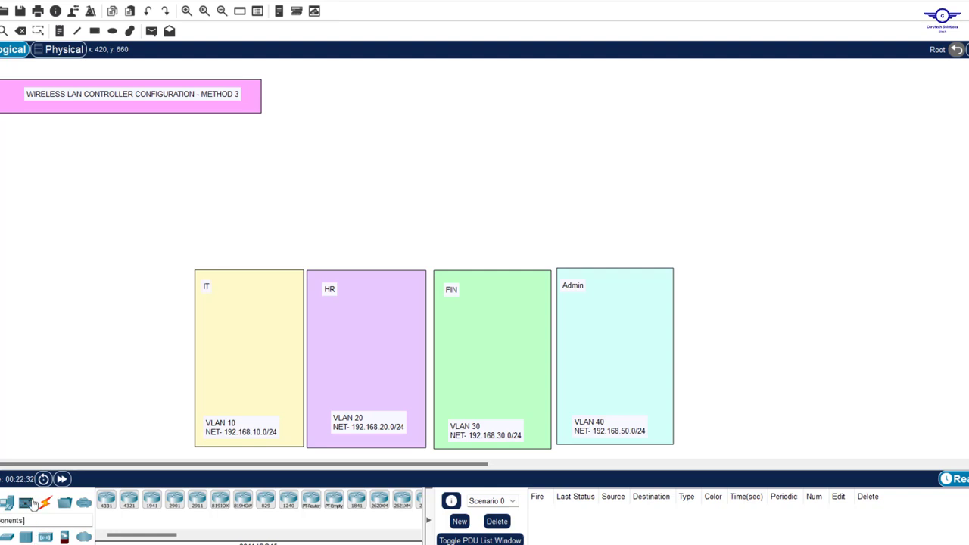
Place a 2960 switch, Switch0, above the four department areas
click(7, 536)
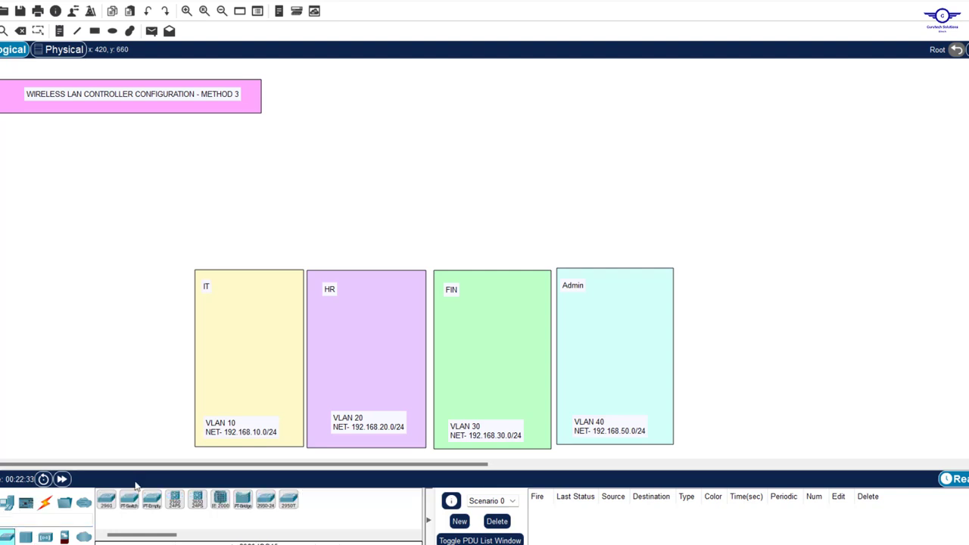
click(104, 505)
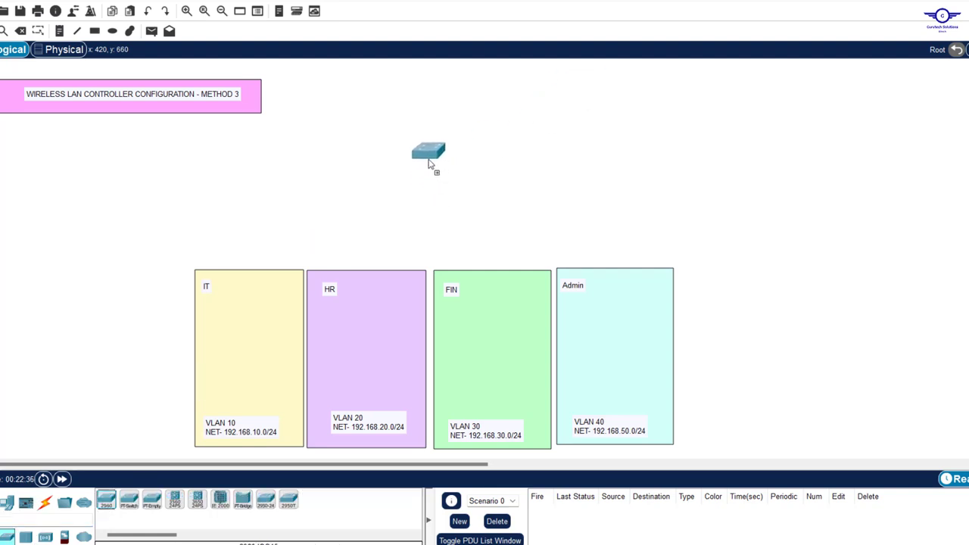
click(429, 160)
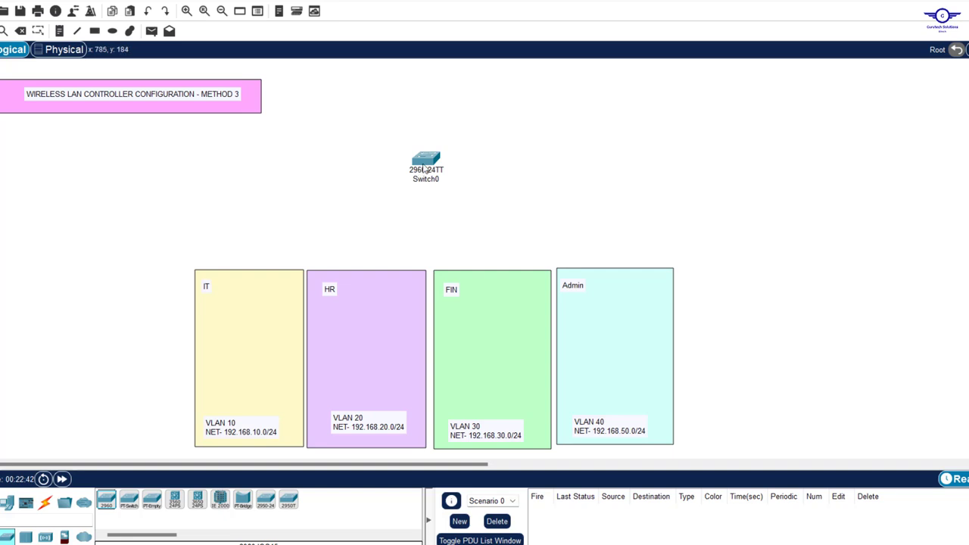
mouse_move(424, 170)
mouse_down()
mouse_move(413, 197)
mouse_move(418, 186)
mouse_up()
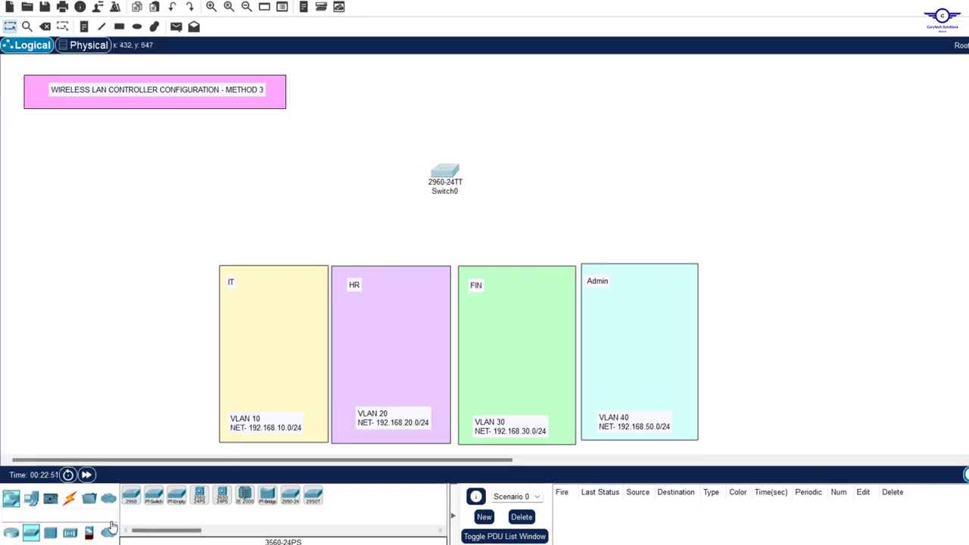
Place a 2911 router, Router0, above Switch0
click(10, 535)
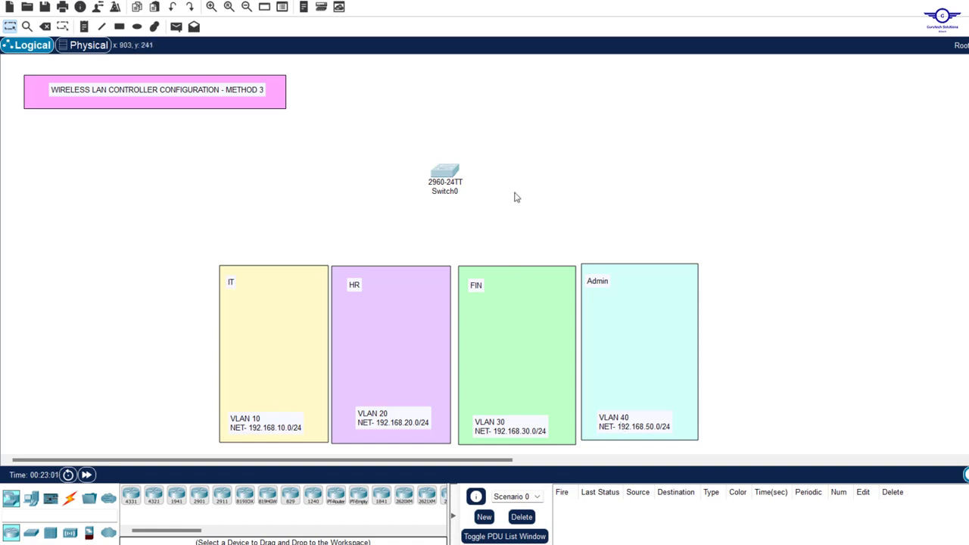
drag(390, 141, 509, 221)
click(589, 199)
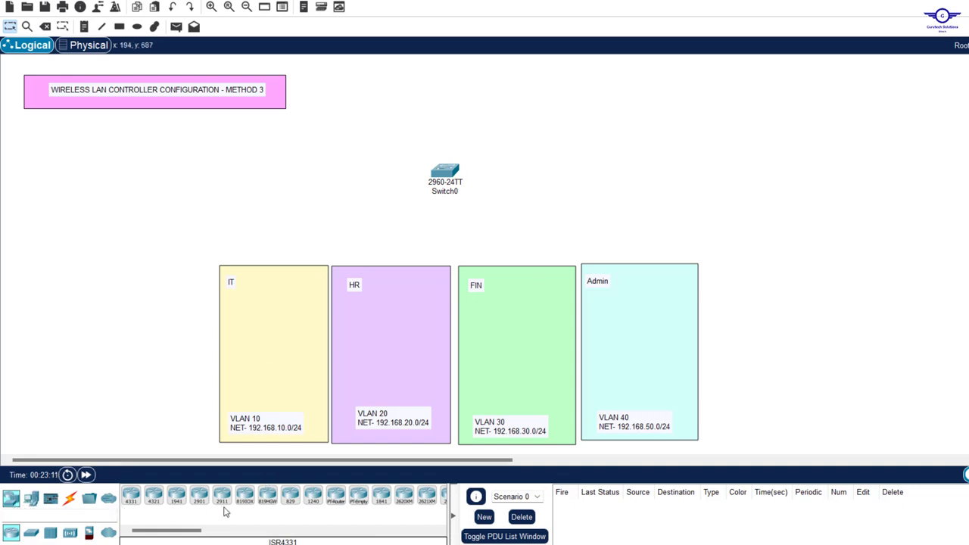
drag(222, 497, 452, 82)
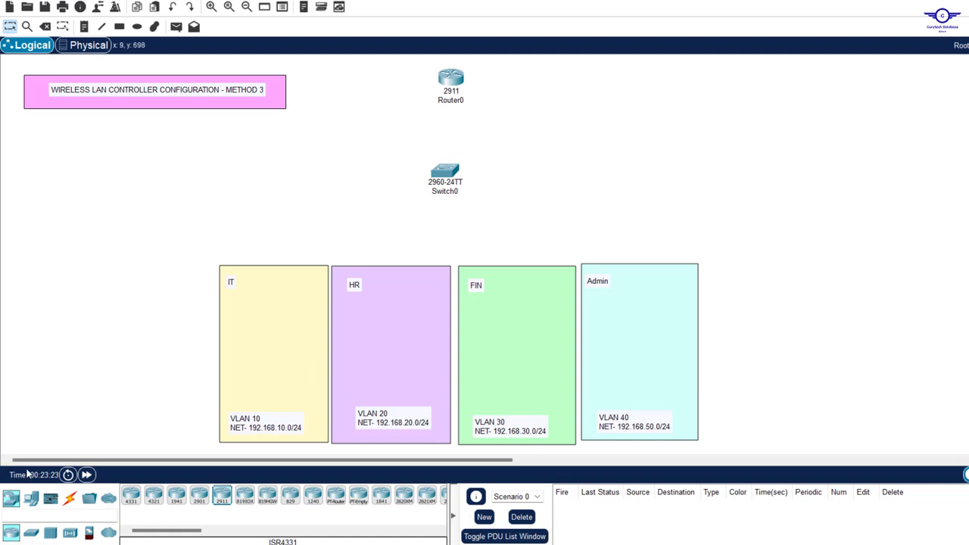
Place a Server-PT, Server0, to the left of Router0
click(32, 500)
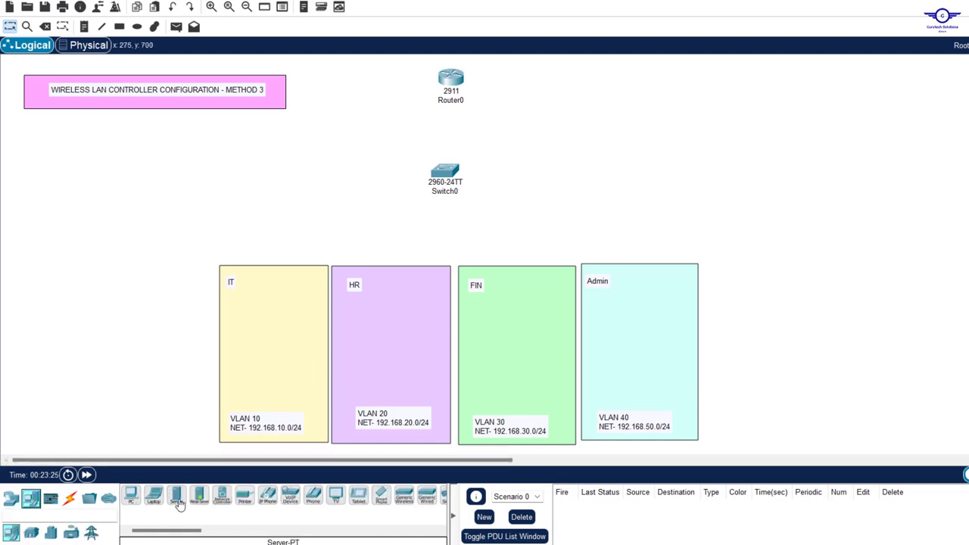
drag(175, 496, 366, 68)
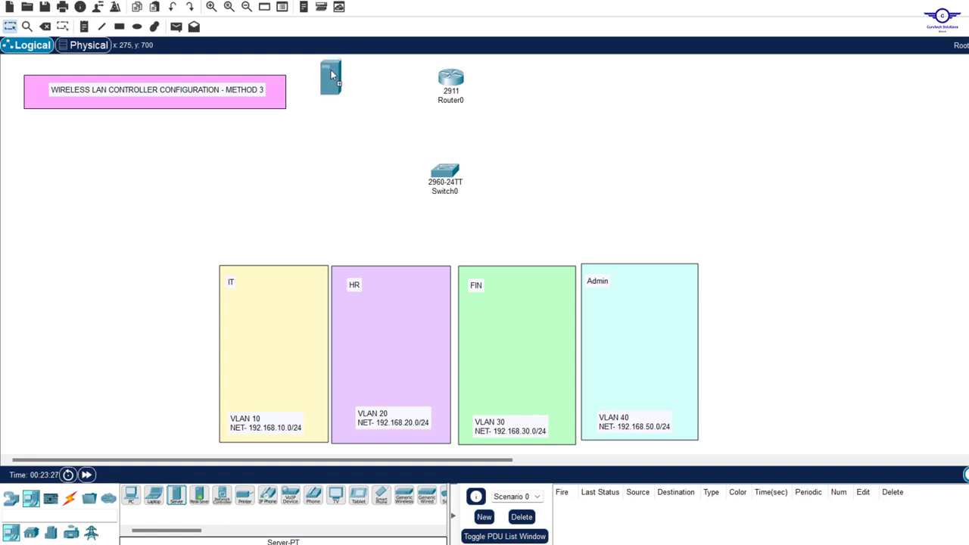
click(329, 72)
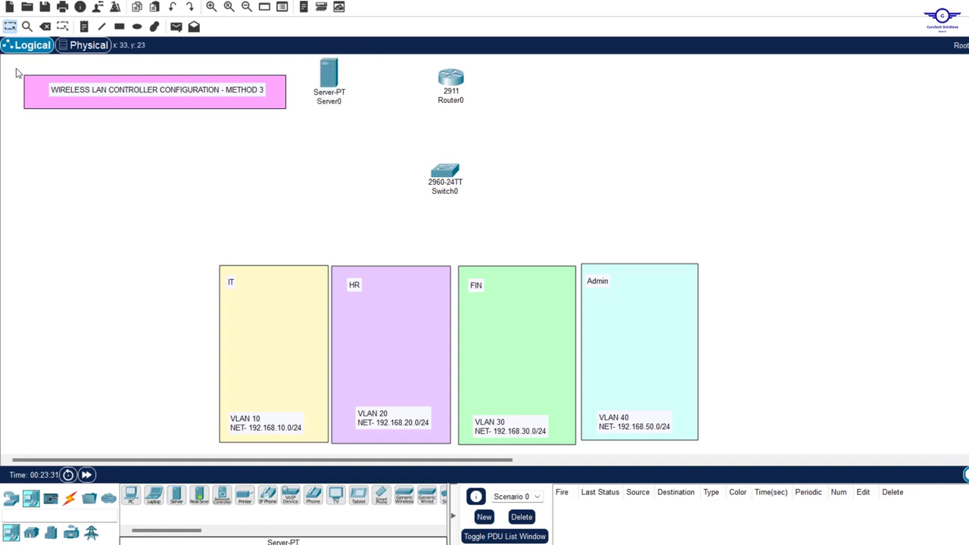
Move the title box to the canvas's top-left corner
drag(10, 67, 294, 172)
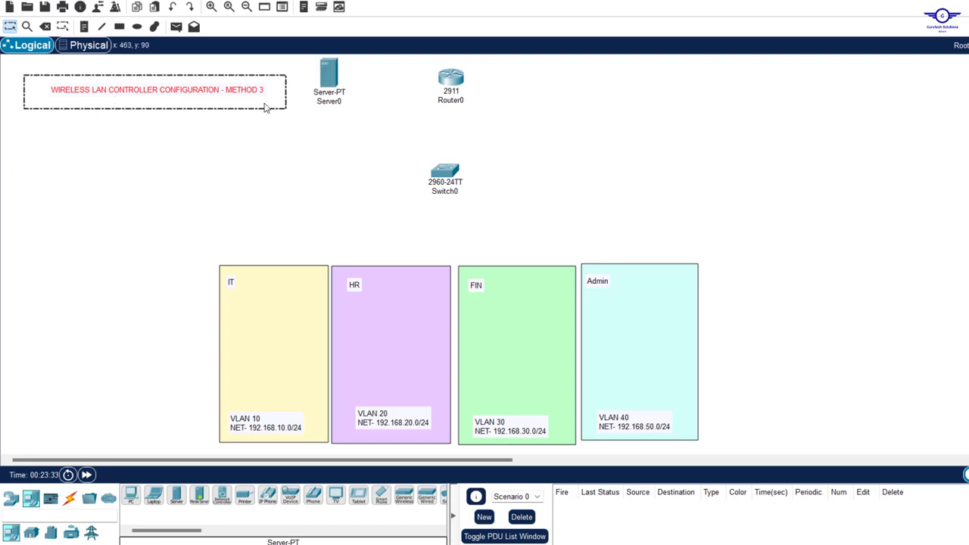
drag(270, 91, 247, 75)
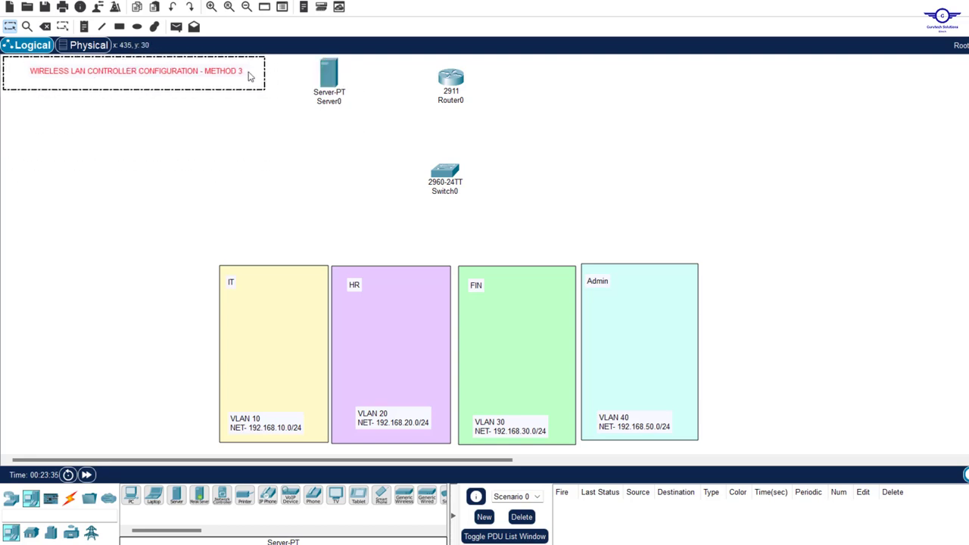
click(596, 116)
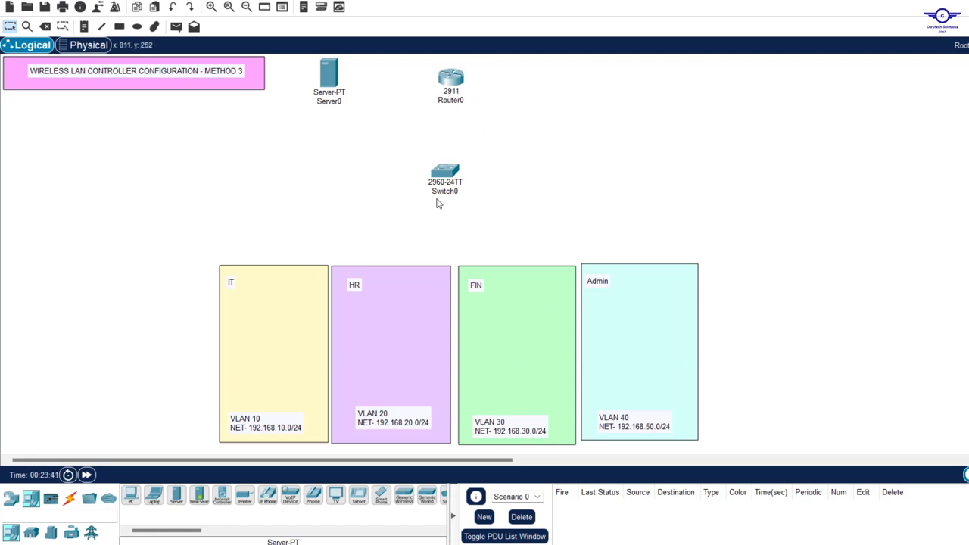
drag(404, 165, 560, 206)
click(372, 218)
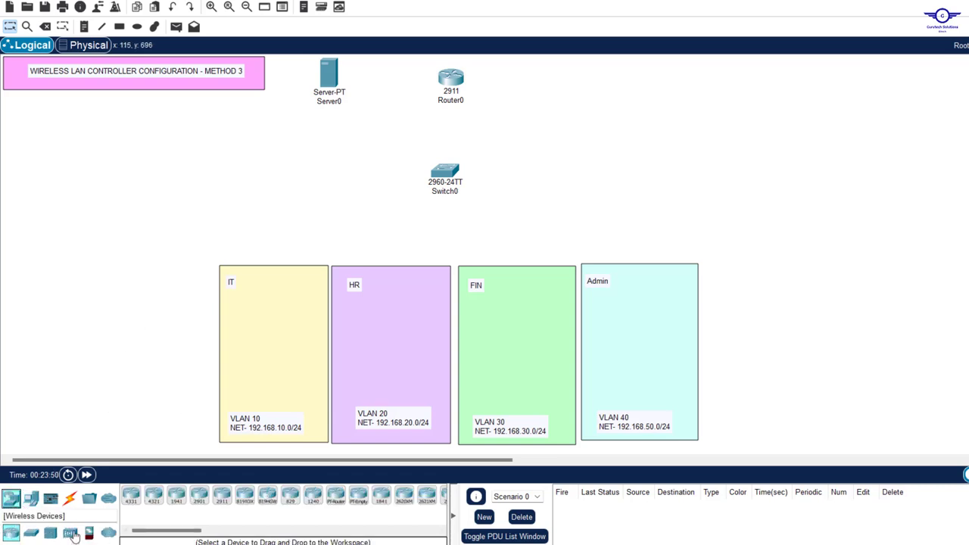
Place a WLC-3504 wireless LAN controller to the right of Switch0
click(70, 532)
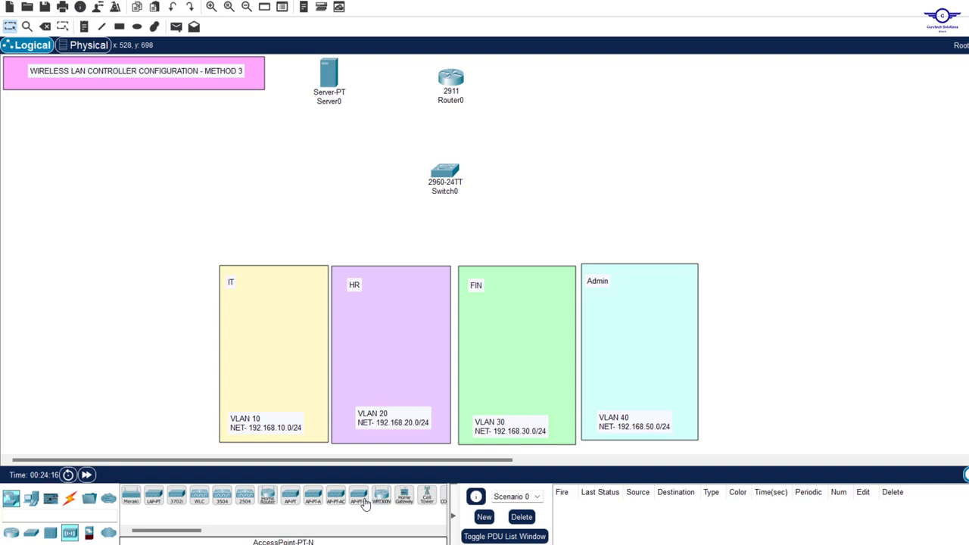
click(221, 501)
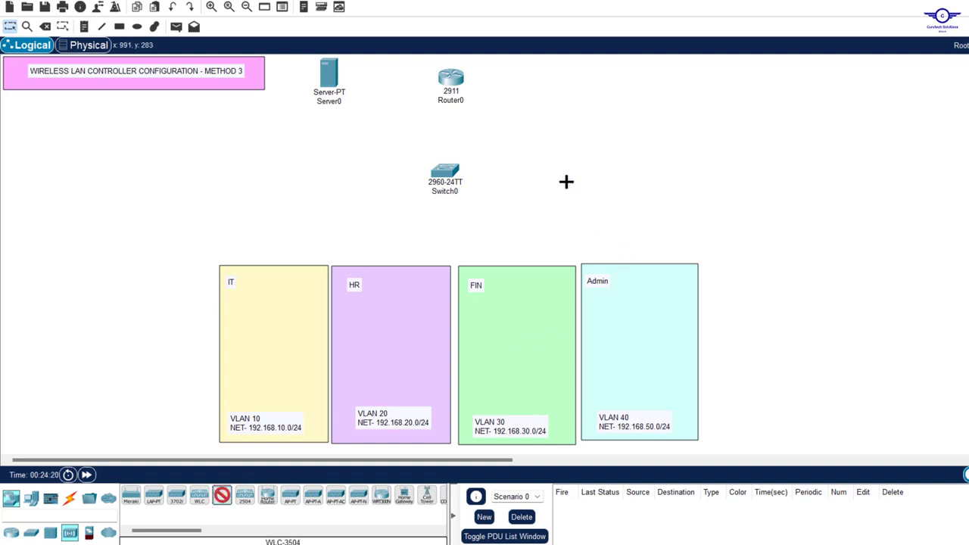
click(599, 149)
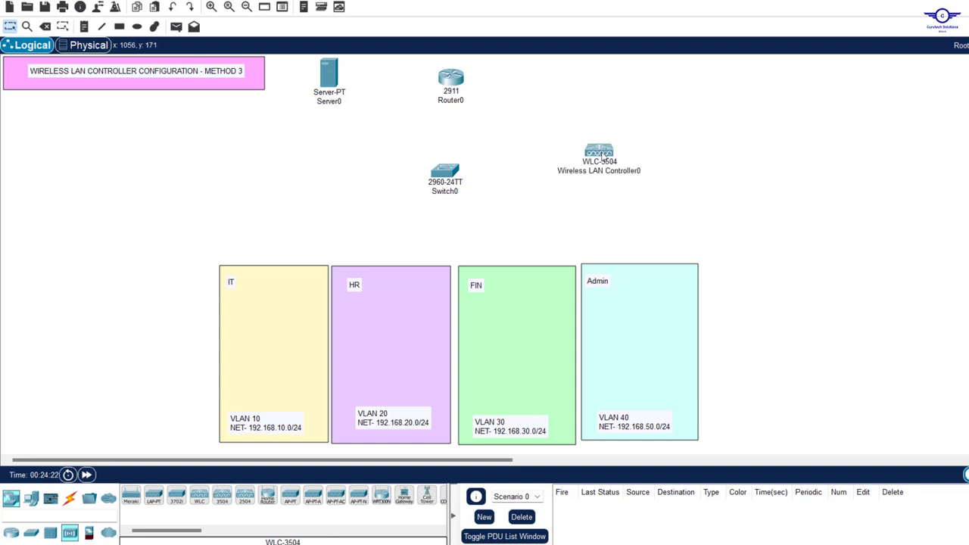
drag(601, 162, 602, 165)
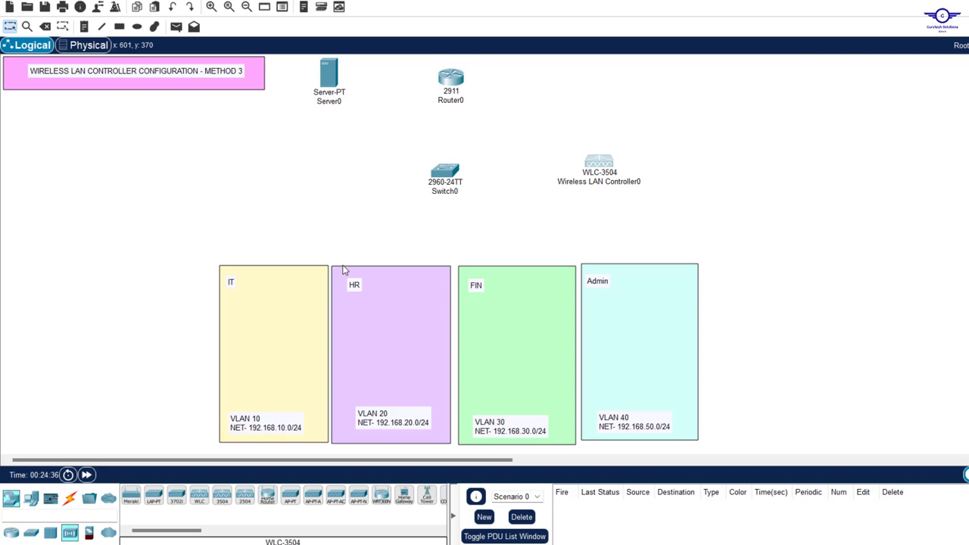
Place a 3702i access point in each of the IT, HR, FIN and Admin areas
click(175, 506)
click(176, 500)
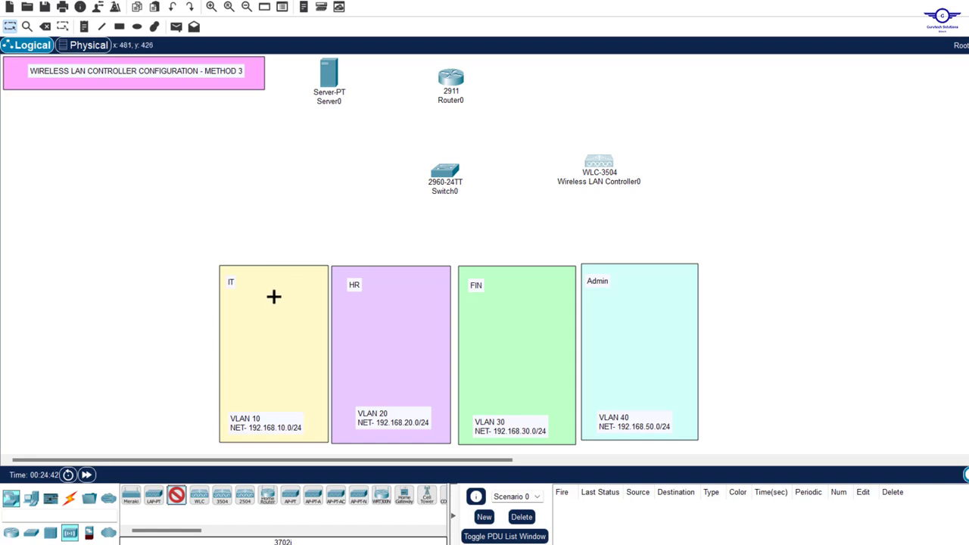
click(274, 297)
click(378, 303)
click(532, 303)
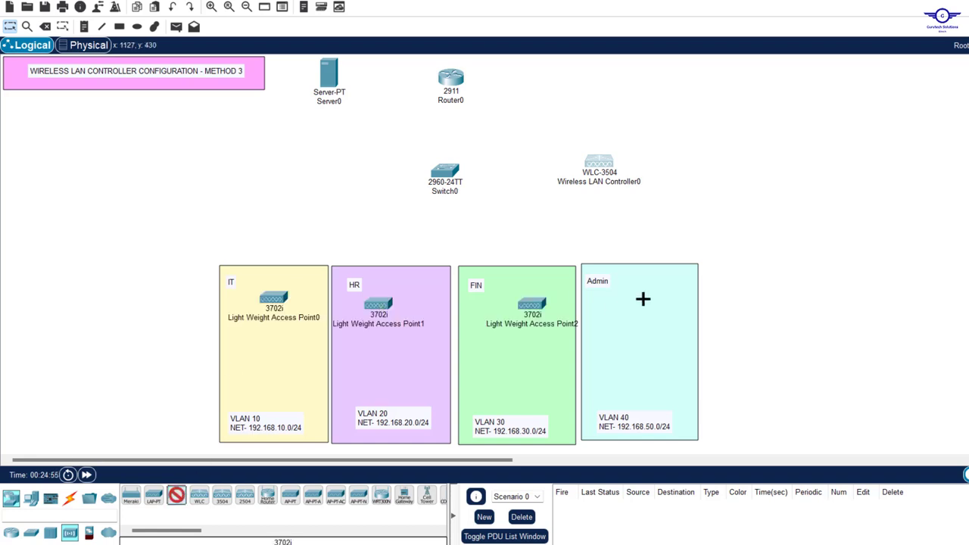
click(644, 301)
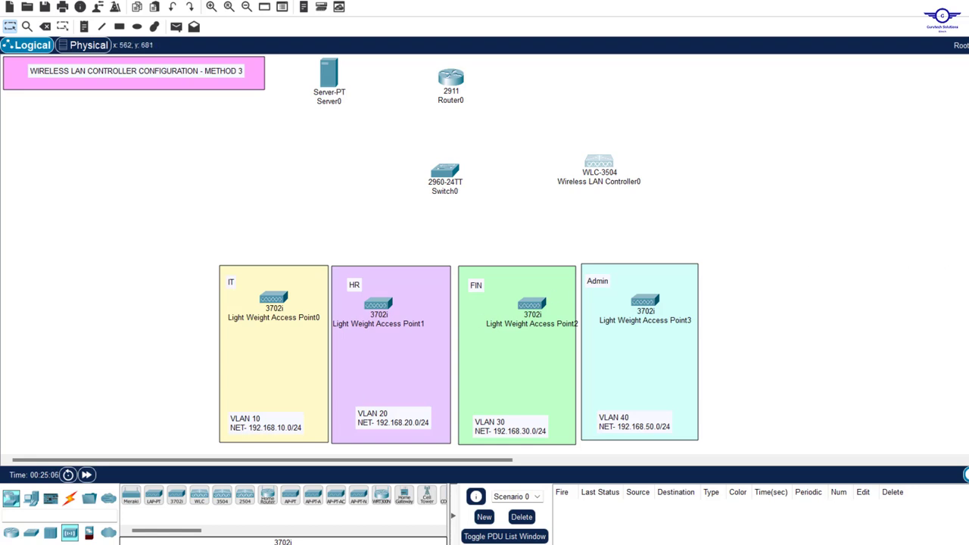
click(30, 498)
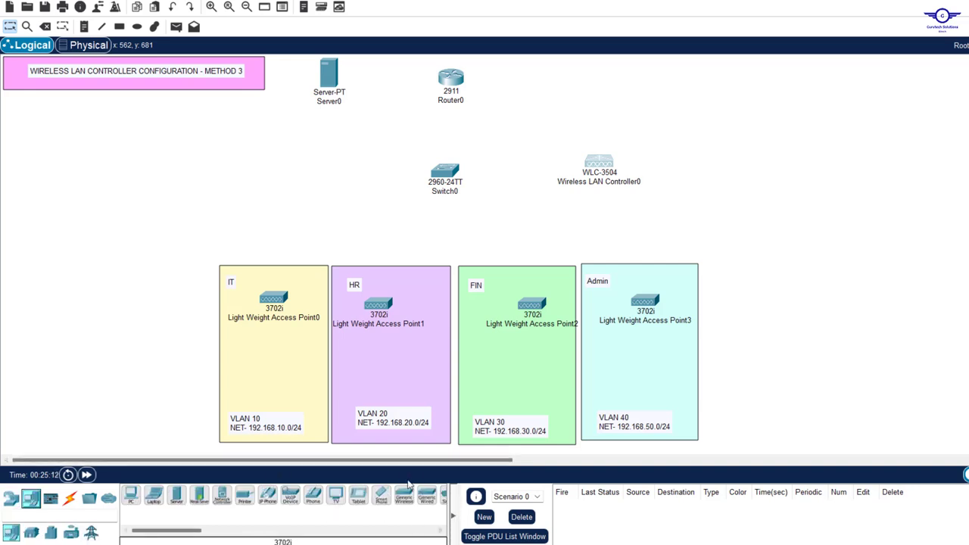
Add tablet PCs, Tablet PC0 to Tablet PC3, to the IT, HR, FIN and Admin areas
drag(358, 497, 274, 384)
drag(358, 497, 389, 429)
drag(358, 498, 513, 409)
drag(513, 429, 515, 390)
drag(358, 497, 641, 391)
mouse_move(642, 423)
mouse_down()
mouse_move(660, 432)
mouse_move(649, 428)
mouse_up()
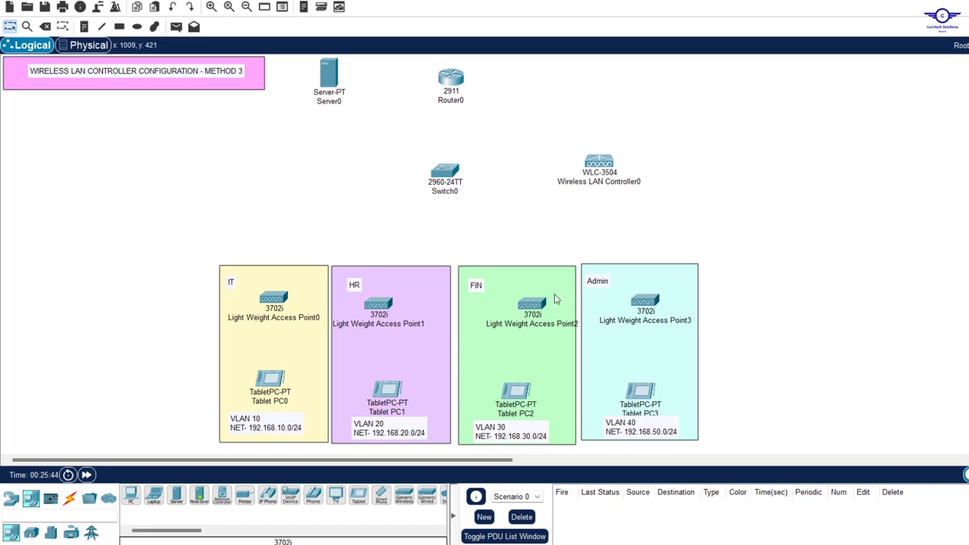
click(69, 498)
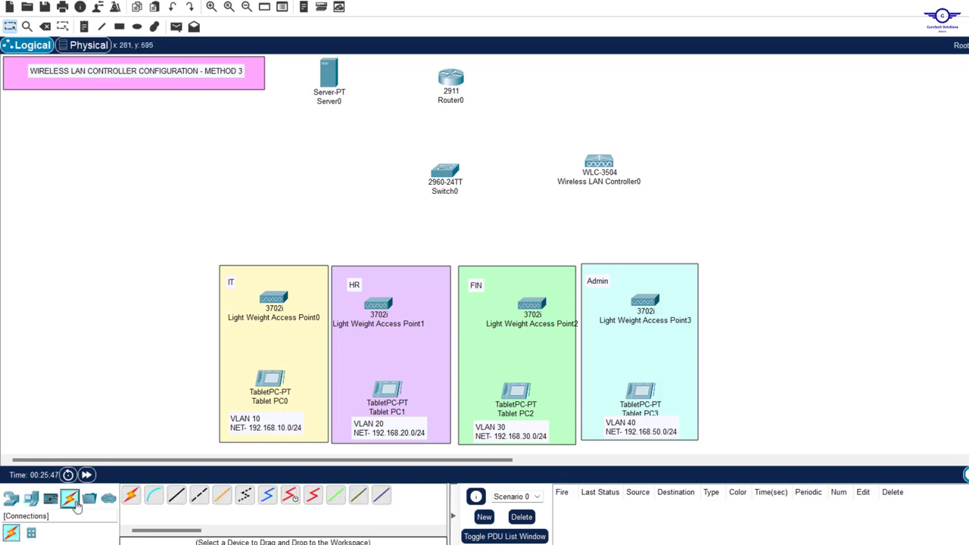
click(130, 496)
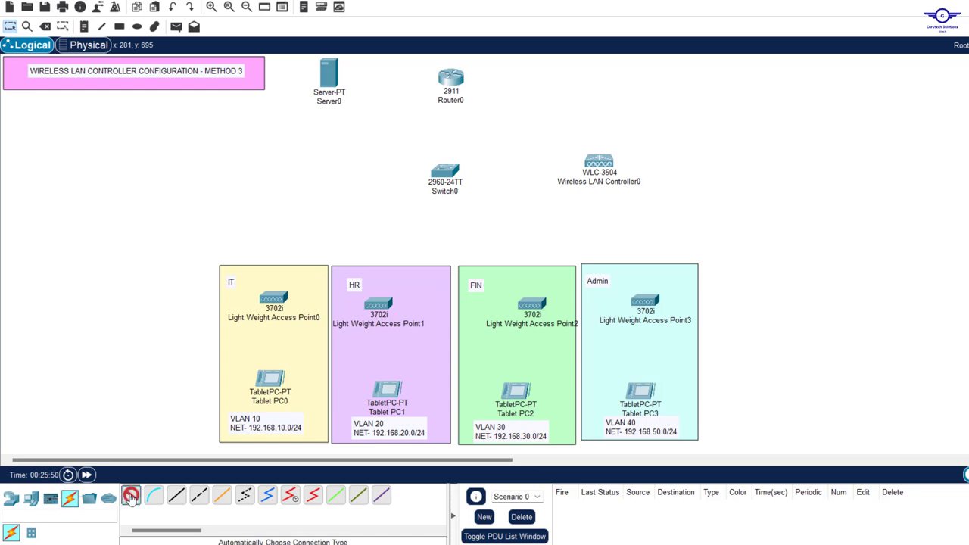
click(328, 76)
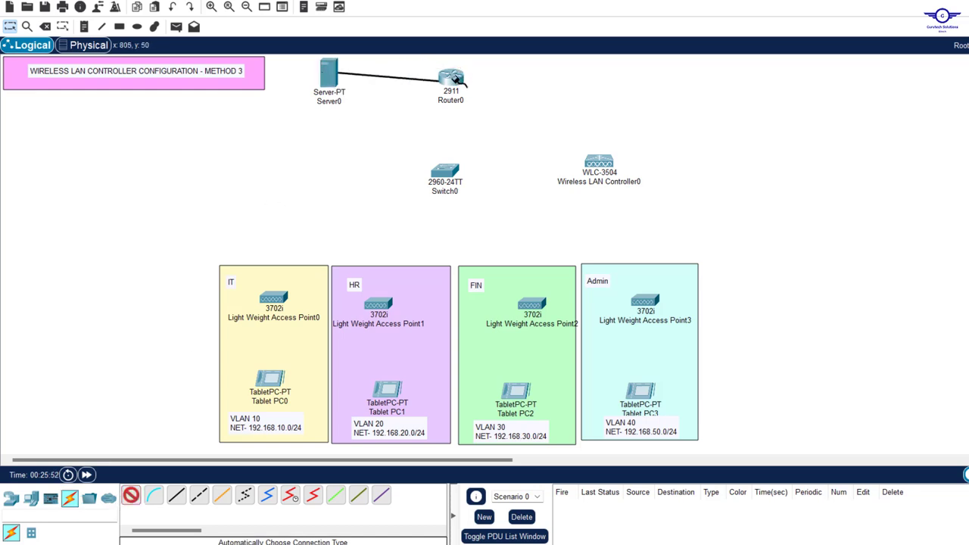
click(451, 78)
click(451, 78)
click(445, 171)
click(131, 495)
click(445, 171)
click(598, 162)
click(131, 495)
click(445, 171)
click(274, 298)
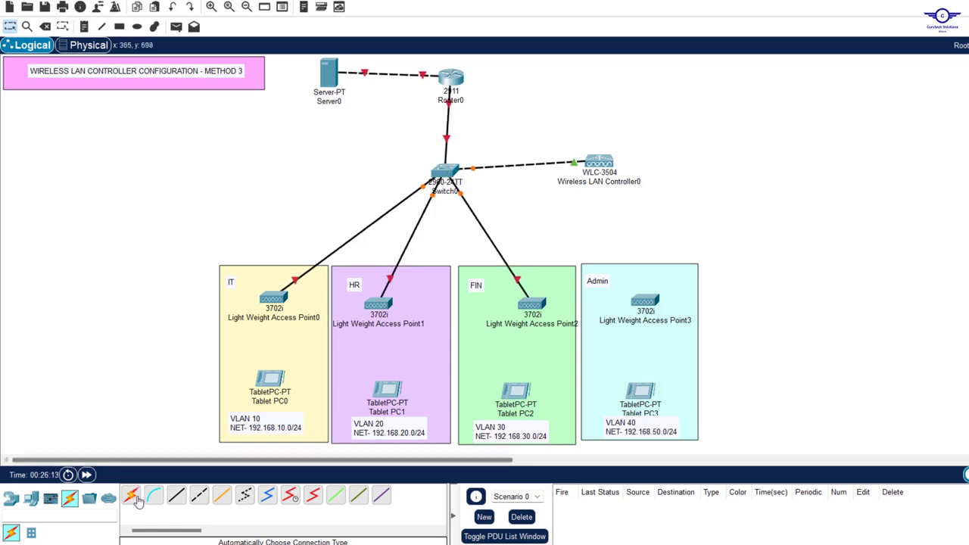
drag(531, 303, 515, 280)
drag(378, 304, 385, 291)
drag(274, 298, 270, 284)
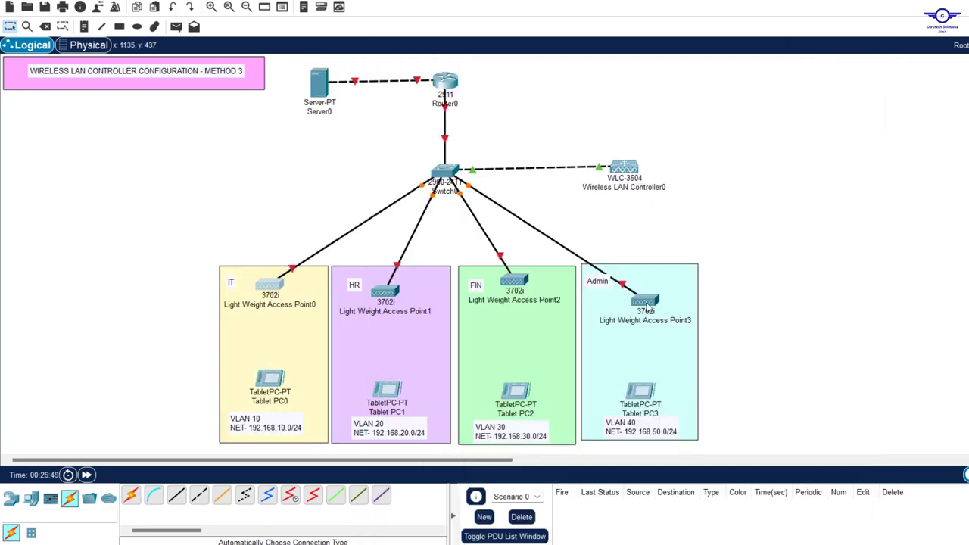
drag(644, 300, 648, 287)
click(648, 306)
text(ADMIN-AP)
click(514, 301)
text(FIN-AP)
click(430, 311)
text(HR-AP)
click(313, 305)
text(IT-AP)
click(767, 227)
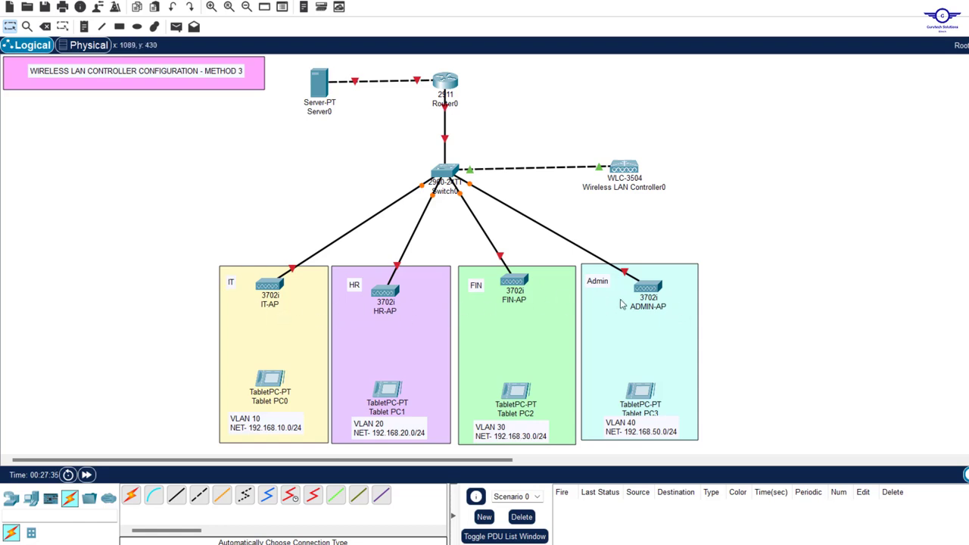
drag(583, 119, 695, 209)
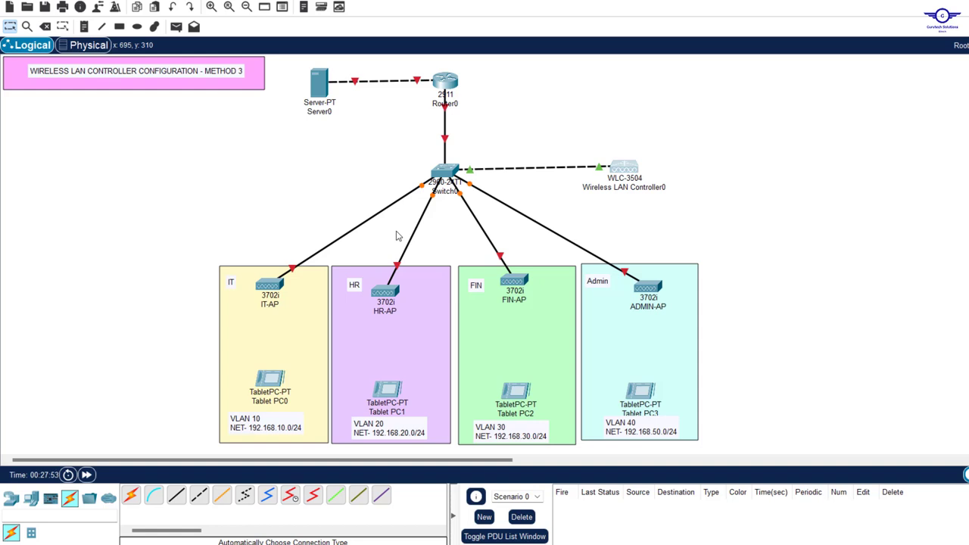
click(137, 27)
click(31, 501)
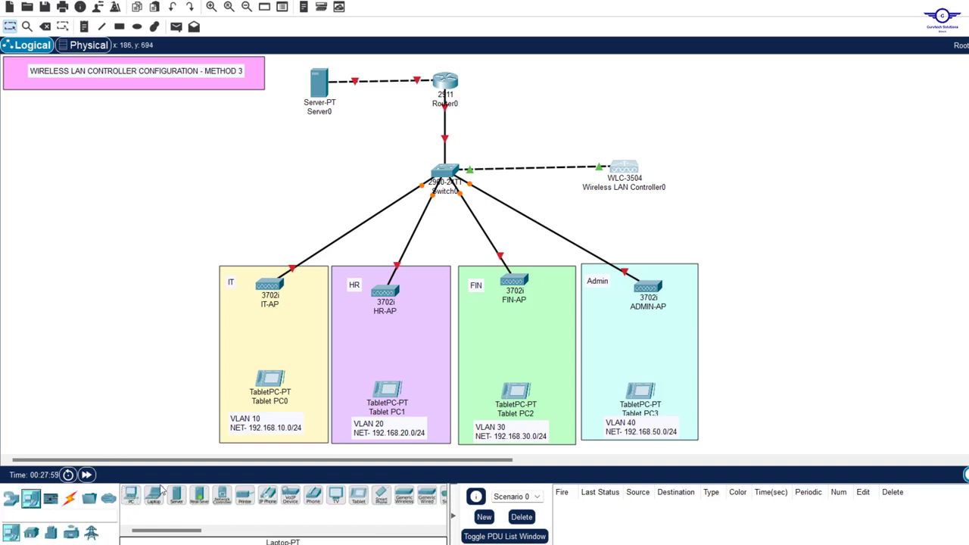
click(131, 497)
click(78, 240)
mouse_move(79, 242)
mouse_down()
mouse_move(92, 205)
mouse_move(116, 186)
mouse_move(91, 257)
mouse_up()
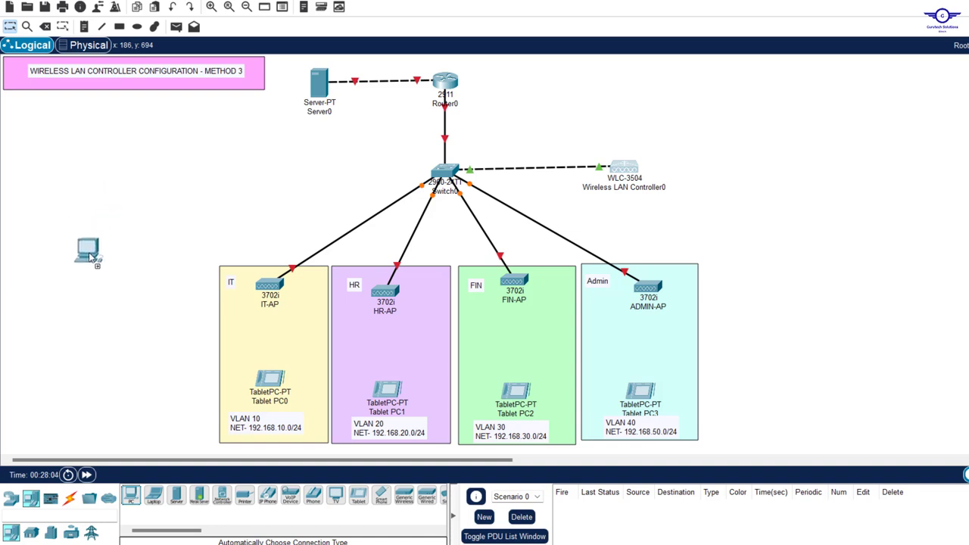
drag(91, 257, 97, 283)
click(90, 241)
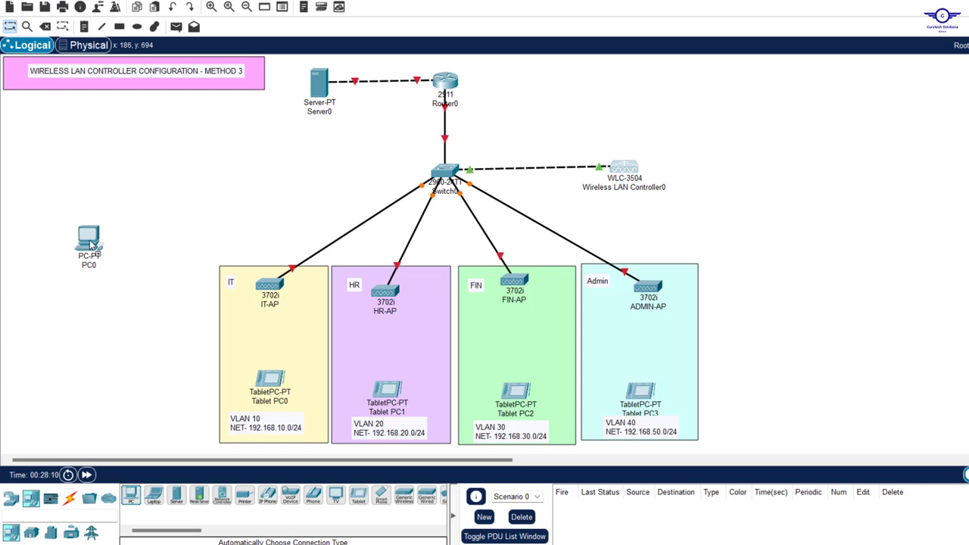
key(Delete)
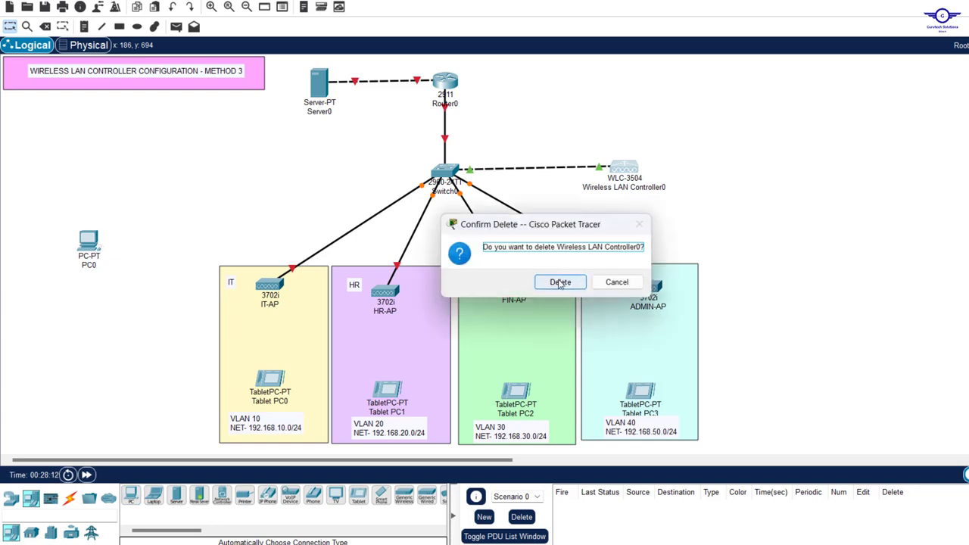
click(616, 282)
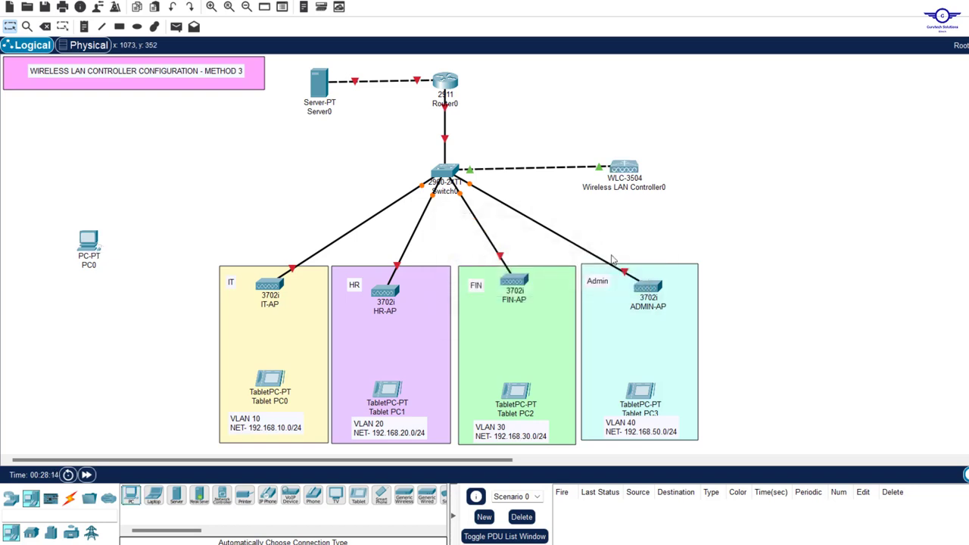
drag(89, 211, 81, 303)
key(Delete)
key(Return)
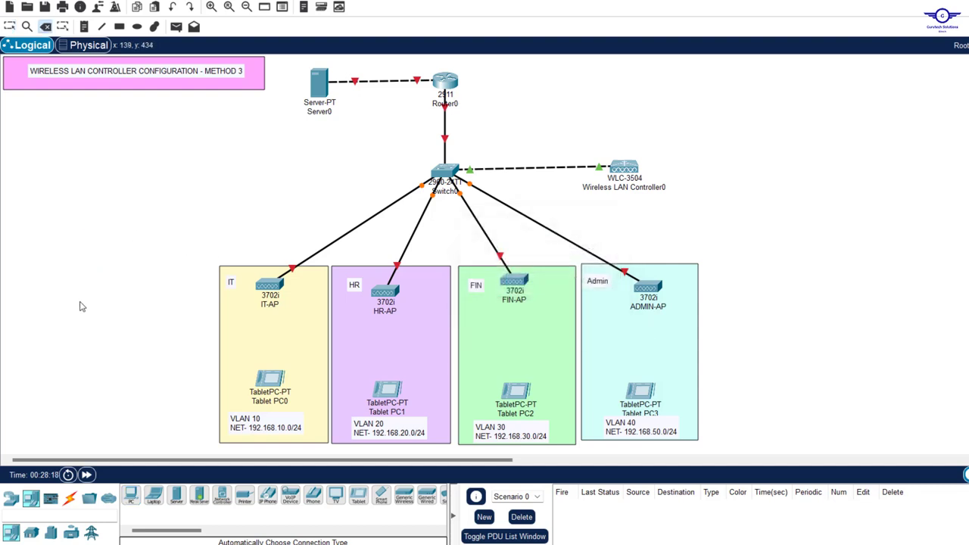
Change the Admin area note to read MGT & NATIVE
key(Escape)
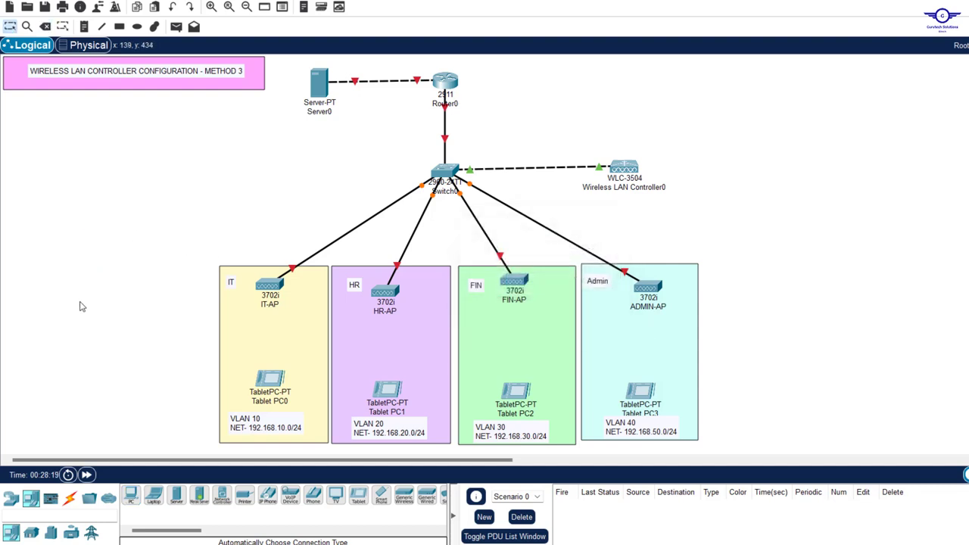
click(596, 283)
key(ctrl+a)
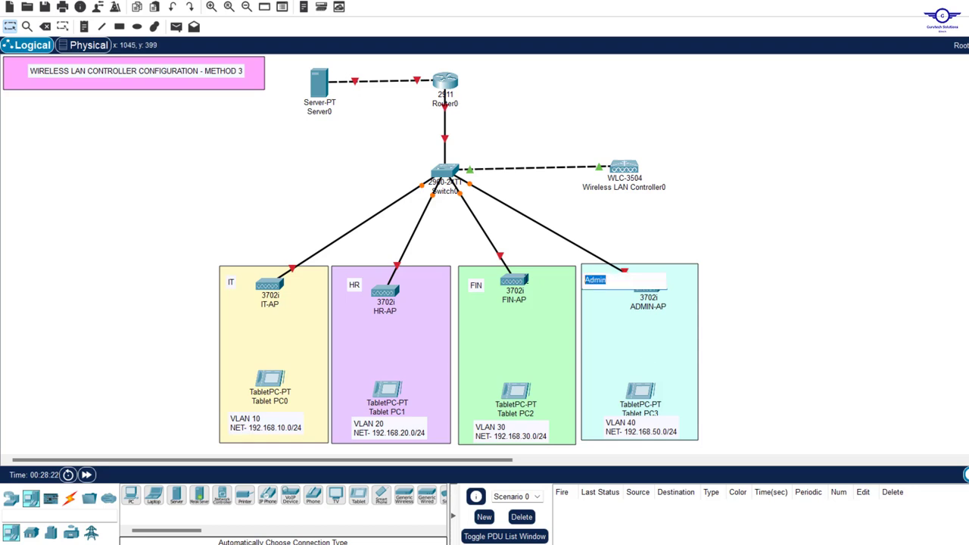
text(m)
click(605, 282)
click(837, 240)
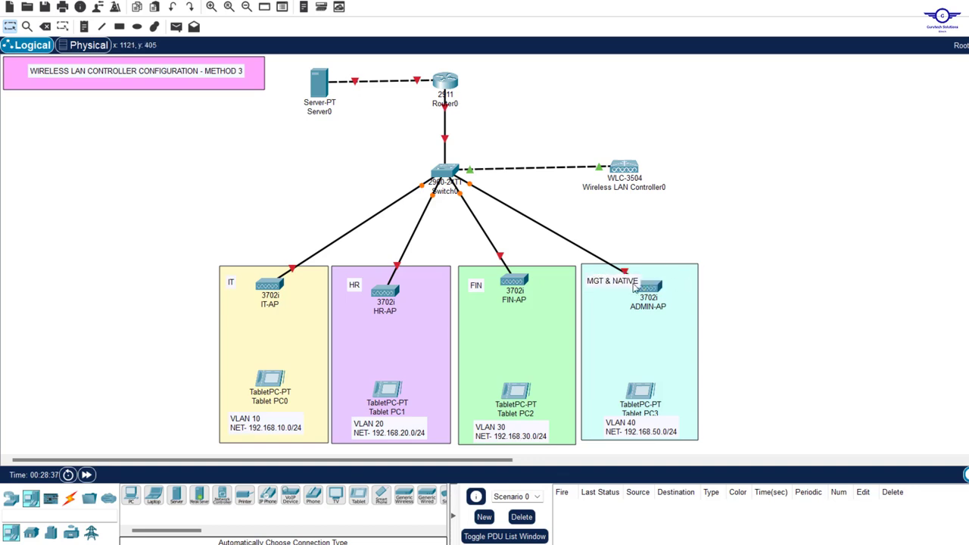
drag(629, 284, 668, 284)
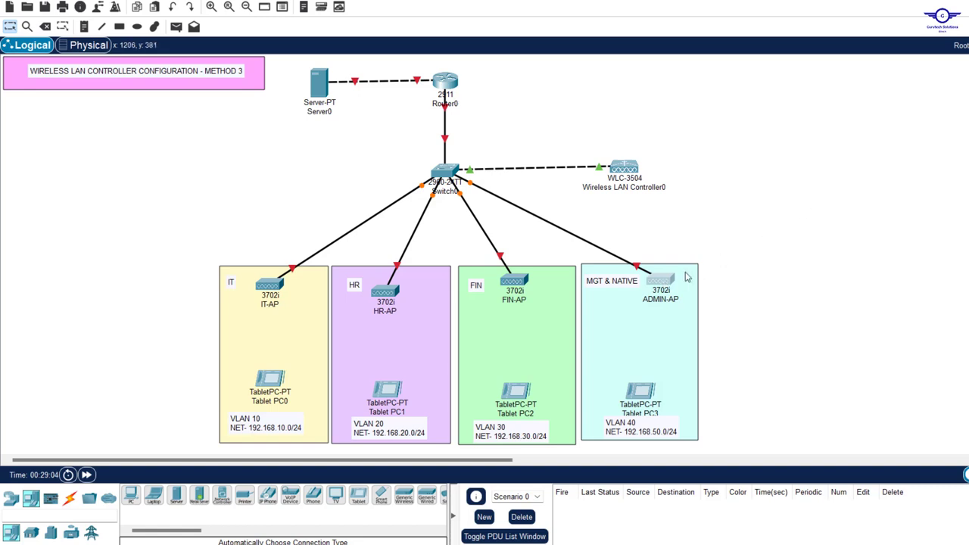
Rename the access point MGT-AP and change the zone's VLAN 40 note to VLAN 50
drag(655, 288, 870, 303)
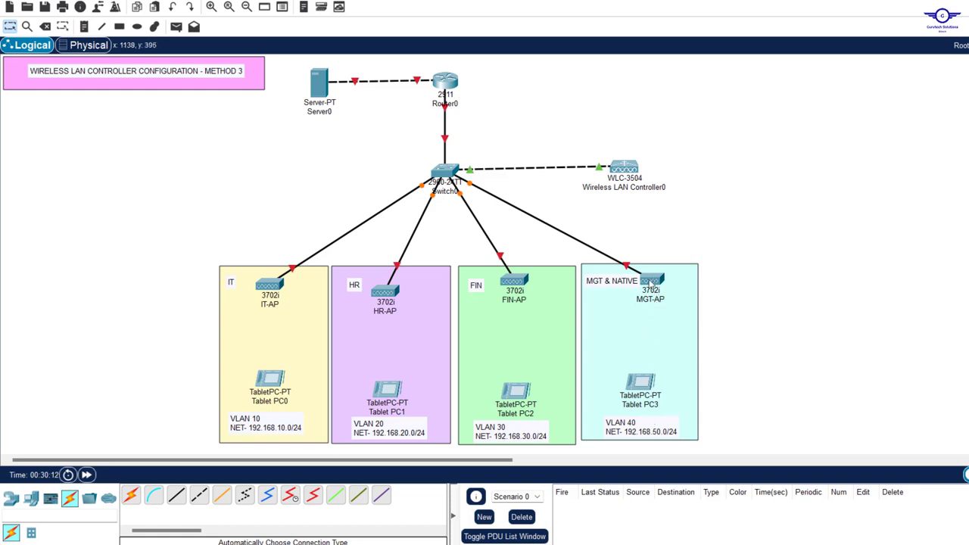
drag(650, 281, 657, 287)
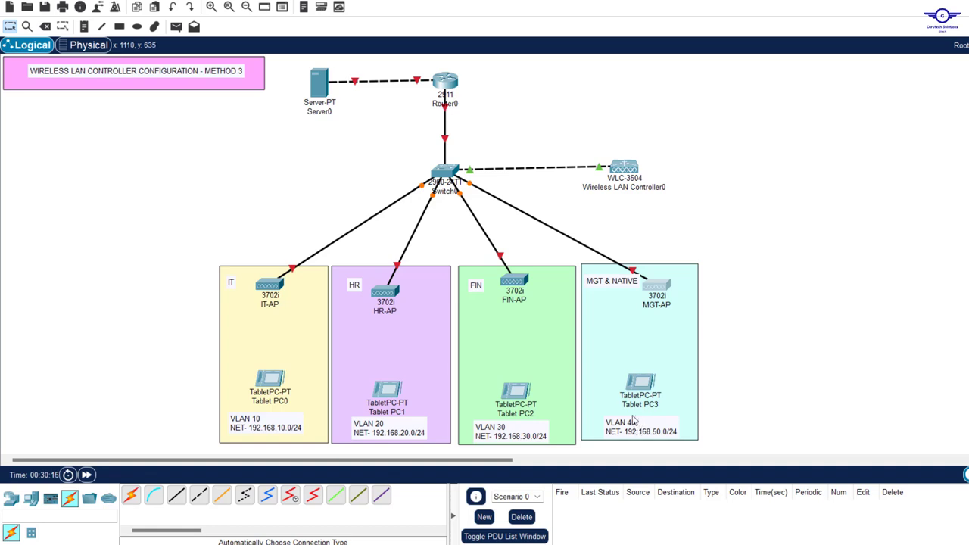
drag(635, 426, 631, 424)
key(BackSpace)
key(BackSpace)
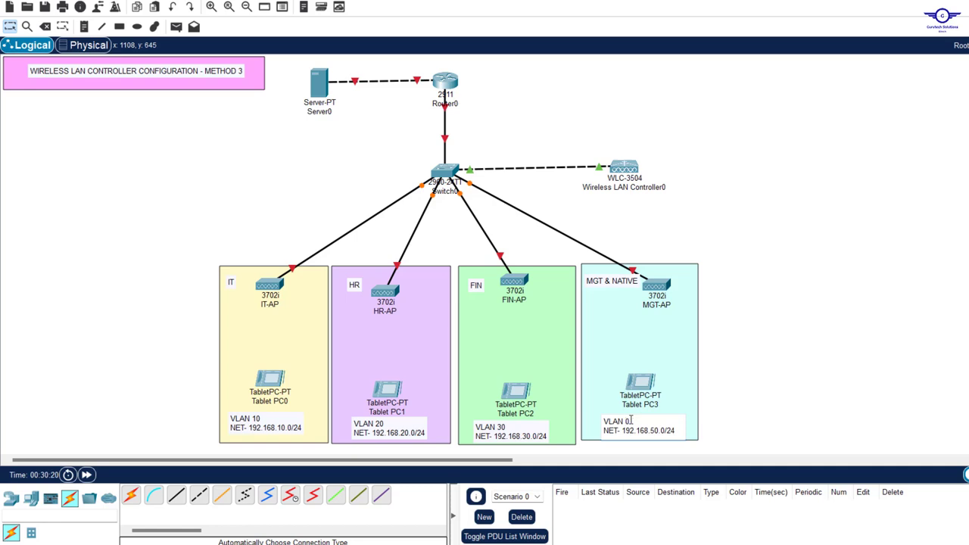
text(50)
click(763, 393)
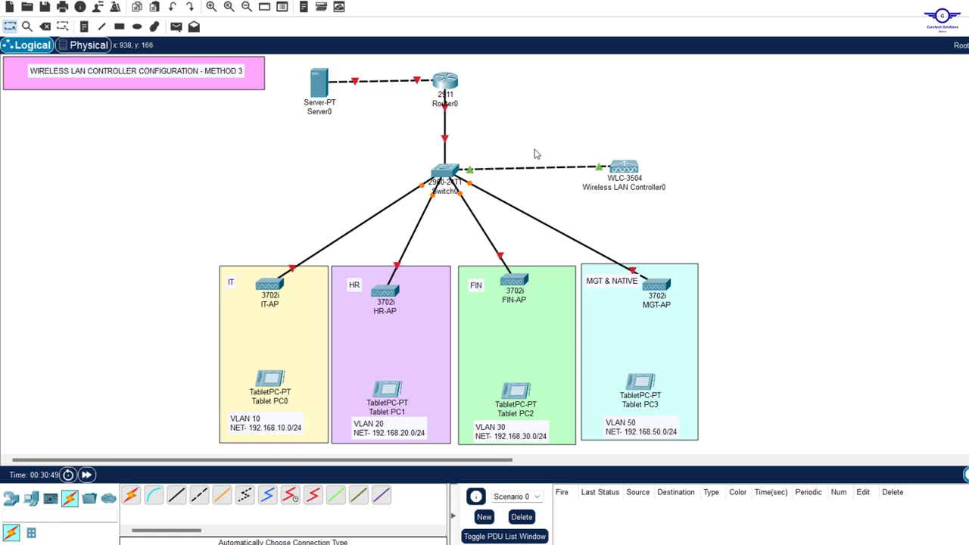
Open Switch0's device window, move it aside to view the topology, then close it
click(445, 171)
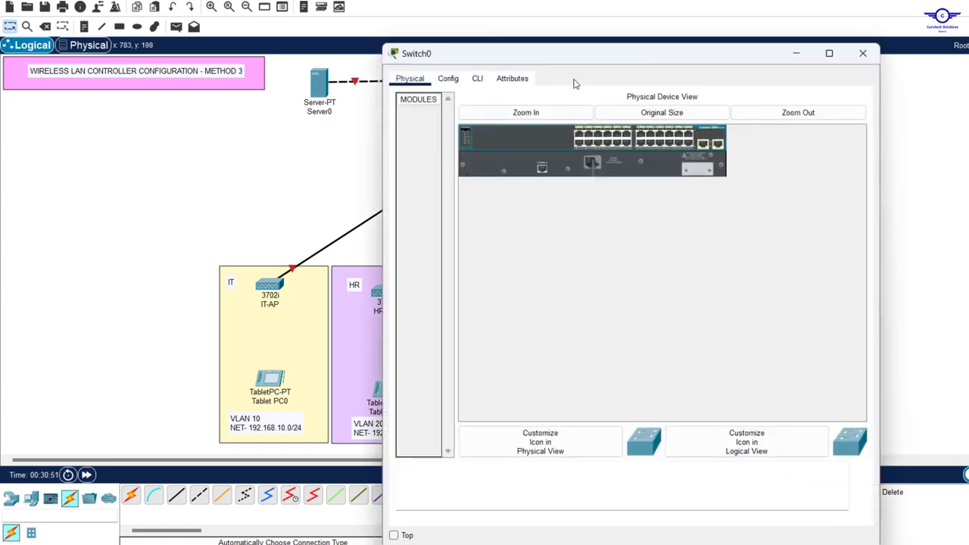
drag(580, 56, 696, 68)
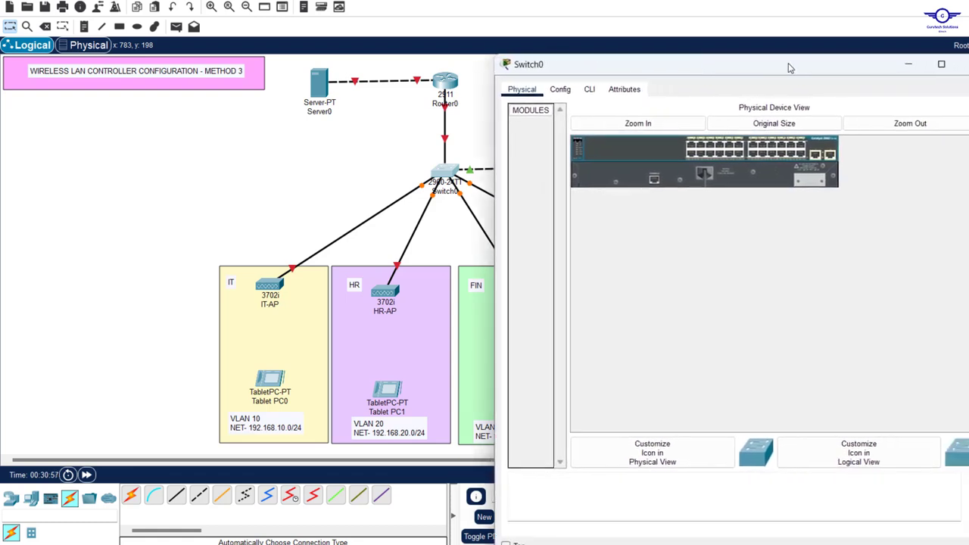
click(964, 64)
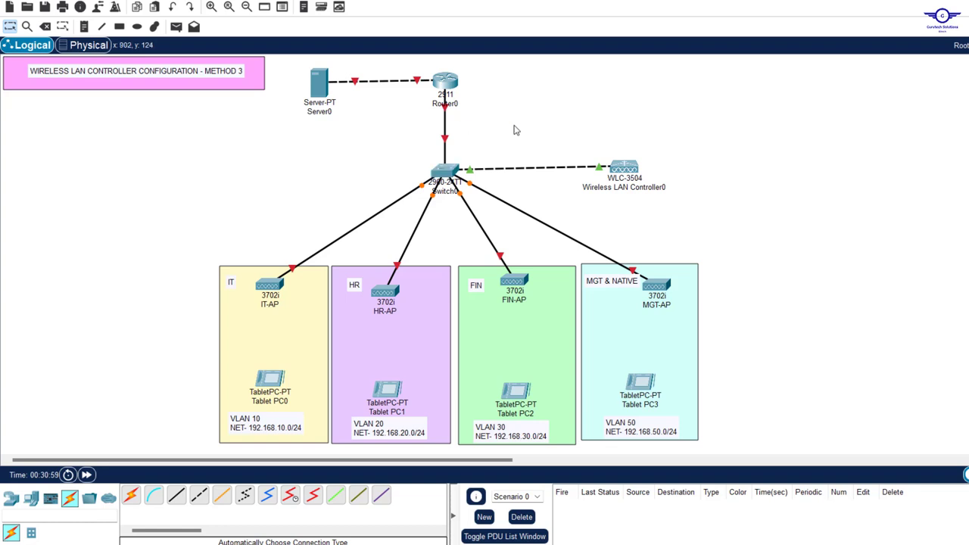
mouse_move(447, 141)
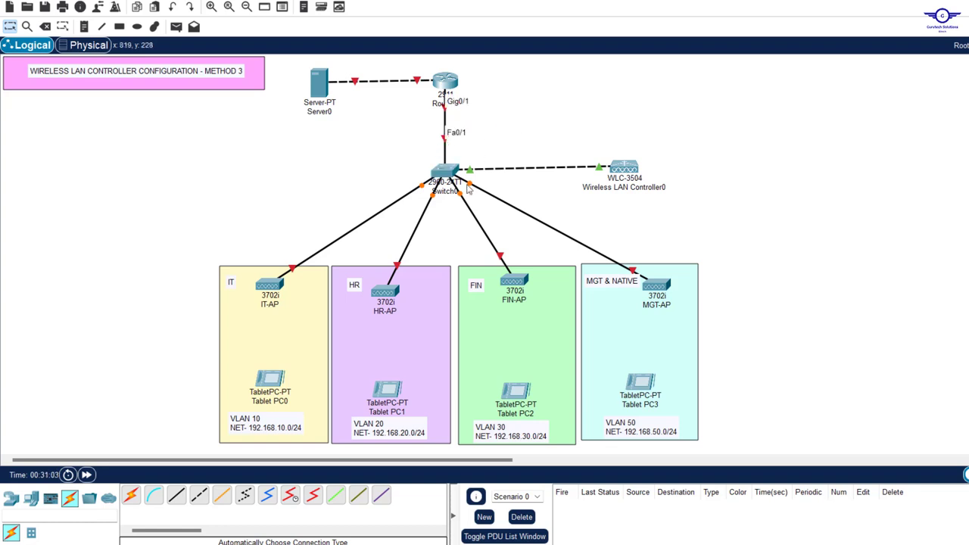
In Switch0's CLI, enter configuration mode and select interface range FA0/1-6
click(446, 174)
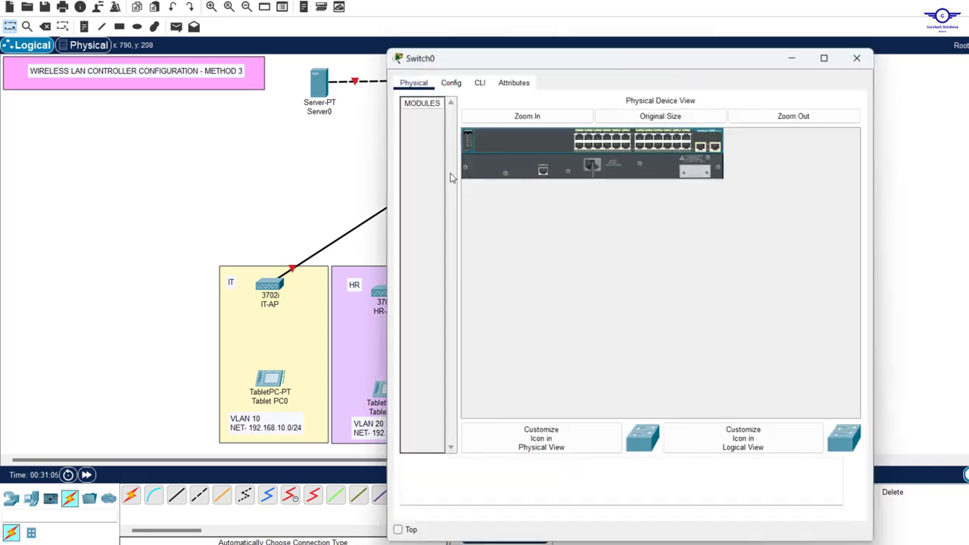
drag(631, 57, 728, 9)
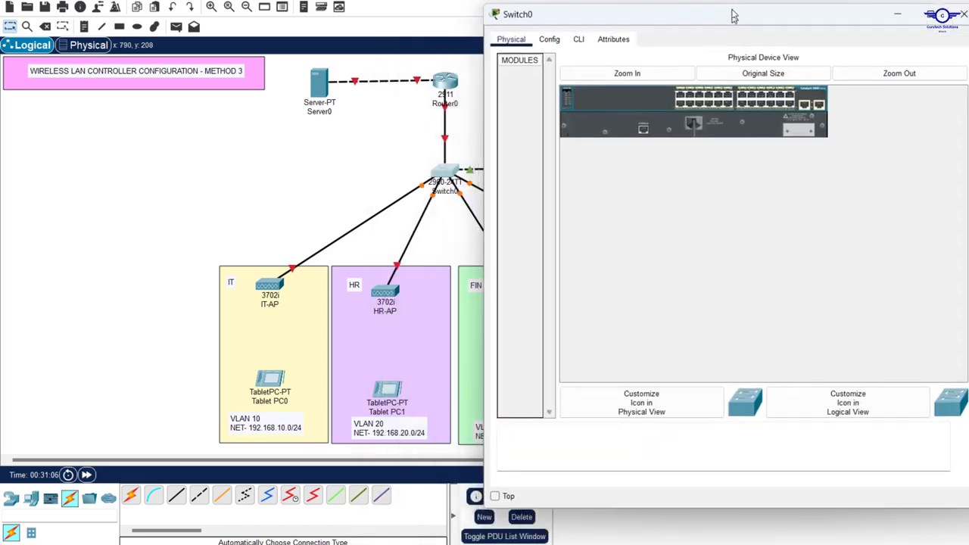
click(578, 34)
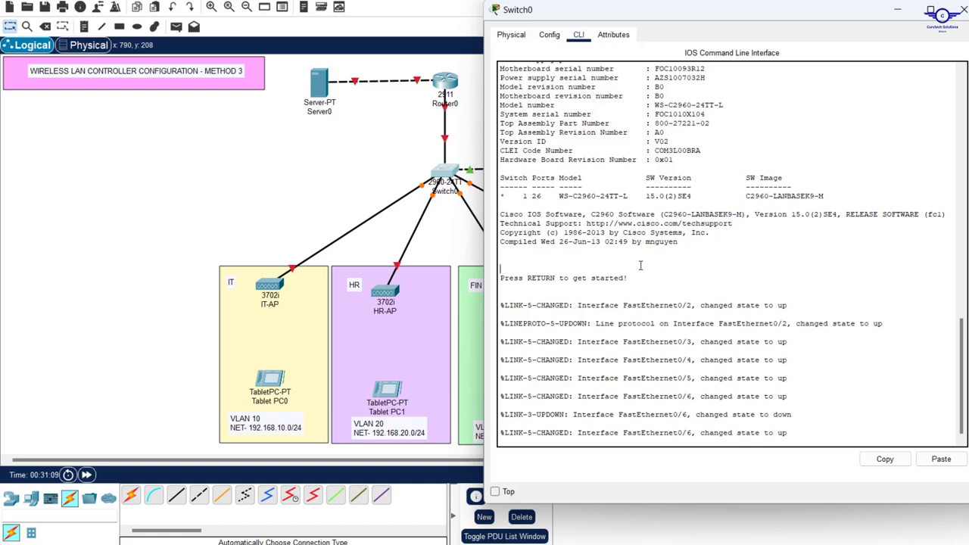
key(Return)
key(Return)
key(Return)
key(Return)
text(EN)
key(Return)
key(Return)
key(Return)
key(Return)
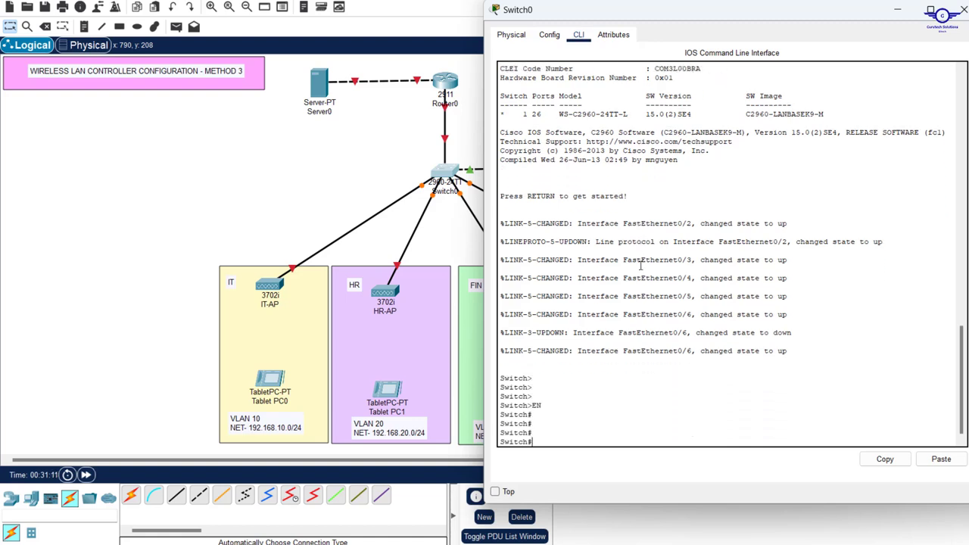
text(CONF T)
key(Return)
key(Return)
key(Return)
key(Return)
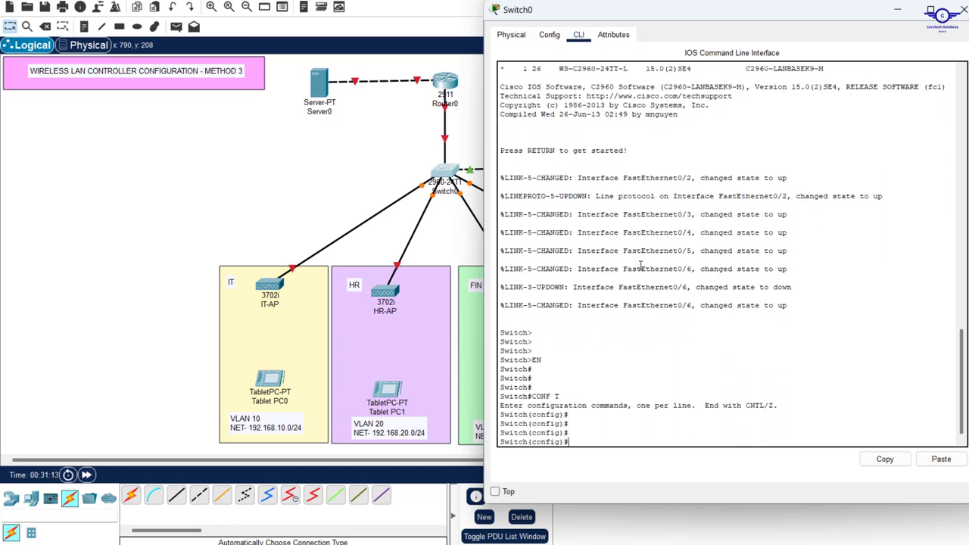
key(Return)
text(INT)
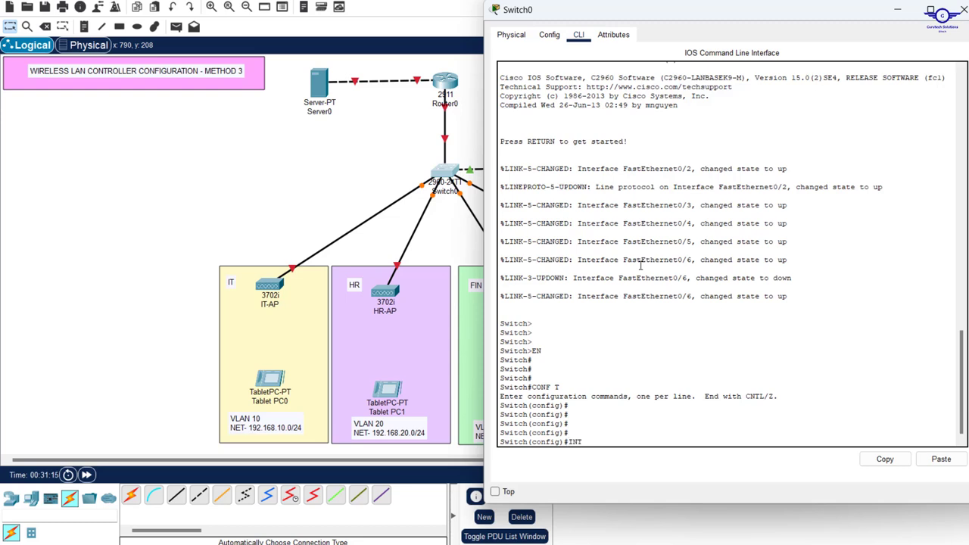
text( RANGE FA0/1-6)
key(Return)
key(Return)
key(Return)
key(Return)
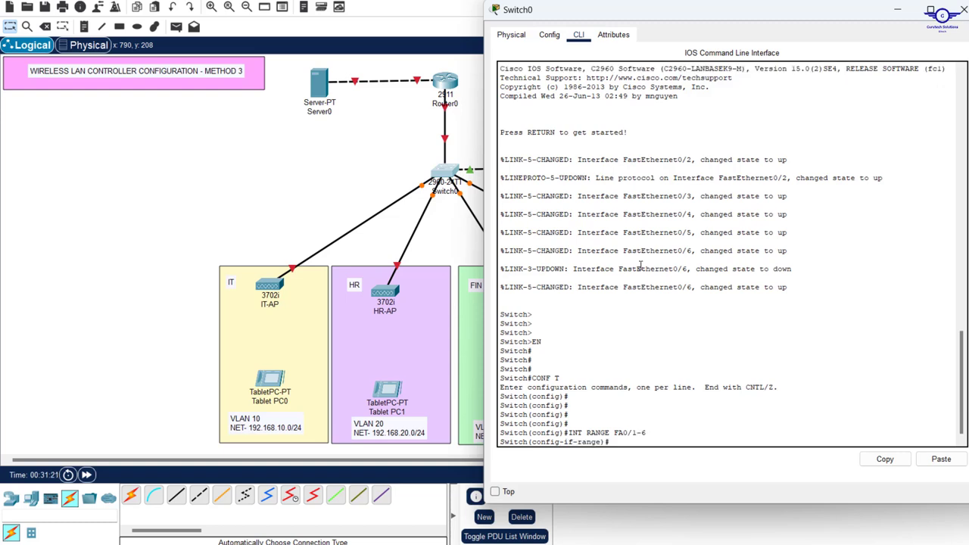
Set the selected ports to 'switchport mode trunk'
text(swit)
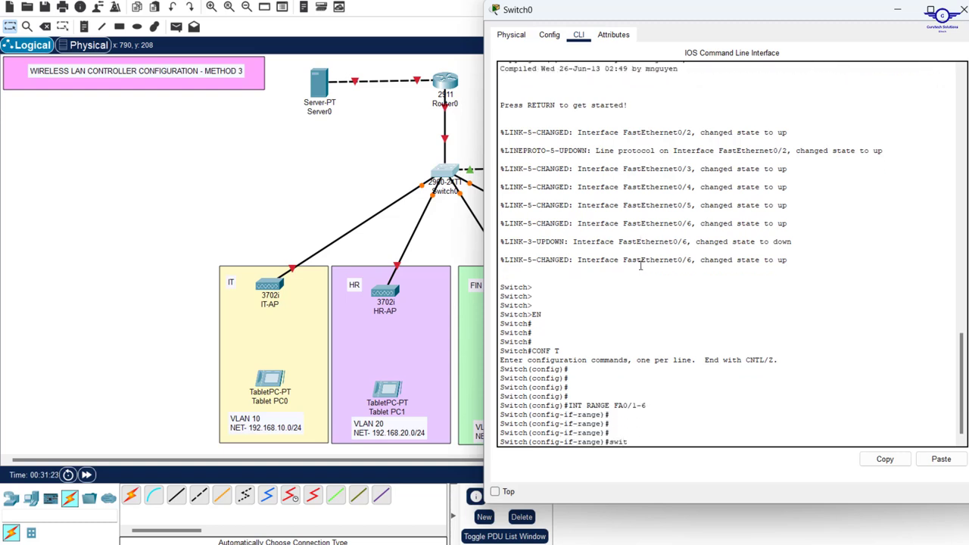
key(Tab)
text(m)
key(Tab)
text(tr)
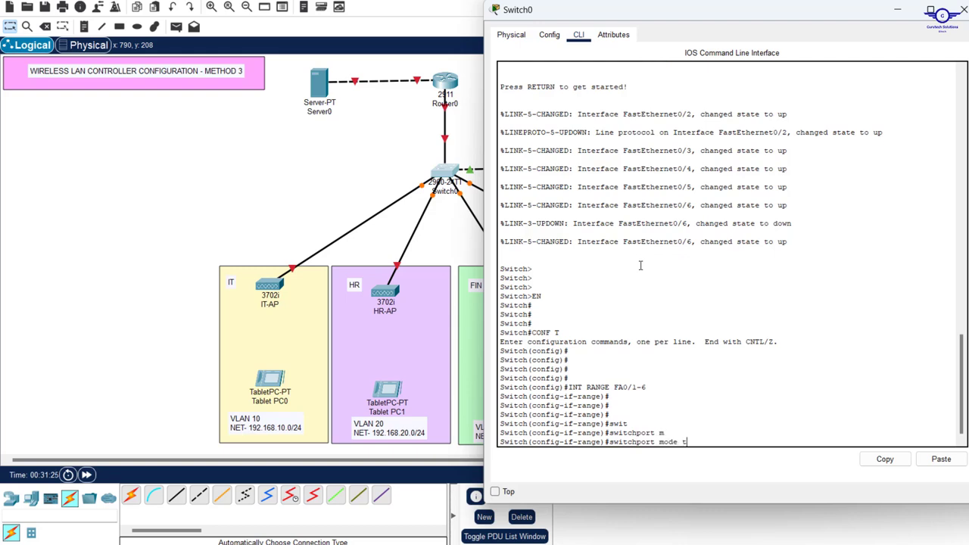
key(Tab)
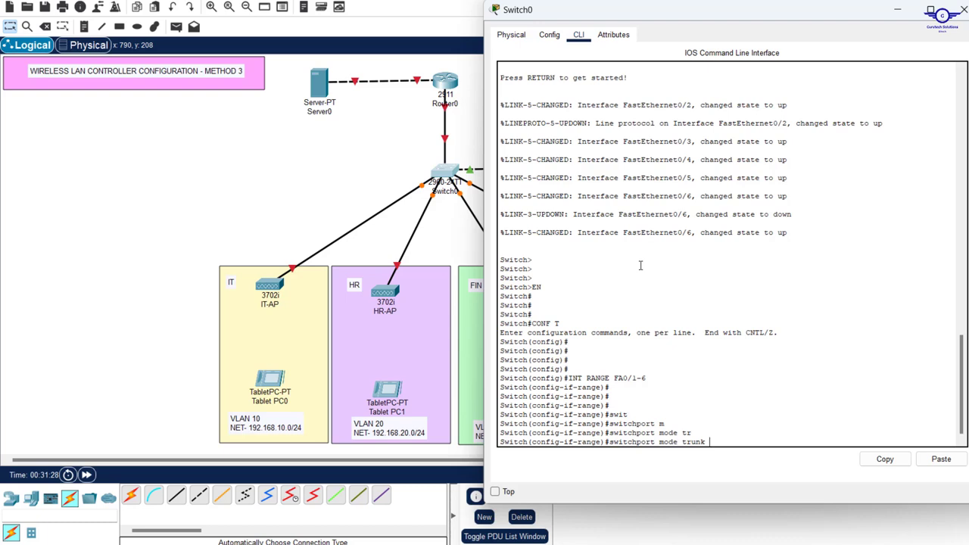
key(Return)
key(Return)
key(Return)
key(Return)
key(Return)
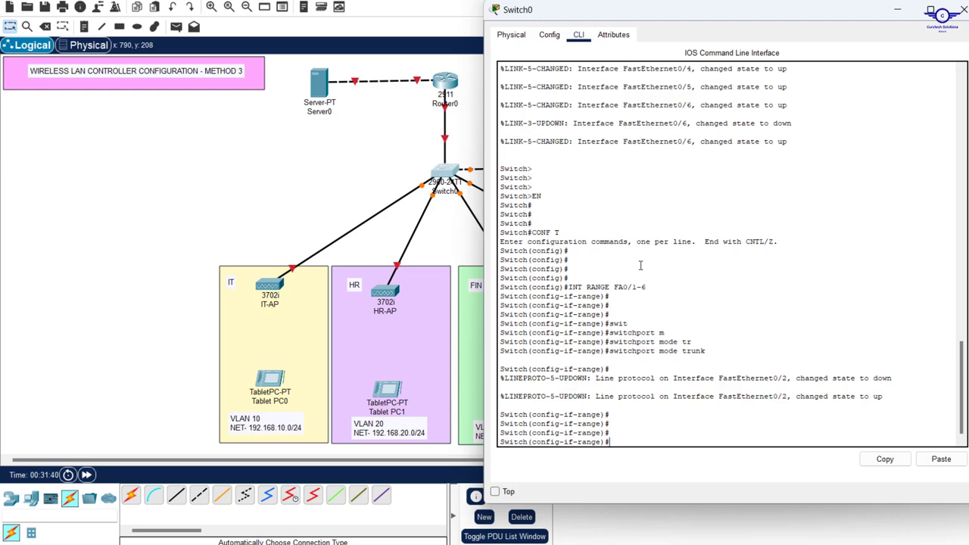
Explore the available switchport options with Tab completion and ? help
text(switc)
key(Tab)
text(n)
key(Tab)
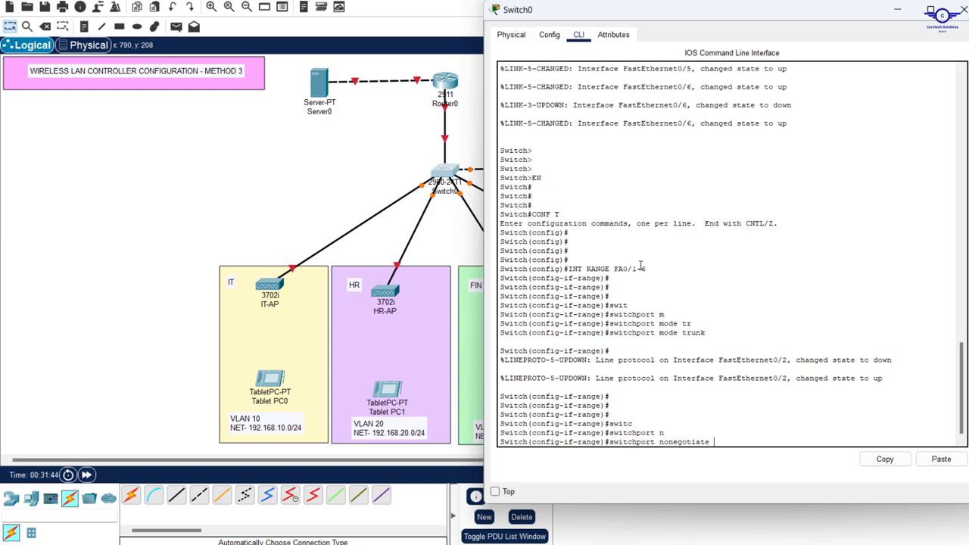
key(BackSpace)
key(BackSpace)
key(BackSpace)
key(BackSpace)
key(BackSpace)
key(BackSpace)
key(BackSpace)
key(BackSpace)
key(BackSpace)
key(BackSpace)
key(BackSpace)
text(at)
key(Tab)
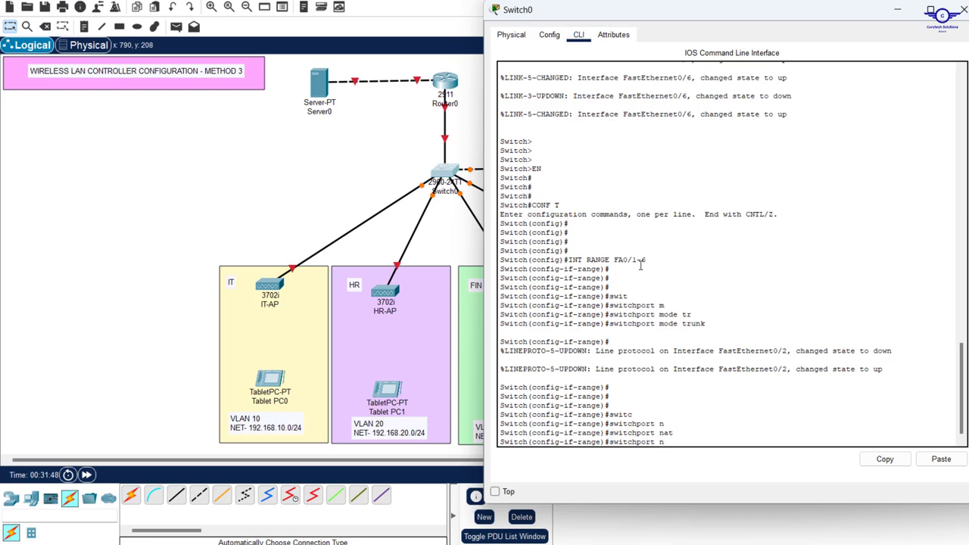
key(BackSpace)
text(?)
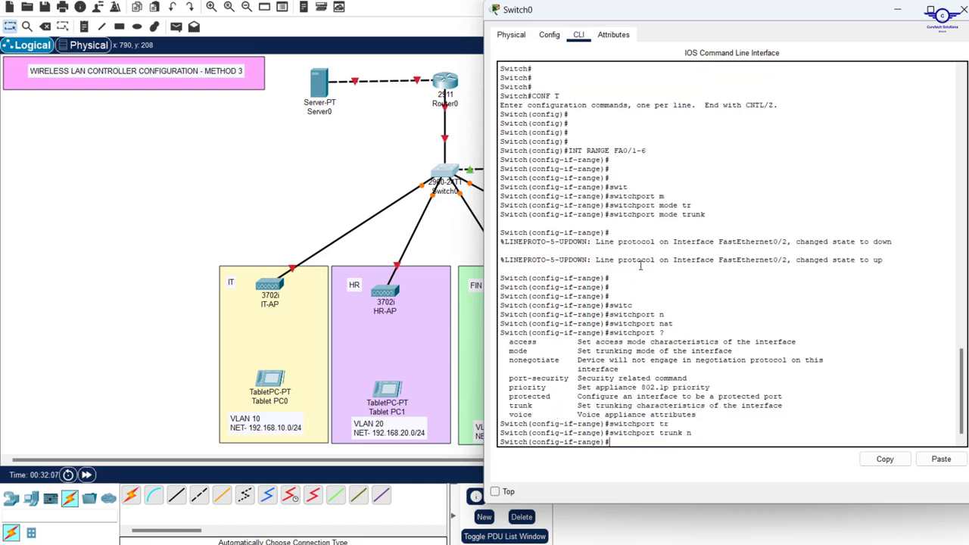
Type 'switchport trunk native vlan 50', erase it, and exit to global configuration
text(sw)
key(Tab)
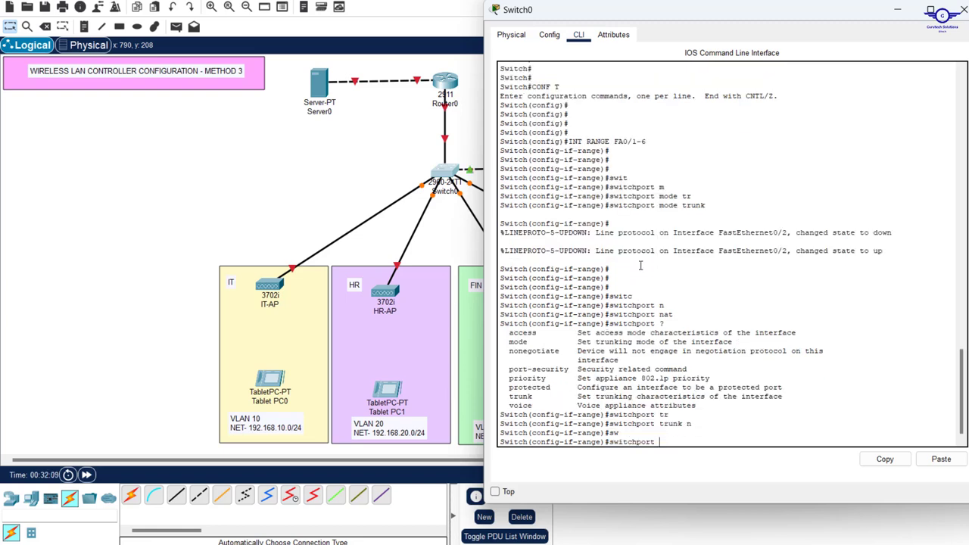
text(tr)
key(Tab)
text(n)
key(Tab)
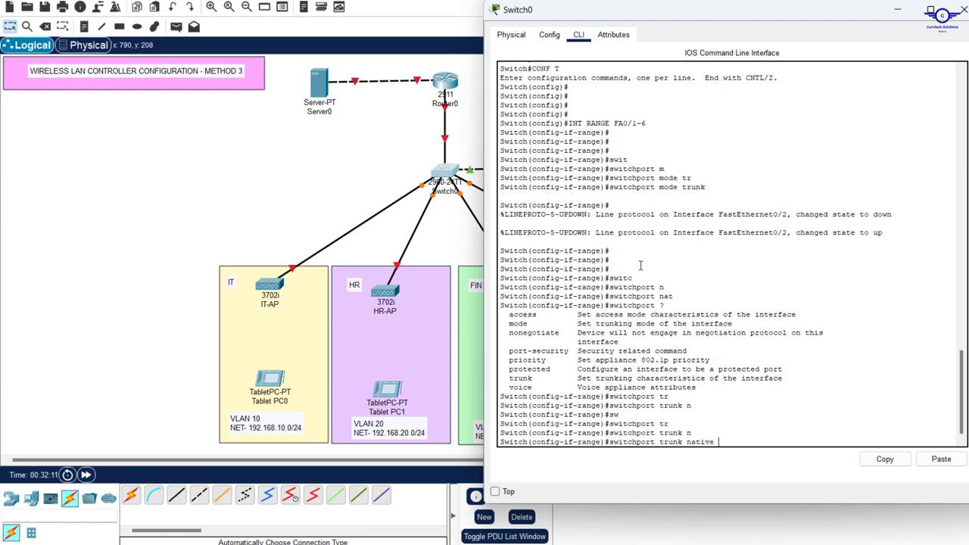
text(v)
key(Tab)
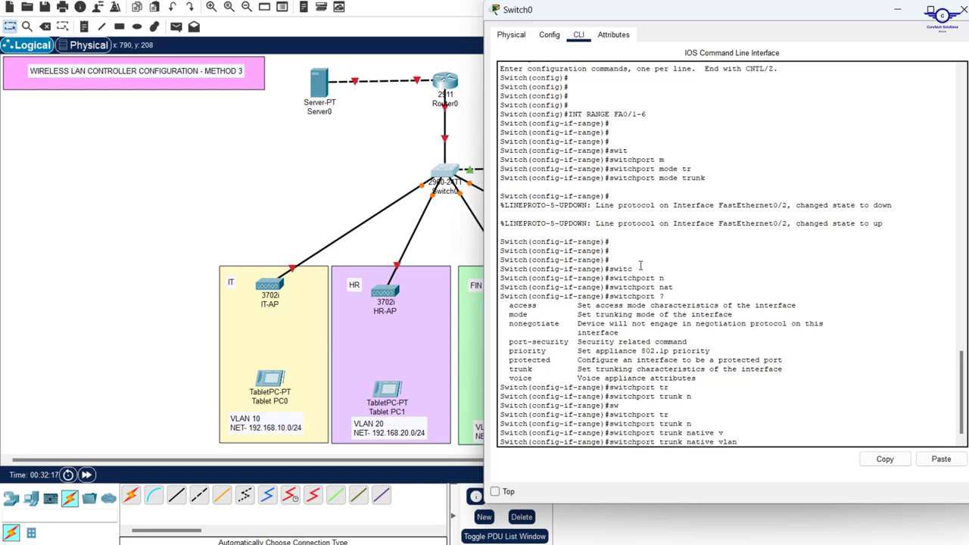
text(50)
key(BackSpace)
key(BackSpace)
key(BackSpace)
key(BackSpace)
key(BackSpace)
key(BackSpace)
key(BackSpace)
key(BackSpace)
key(BackSpace)
key(BackSpace)
key(BackSpace)
key(BackSpace)
key(BackSpace)
key(BackSpace)
key(BackSpace)
key(BackSpace)
key(BackSpace)
key(BackSpace)
key(BackSpace)
key(BackSpace)
key(BackSpace)
key(BackSpace)
key(BackSpace)
key(BackSpace)
key(BackSpace)
key(BackSpace)
key(BackSpace)
key(BackSpace)
key(BackSpace)
key(BackSpace)
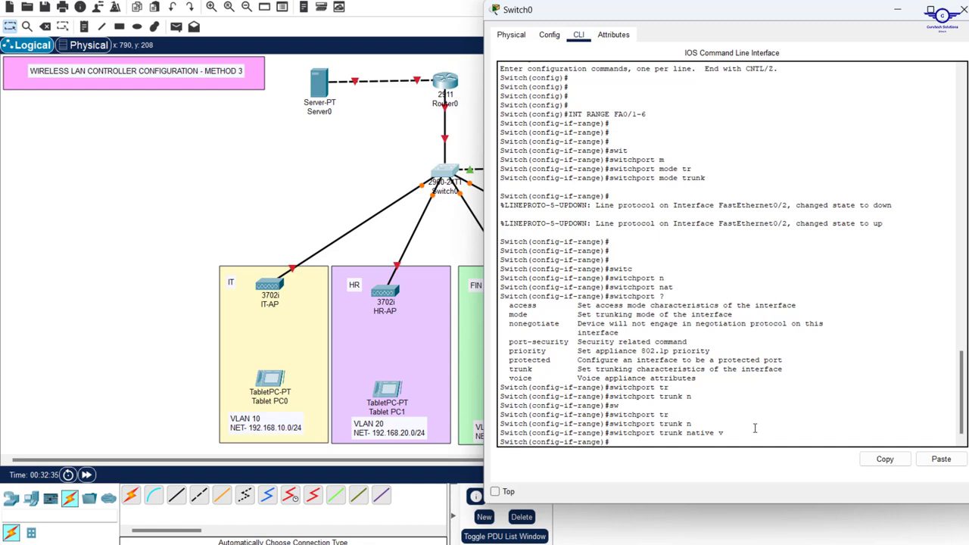
text(ex)
key(Return)
key(Return)
key(Return)
key(Return)
key(Return)
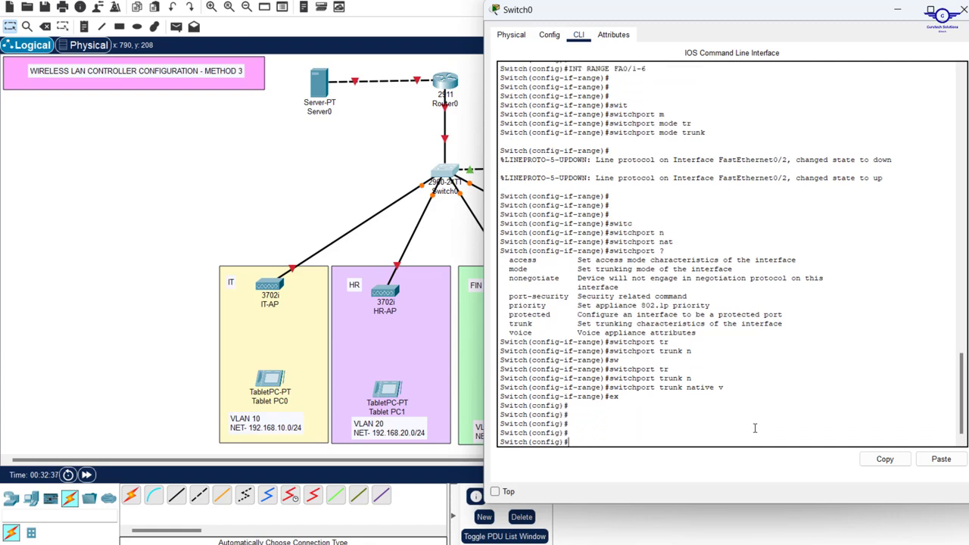
Reopen Switch0's CLI and create VLAN 10 named IT
click(342, 197)
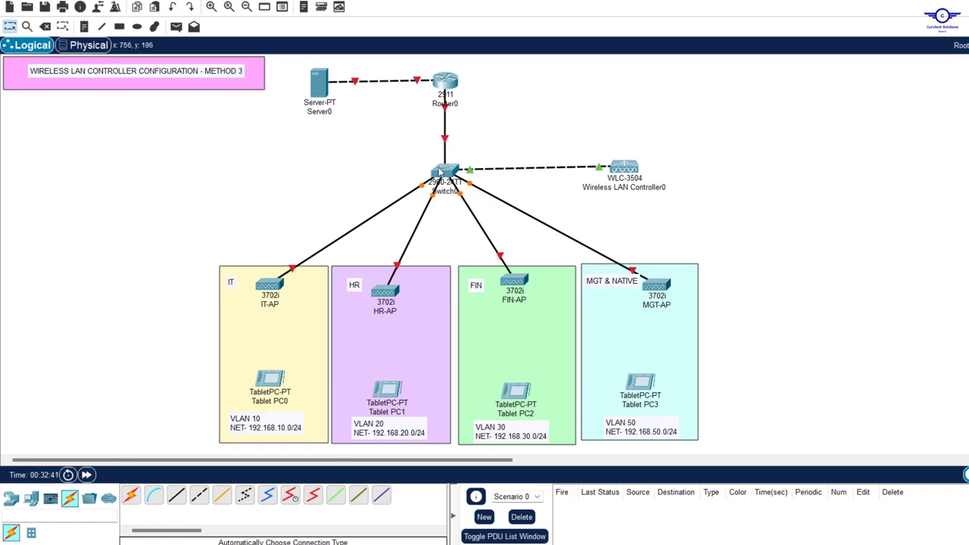
click(444, 172)
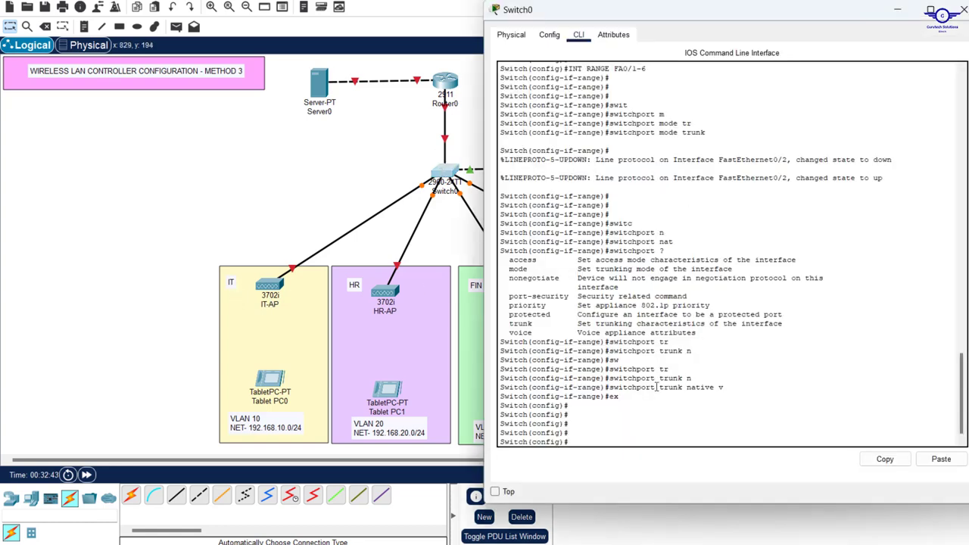
text(b)
text(vl)
text(an 10)
key(Return)
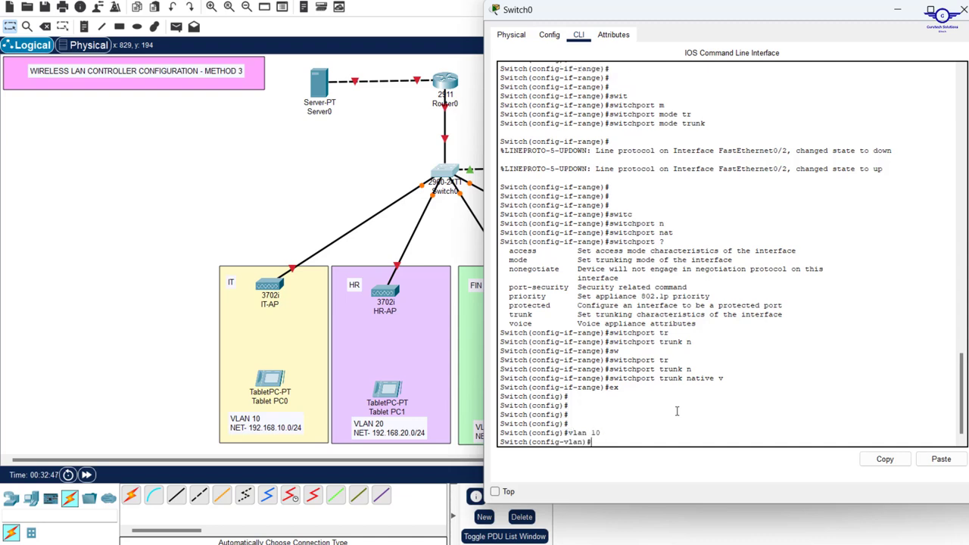
text(name IT)
key(Return)
key(Return)
key(Return)
Create VLAN 20 named HR, reusing commands from history
key(Up)
key(Up)
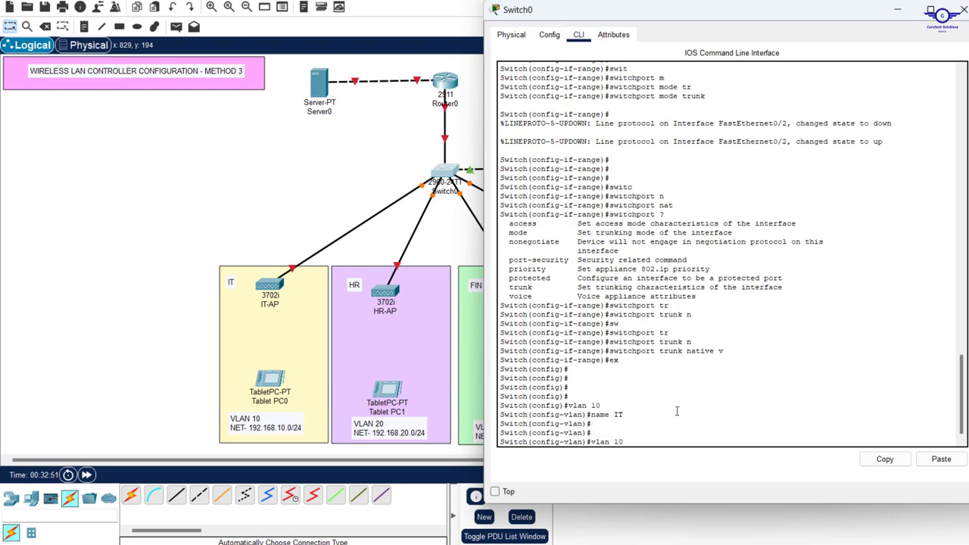
key(BackSpace)
key(BackSpace)
text(20)
key(Return)
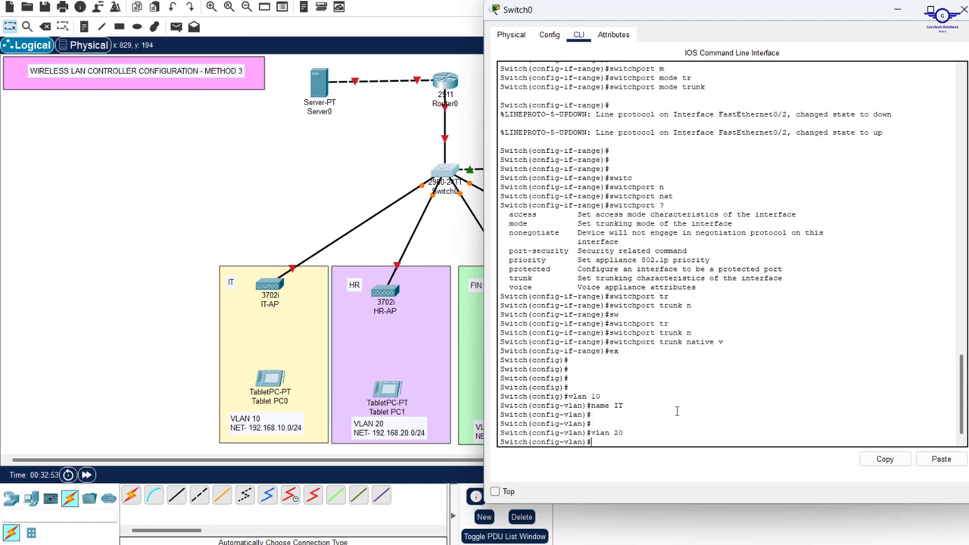
key(Up)
key(Up)
key(BackSpace)
key(BackSpace)
text(HR)
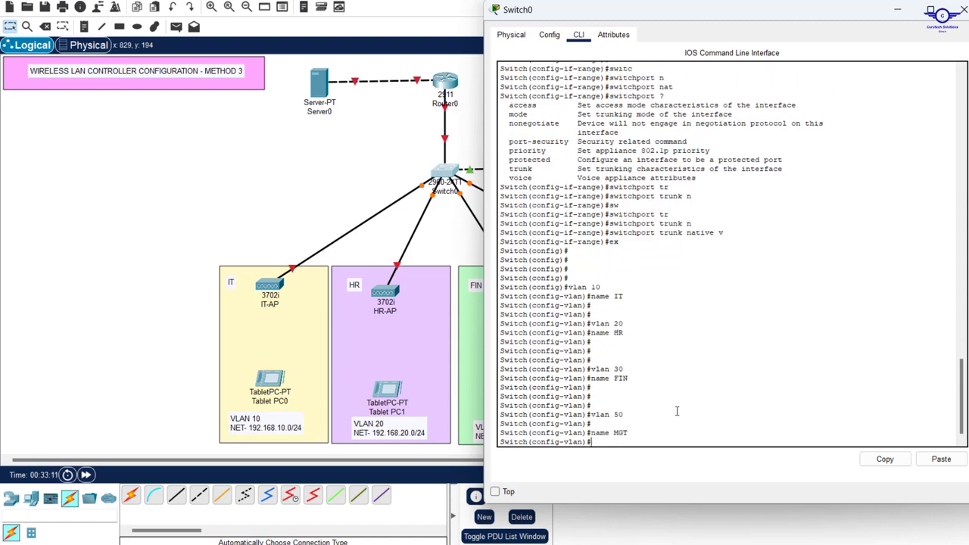
key(Return)
key(Return)
key(Return)
key(Return)
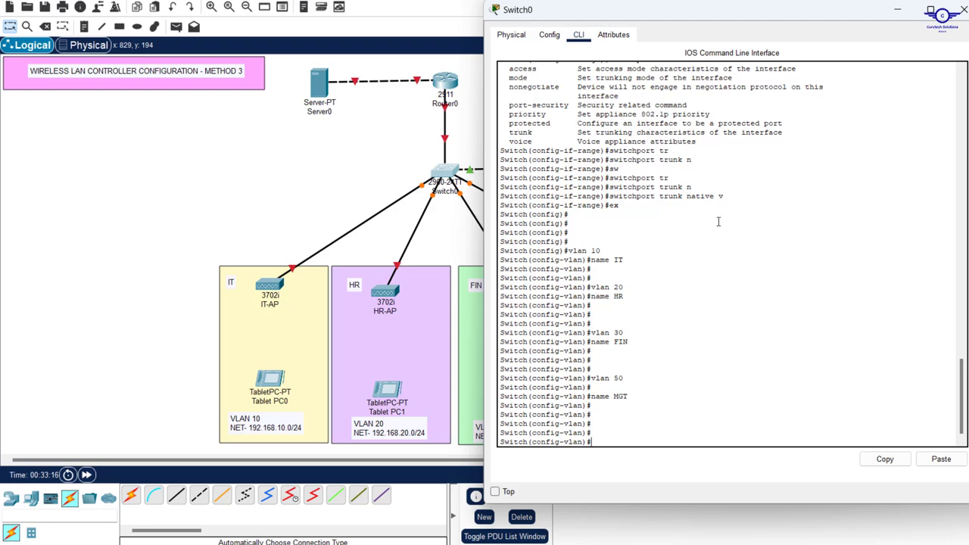
Copy the earlier INT RANGE FA0/1-6 command and run it again
scroll(718, 221, up, 7)
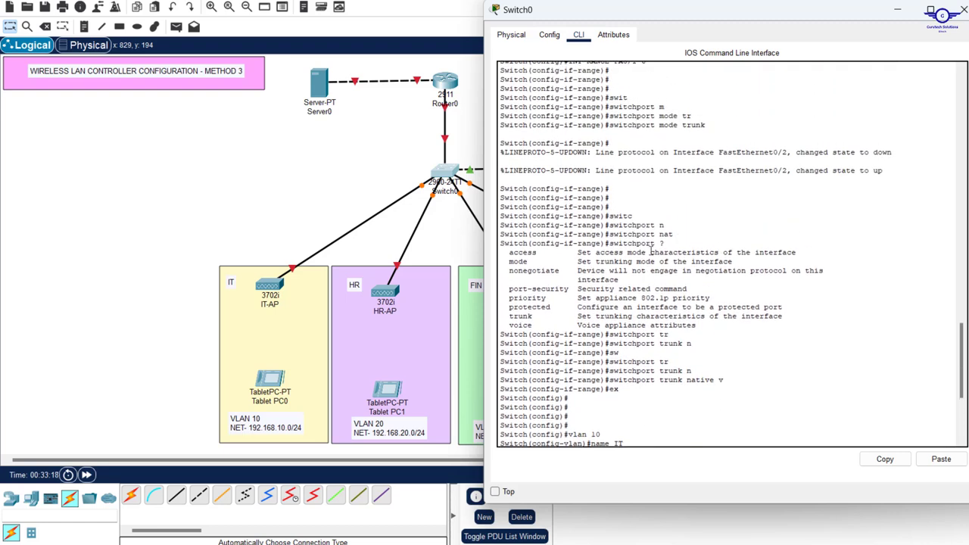
scroll(690, 137, up, 2)
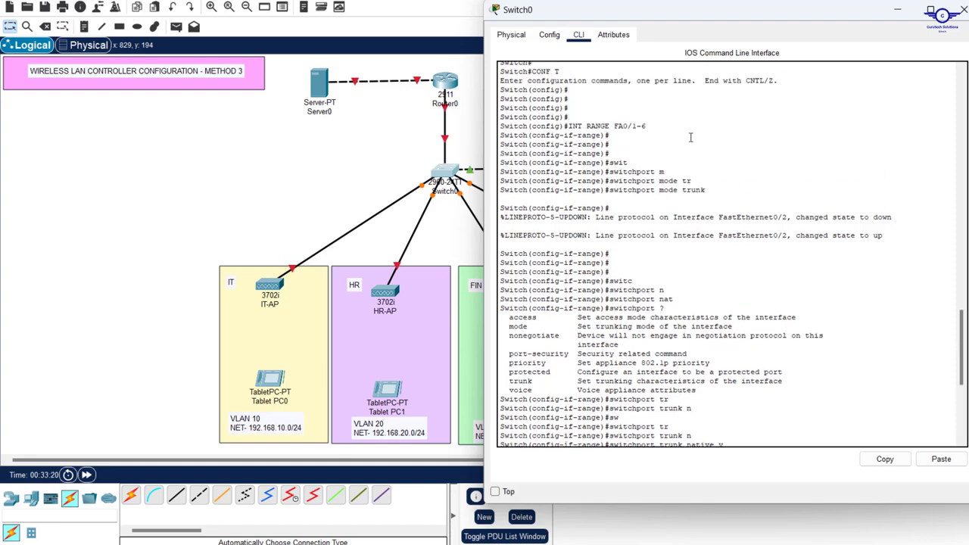
scroll(691, 137, up, 2)
drag(647, 174, 569, 177)
right_click(569, 174)
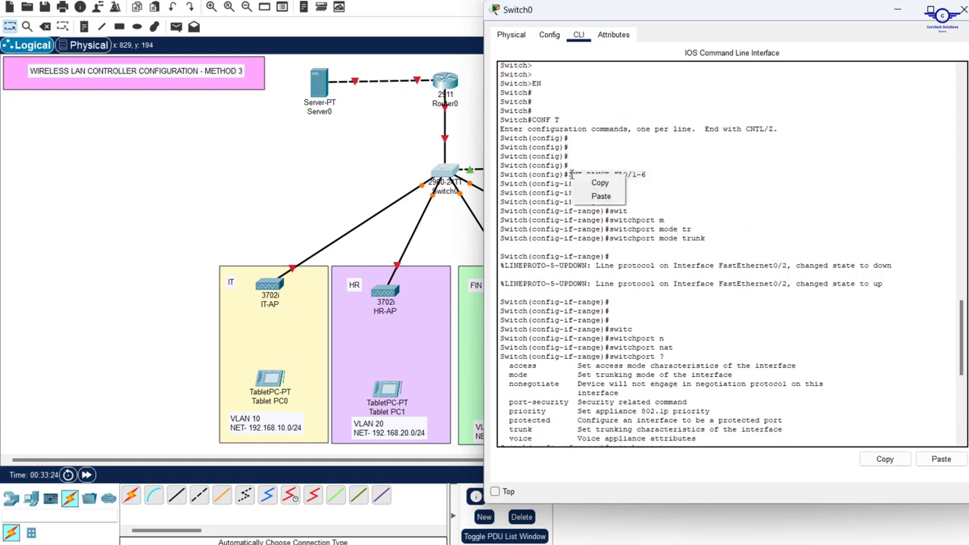
click(598, 182)
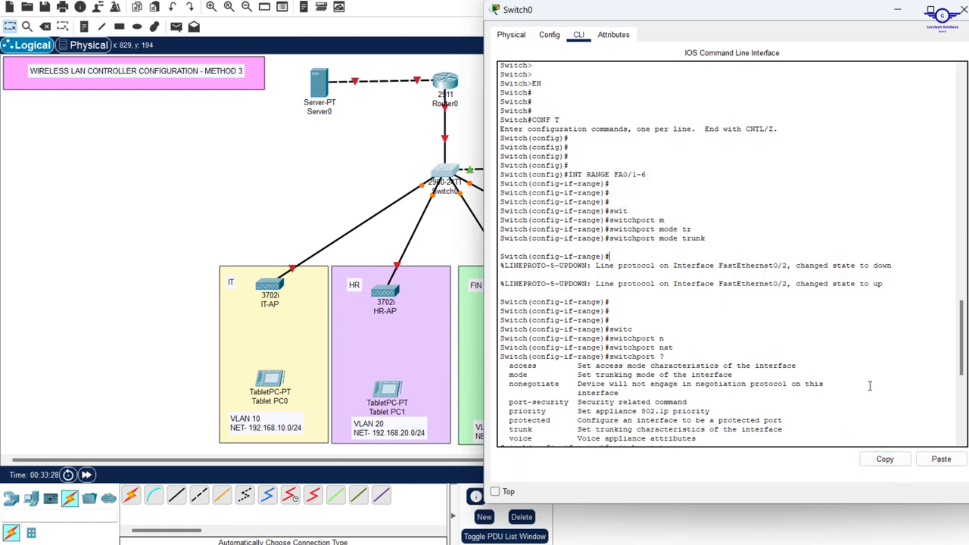
click(940, 459)
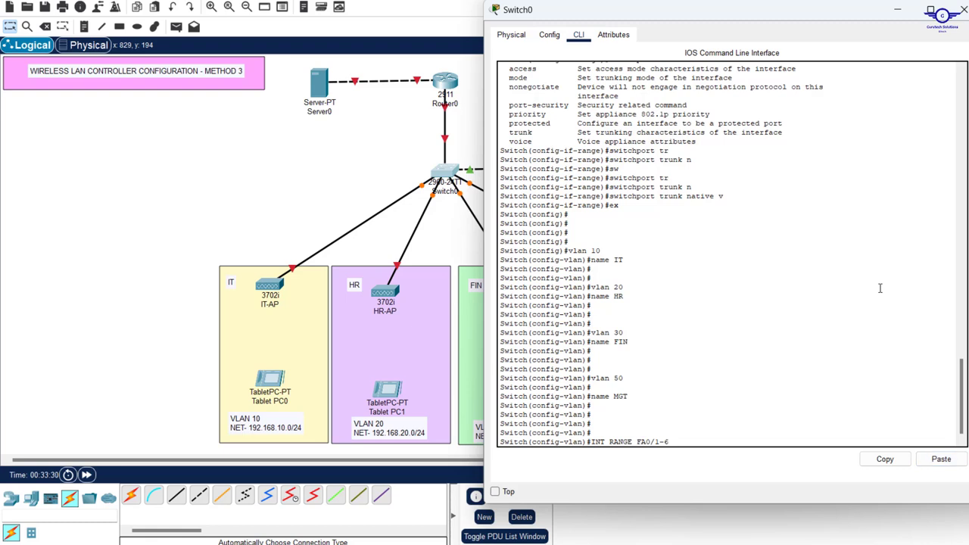
key(Return)
key(Return)
key(Return)
key(Return)
key(Return)
Set ports Fa0/1-6 to 'switchport mode trunk'
text(swit)
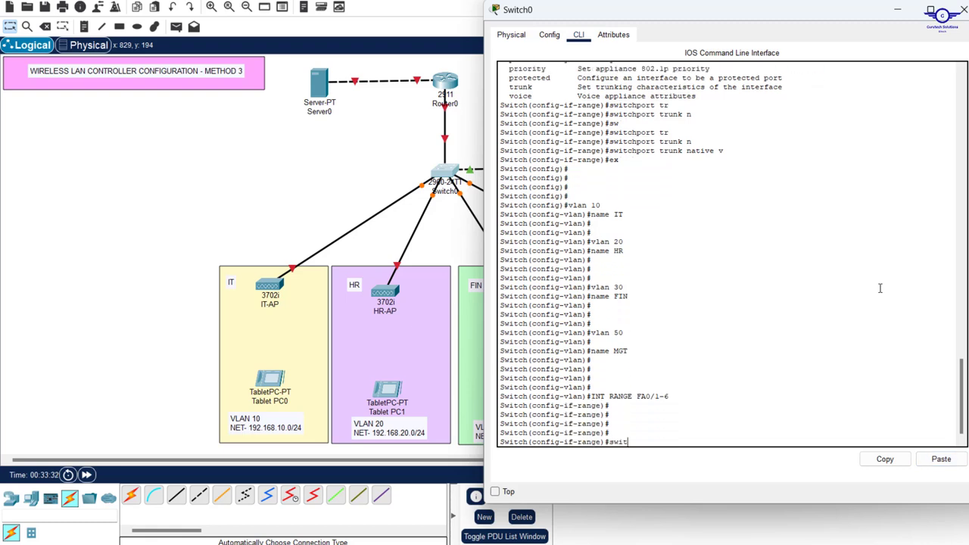
key(Tab)
text(tr)
key(Tab)
text(n)
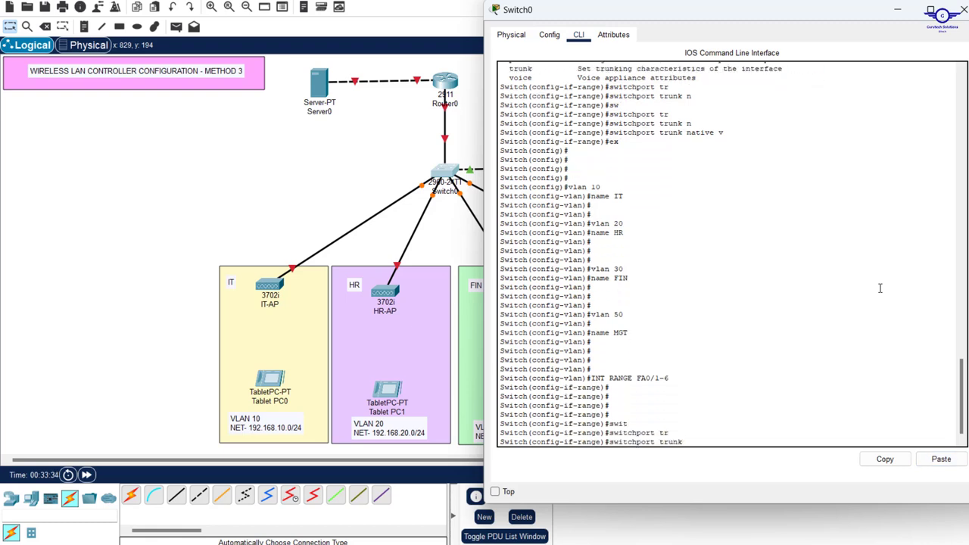
key(Tab)
text(ati)
key(BackSpace)
key(BackSpace)
key(BackSpace)
key(BackSpace)
key(BackSpace)
key(BackSpace)
key(BackSpace)
key(BackSpace)
key(BackSpace)
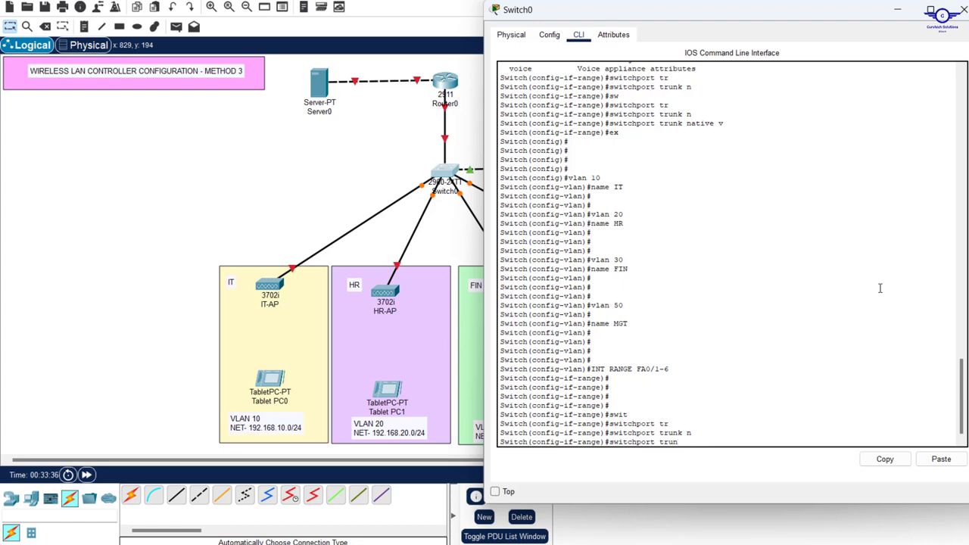
key(BackSpace)
text(mo)
key(Tab)
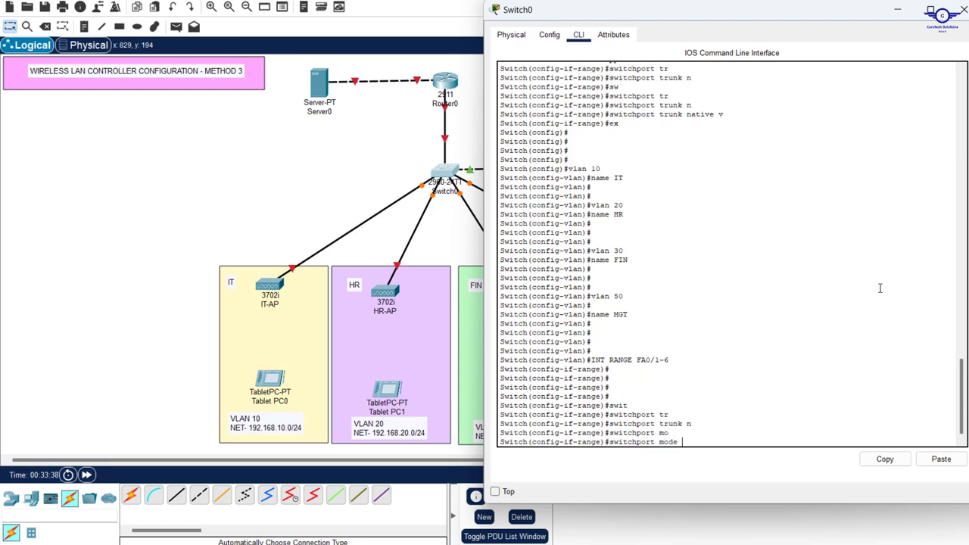
text(tr)
key(Tab)
key(Return)
key(Return)
key(Return)
key(Return)
key(Return)
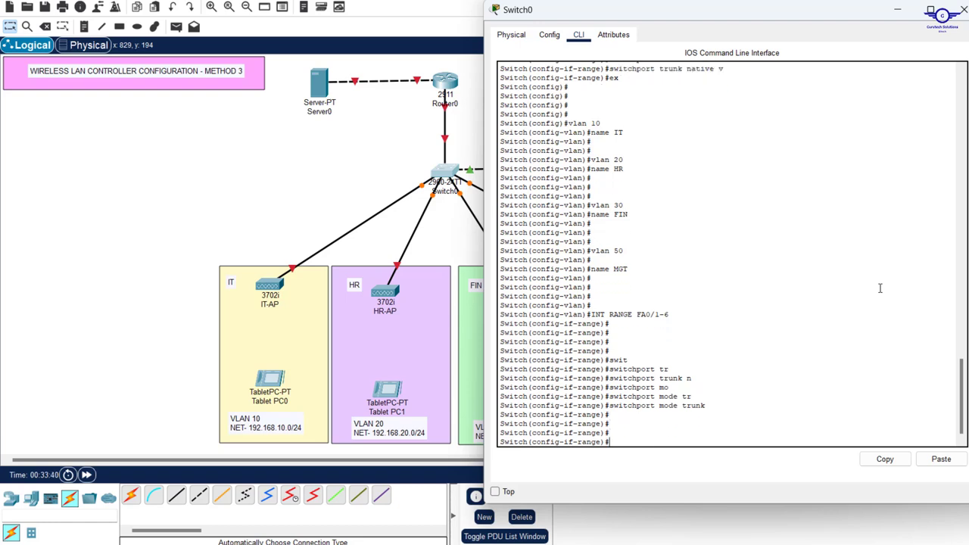
Set the trunk native VLAN to 50 on ports Fa0/1-6
text(sw)
key(Tab)
text(tr)
key(Tab)
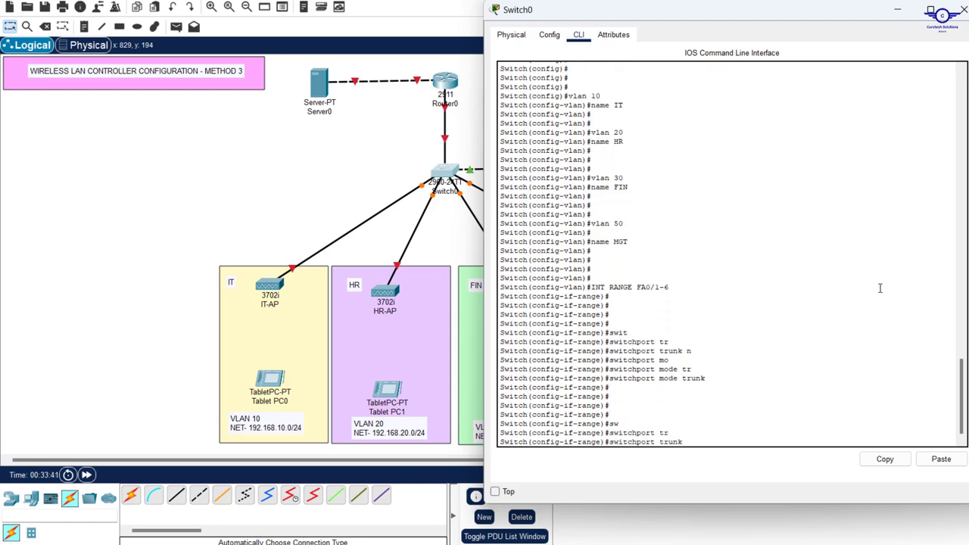
text(n)
key(Tab)
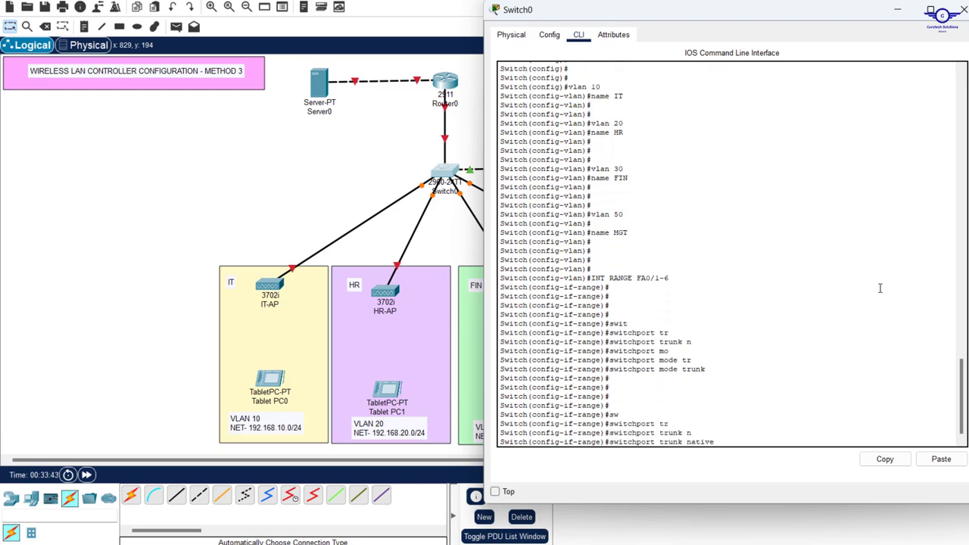
text(v)
key(Tab)
text(50)
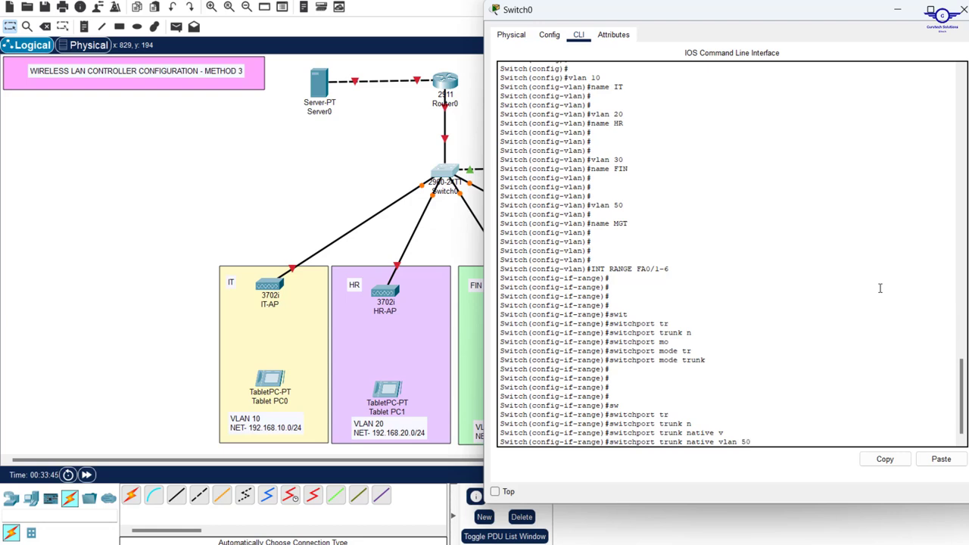
key(Return)
key(Return)
key(Return)
key(Return)
Exit the interface range and save the configuration with 'do wr'
text(e)
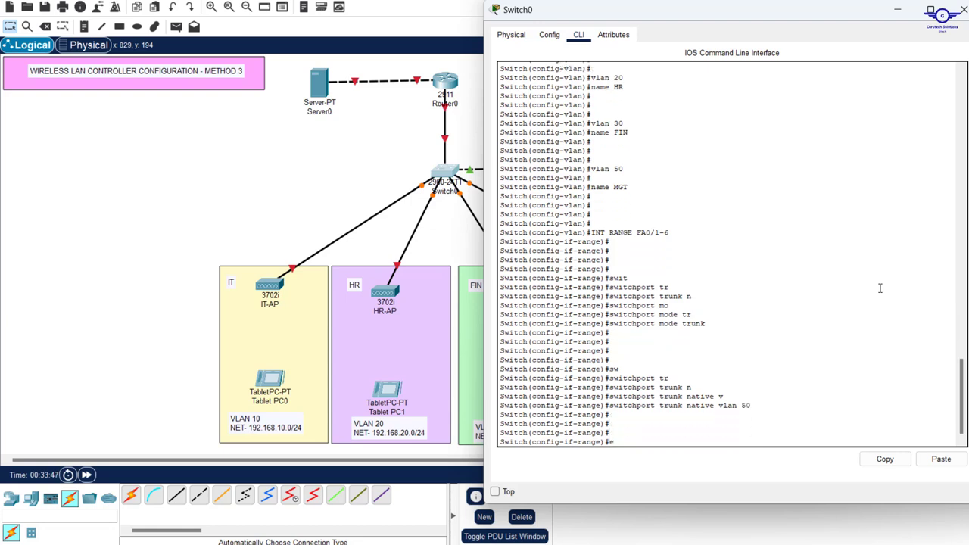
text(xit)
key(Return)
key(Return)
key(Return)
key(Return)
key(Return)
key(Return)
key(Return)
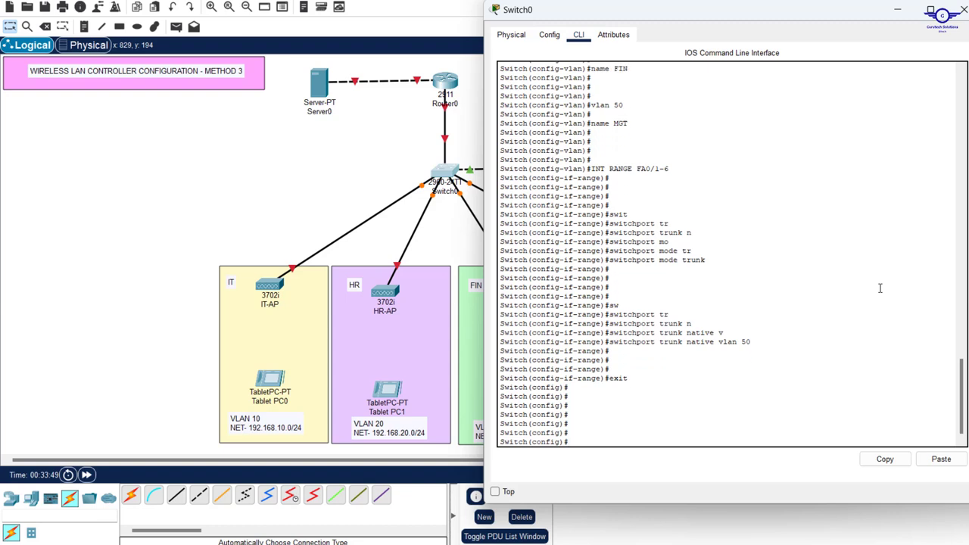
text(do wr)
key(Return)
key(Return)
key(Return)
key(Return)
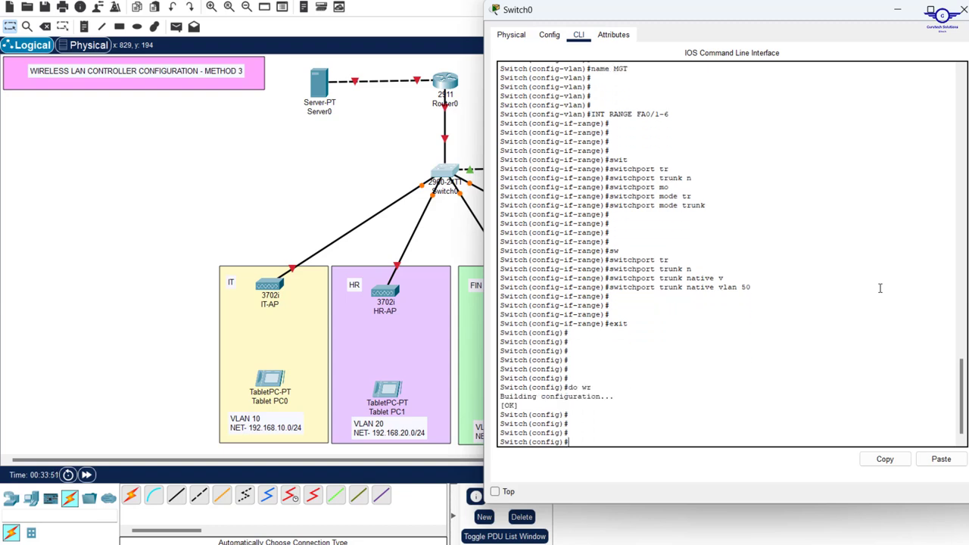
click(392, 139)
mouse_move(451, 179)
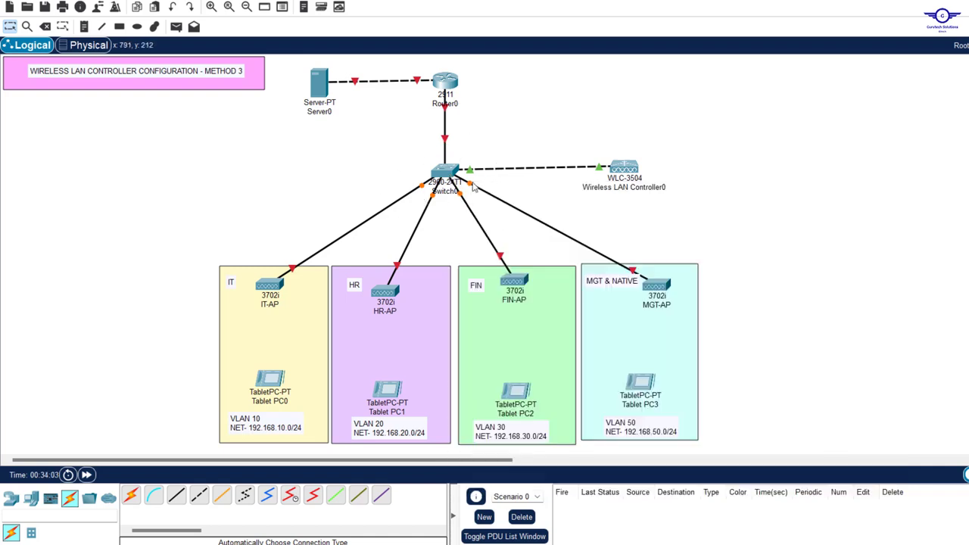
mouse_move(488, 194)
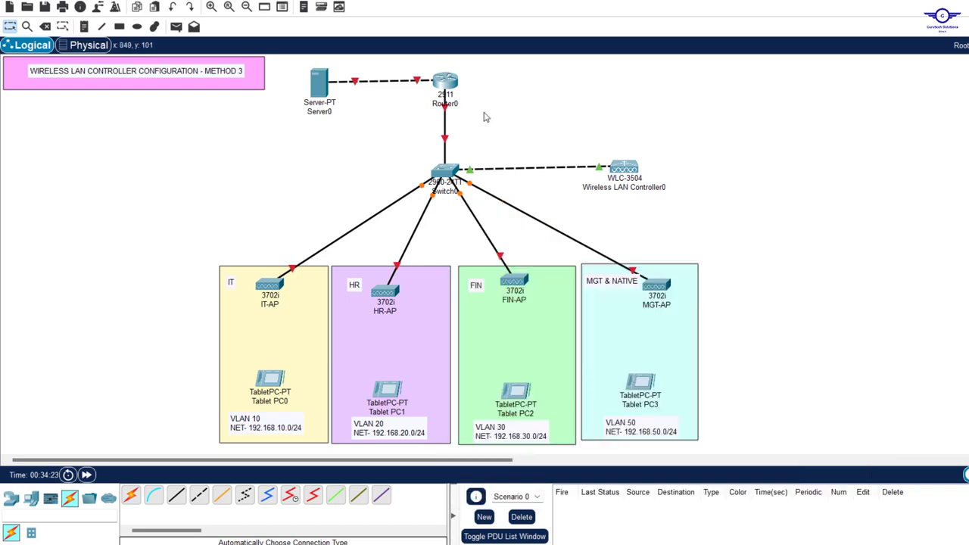
mouse_move(446, 112)
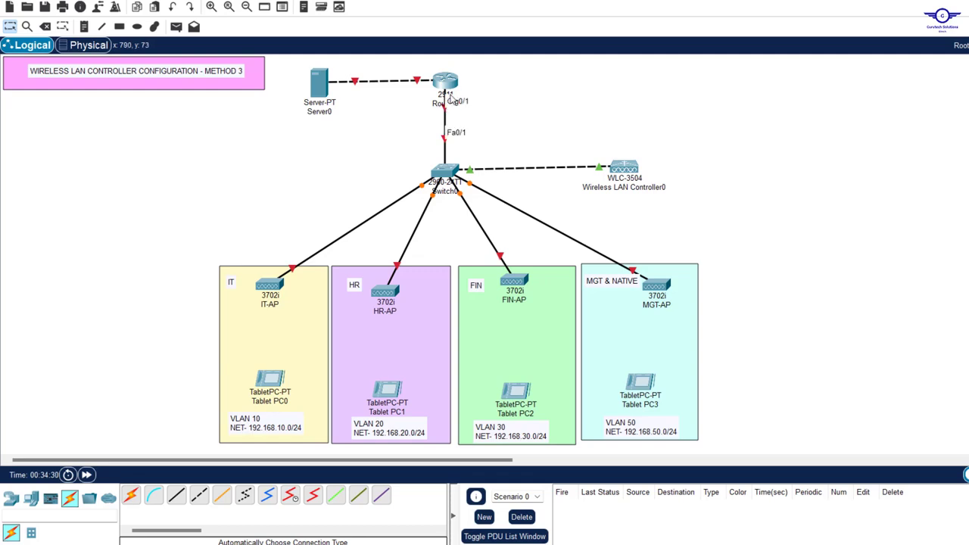
Turn Port Status on for Router0's GigabitEthernet0/1 and GigabitEthernet0/0 in the Config tab
click(454, 83)
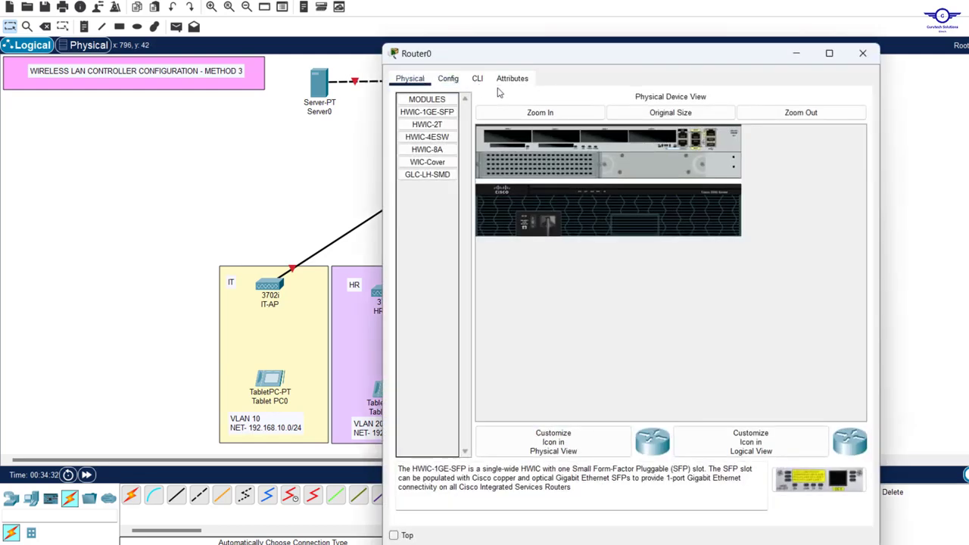
click(447, 81)
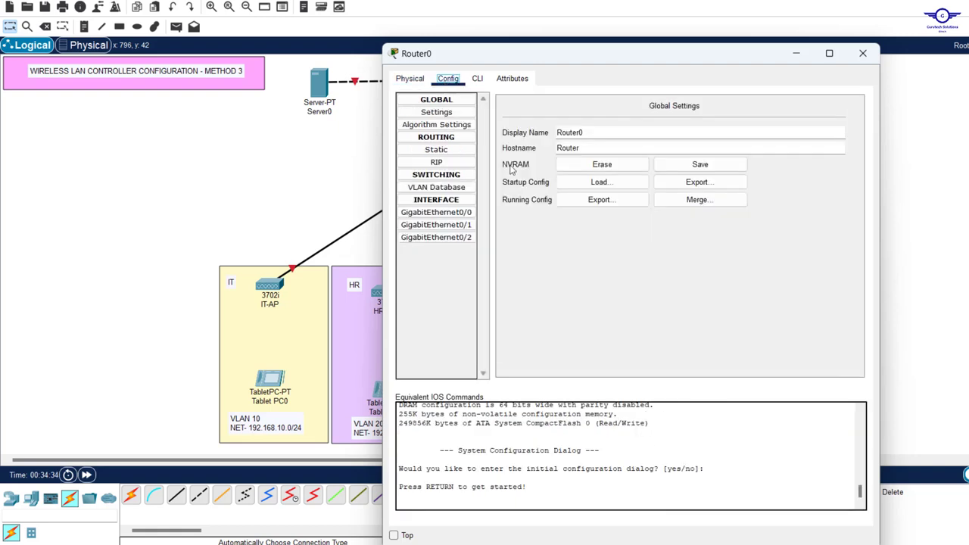
click(456, 227)
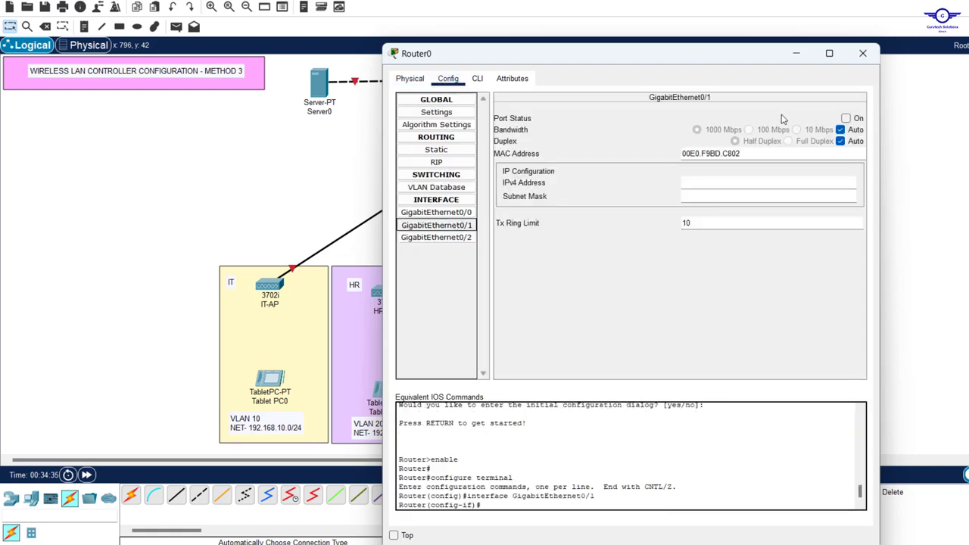
click(845, 118)
click(436, 212)
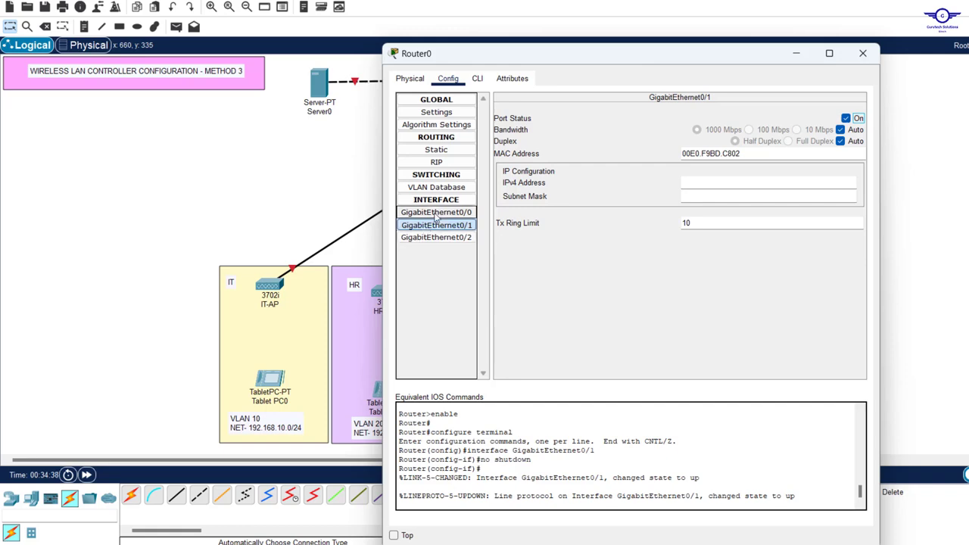
drag(583, 56, 717, 57)
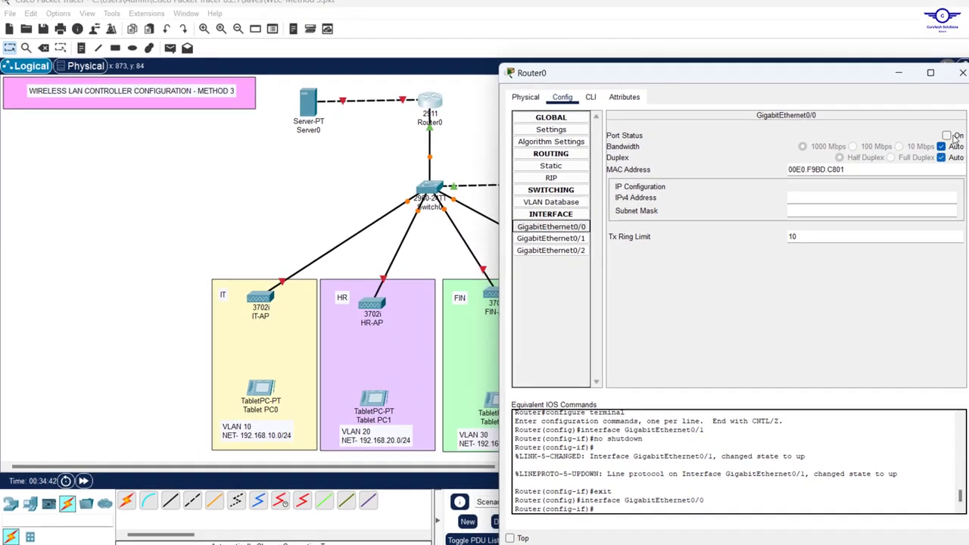
click(933, 142)
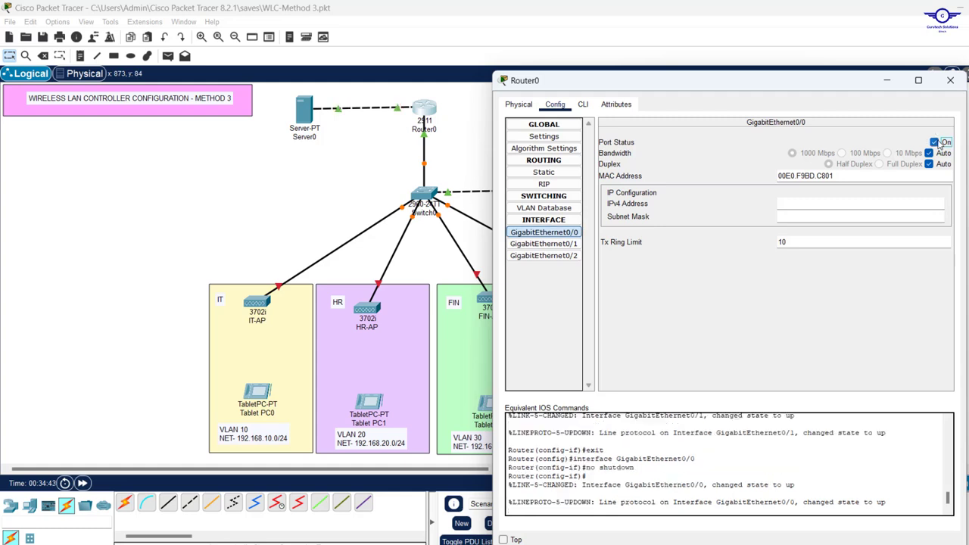
In Router0's CLI, exit interface and global configuration back to the privileged prompt
click(583, 105)
key(Return)
key(Return)
key(Return)
key(Return)
key(Return)
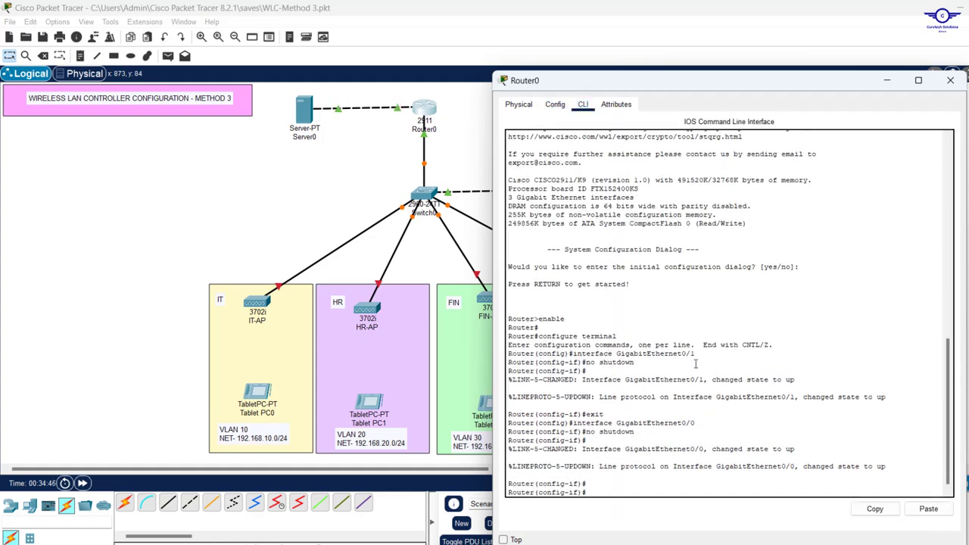
text(ex)
key(Return)
key(Return)
key(Return)
key(Return)
key(Return)
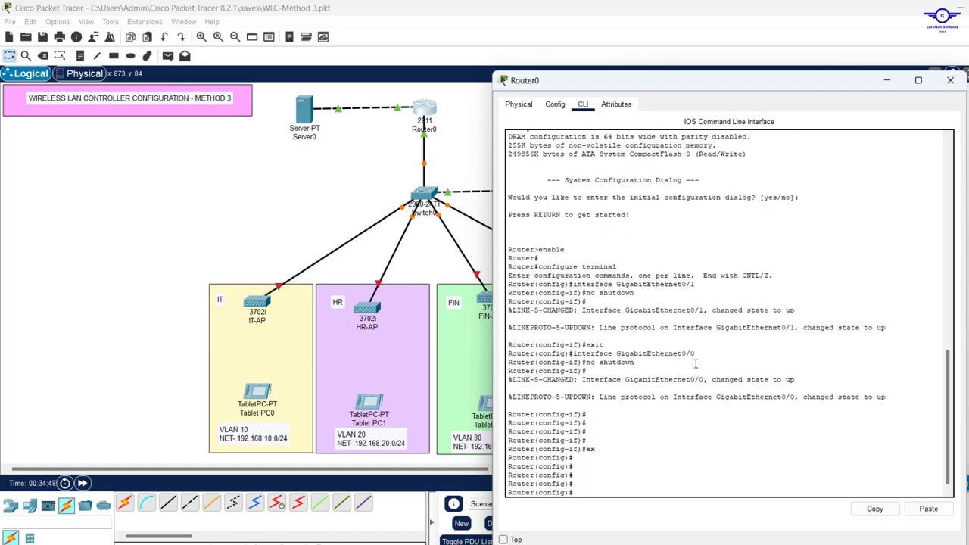
text(exit)
drag(715, 71, 703, 50)
text(ex)
key(Return)
key(Return)
key(Return)
key(Return)
key(Return)
text(exit)
key(Return)
key(Return)
key(Return)
key(Return)
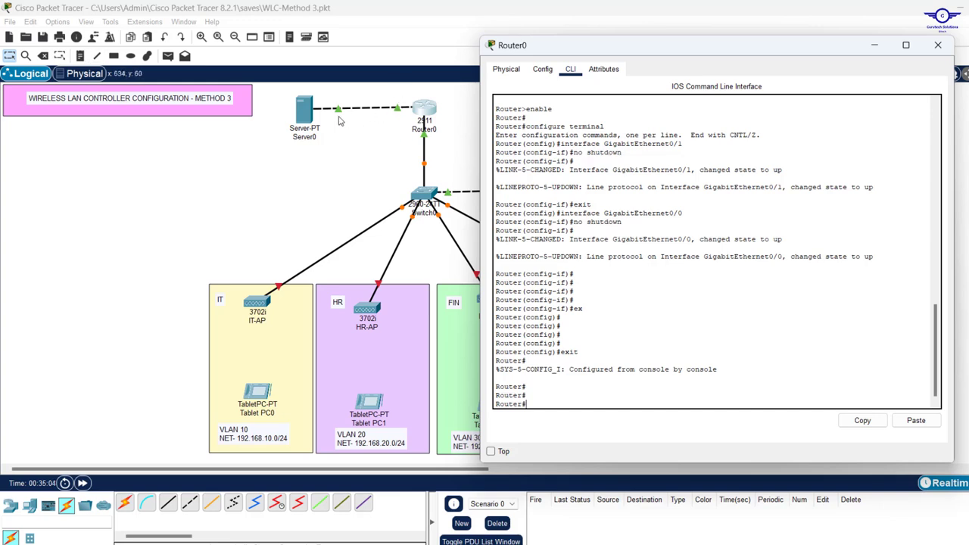
Place a 192.168.1.0/24 note just above the Server0–Router0 link
click(80, 56)
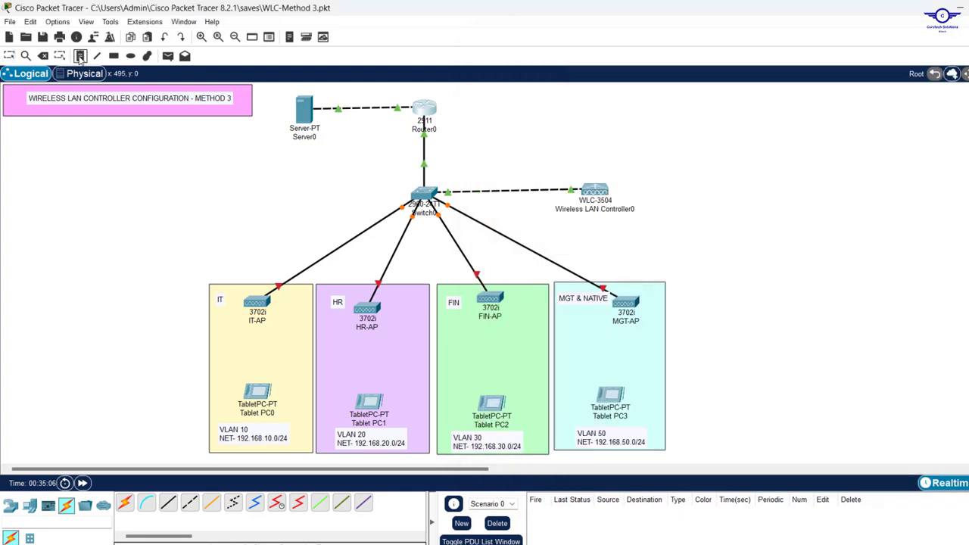
click(333, 93)
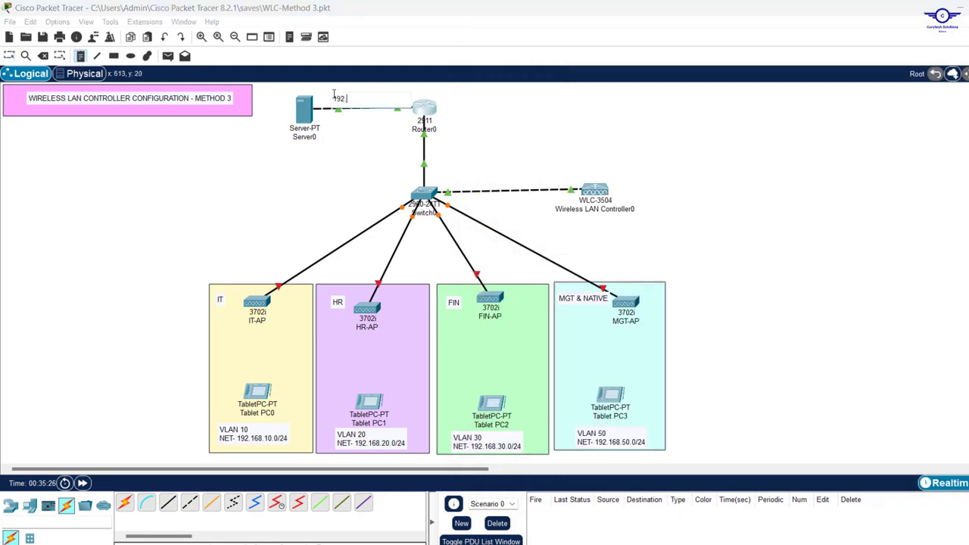
text(192.168.1.0/24)
click(369, 144)
key(Escape)
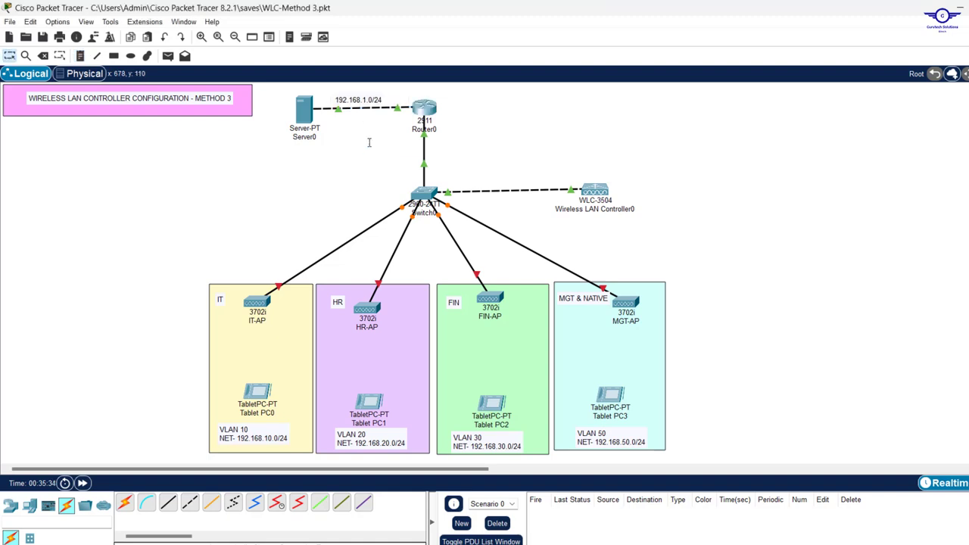
drag(367, 107, 372, 102)
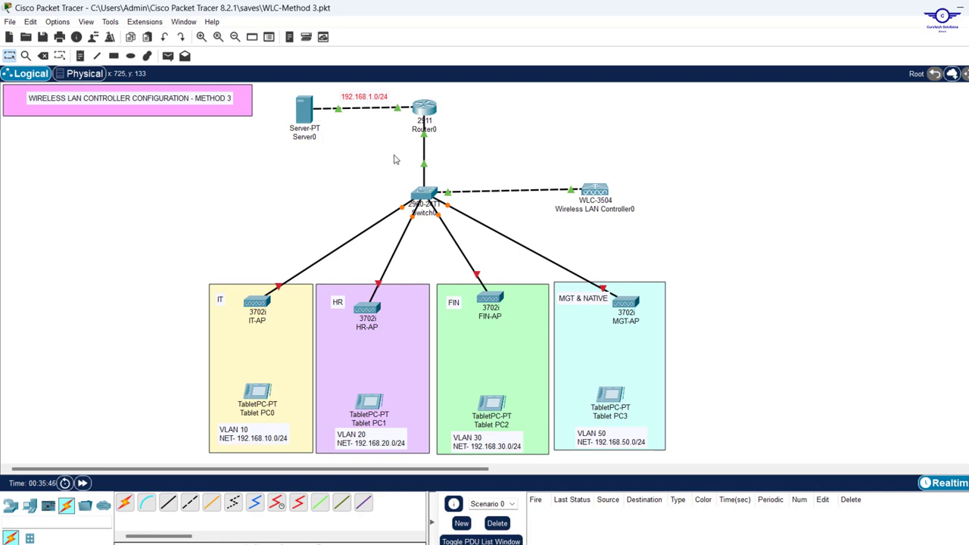
Set Router0 GigabitEthernet0/0 to IPv4 192.168.1.1 with subnet mask 255.255.255.0
click(423, 112)
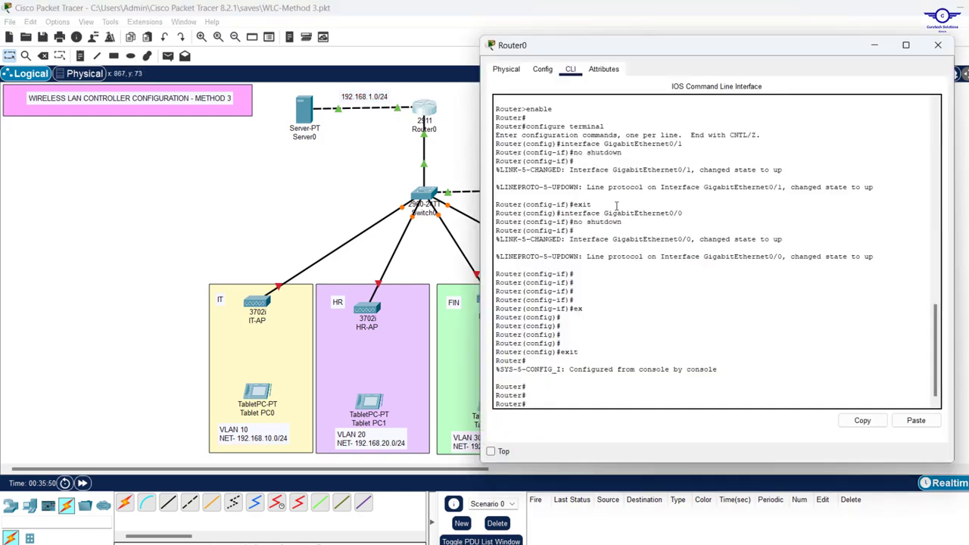
click(542, 69)
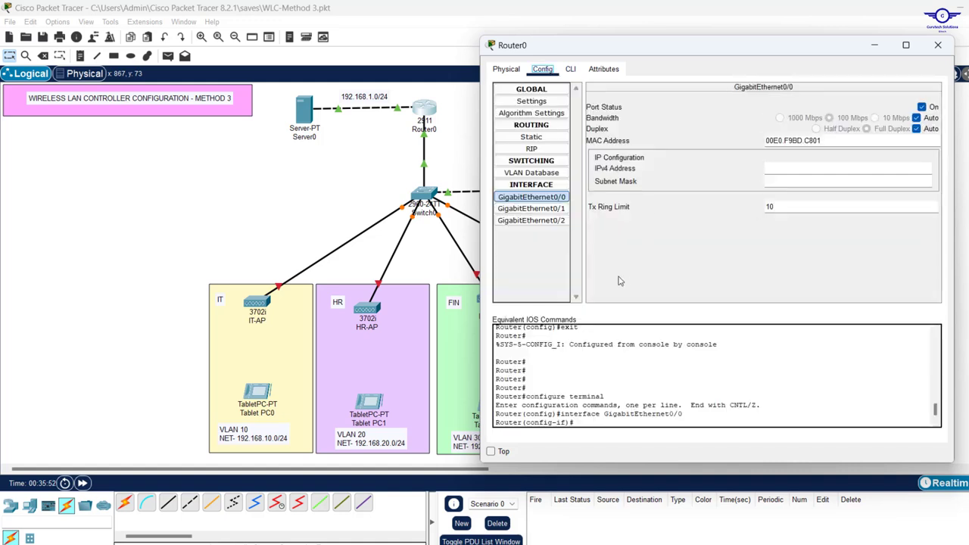
click(789, 166)
click(791, 180)
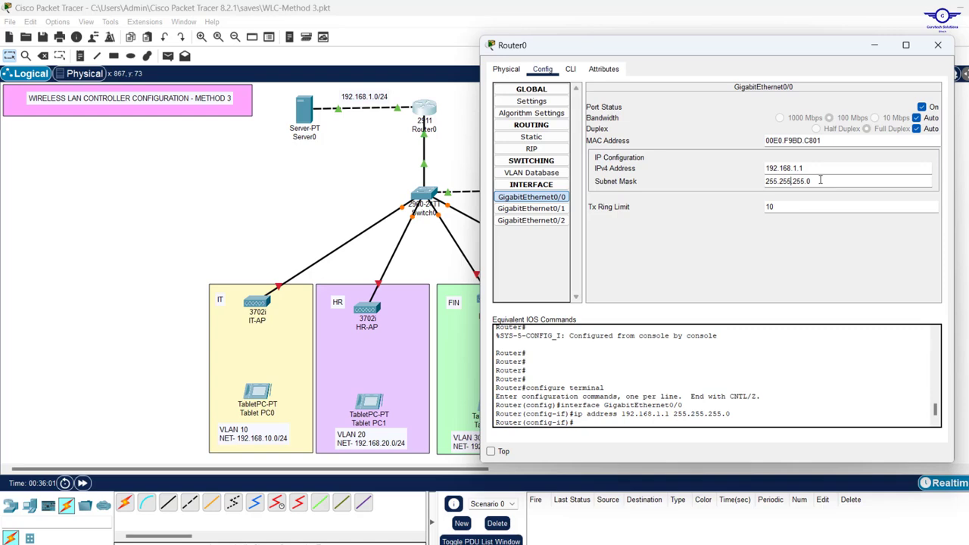
click(573, 71)
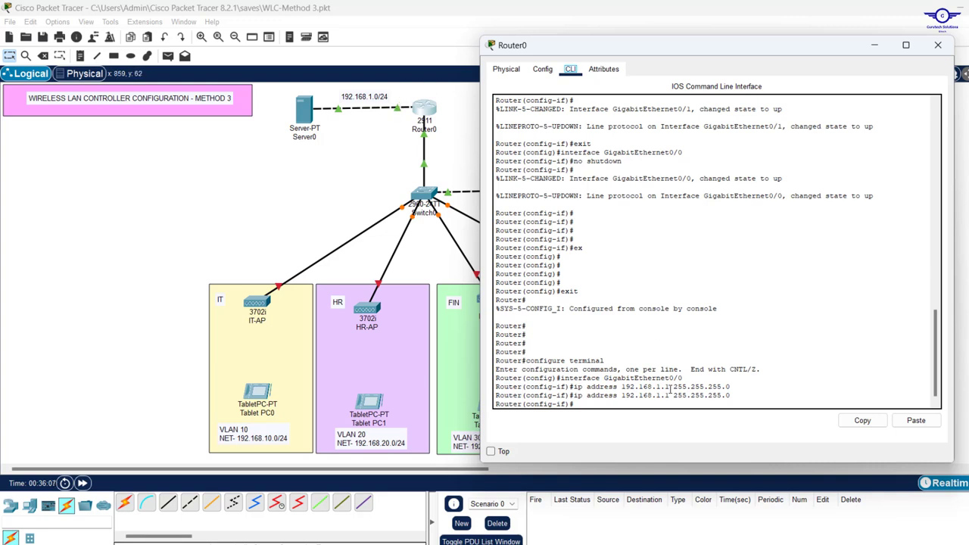
Edit the recalled interface GigabitEthernet0/0 command to GigabitEthernet0/1 and enter its configuration
drag(619, 395, 733, 396)
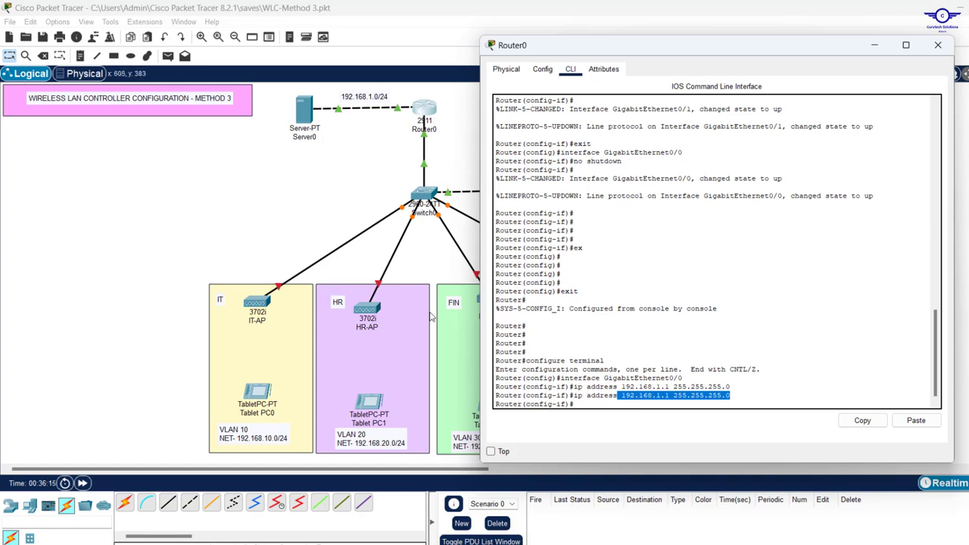
key(Return)
key(Return)
key(Return)
key(Return)
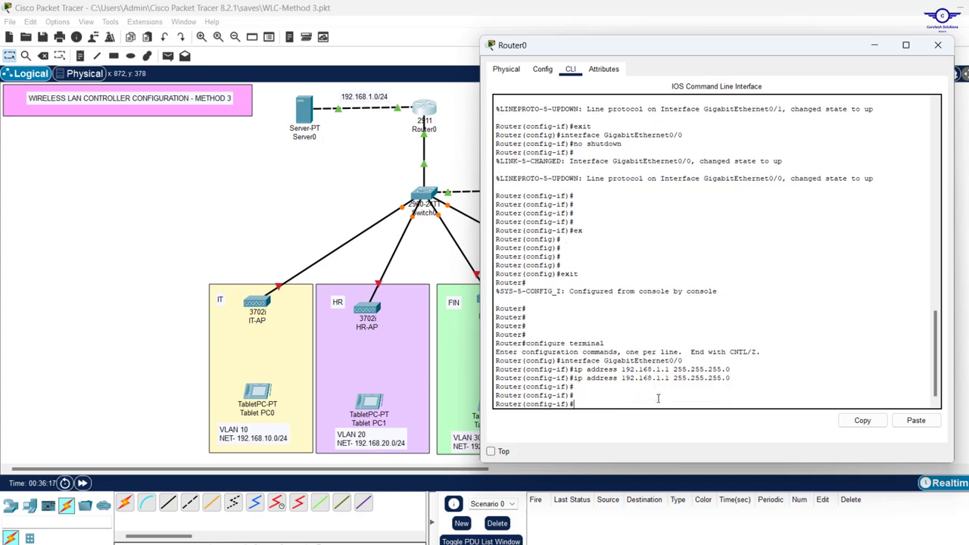
key(Up)
key(Up)
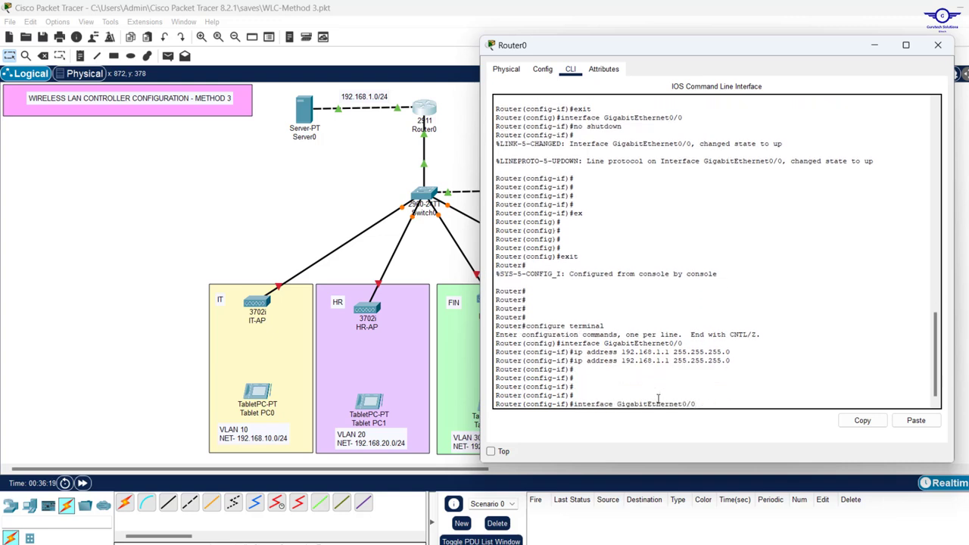
key(BackSpace)
text(1)
key(Return)
key(Return)
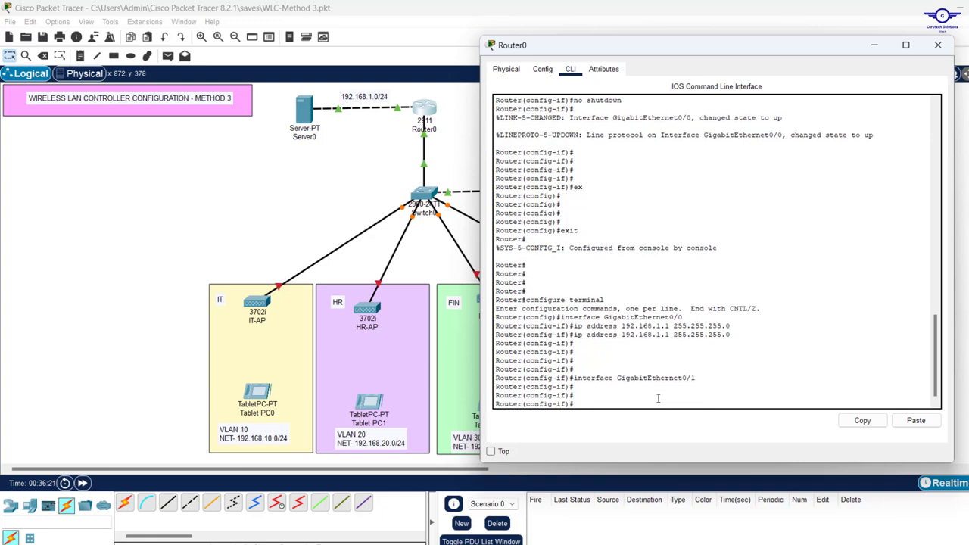
key(Return)
key(Return)
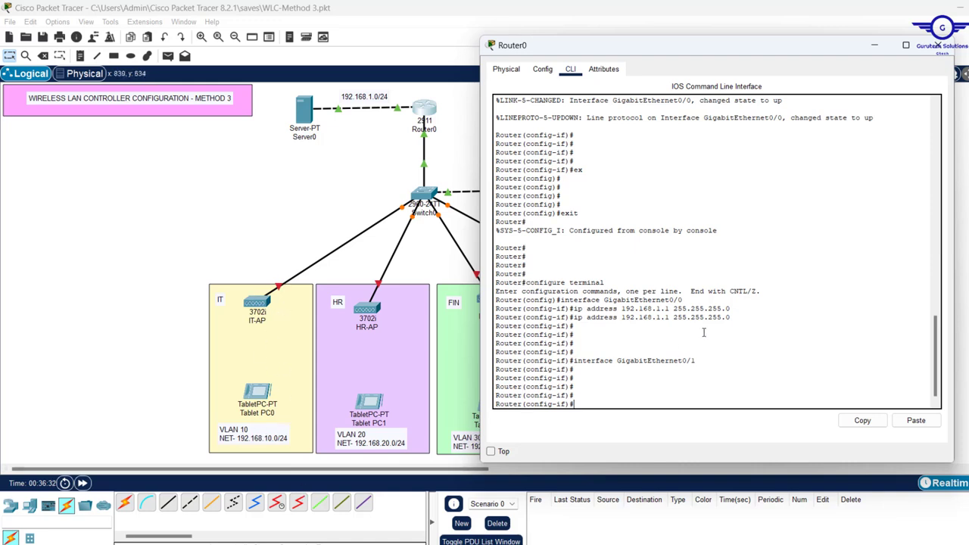
key(Up)
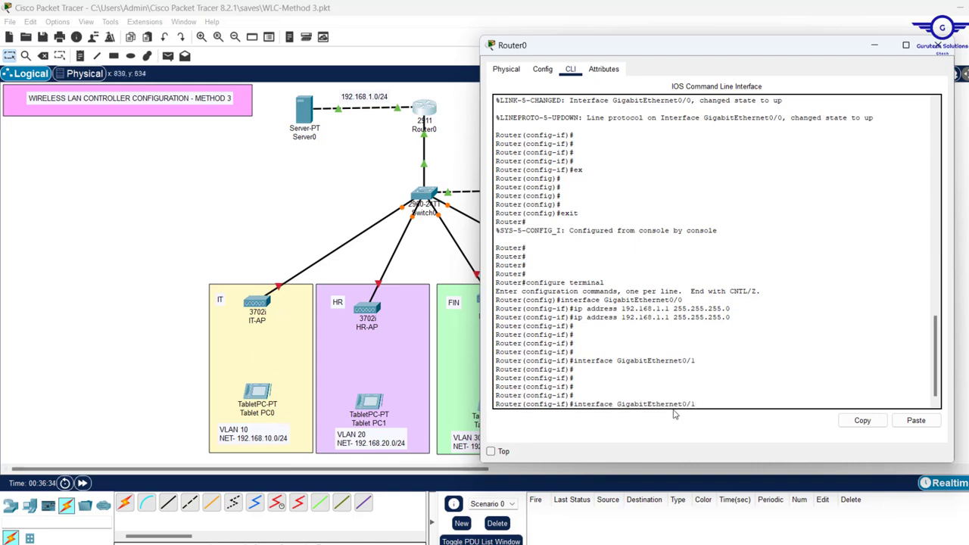
Create subinterface GigabitEthernet0/1.10 with encapsulation dot1Q 10 and address 192.168.10.1 255.255.255.0
text(.10)
key(Return)
key(Return)
key(Return)
key(Return)
text(er(config-subif)#e)
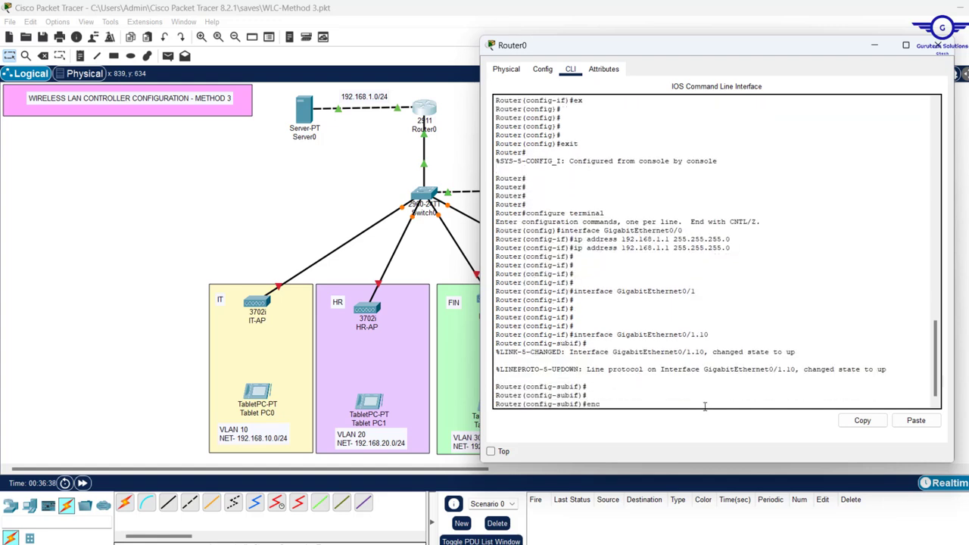
text(nc)
key(Tab)
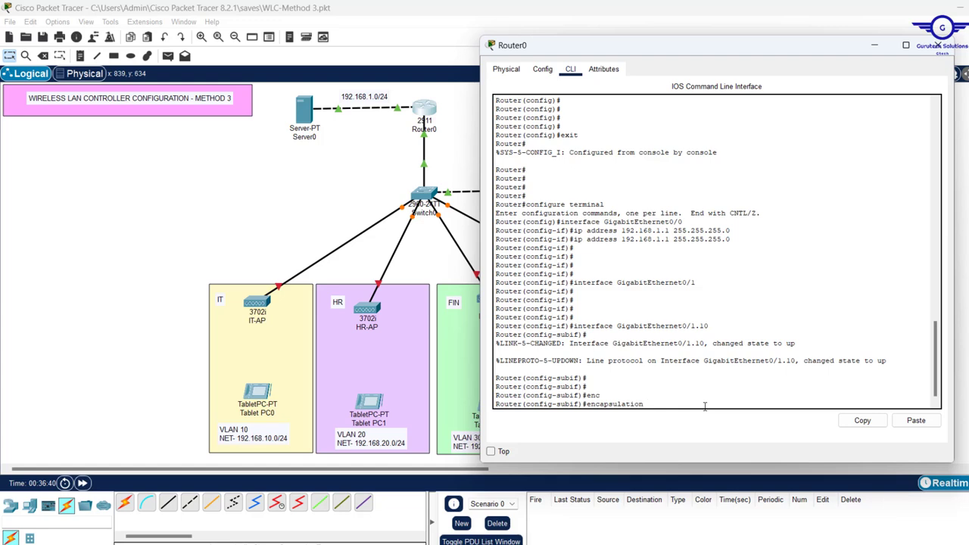
text(d)
key(Tab)
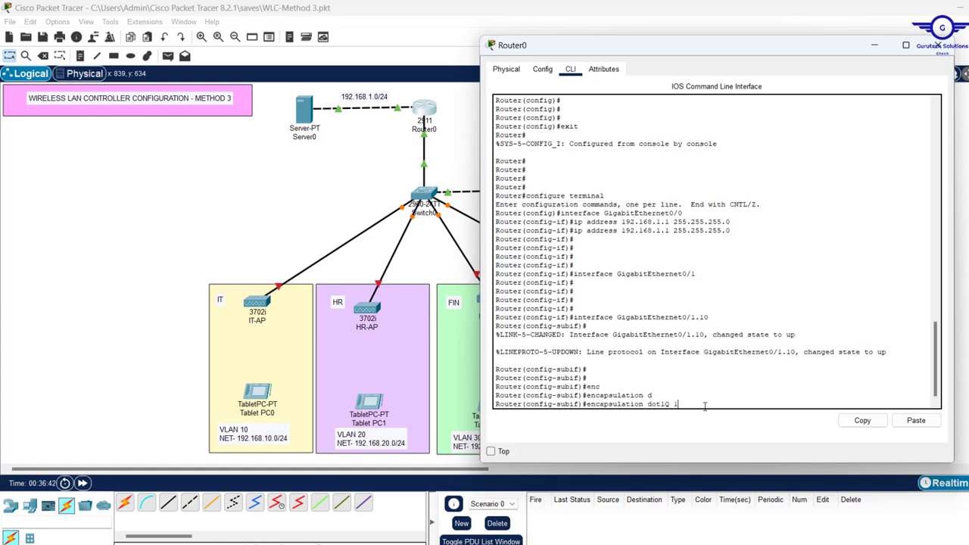
text(10)
key(Return)
key(Return)
key(Return)
text(ig-subif)#ip)
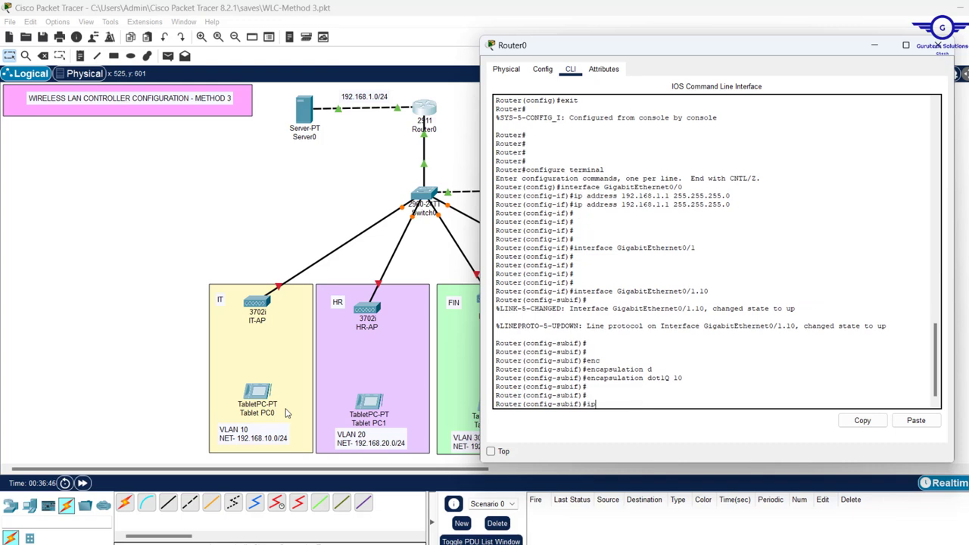
text( add 192.168.10.1 255)
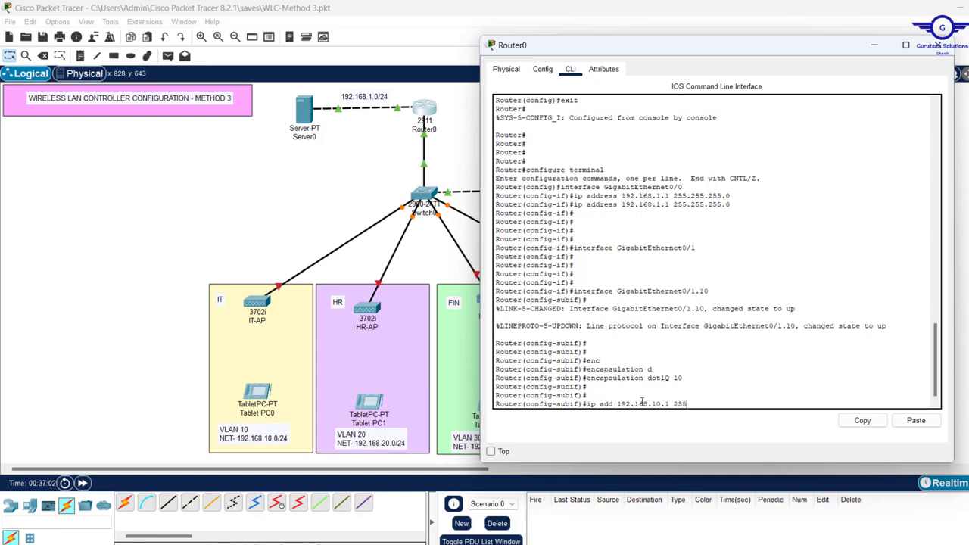
text(.255.25)
key(Return)
key(Return)
key(Return)
key(Return)
key(Return)
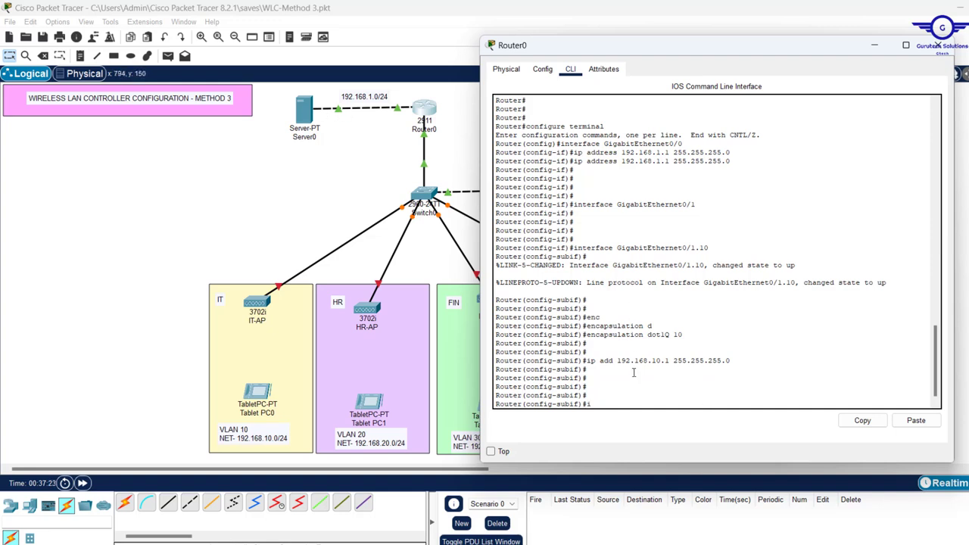
Check Server0's address, set ip helper-address 192.168.1.5, then exit the subinterface
text(p helper-a)
key(Tab)
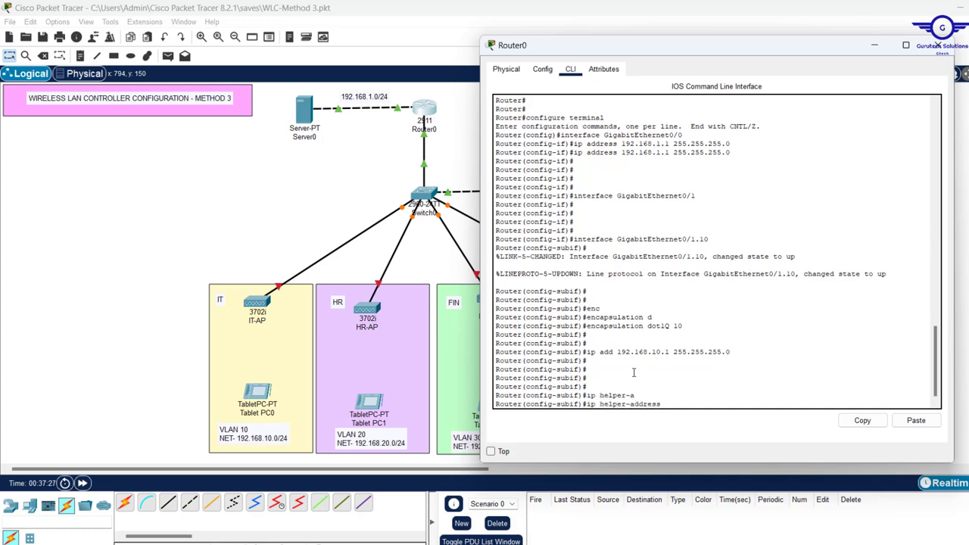
click(306, 122)
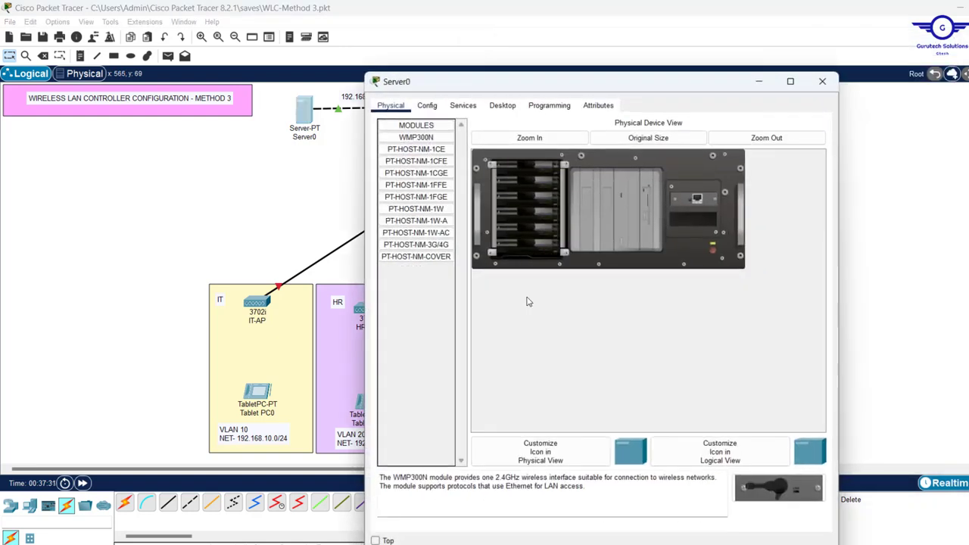
click(823, 82)
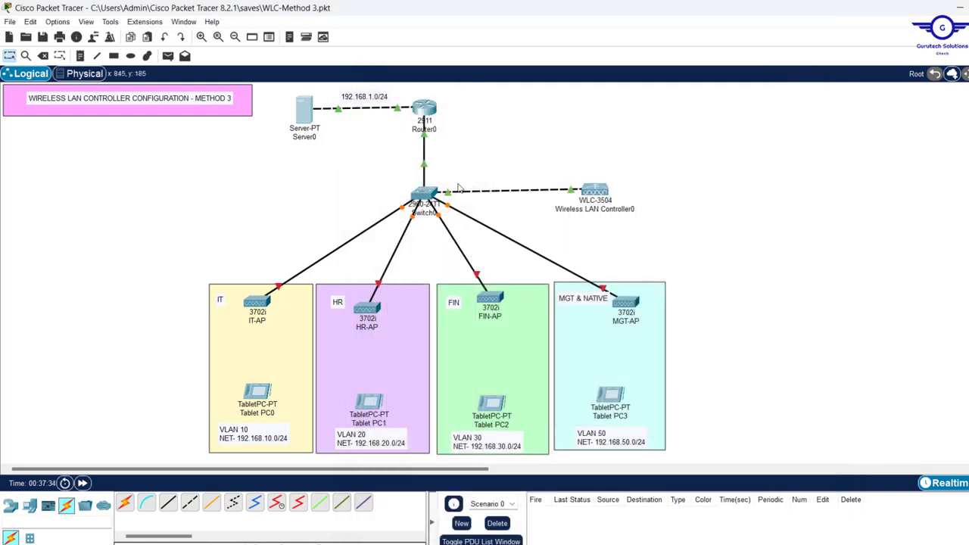
click(424, 110)
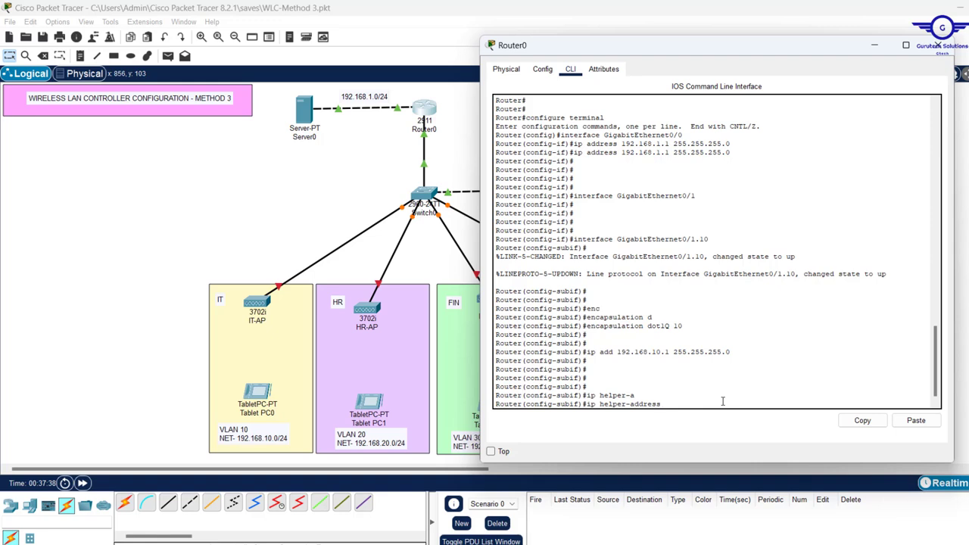
text(192.168.1)
key(Return)
key(Return)
key(Return)
key(Return)
text(ex)
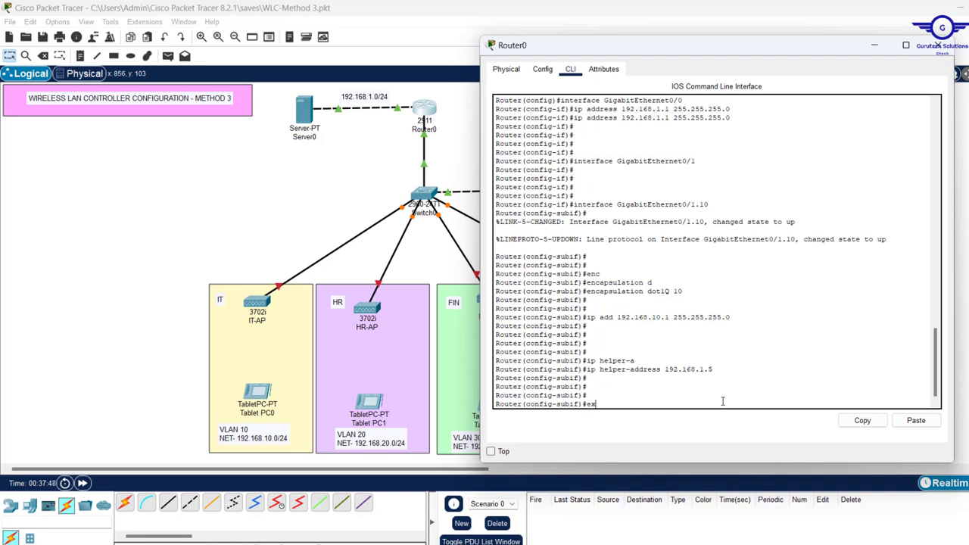
text(it)
key(Return)
key(Return)
key(Return)
key(Return)
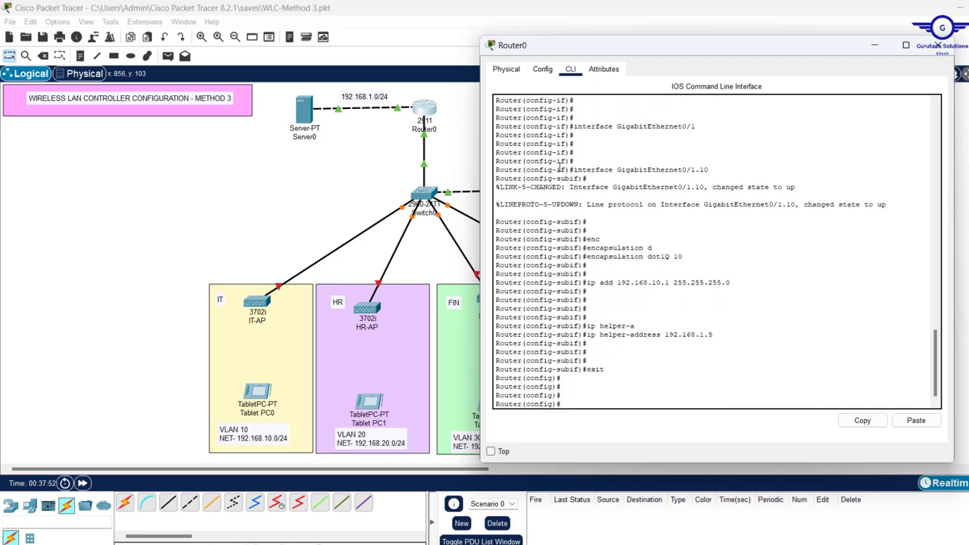
drag(573, 162, 742, 355)
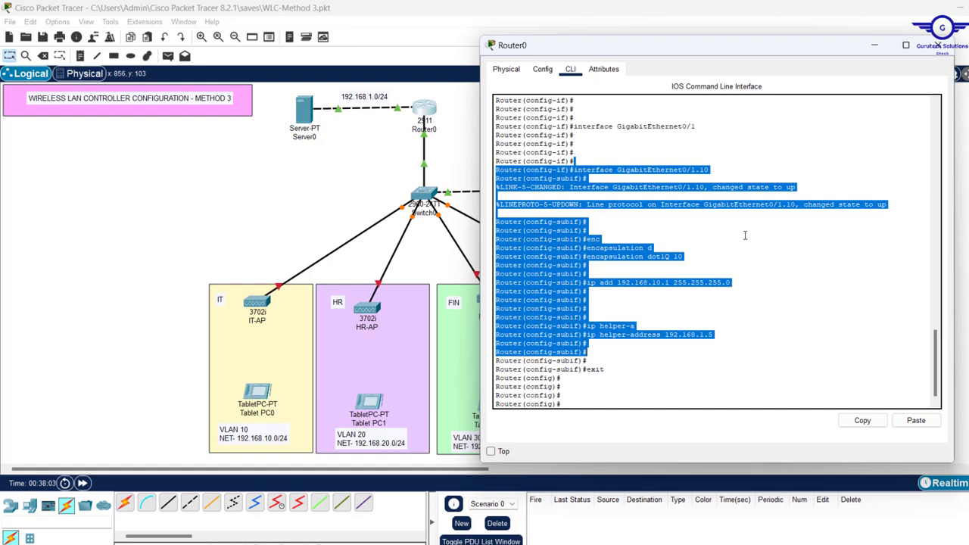
Create Gi0/1.20 with dot1Q 20, address 192.168.20.1/24 and helper 192.168.1.5, then exit
click(679, 376)
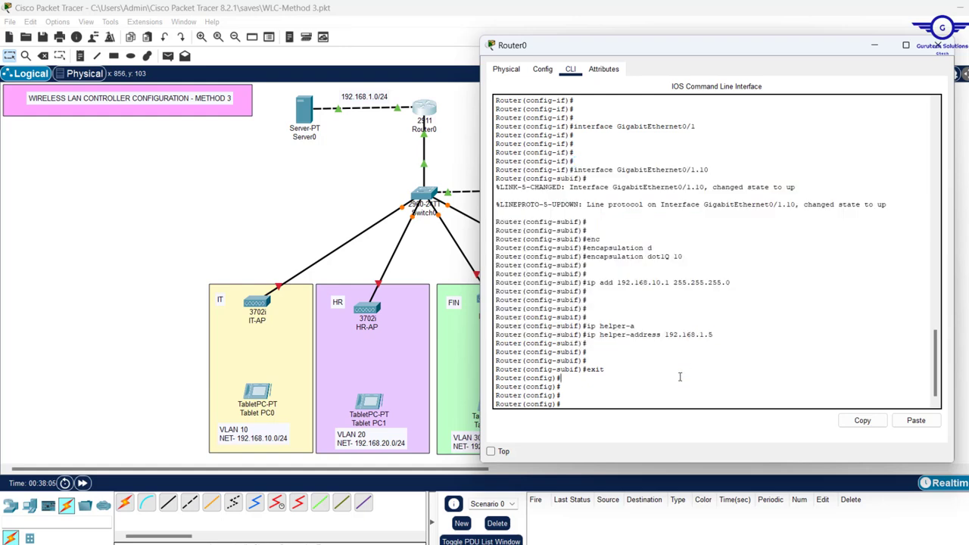
key(Return)
key(Return)
key(Return)
key(Up)
key(Up)
key(Up)
key(Up)
key(Up)
key(BackSpace)
key(BackSpace)
text(20)
key(Return)
key(Return)
key(Return)
key(Return)
key(Up)
key(Up)
key(Up)
key(Up)
key(Up)
key(BackSpace)
key(BackSpace)
text(20)
key(Return)
key(Return)
key(Return)
key(Return)
key(Up)
key(Up)
key(Up)
key(Up)
key(Up)
key(Left)
key(Left)
key(Left)
key(Left)
key(Left)
key(Left)
key(Left)
key(Left)
key(Left)
key(Left)
key(Left)
key(Left)
key(Left)
key(Left)
key(Left)
key(Left)
key(Left)
Create Gi0/1.30 with dot1Q 30, address 192.168.30.1/24 and helper 192.168.1.5, then exit
key(BackSpace)
key(2)
key(Return)
key(Return)
key(Return)
key(Return)
key(Up)
key(Up)
key(Up)
key(Up)
key(Up)
key(Return)
key(Return)
key(Return)
key(Return)
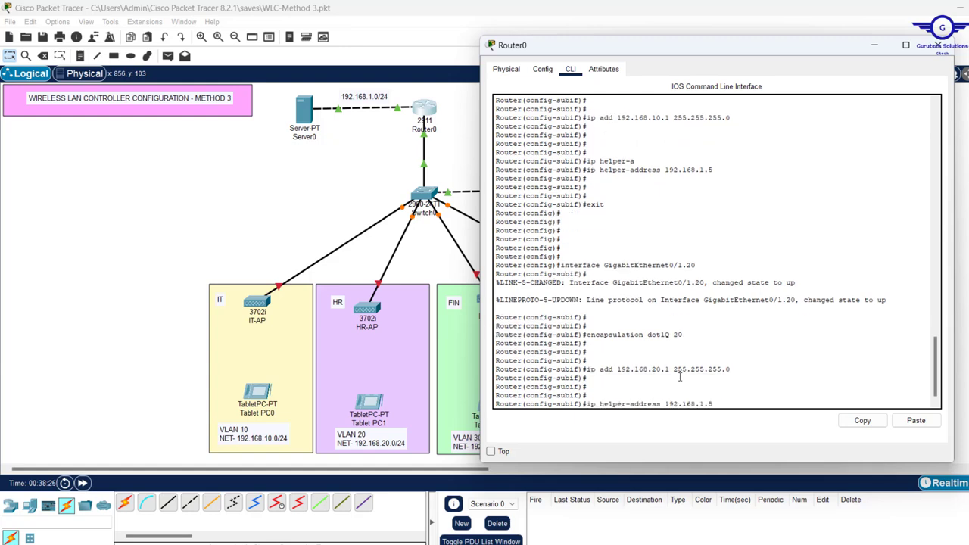
text(ex)
key(Return)
key(Return)
key(Return)
key(Return)
key(Return)
key(Up)
key(Up)
key(Up)
key(Up)
key(Up)
key(BackSpace)
key(BackSpace)
text(30)
key(Return)
key(Return)
key(Return)
key(Return)
key(Up)
key(Up)
key(Up)
key(Up)
key(Up)
key(BackSpace)
key(BackSpace)
text(30)
key(Return)
key(Return)
key(Return)
key(Return)
key(Return)
key(Return)
key(Up)
key(Up)
key(Up)
key(Up)
key(Up)
key(Left)
key(Left)
key(Left)
key(Left)
key(Left)
key(Left)
key(Left)
key(Left)
key(Left)
key(Left)
key(Left)
key(Left)
key(Left)
key(Left)
key(Left)
key(Left)
key(Left)
key(BackSpace)
key(3)
key(Return)
key(Return)
key(Return)
key(Return)
key(Return)
key(Up)
key(Up)
key(Up)
key(Up)
key(Up)
key(Return)
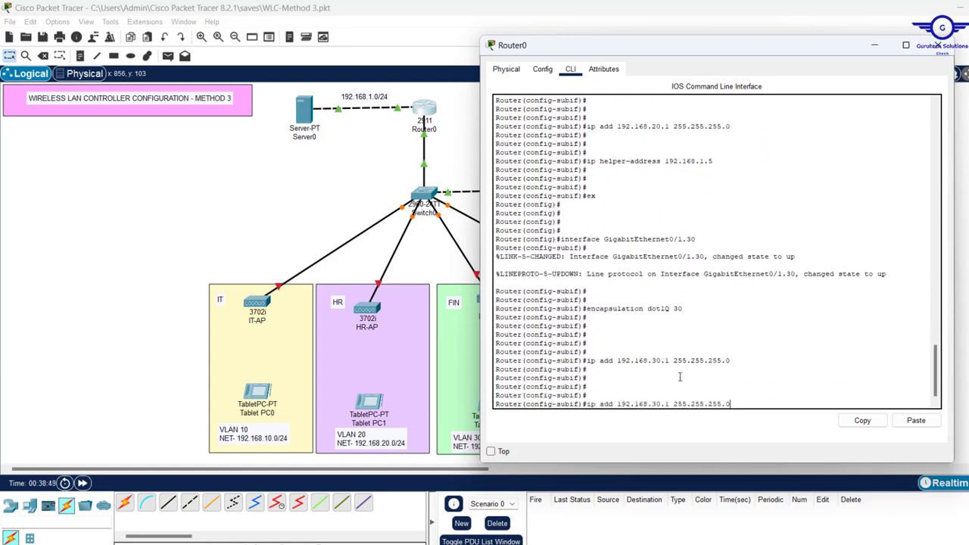
text(ex)
key(Return)
key(Return)
key(Return)
key(Return)
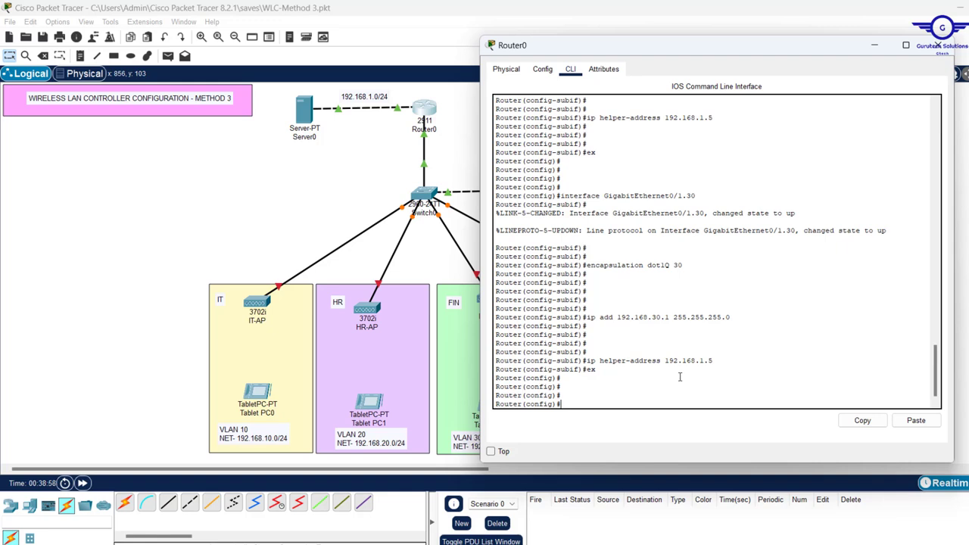
Review the Gi0/1.30 interface, dot1Q 30, 192.168.30.1 and helper-address lines in the output
drag(715, 361, 504, 194)
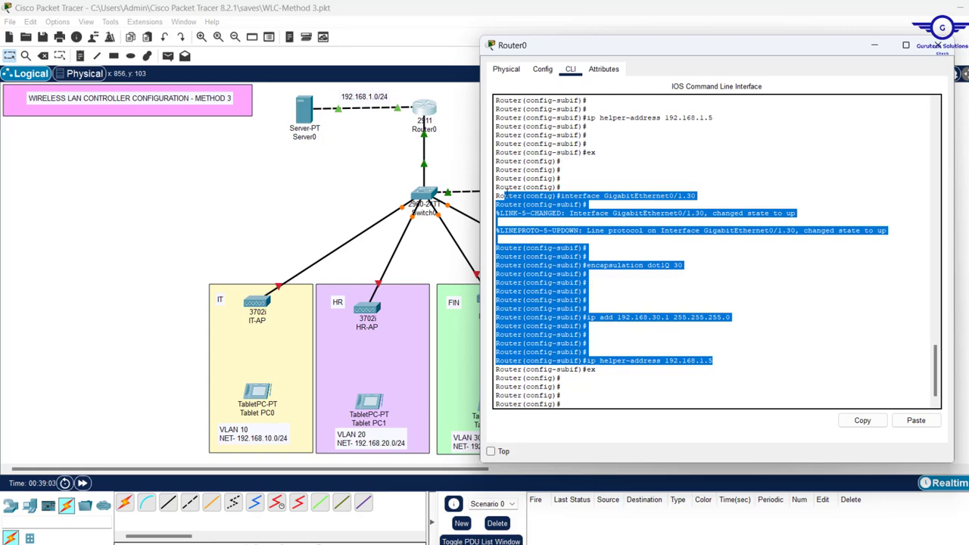
click(671, 274)
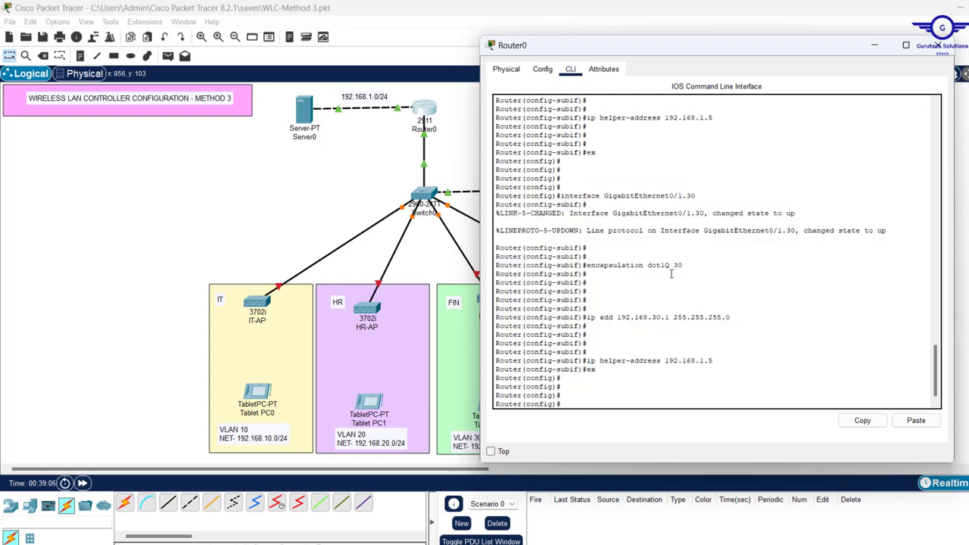
drag(698, 195, 496, 196)
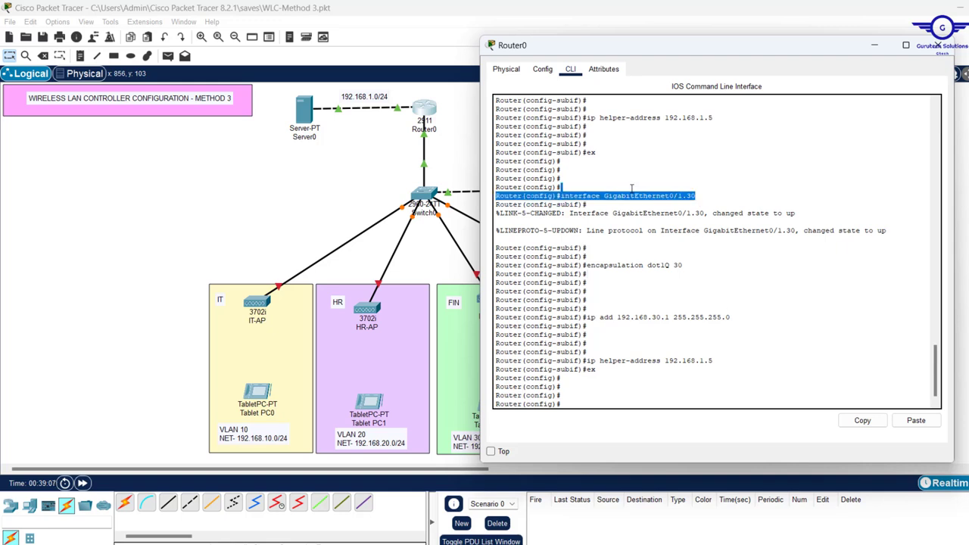
click(575, 202)
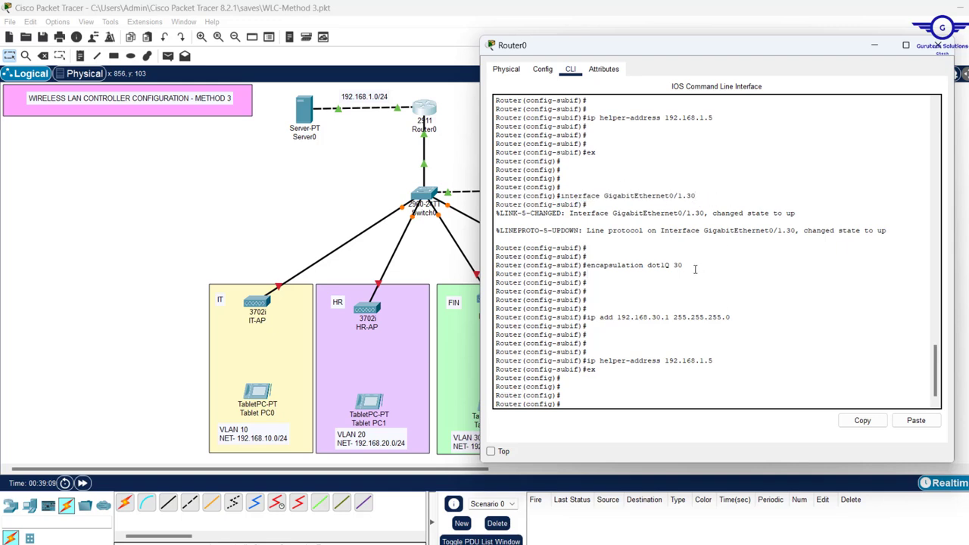
drag(694, 266, 557, 197)
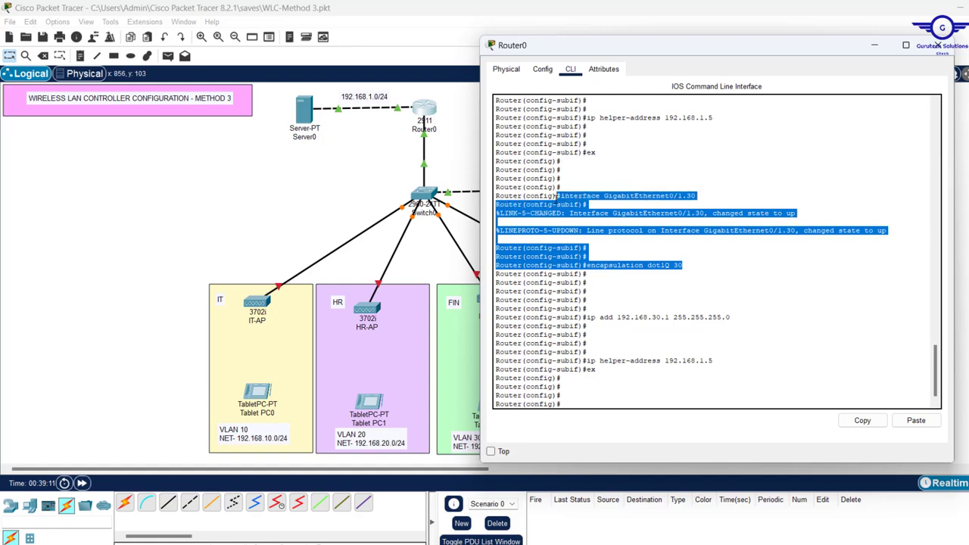
click(761, 326)
drag(598, 325, 576, 308)
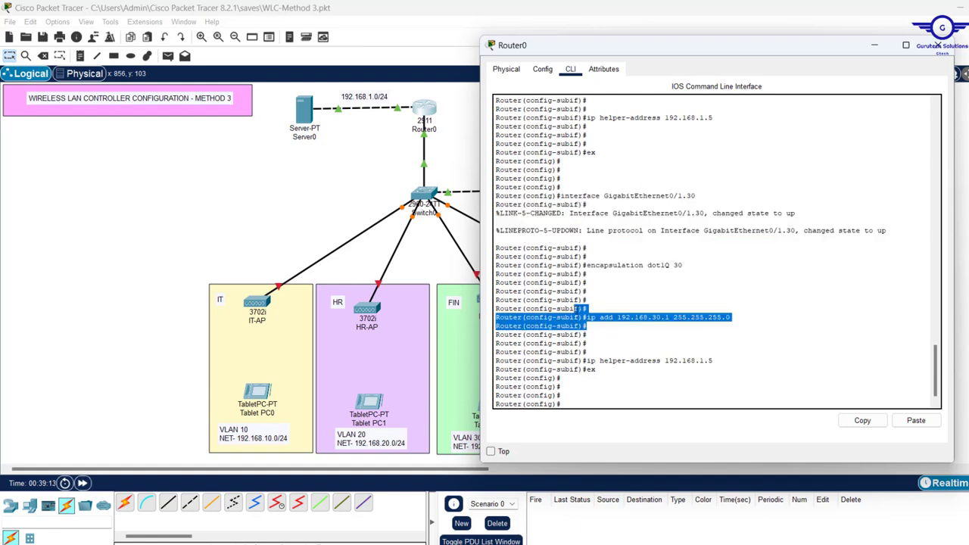
click(737, 364)
drag(736, 364, 505, 363)
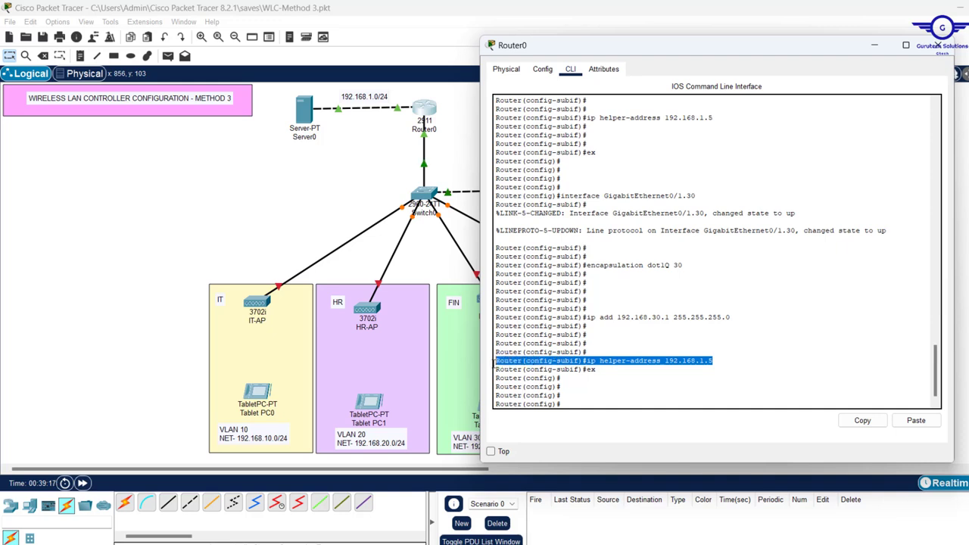
click(608, 393)
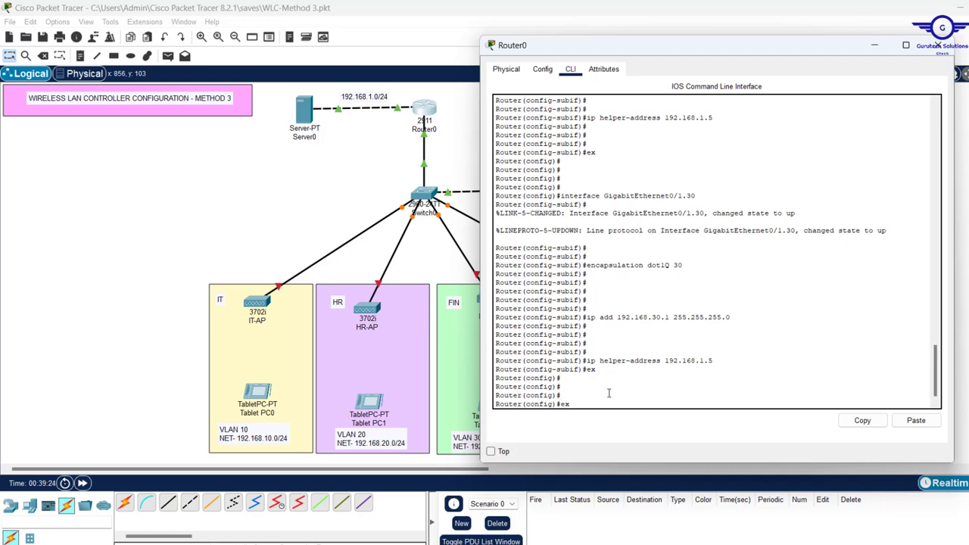
Create subinterface GigabitEthernet0/1.50 and tag it with encapsulation dot1Q 50
key(Up)
key(Up)
key(Up)
key(Up)
key(Left)
key(BackSpace)
text(5)
key(Return)
key(Up)
key(Up)
key(Up)
key(Up)
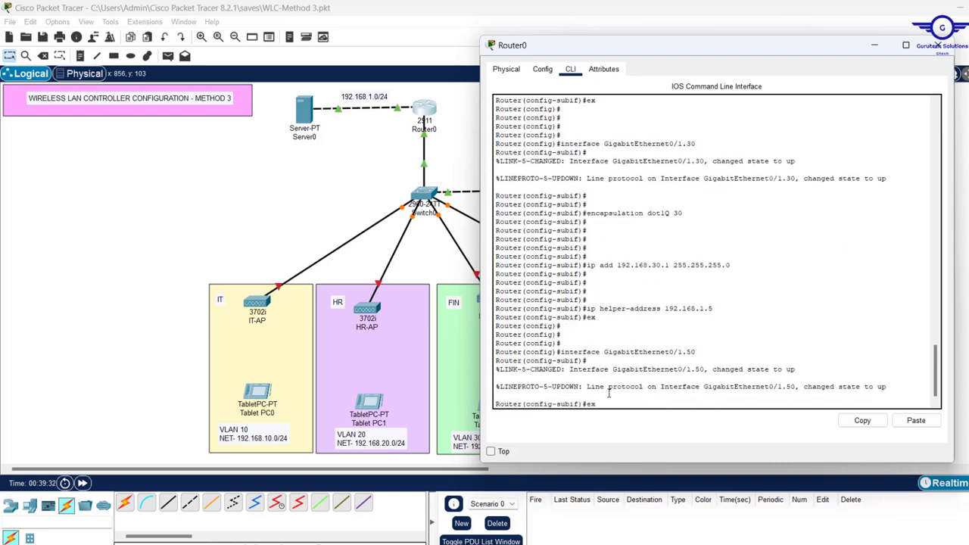
key(Up)
key(BackSpace)
key(BackSpace)
text(50)
key(Return)
key(Return)
key(Return)
key(Return)
Give Gi0/1.50 address 192.168.50.1/24 and DHCP helper 192.168.1.5
key(Up)
key(Up)
key(Up)
key(Up)
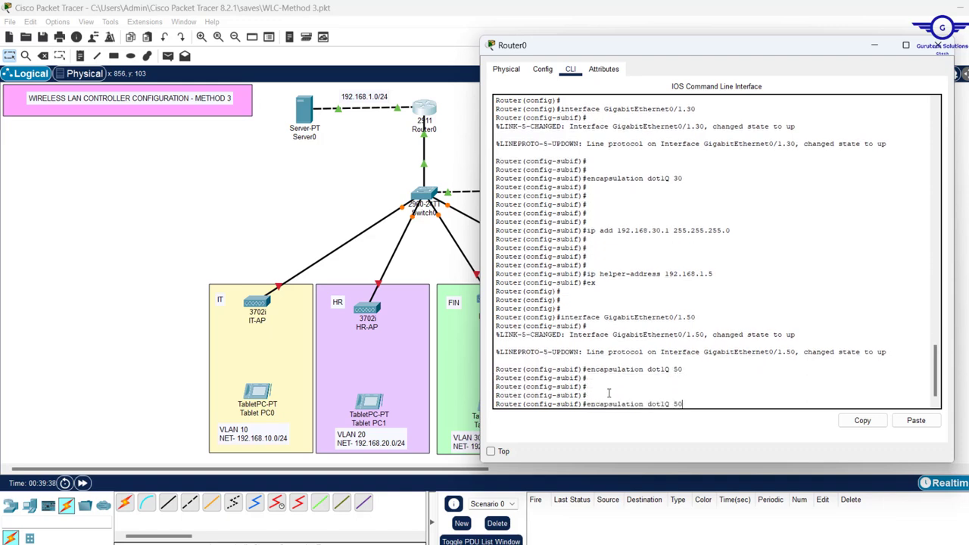
key(Up)
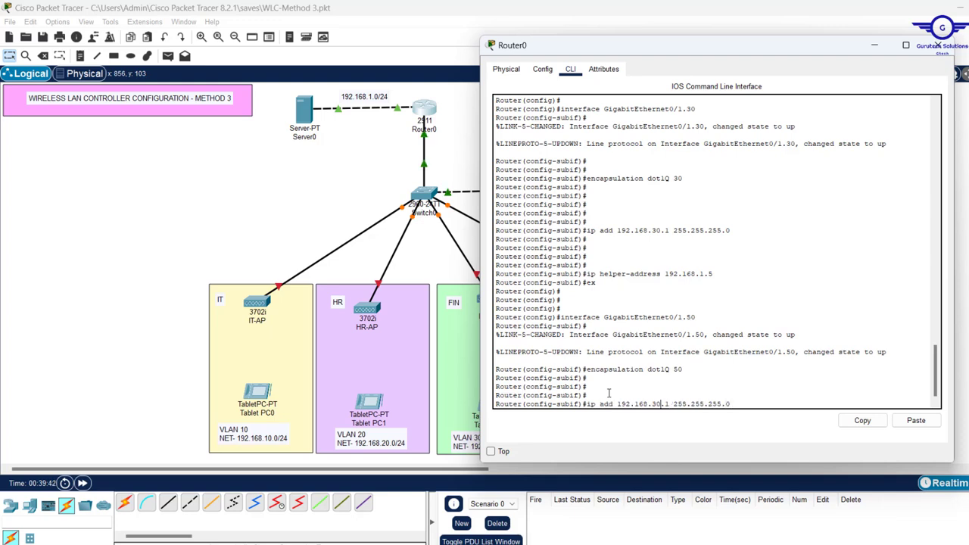
key(BackSpace)
text(5)
key(Return)
key(Return)
key(Return)
key(Return)
key(Up)
key(Up)
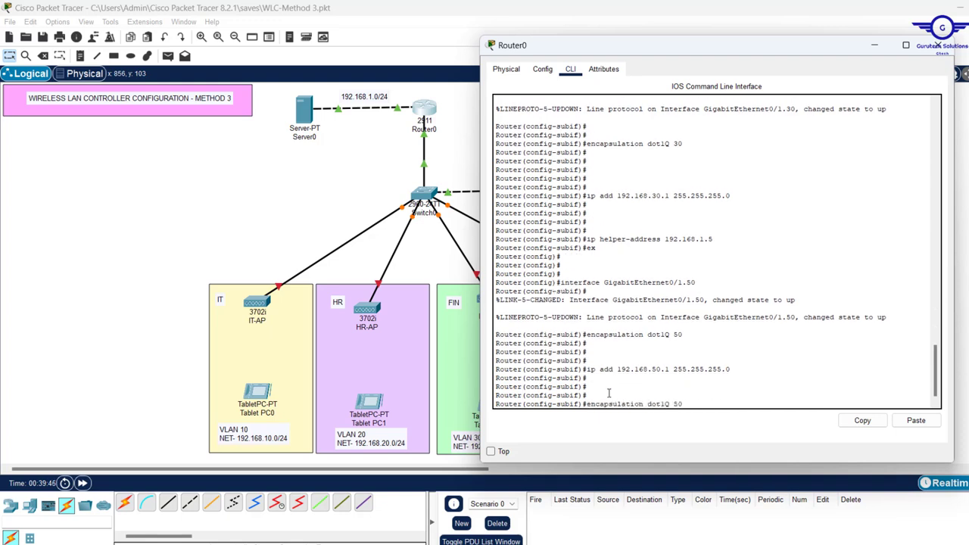
key(Up)
key(Up)
key(Up)
key(Return)
key(Return)
key(Return)
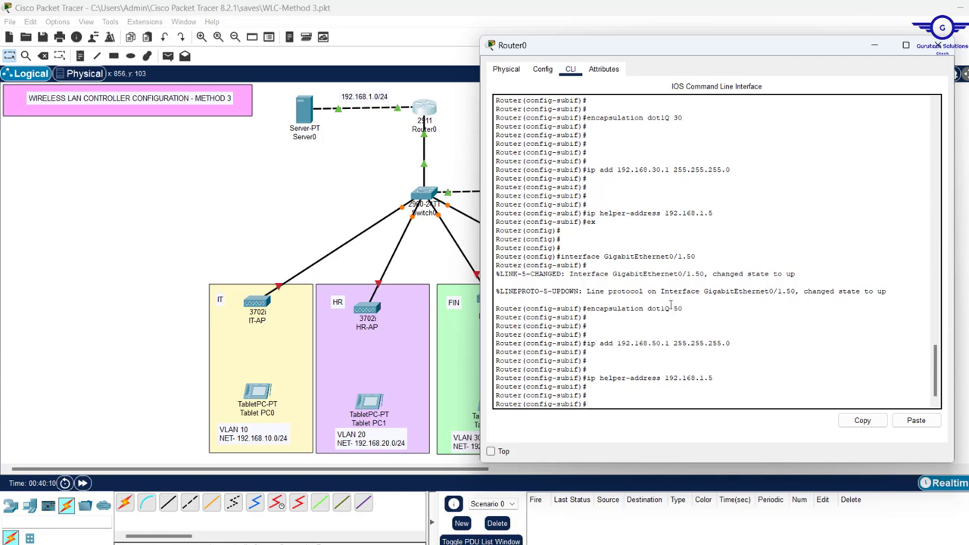
Review the Gi0/1.50 dot1Q 50, 192.168.50.1 and helper-address commands in the output
drag(688, 308, 586, 307)
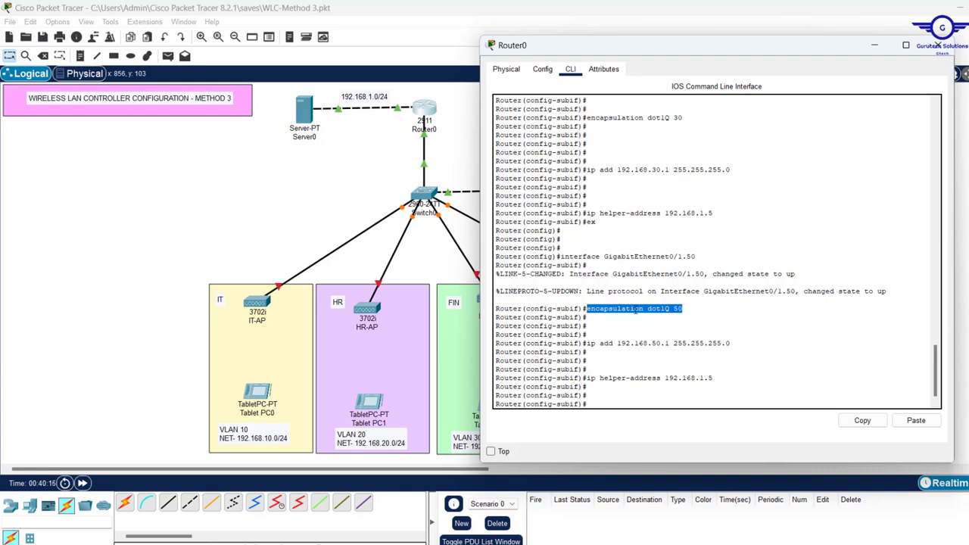
drag(588, 343, 588, 352)
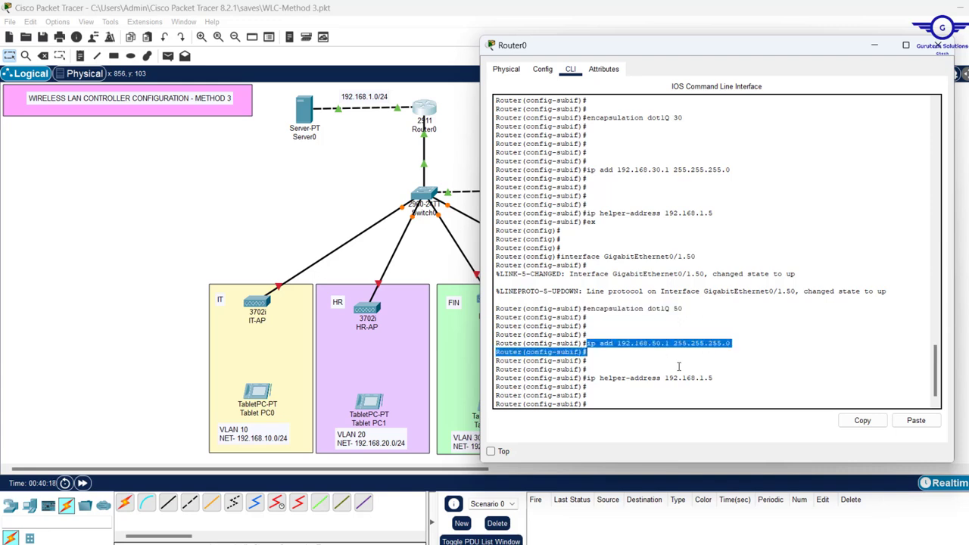
drag(678, 366, 715, 381)
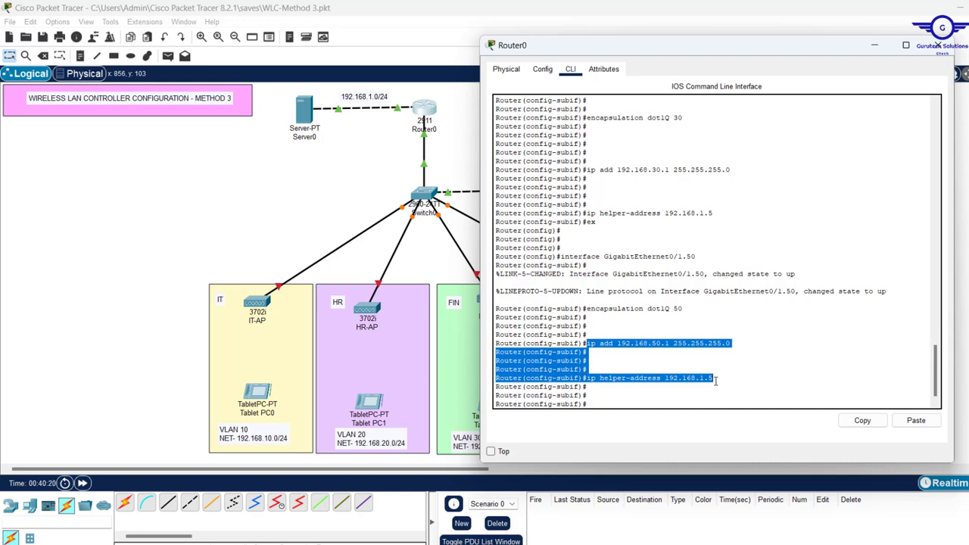
drag(690, 302, 585, 315)
Change Gi0/1.50 to encapsulation dot1Q 50 native and exit the subinterface
key(Up)
key(Up)
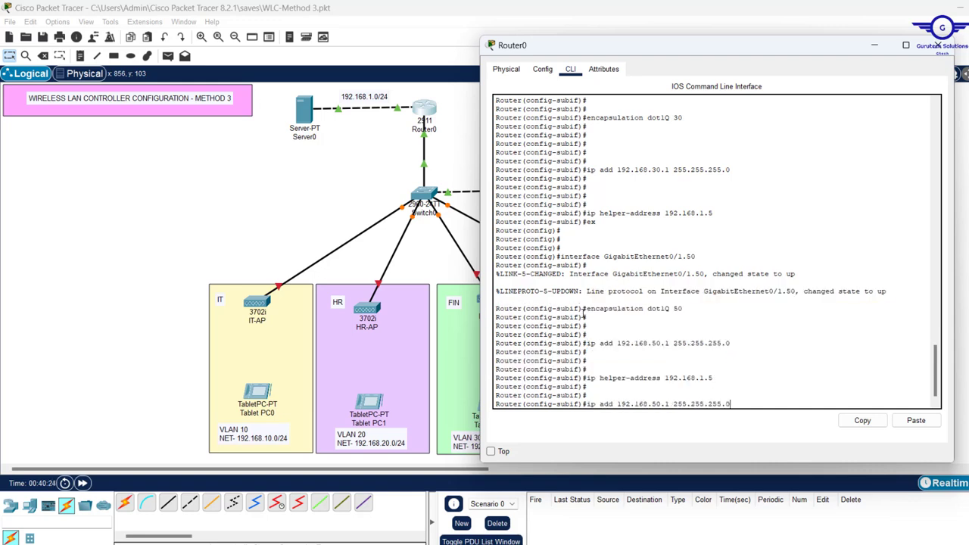
key(Up)
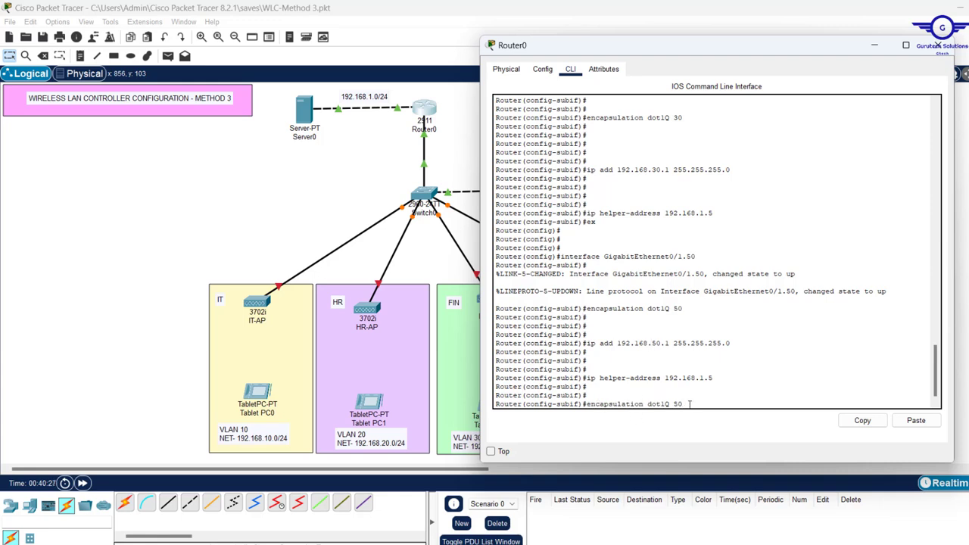
text(nat)
key(Tab)
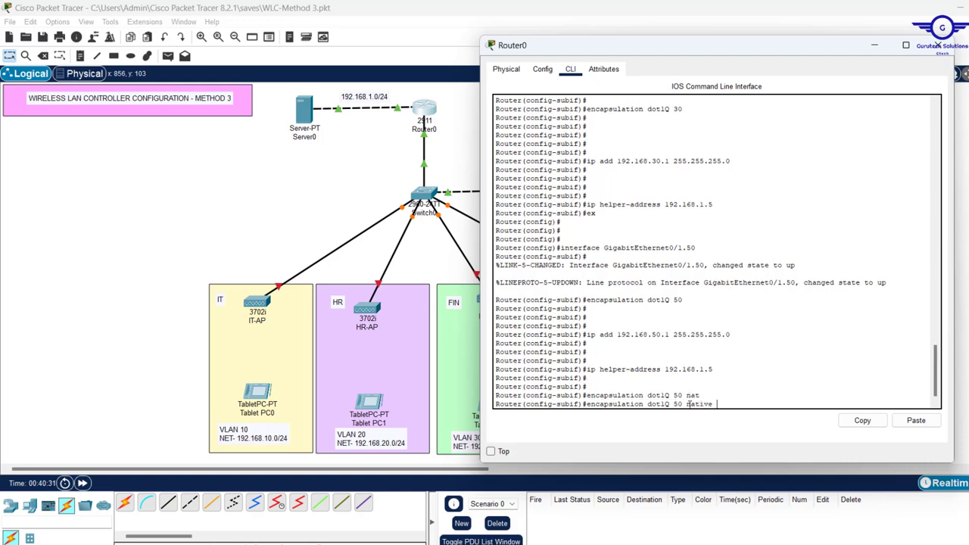
drag(699, 396, 608, 397)
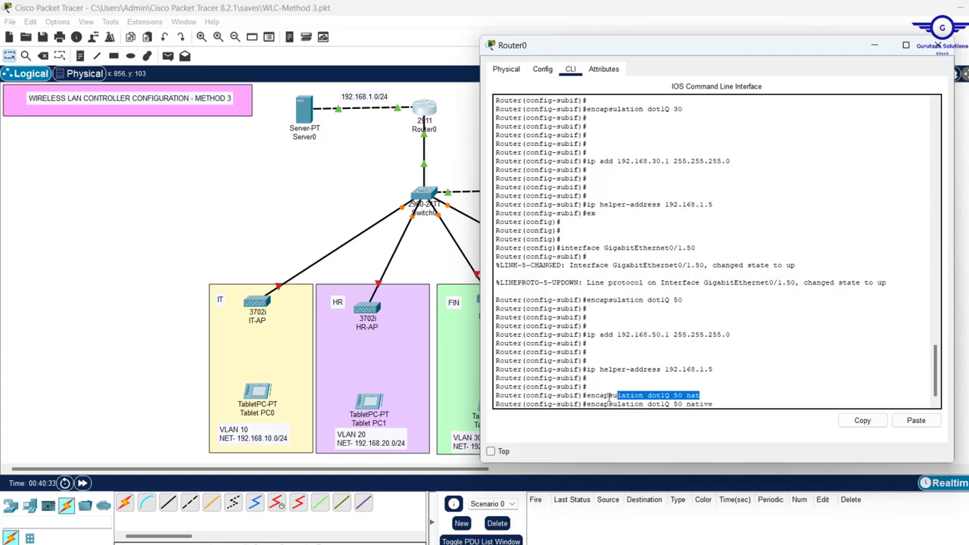
drag(716, 404, 581, 404)
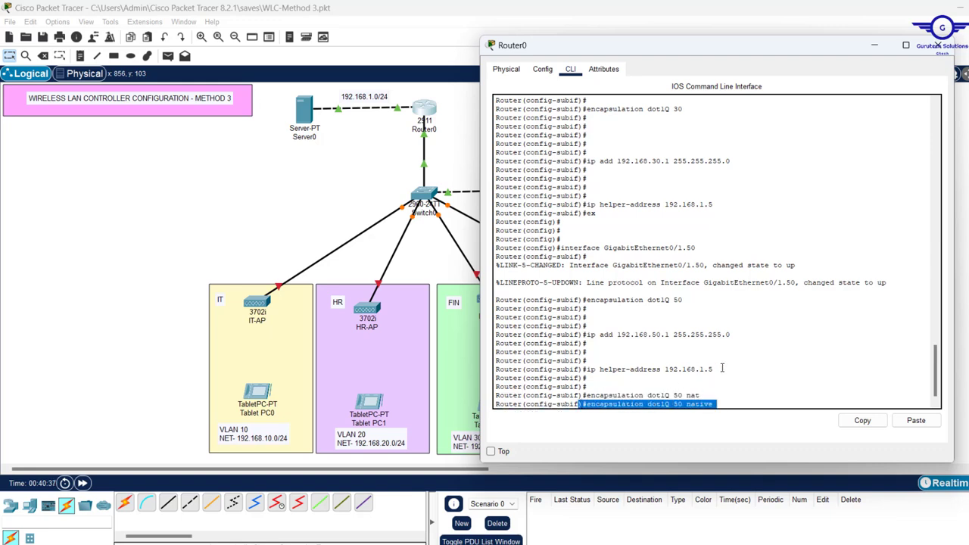
drag(722, 368, 586, 334)
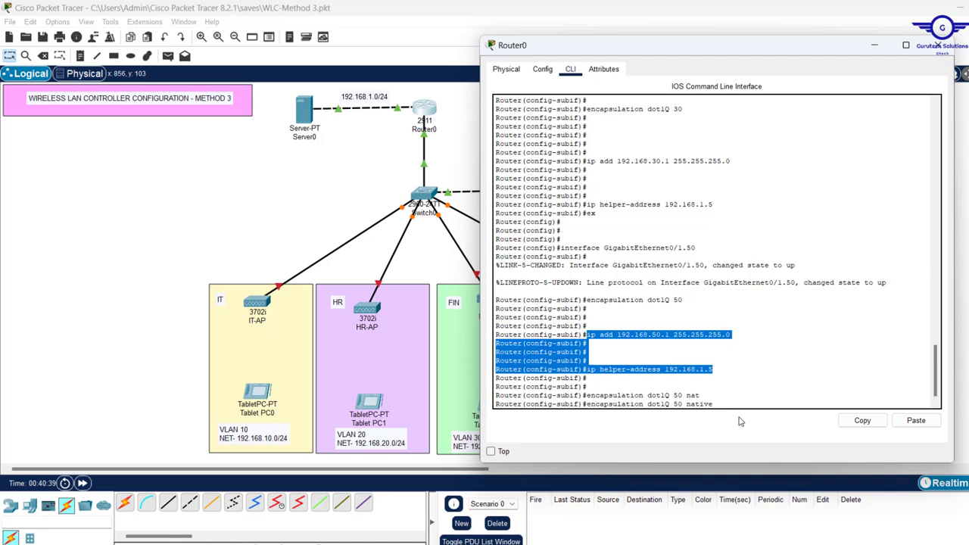
click(742, 396)
key(Return)
key(Return)
key(Return)
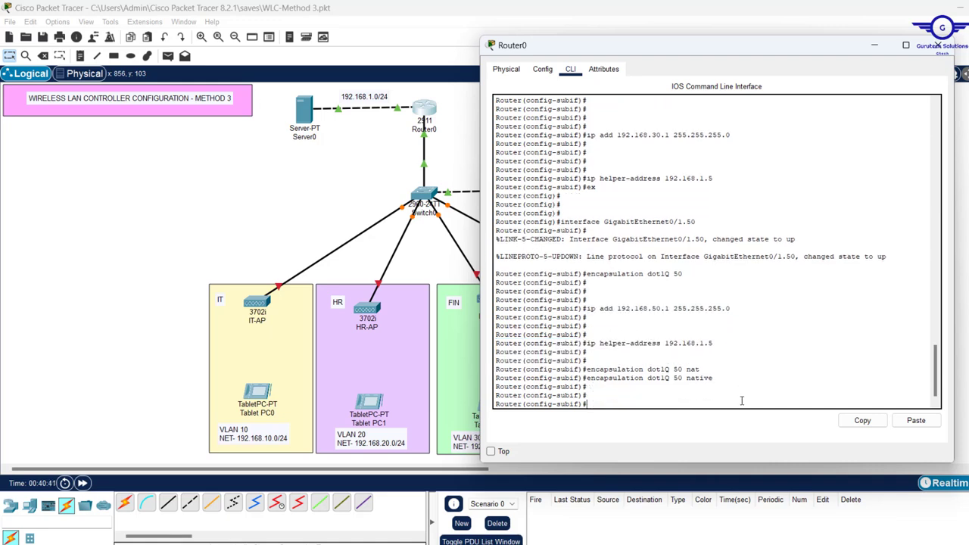
key(Return)
text(exit)
key(Return)
key(Return)
key(Return)
key(Return)
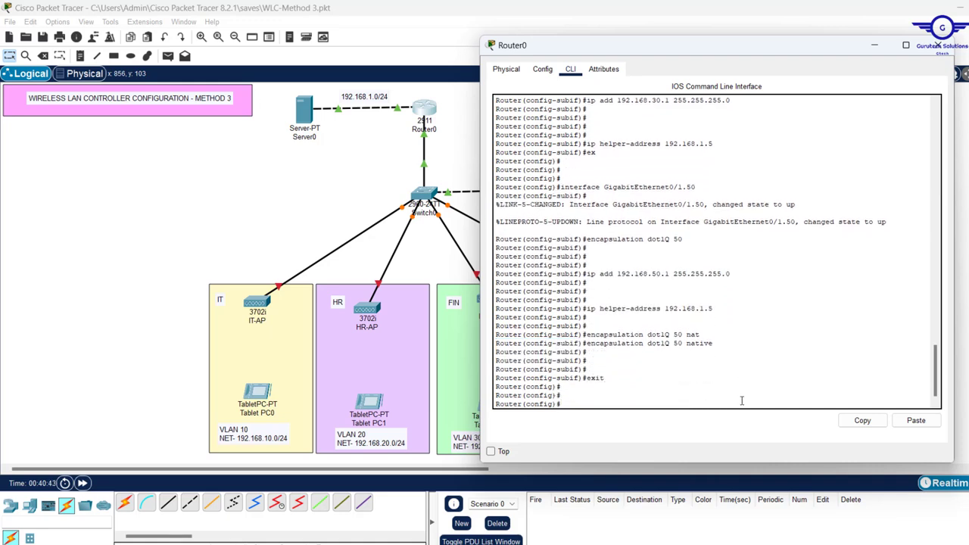
Save Router0's configuration with do wr and page through the startup configuration (do sh start)
text(do wr)
key(Return)
key(Return)
key(Return)
key(Return)
key(Return)
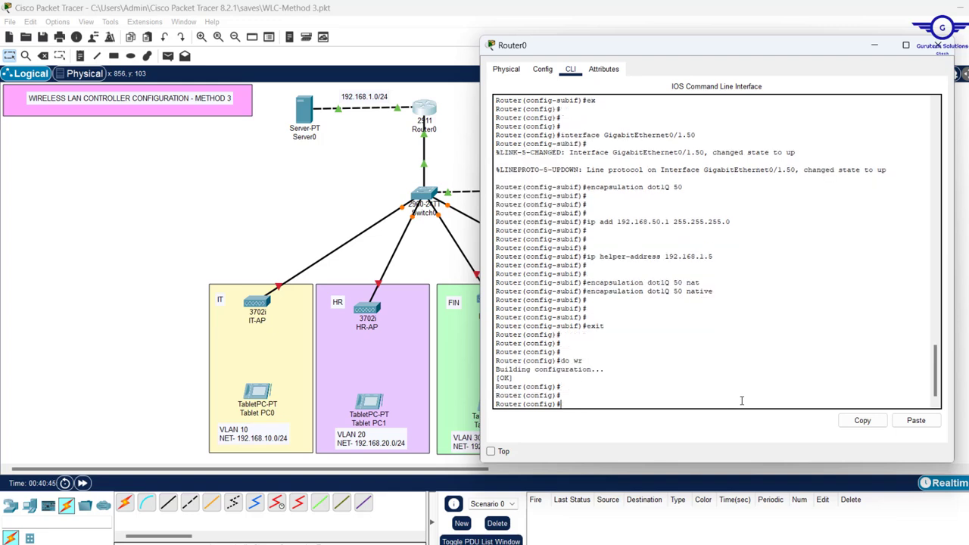
text(do sh sta)
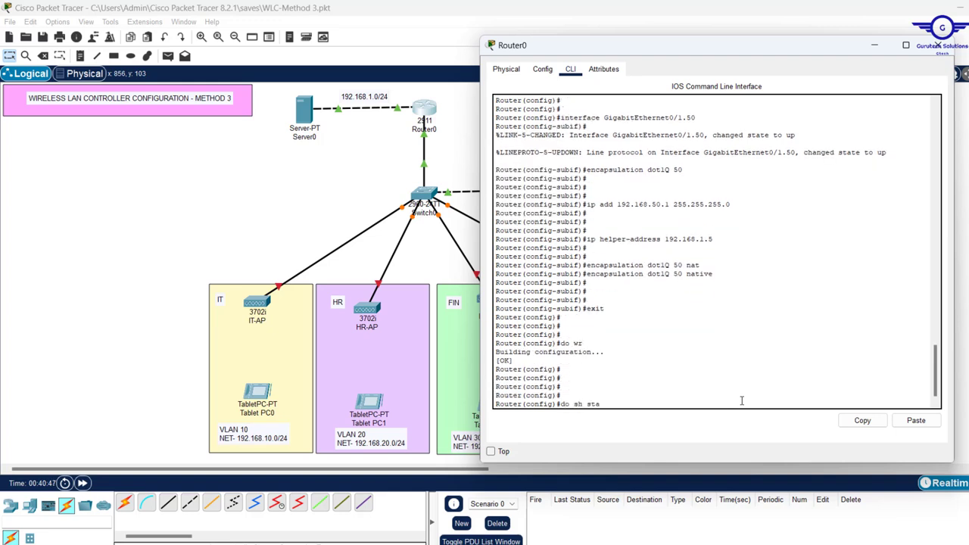
text(rt)
key(Return)
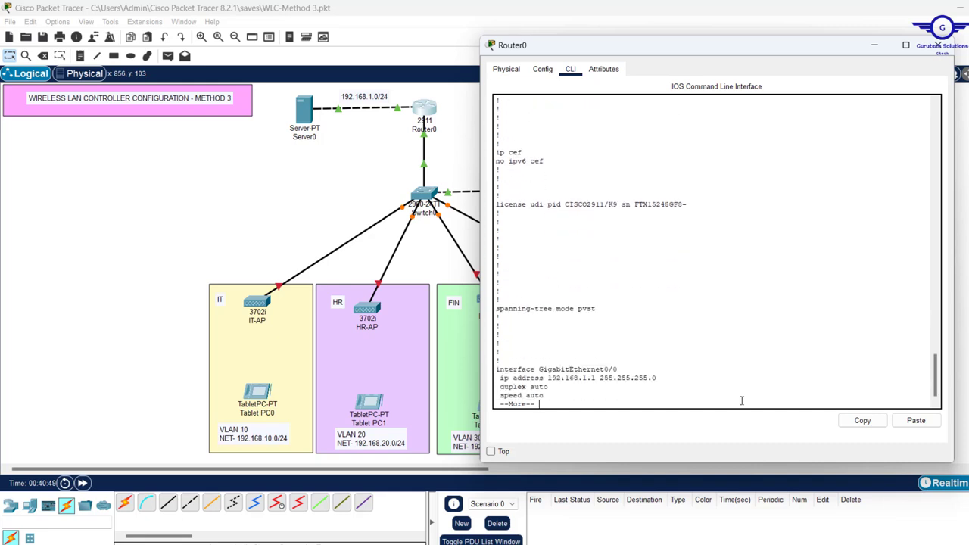
key(space)
key(Return)
key(Return)
key(Return)
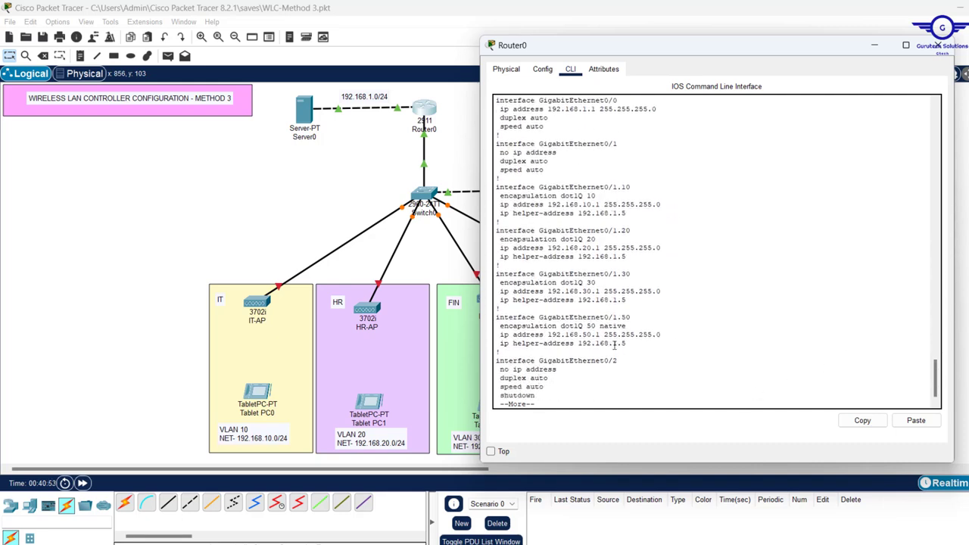
Review the subinterface sections, including encapsulation dot1Q 50 native, then switch from Router0 to Server0
drag(630, 344, 472, 186)
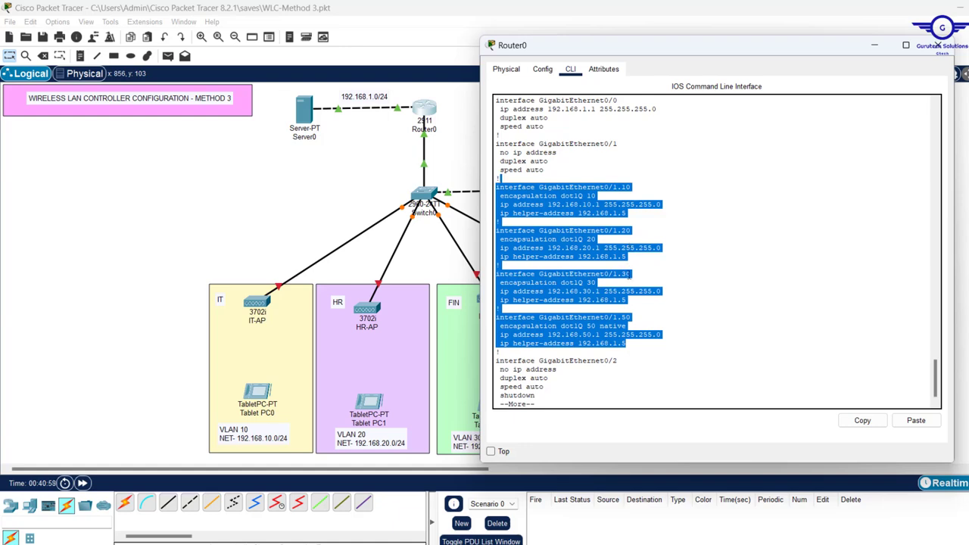
click(636, 317)
drag(641, 327, 488, 324)
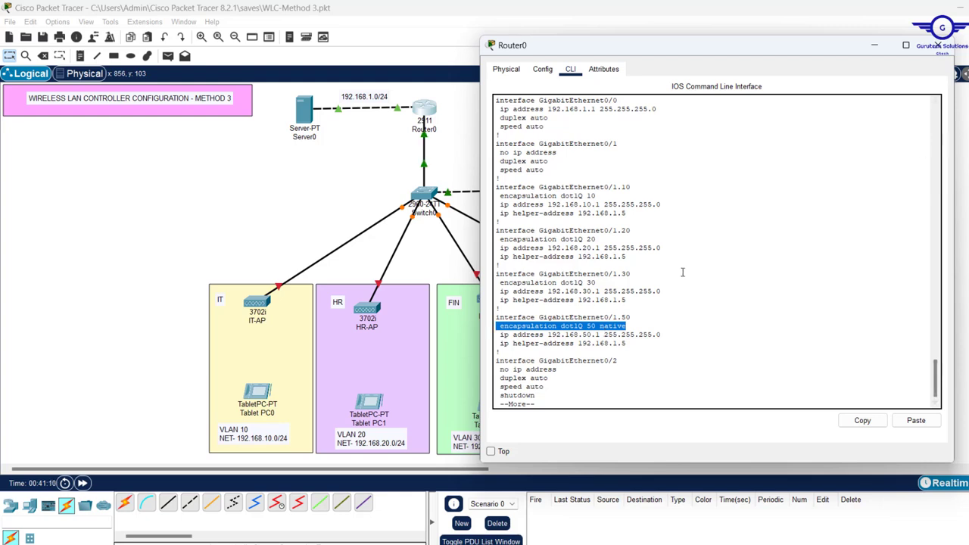
click(937, 47)
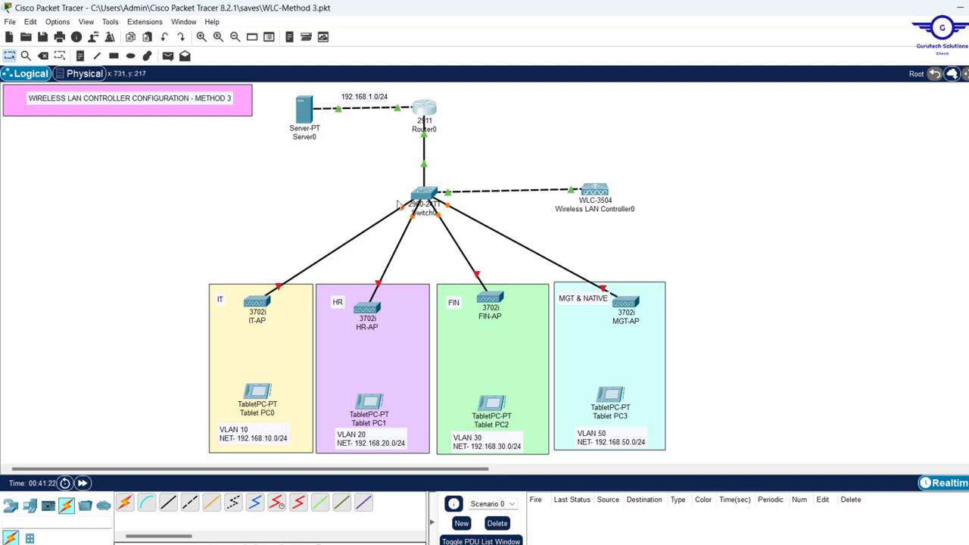
click(304, 111)
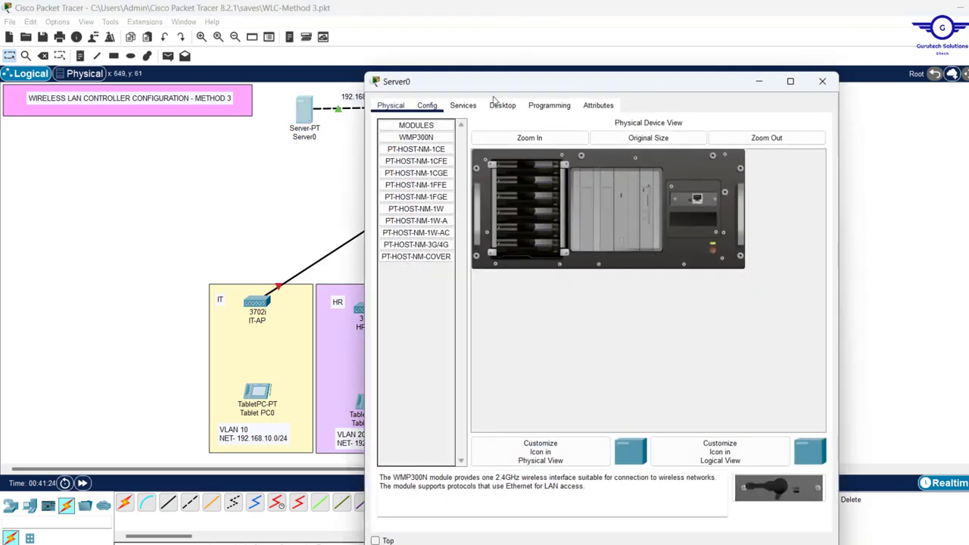
In Server0's IP Configuration, set static address 192.168.1.5 with mask 255.255.255.0
click(497, 109)
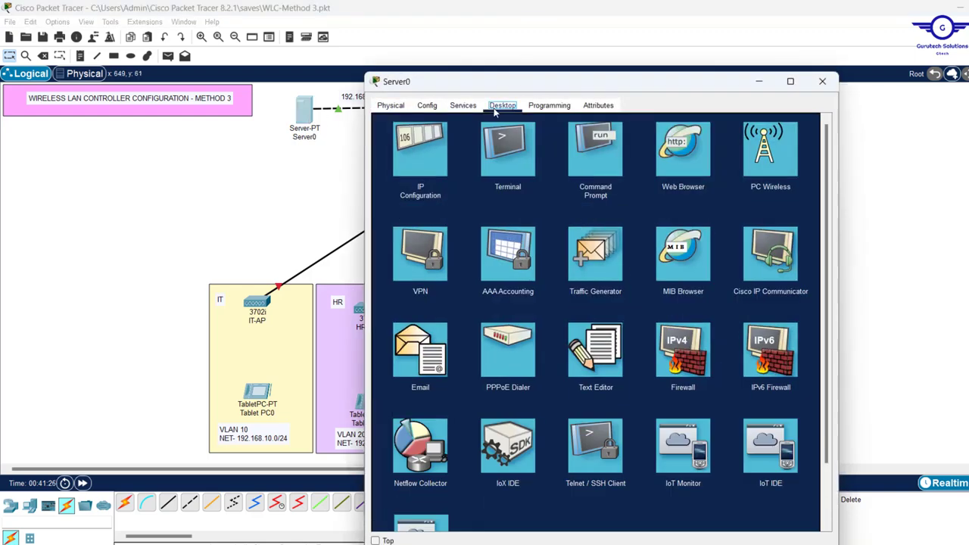
click(431, 137)
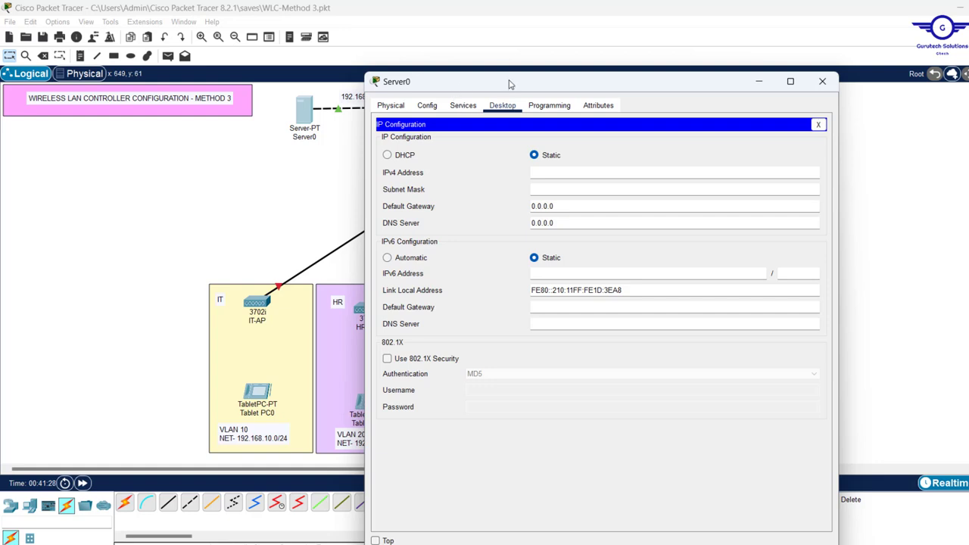
drag(509, 84, 654, 91)
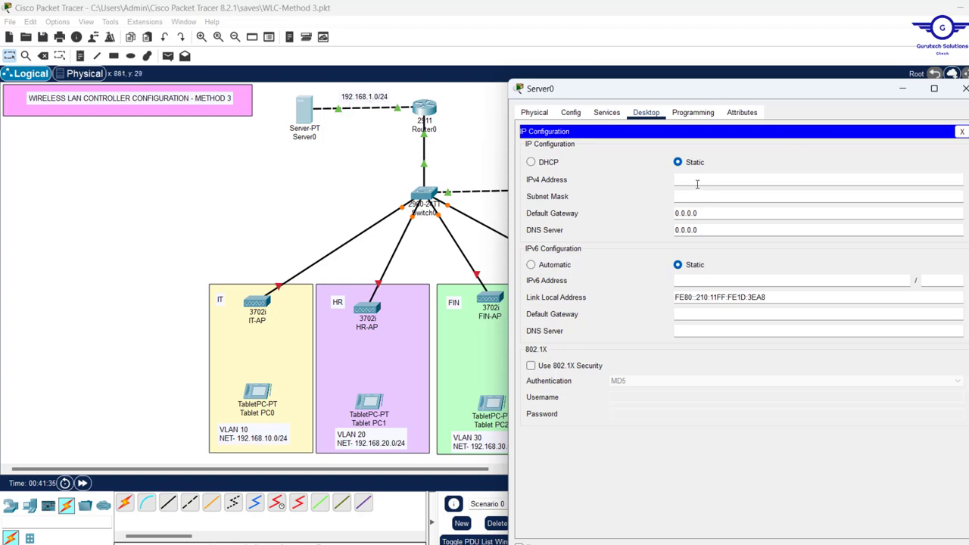
text(92.168.1.5)
click(705, 195)
drag(712, 179, 615, 169)
key(ctrl+c)
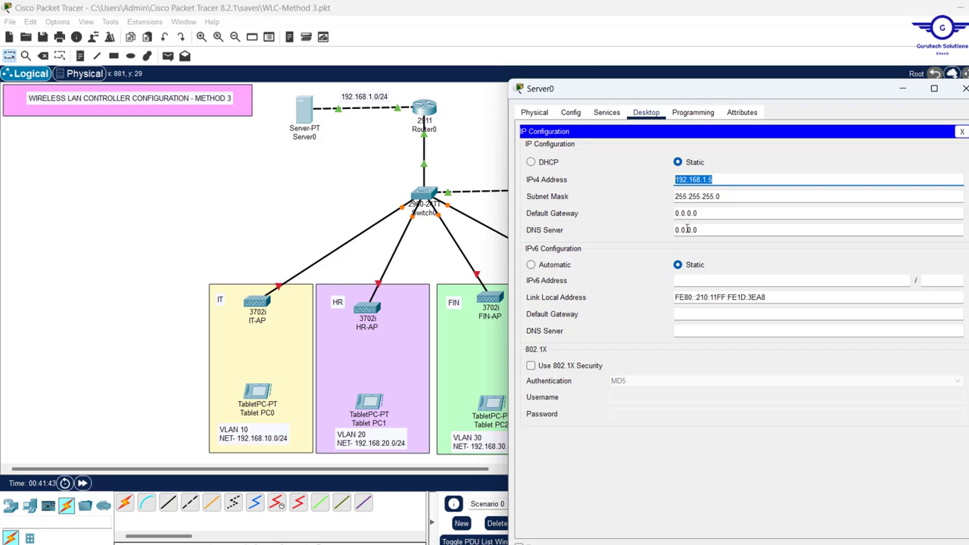
Enter default gateway 192.168.1.1 and DNS server 192.168.1.5 for Server0
drag(712, 213, 675, 213)
text(192.168.1.1)
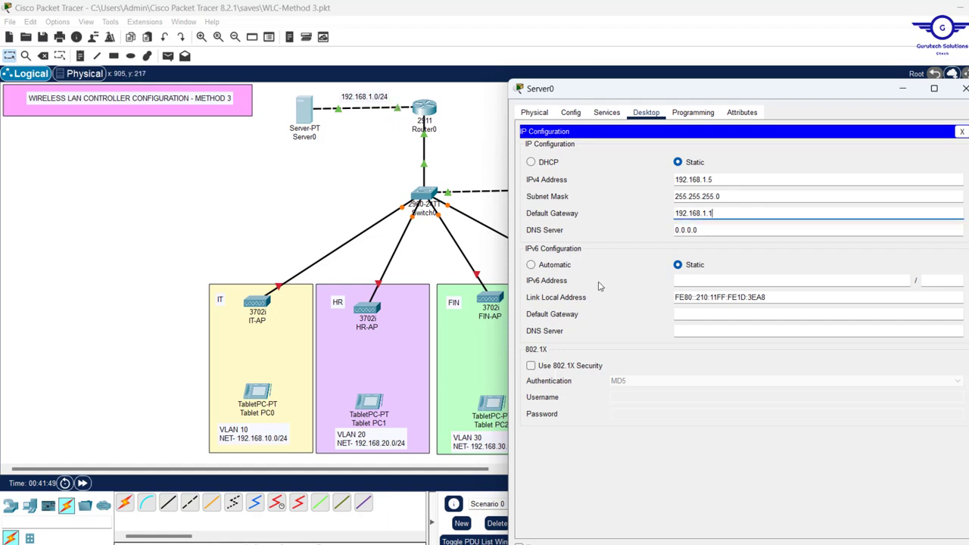
click(711, 230)
key(ctrl+a)
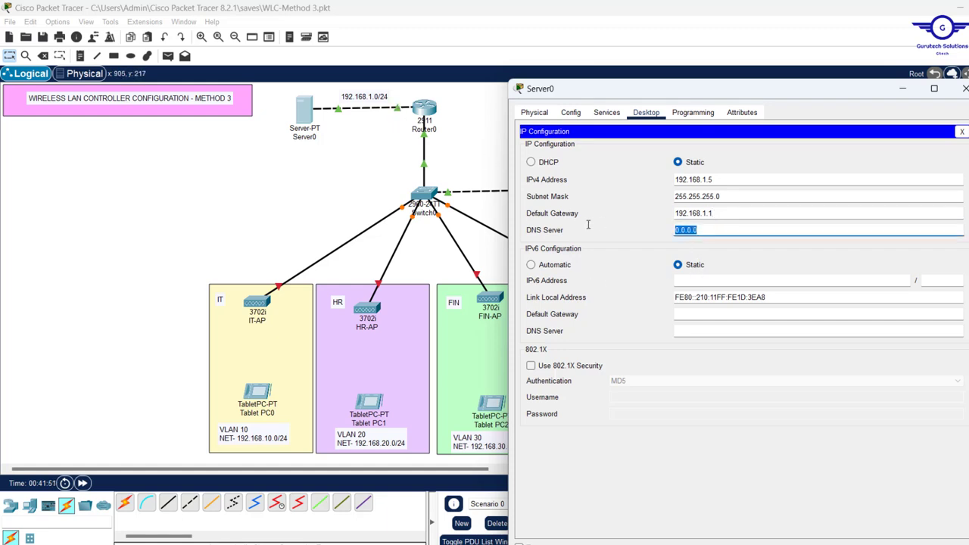
key(ctrl+v)
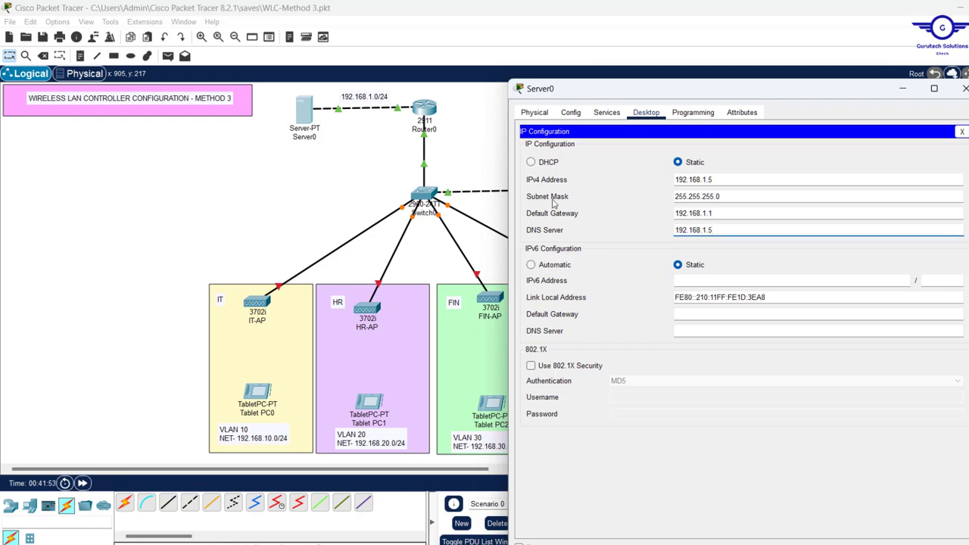
click(963, 132)
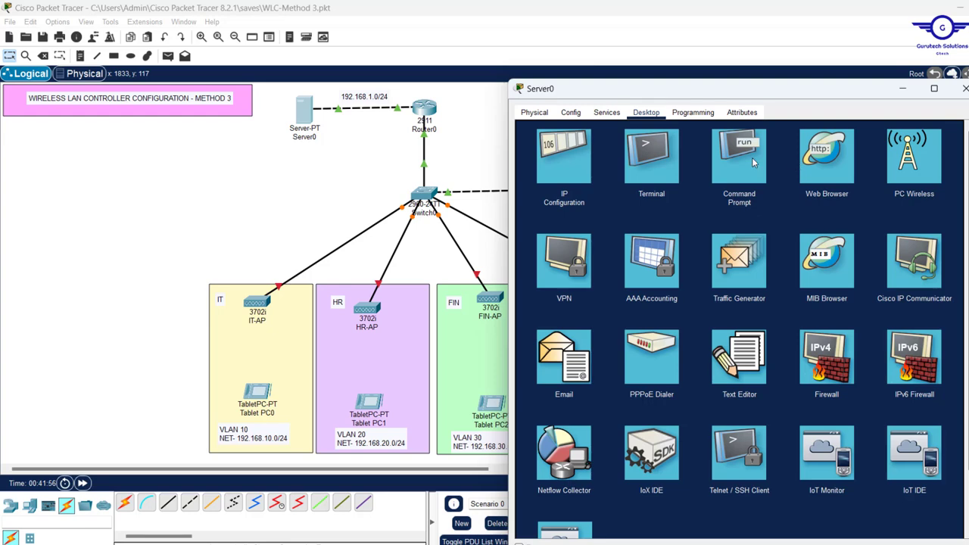
Ping the gateway 192.168.1.1 from Server0's command prompt and confirm replies
click(751, 158)
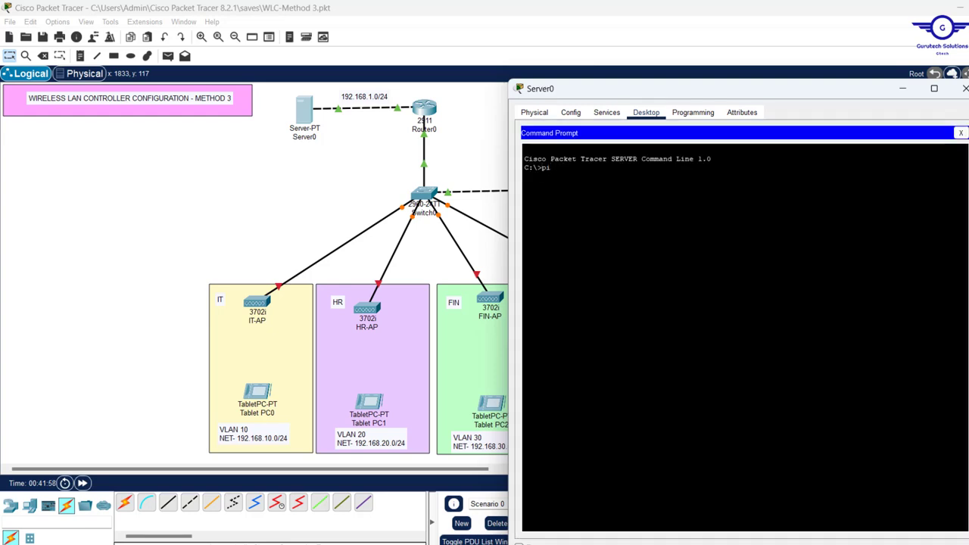
text(ping)
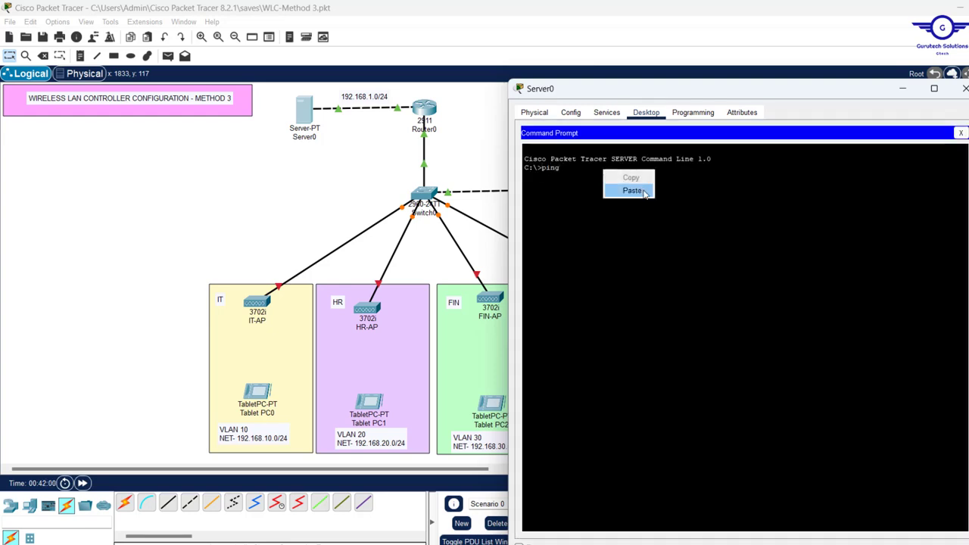
text( 192.168.1.1)
key(Return)
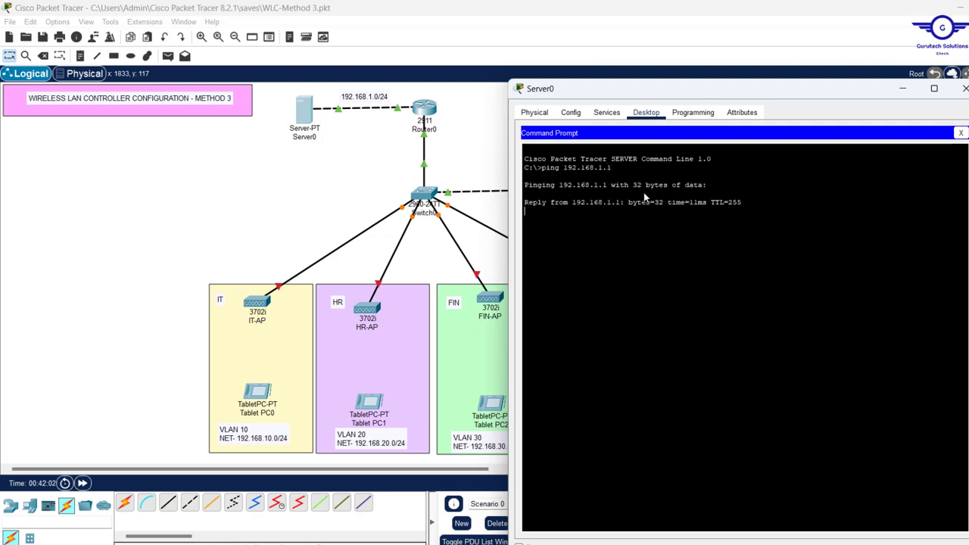
click(961, 132)
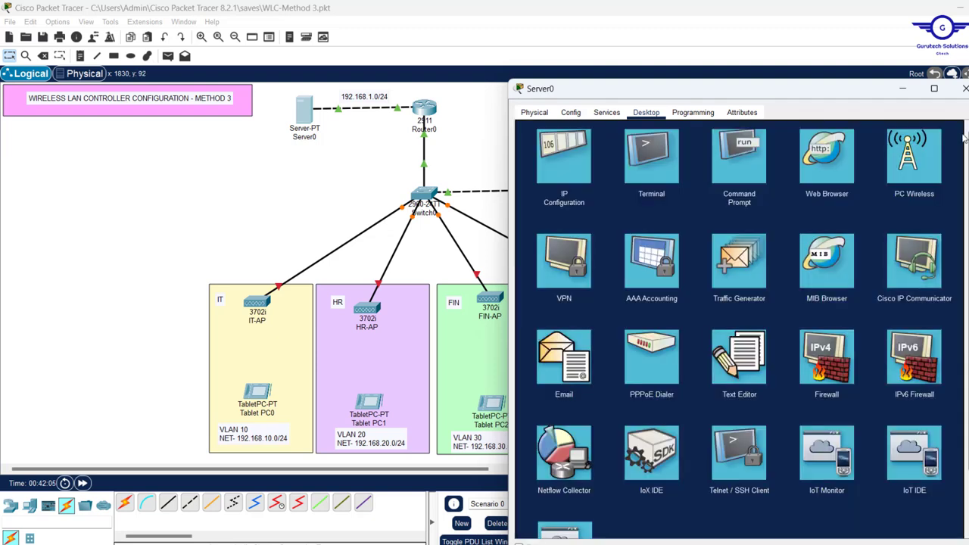
Turn on Server0's DHCP service
click(604, 114)
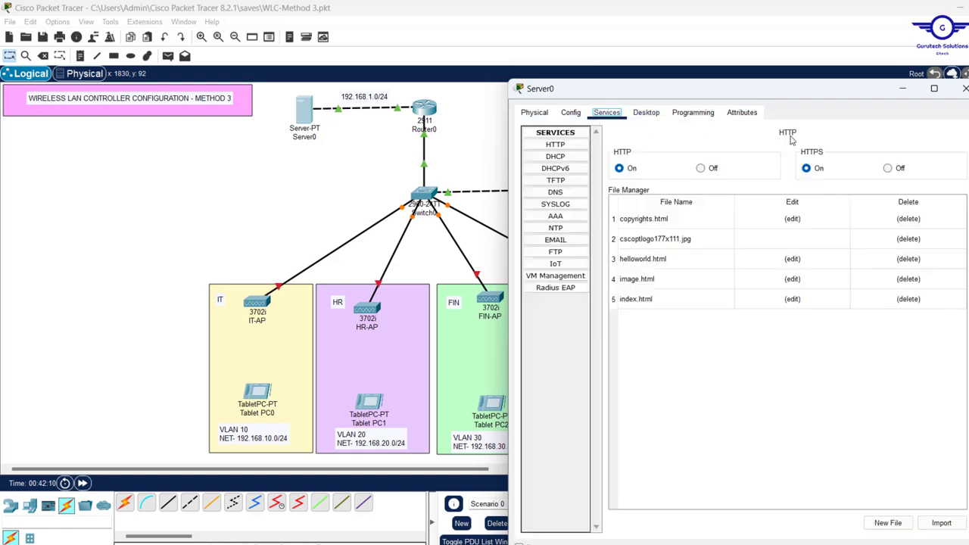
click(556, 156)
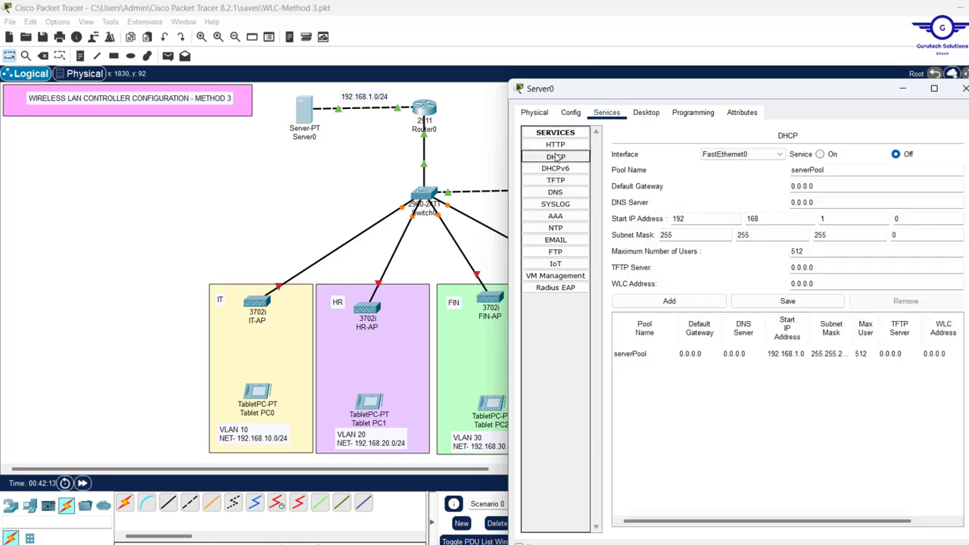
click(822, 154)
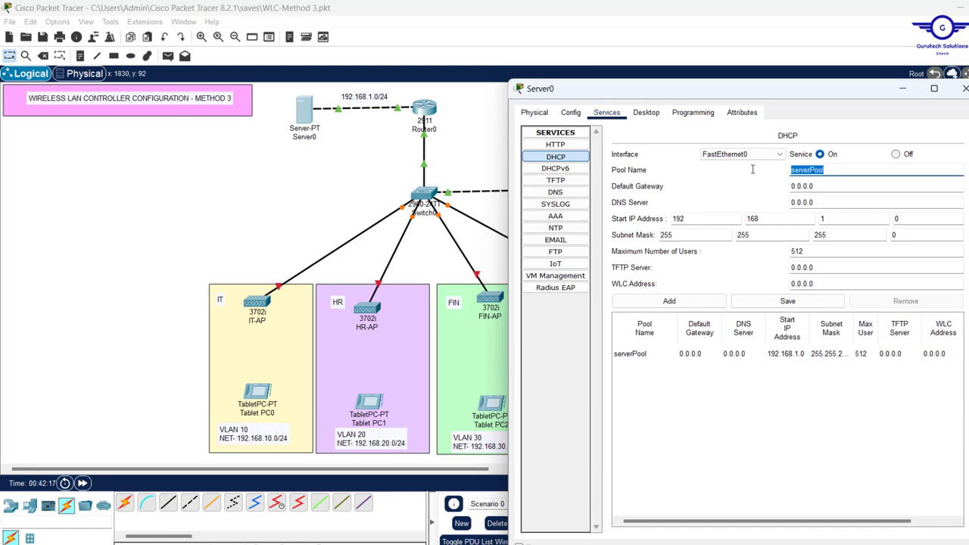
Zero serverPool's start IP, subnet mask and maximum users, and save it
click(763, 216)
text(0)
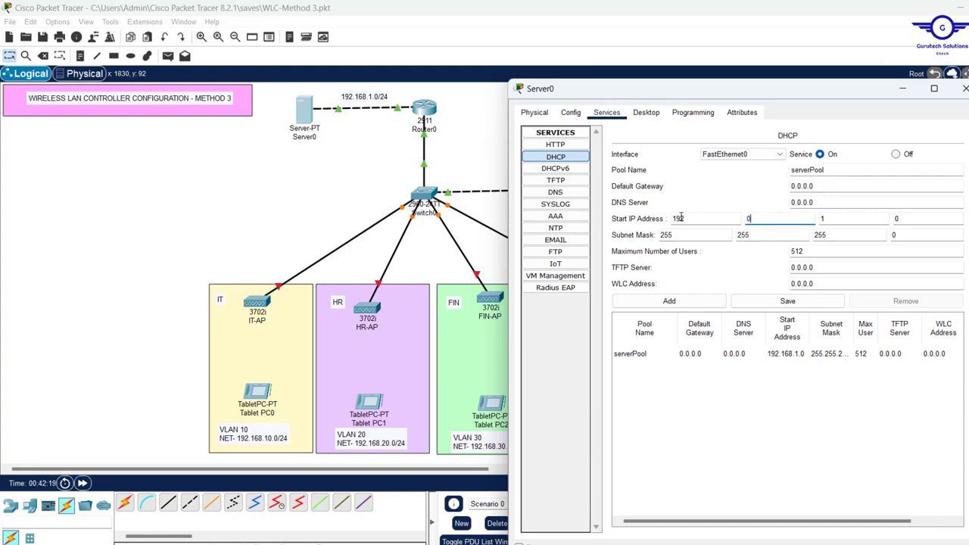
click(685, 218)
text(0)
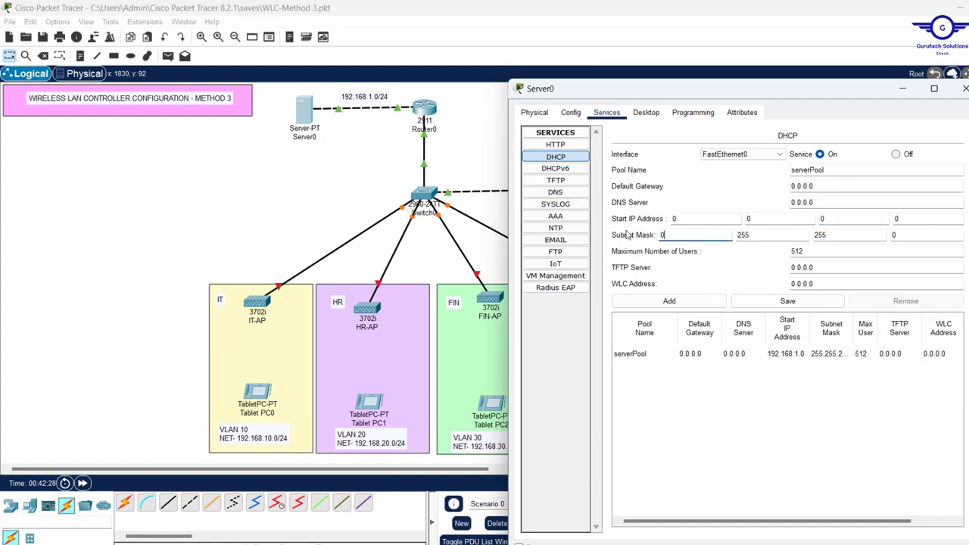
click(796, 252)
text(0)
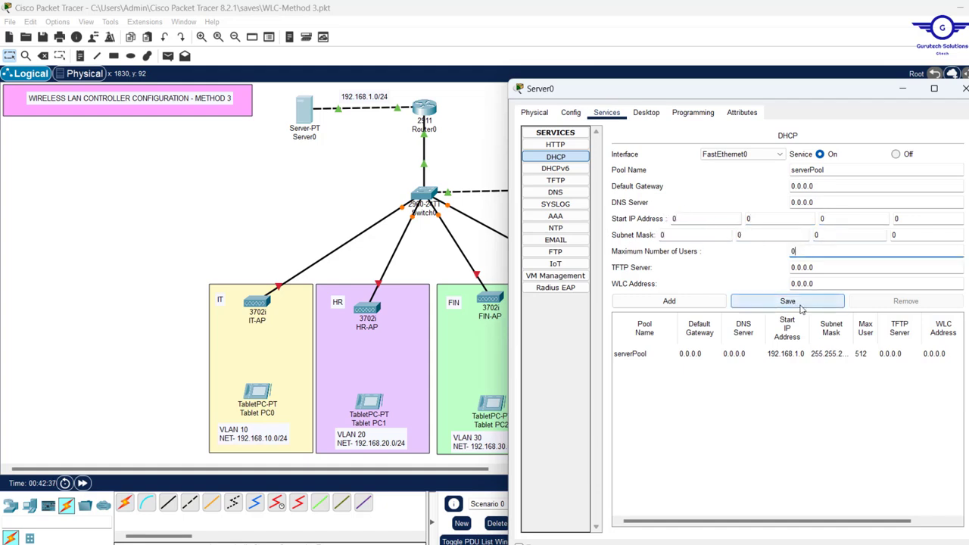
click(797, 307)
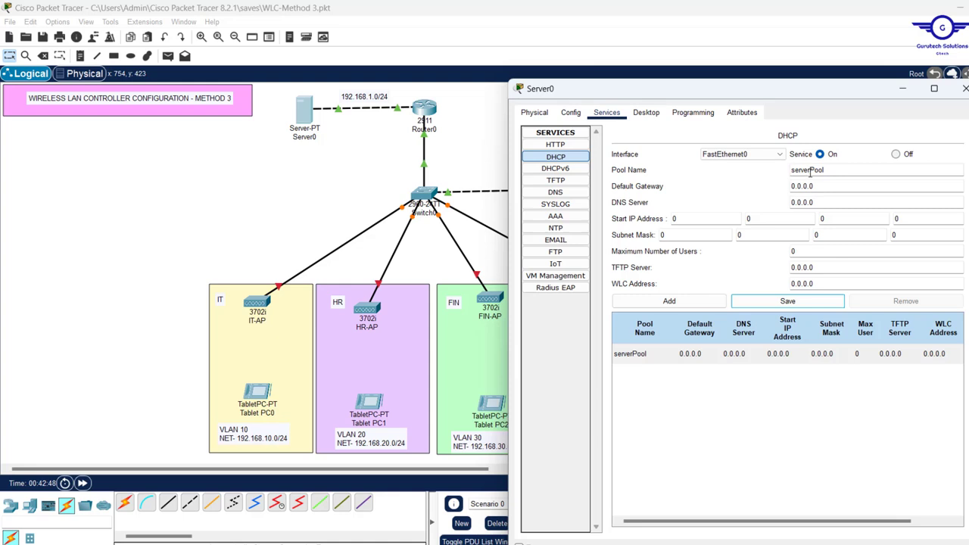
Rename the DHCP pool to ITPool and fill in its gateway and DNS server 192.168.1.5
drag(811, 170, 739, 168)
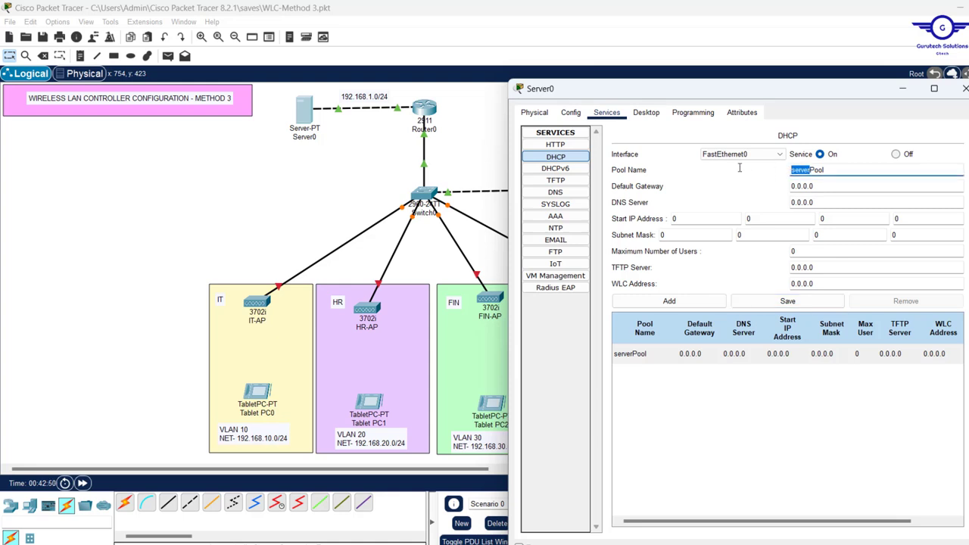
text(IT)
drag(846, 189, 679, 178)
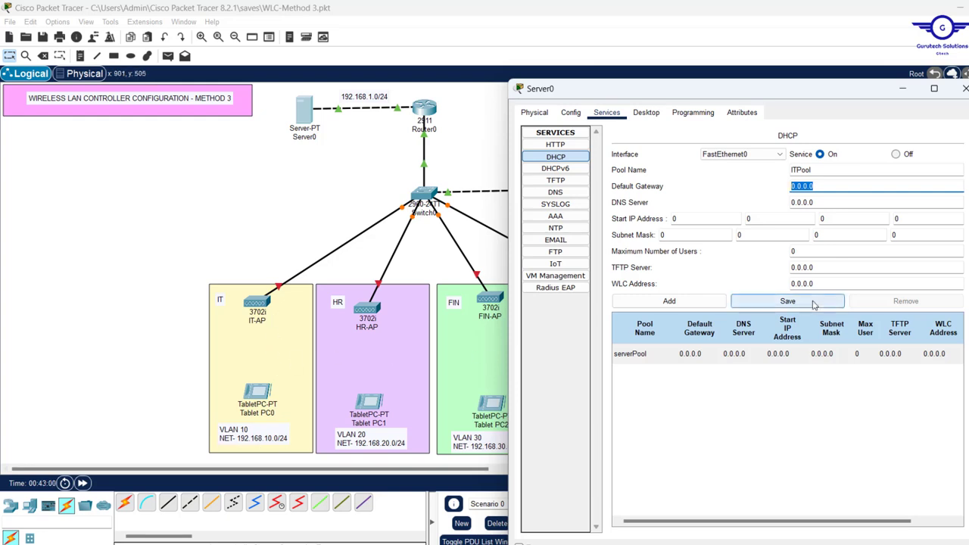
text(192.168.1.5)
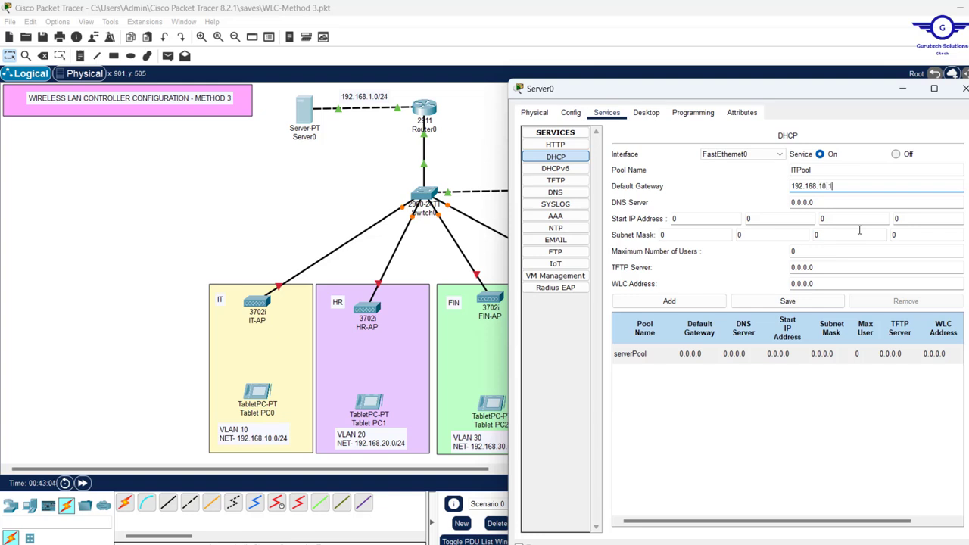
key(Tab)
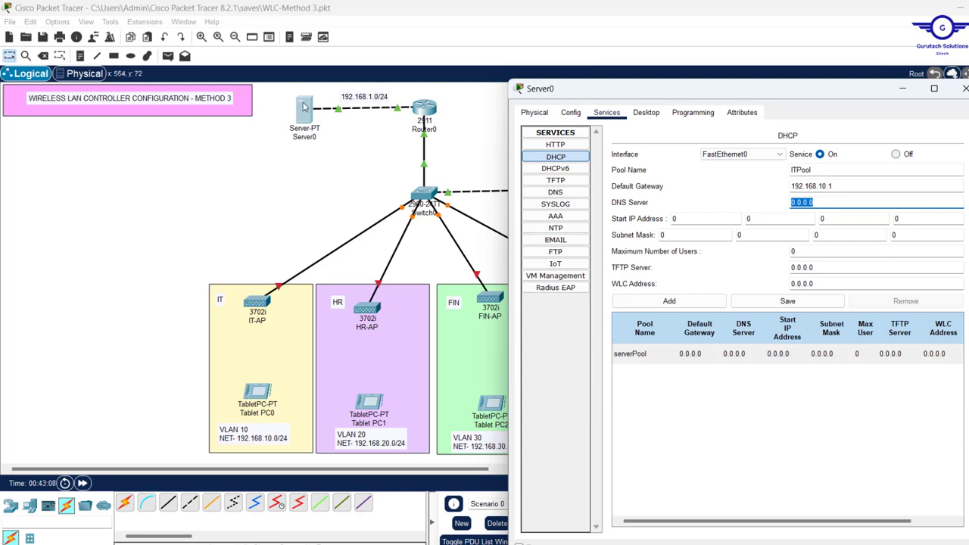
text(192.168.1.5)
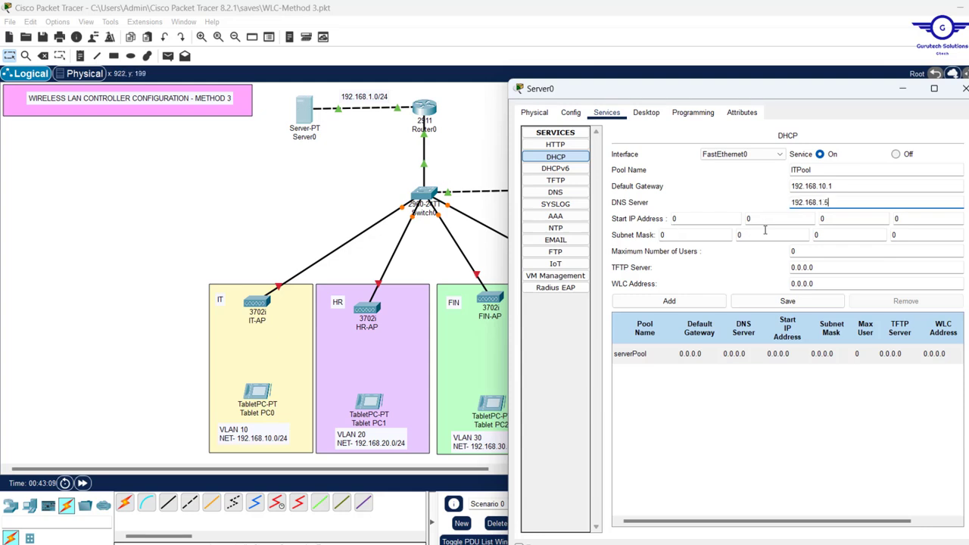
Set ITPool's start address to 192.168.10.11 and subnet mask to 255.255.255.0
drag(699, 215, 621, 214)
text(192)
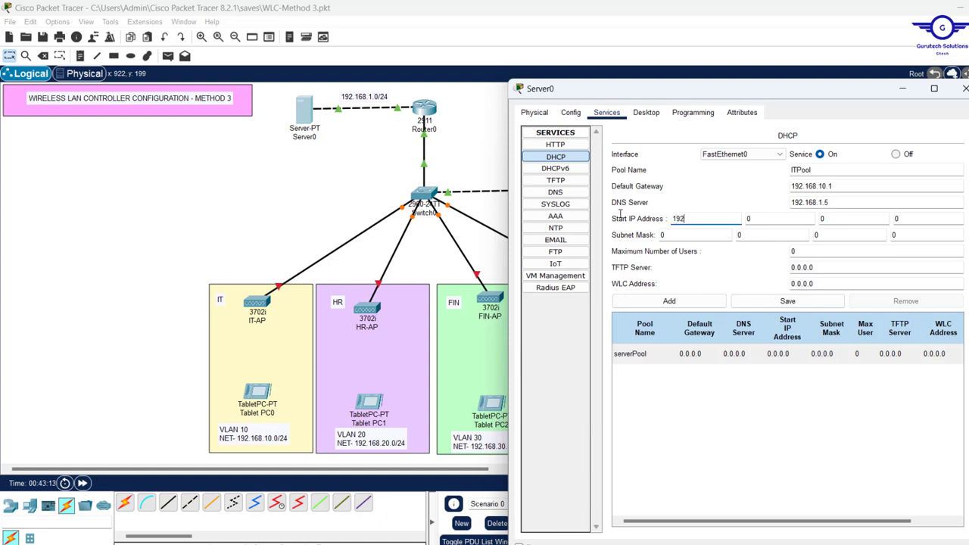
key(Tab)
text(168)
click(820, 220)
text(1)
key(Tab)
text(11)
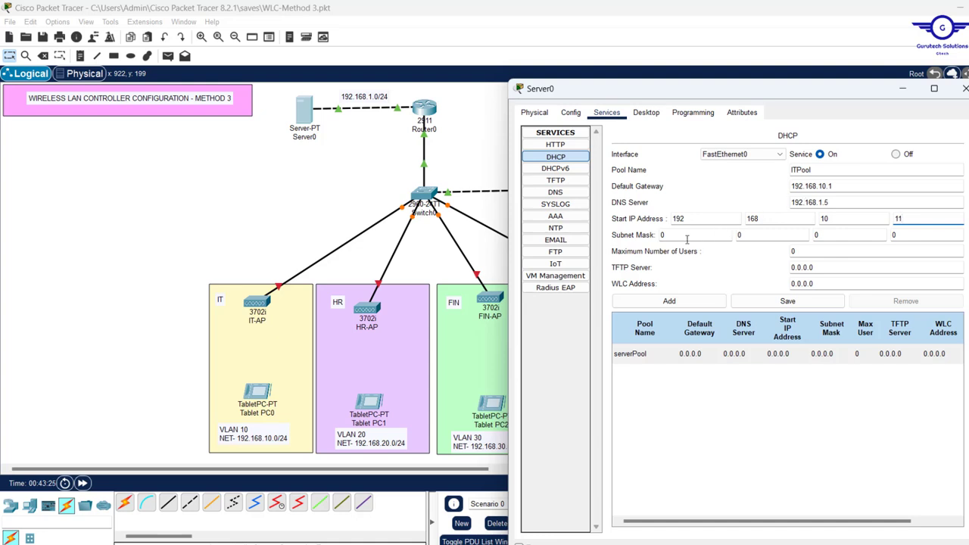
key(Tab)
text(255)
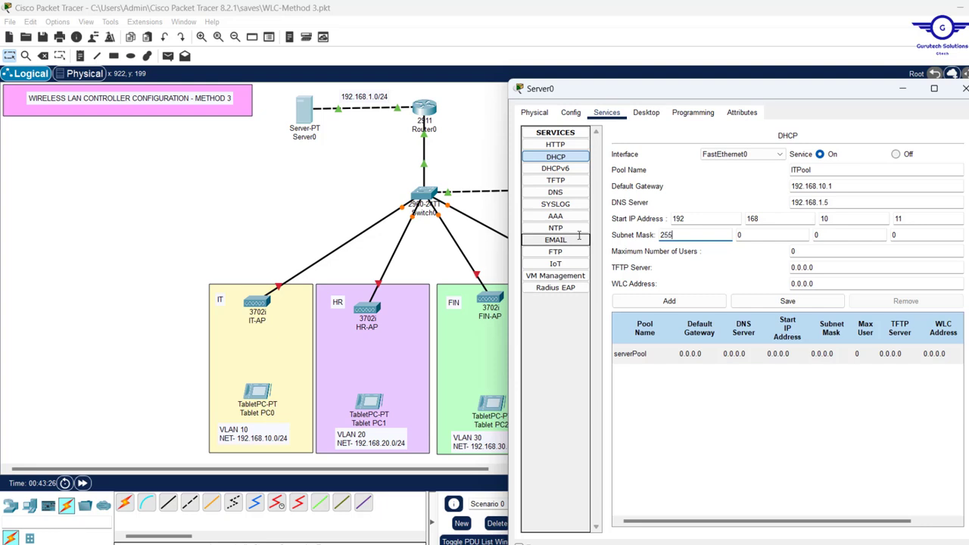
key(Tab)
text(2)
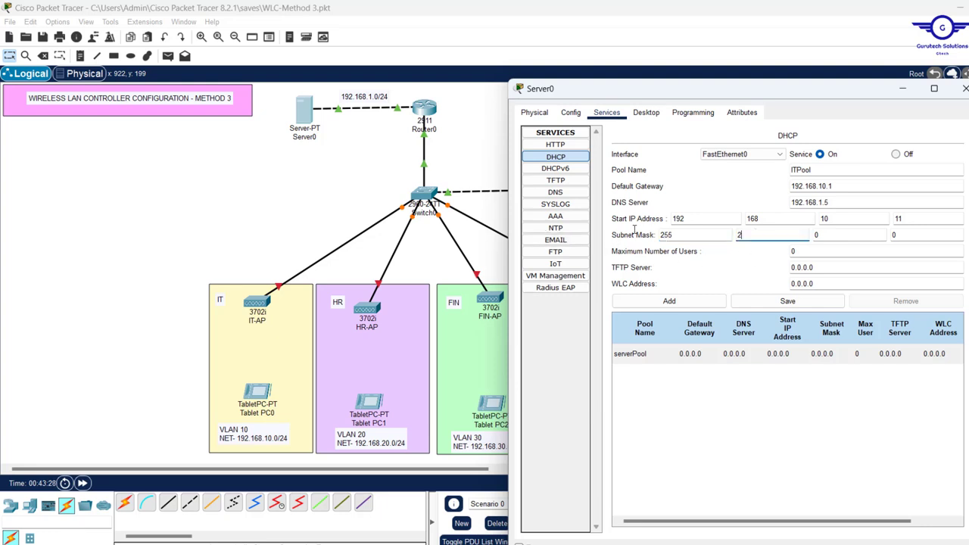
text(55)
key(Tab)
text(2)
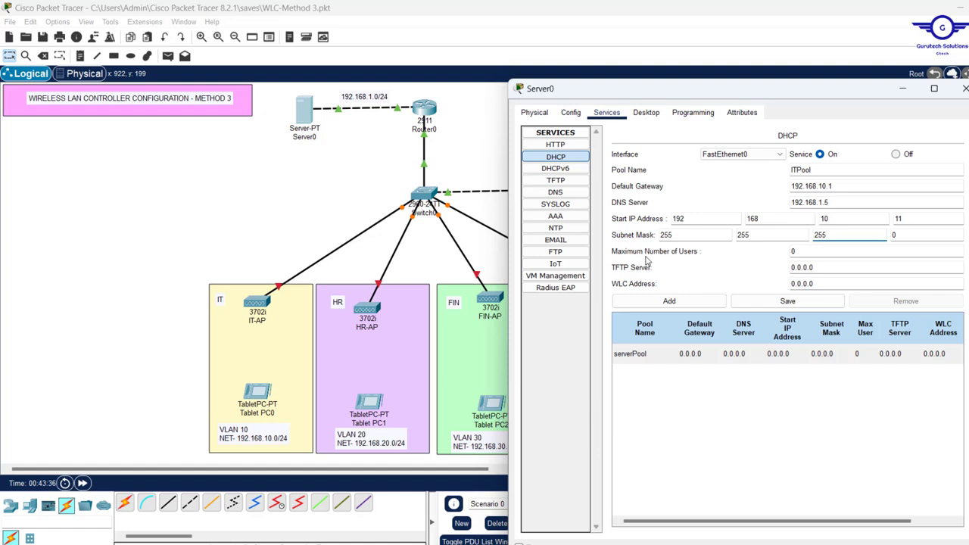
Set ITPool's maximum users to 200 and close Server0's window
click(807, 250)
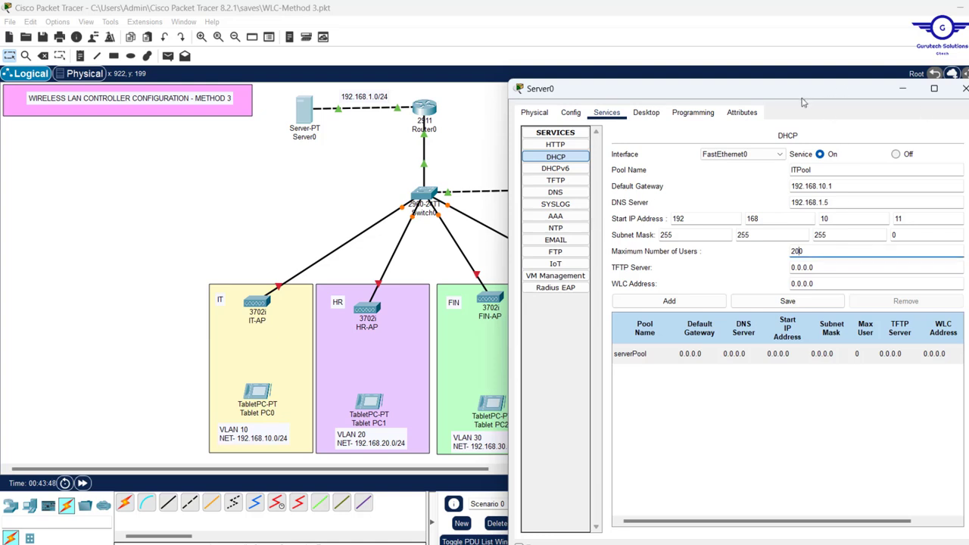
drag(807, 97, 740, 99)
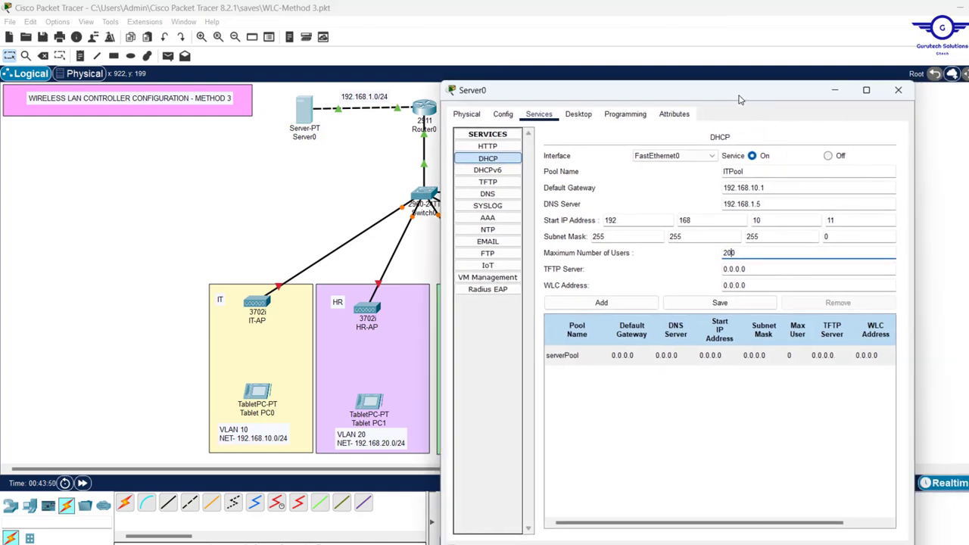
drag(769, 288, 613, 285)
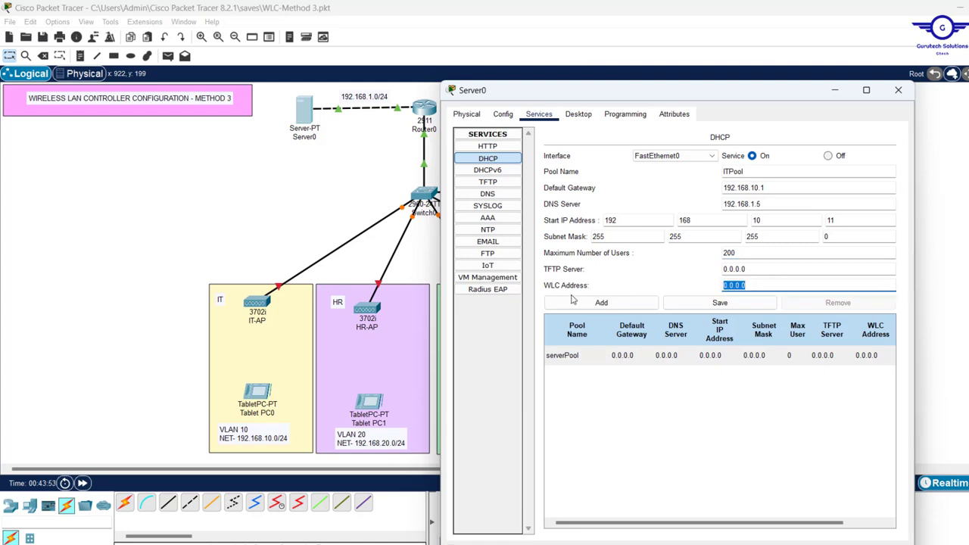
click(369, 185)
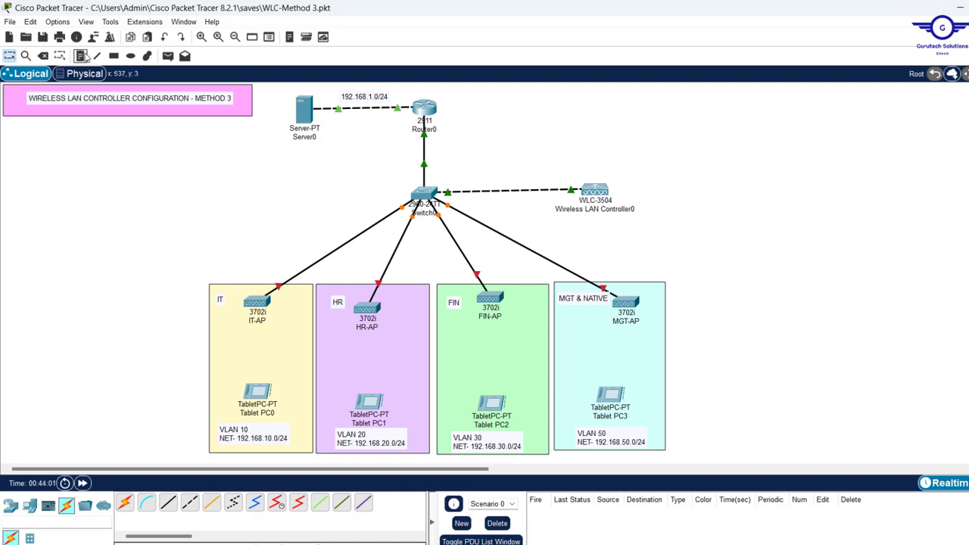
Place a canvas note reading 192.168.1.5 beside Server0
click(81, 56)
click(253, 103)
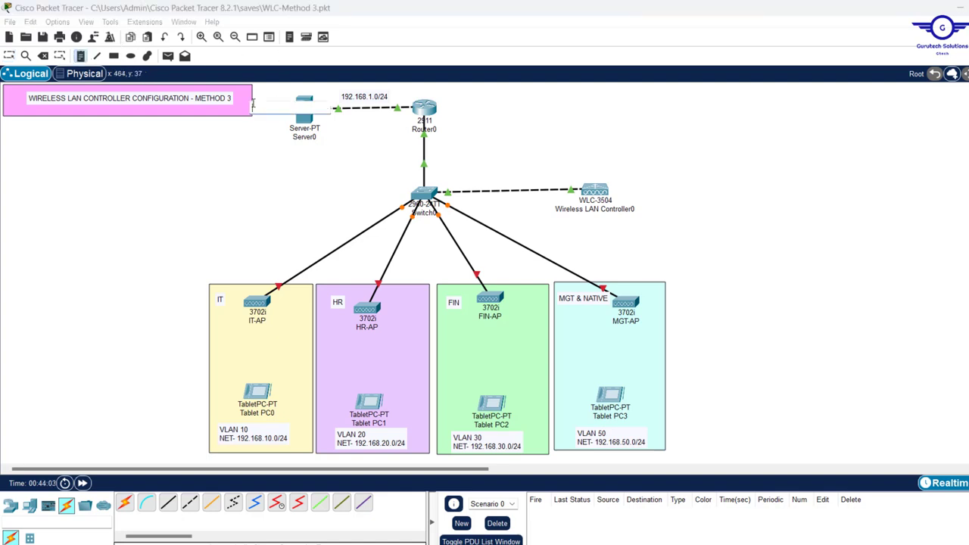
text(192.168.1.5)
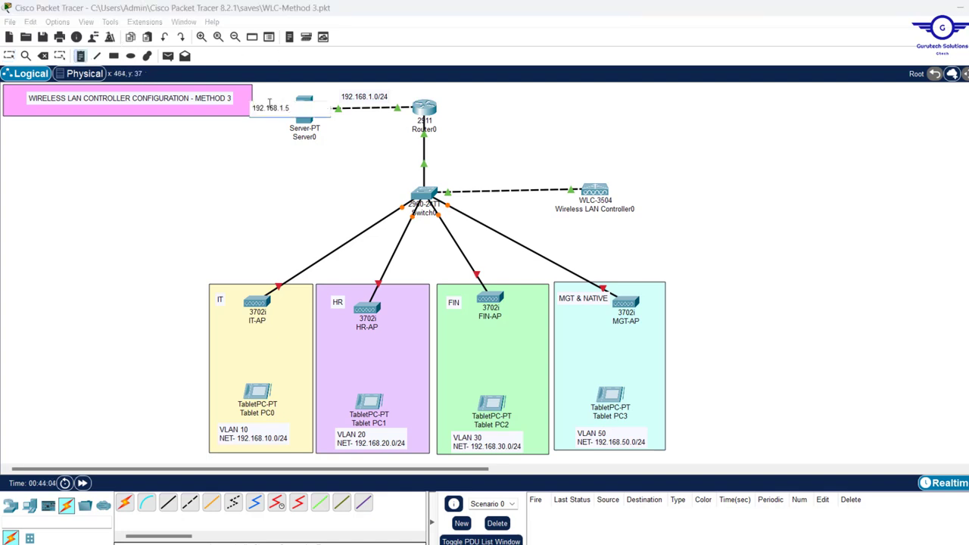
click(579, 175)
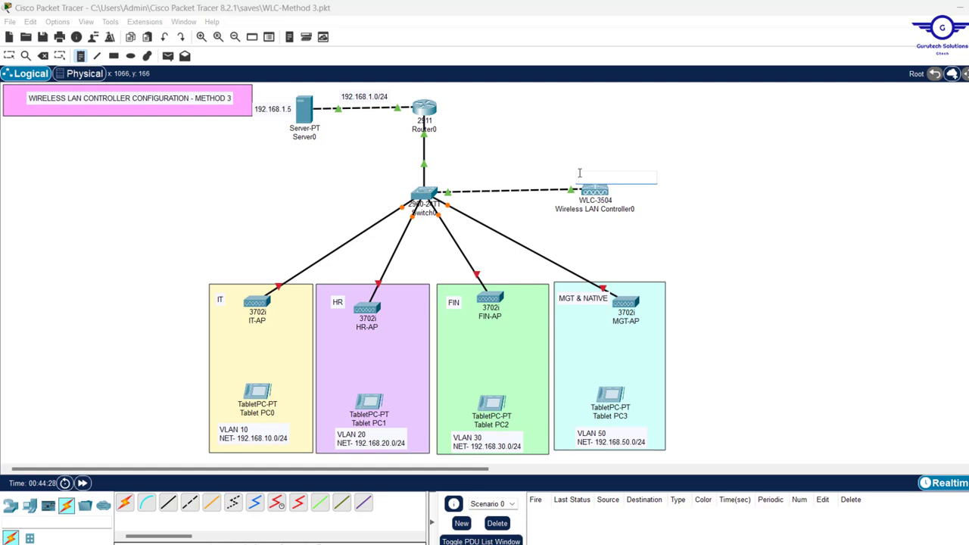
Edit the pasted note to read 192.168.50.5 and drag it just above the WLC
text(192.168.1.5)
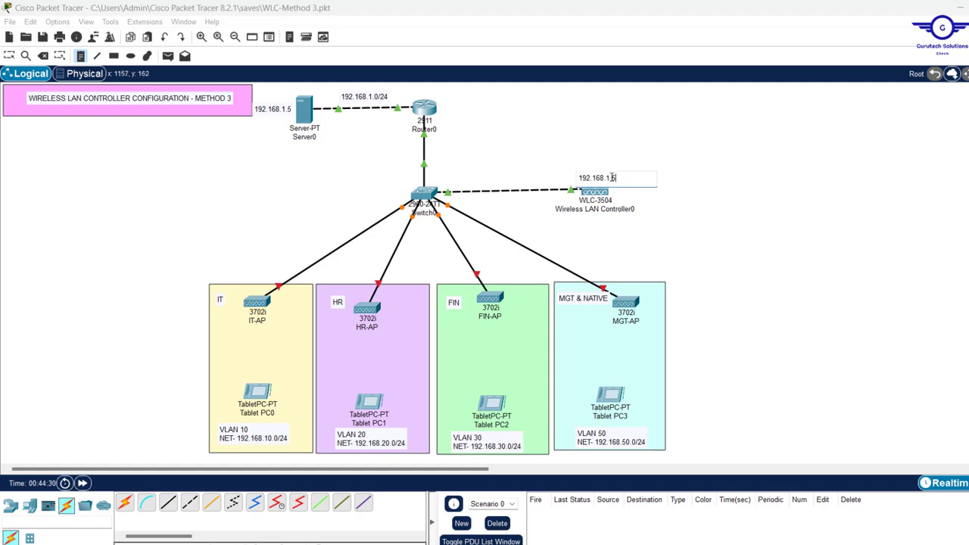
text(50)
key(Escape)
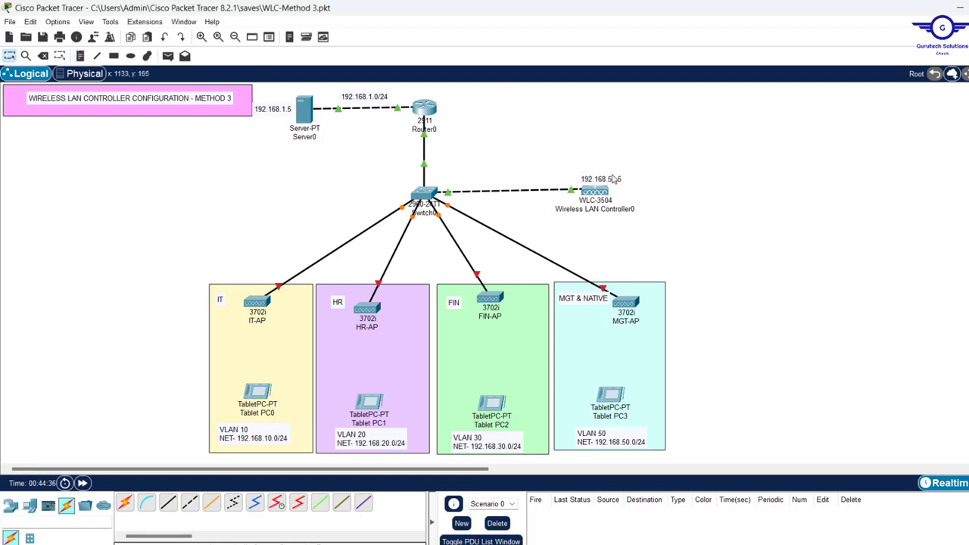
drag(611, 177, 603, 170)
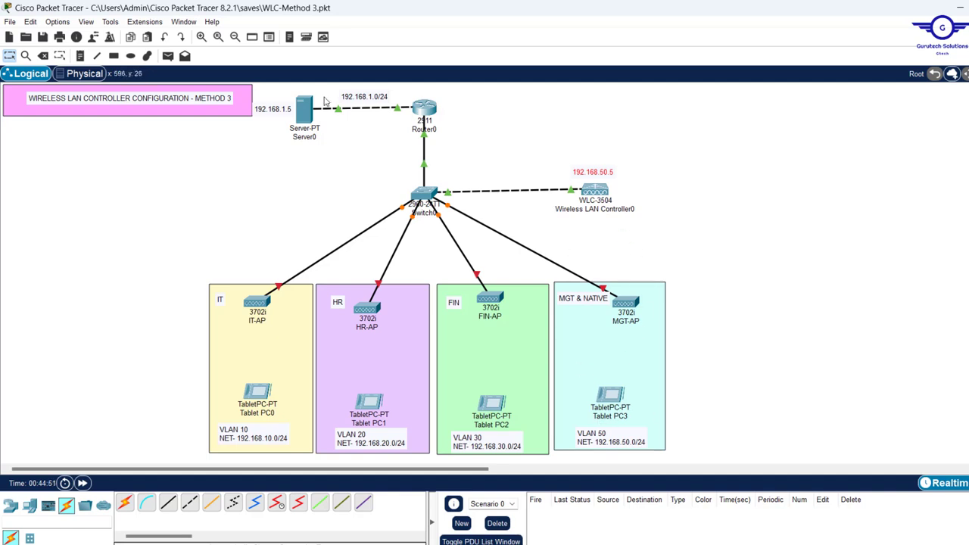
Enter 192.168.50.5 as Server0's WLC Address and add the ITPool DHCP pool
click(302, 111)
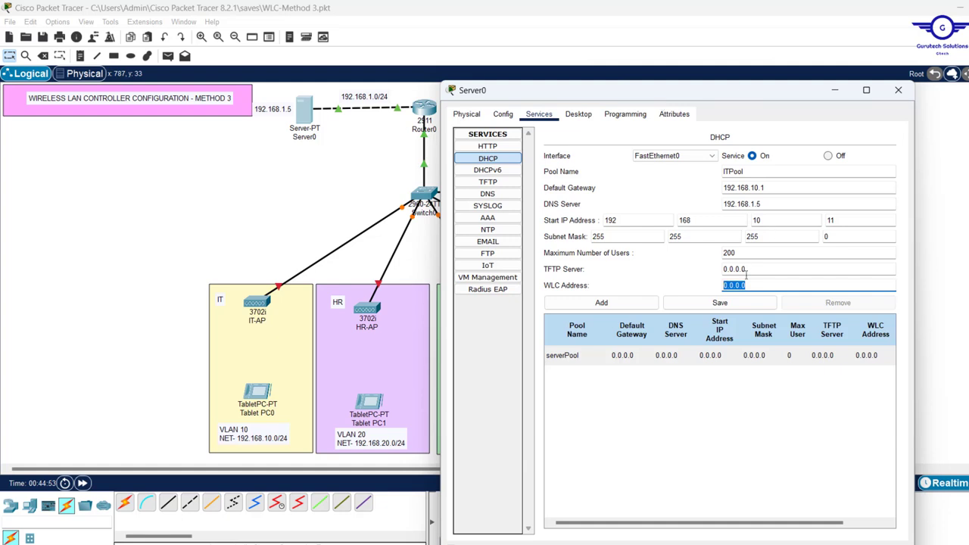
key(super+v)
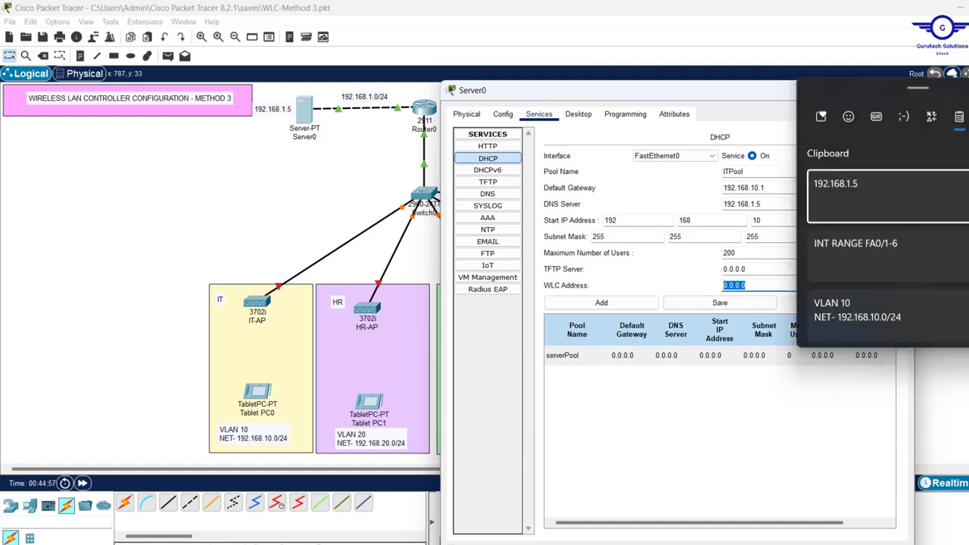
key(Escape)
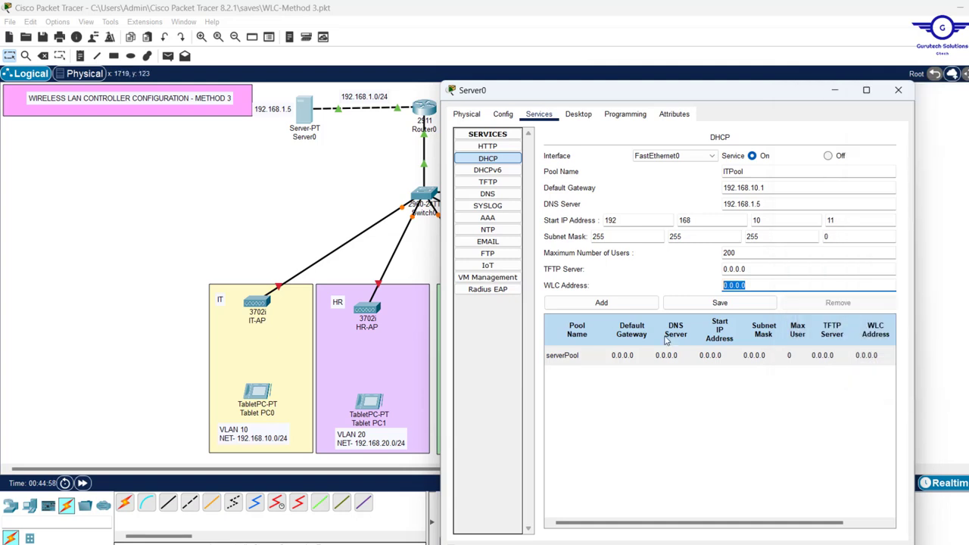
click(746, 288)
key(ctrl+a)
text(192.168.1.5)
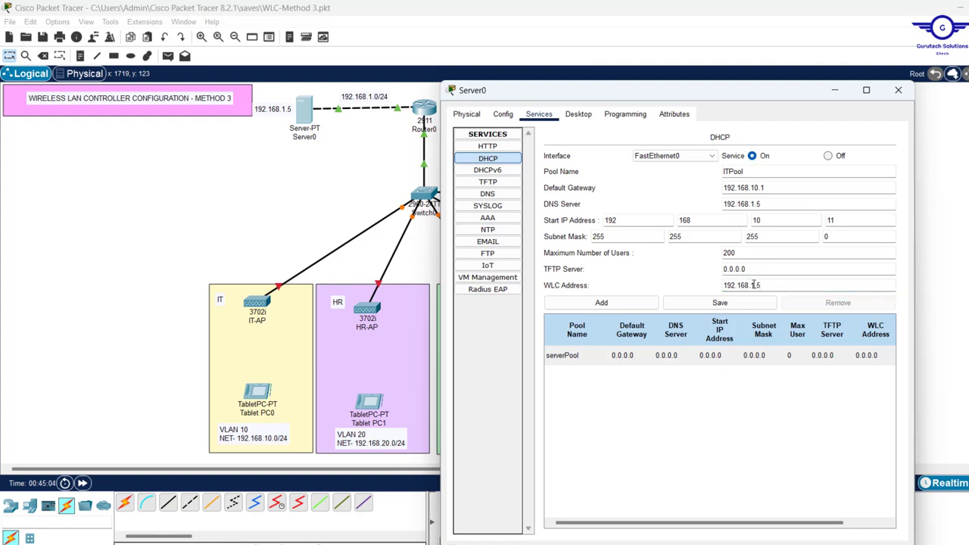
text(0)
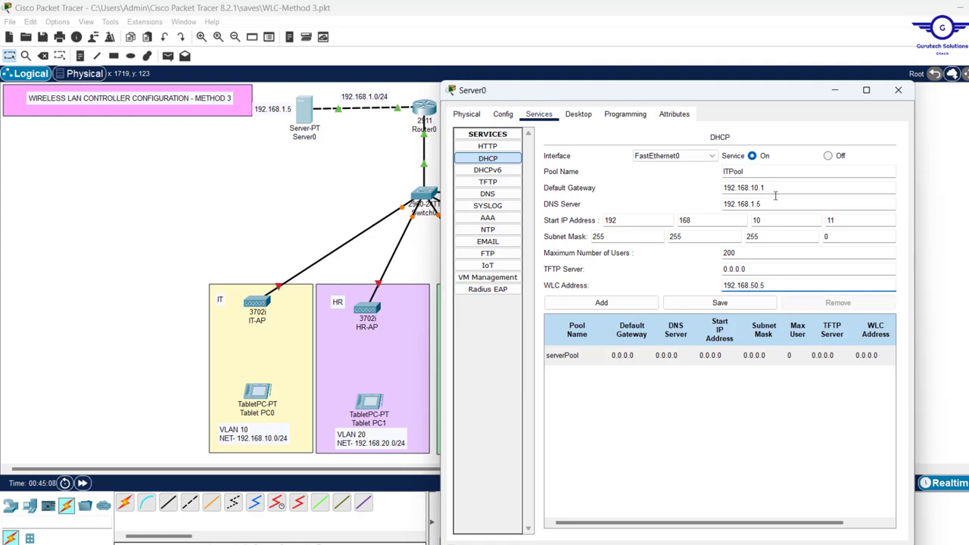
click(615, 303)
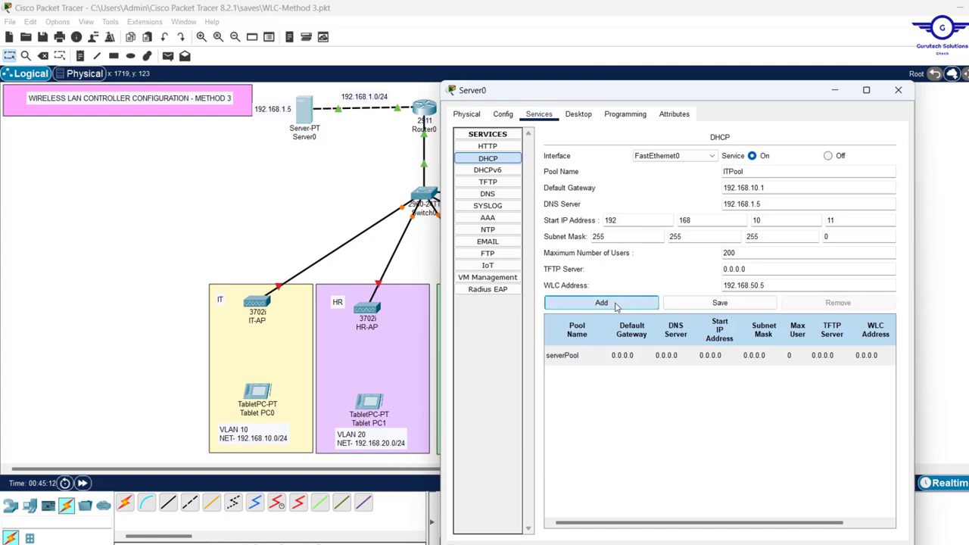
Rename the pool to HRPool with gateway 192.168.20.1 on the 20 network and add it
click(726, 171)
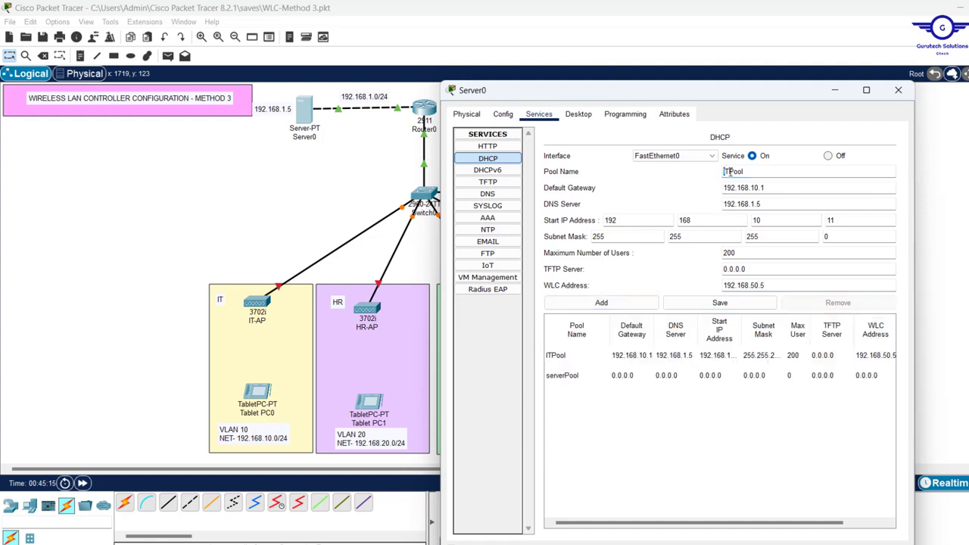
drag(727, 171, 673, 171)
text(H)
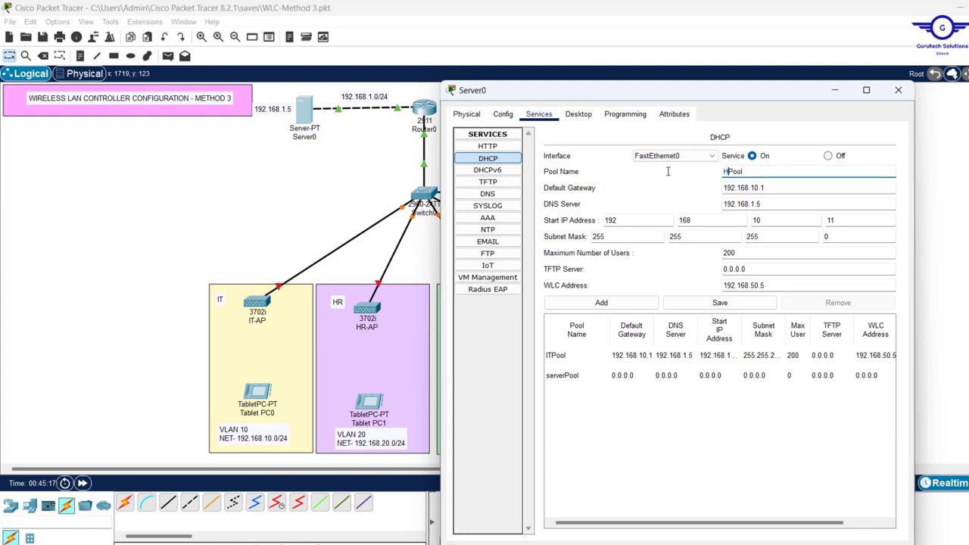
key(Delete)
text(R)
click(752, 187)
key(BackSpace)
text(2)
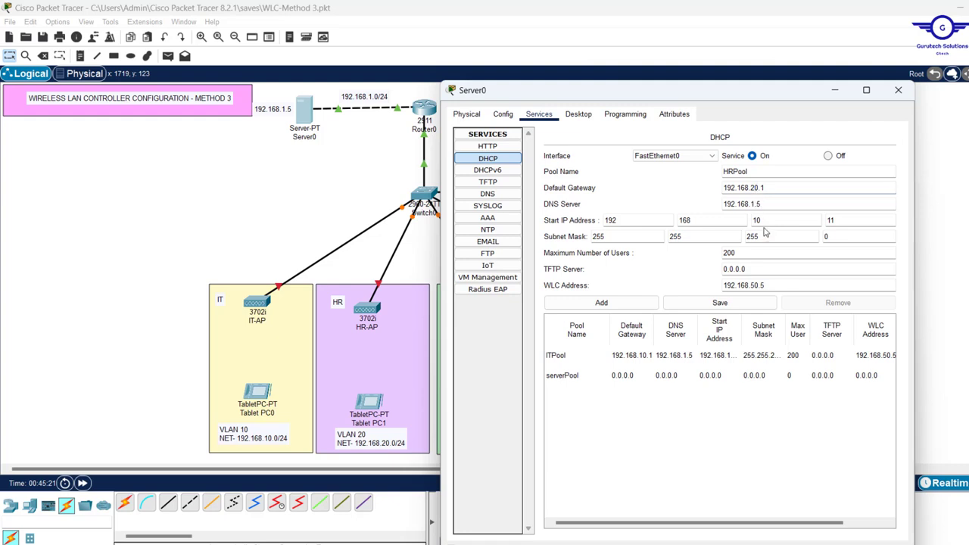
click(757, 219)
drag(767, 285, 711, 286)
drag(746, 255, 723, 254)
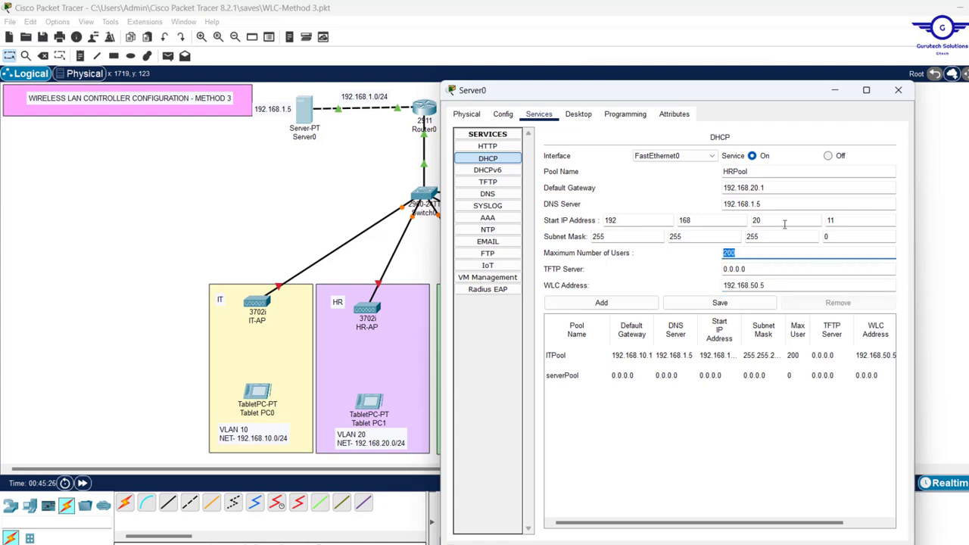
click(775, 203)
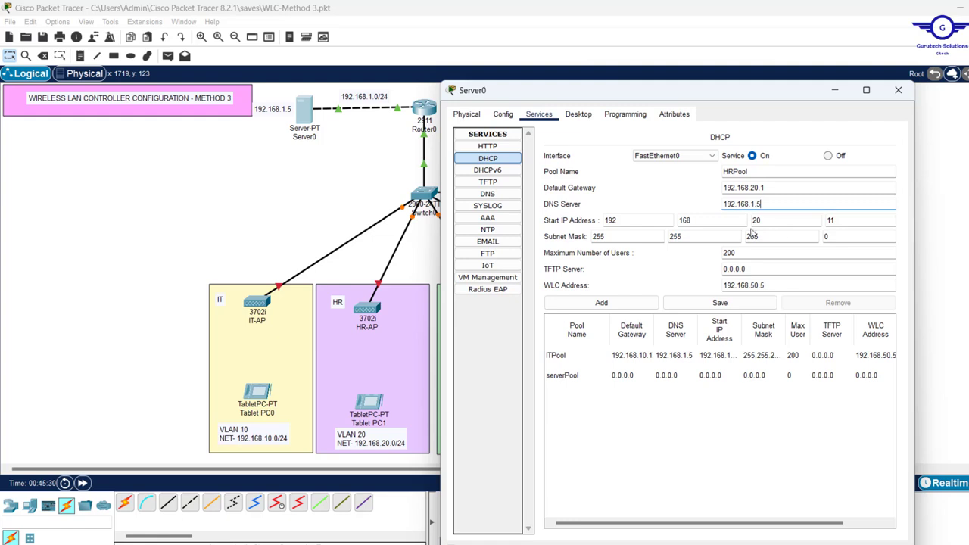
click(748, 189)
click(759, 220)
click(601, 301)
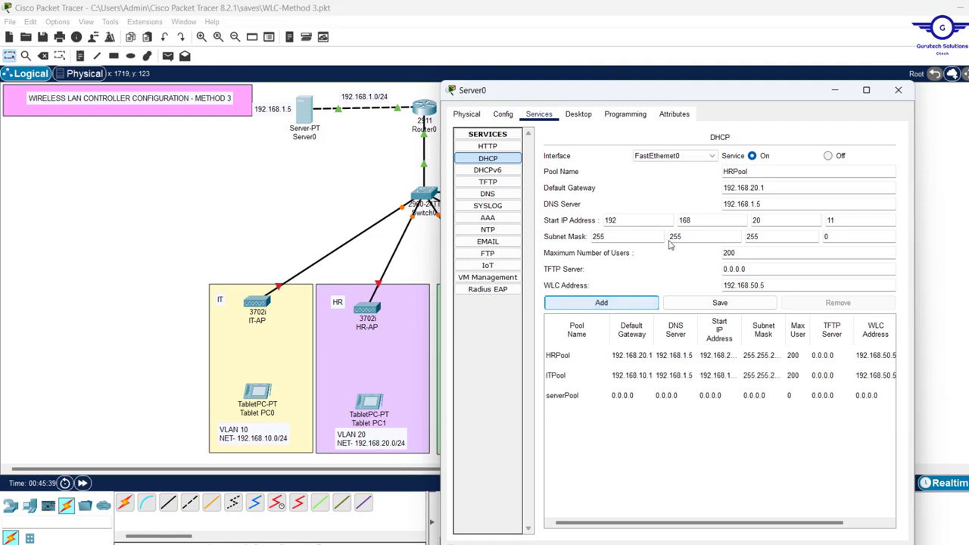
Rename the pool to MGTPool with gateway and start IP on the 50 network and add it
drag(722, 172, 733, 171)
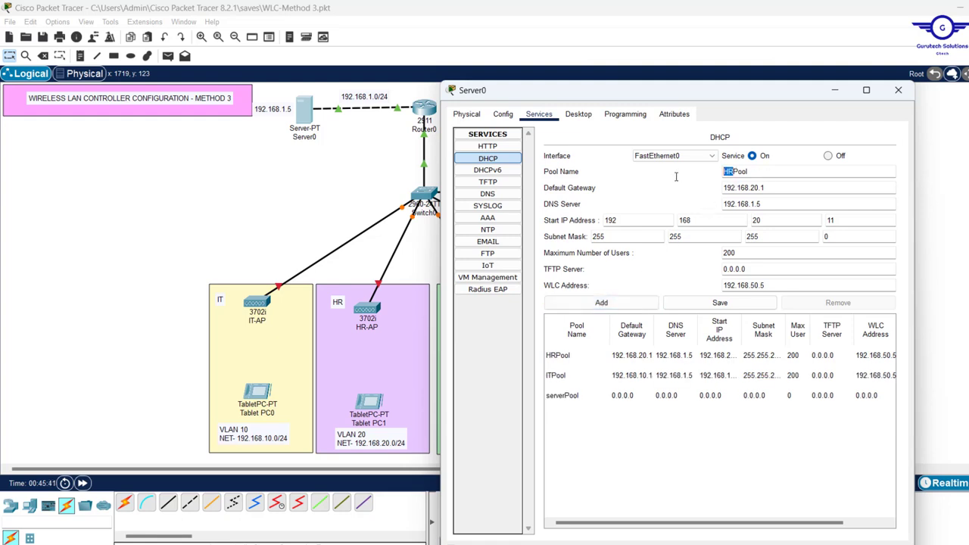
text(FIN)
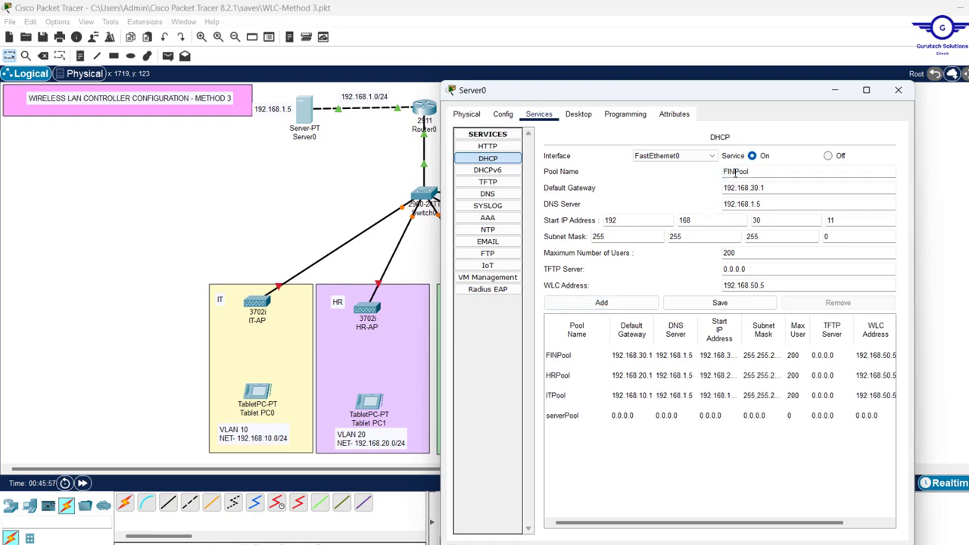
key(BackSpace)
key(BackSpace)
key(BackSpace)
text(MGT)
click(754, 187)
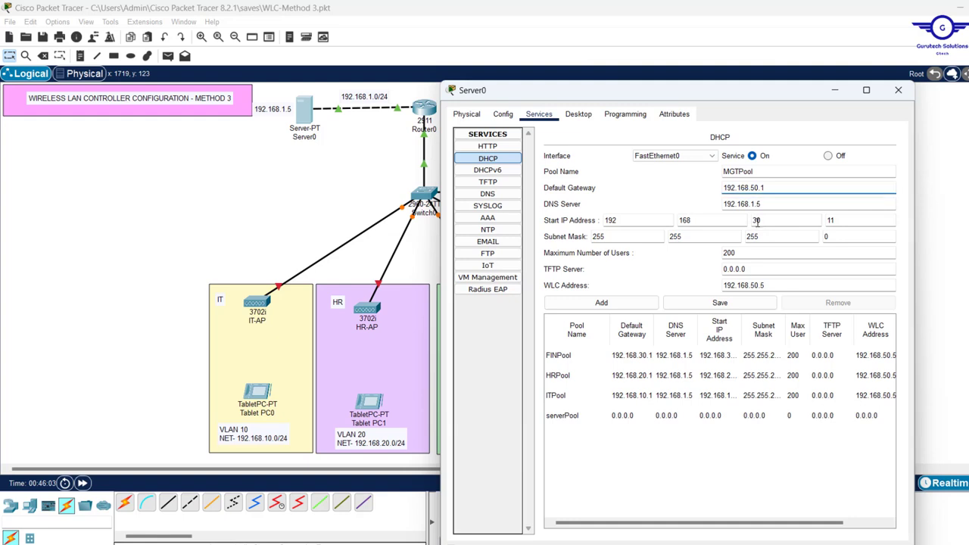
click(756, 220)
text(50)
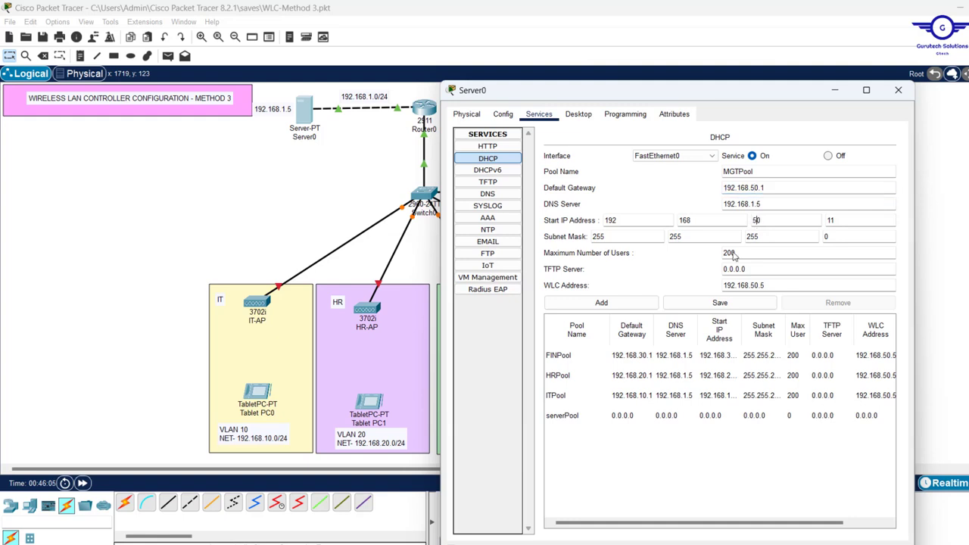
click(622, 304)
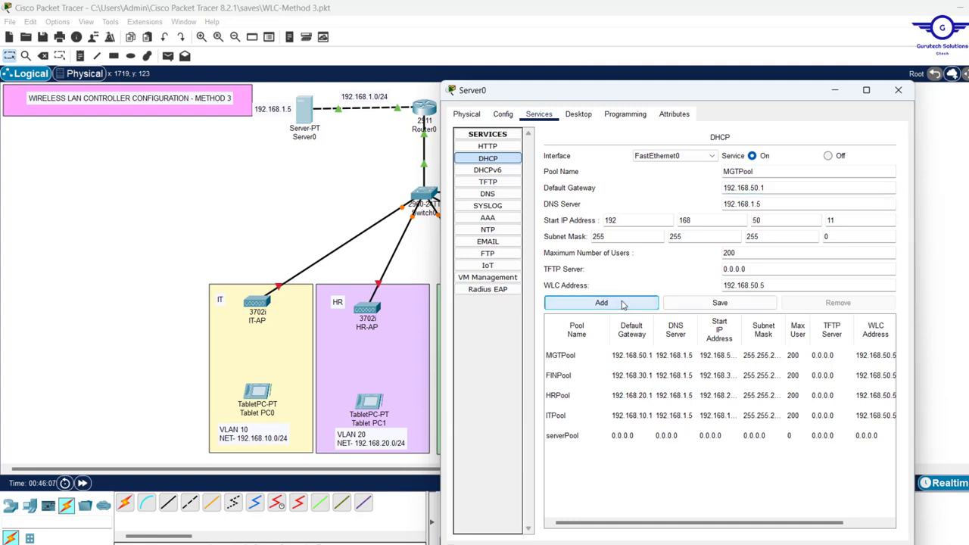
Close Server0, place a new PC2 right of the WLC and cable it to the controller
click(898, 91)
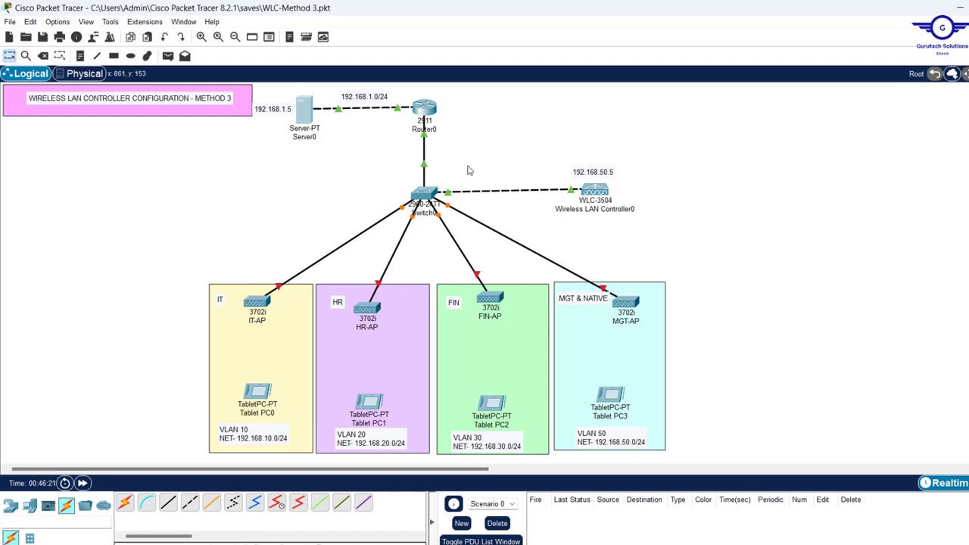
mouse_move(599, 191)
mouse_down()
mouse_move(581, 195)
mouse_move(605, 199)
mouse_up()
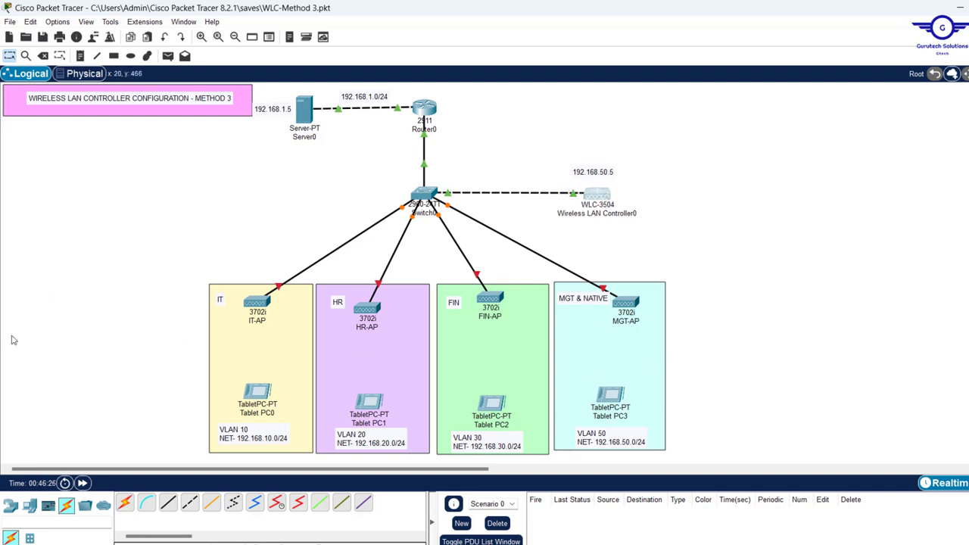
click(29, 509)
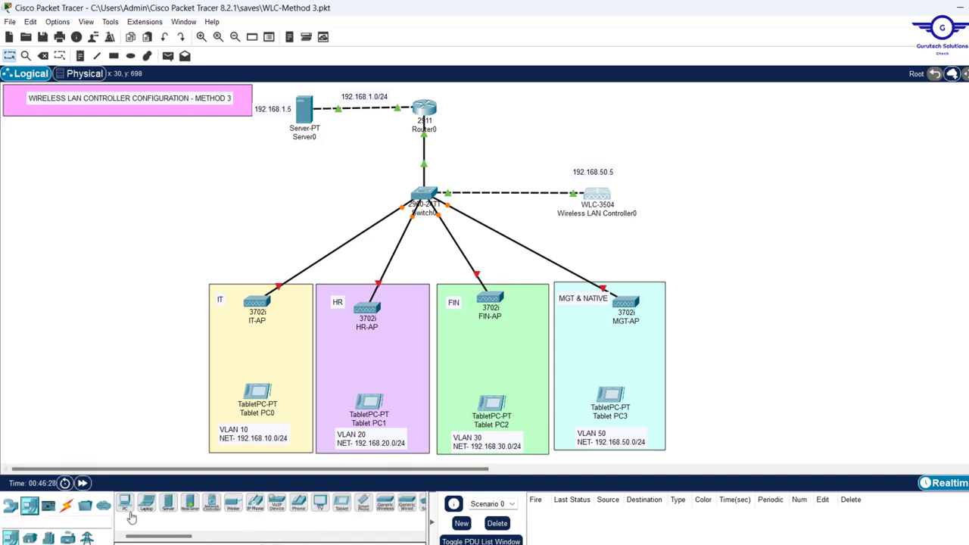
drag(125, 503, 756, 196)
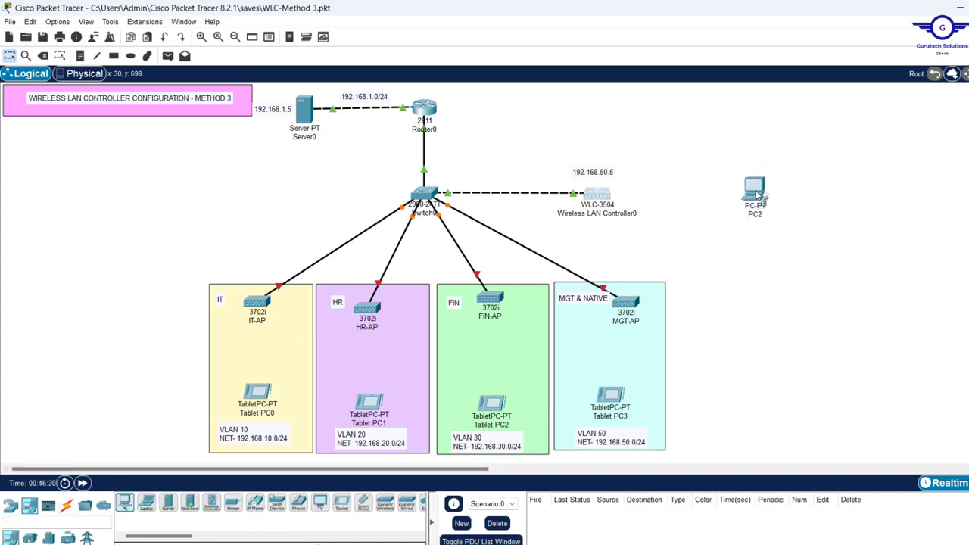
click(66, 505)
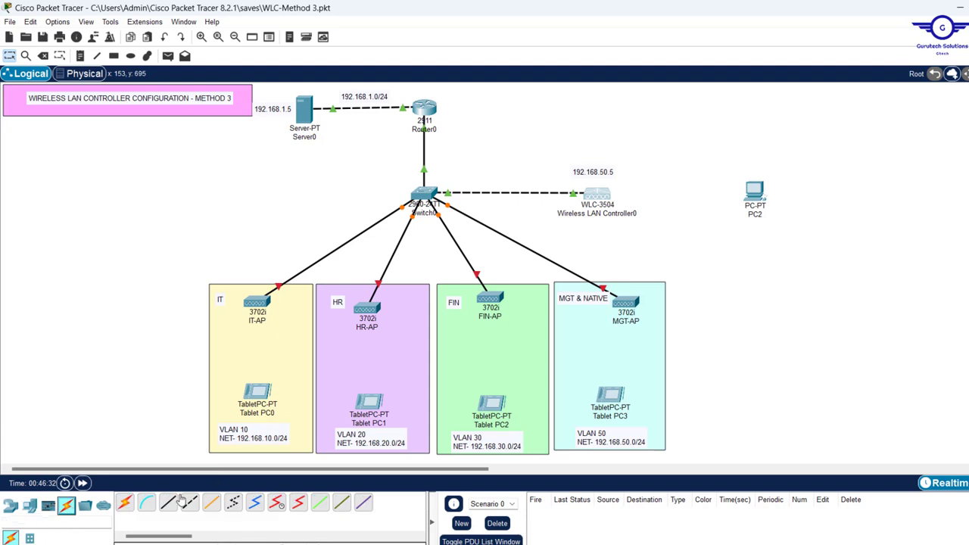
click(125, 506)
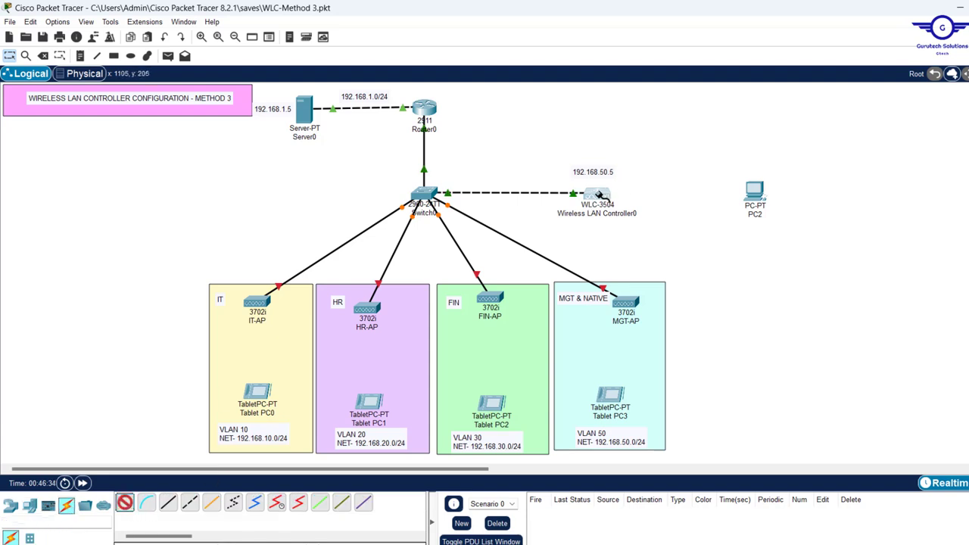
click(602, 195)
click(758, 196)
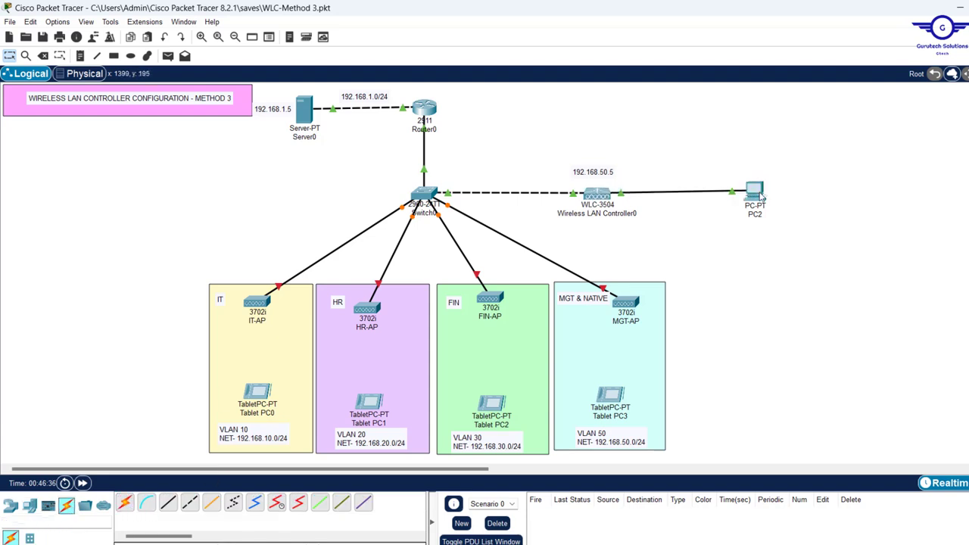
drag(759, 196, 710, 202)
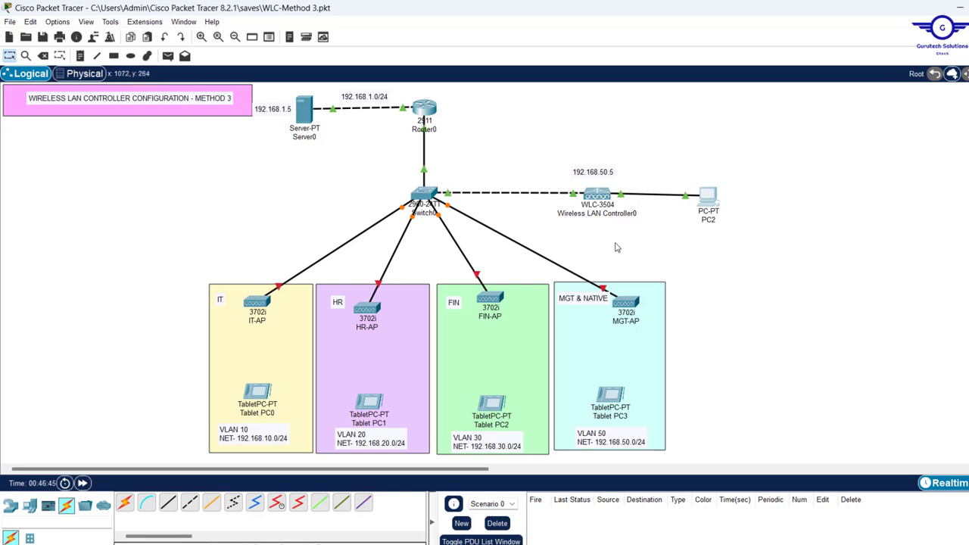
Select all the 192.168.50.5 text in the WLC's note label
double_click(602, 173)
double_click(609, 171)
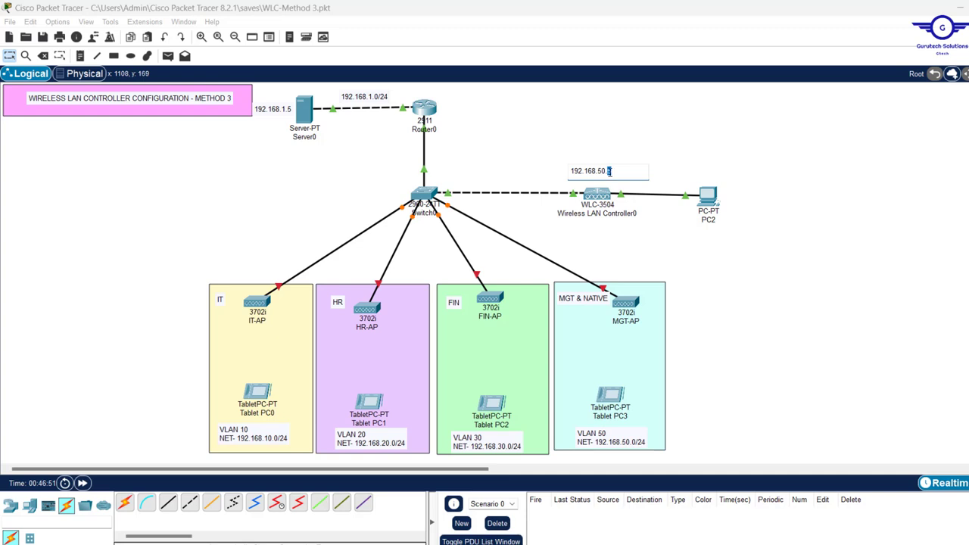
key(ctrl+a)
key(ctrl+c)
Set the WLC management IPv4 address to 192.168.50.5 with mask 255.255.255.0
click(597, 197)
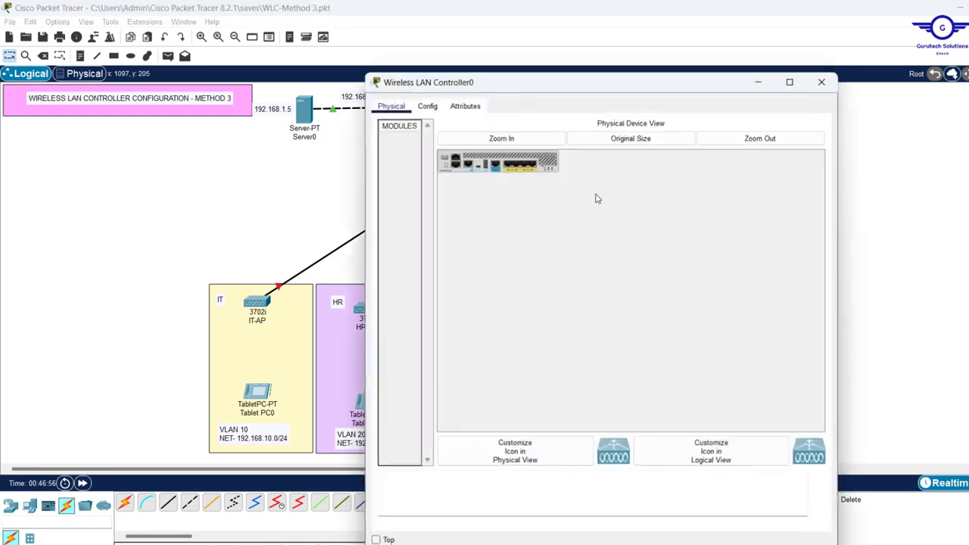
click(428, 106)
drag(512, 85, 589, 67)
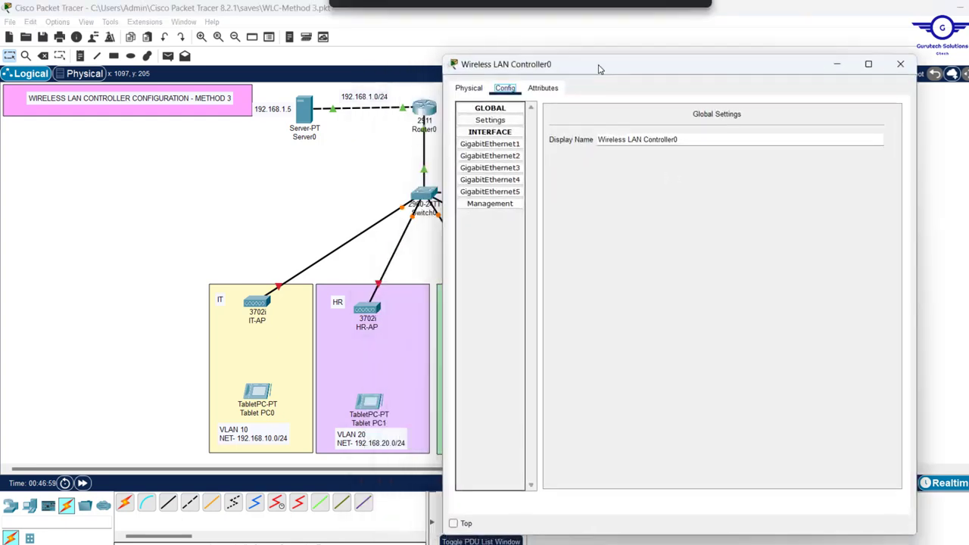
click(502, 205)
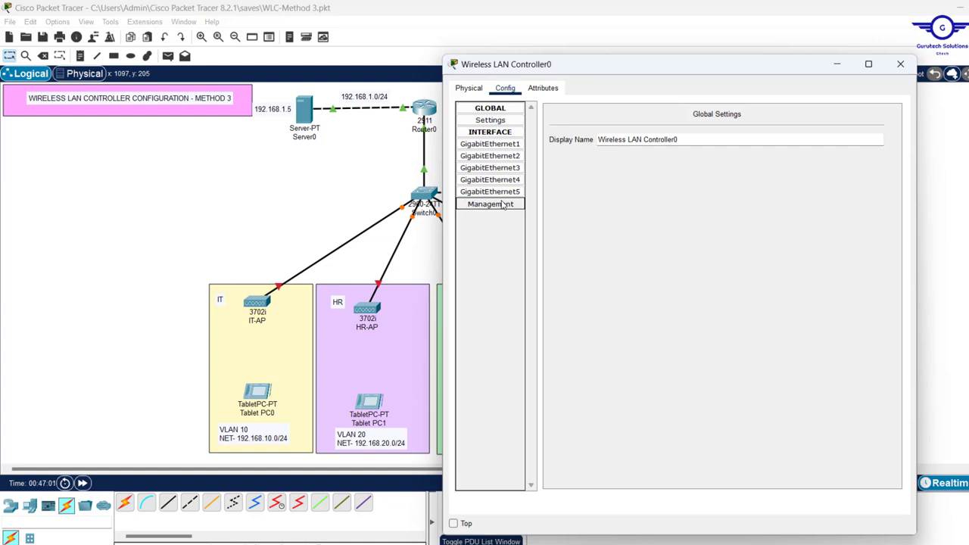
drag(783, 141, 638, 144)
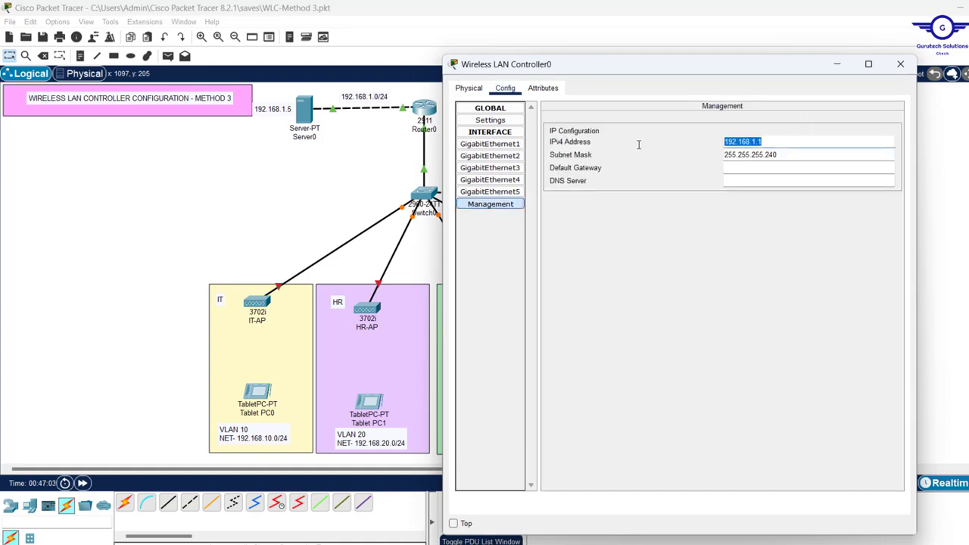
text(192.168.50.5)
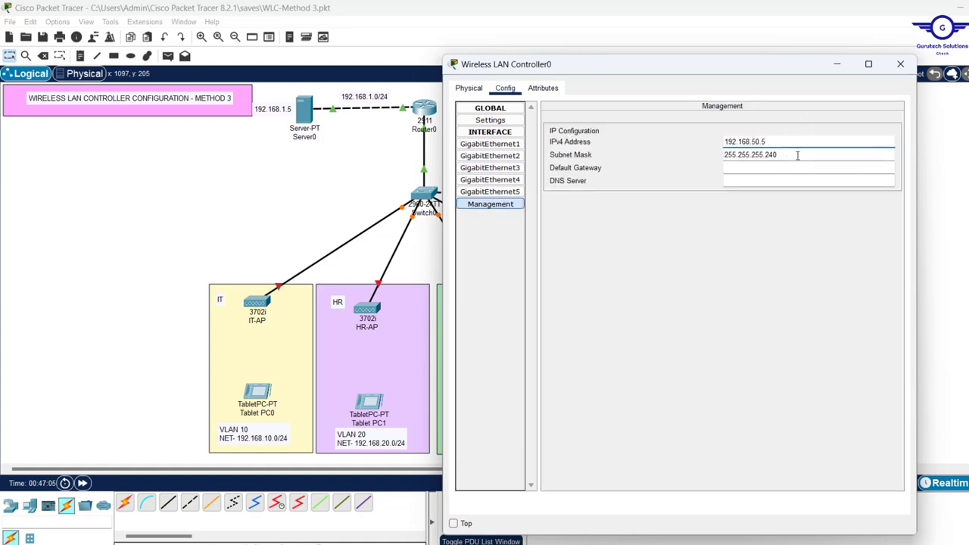
drag(797, 155, 722, 155)
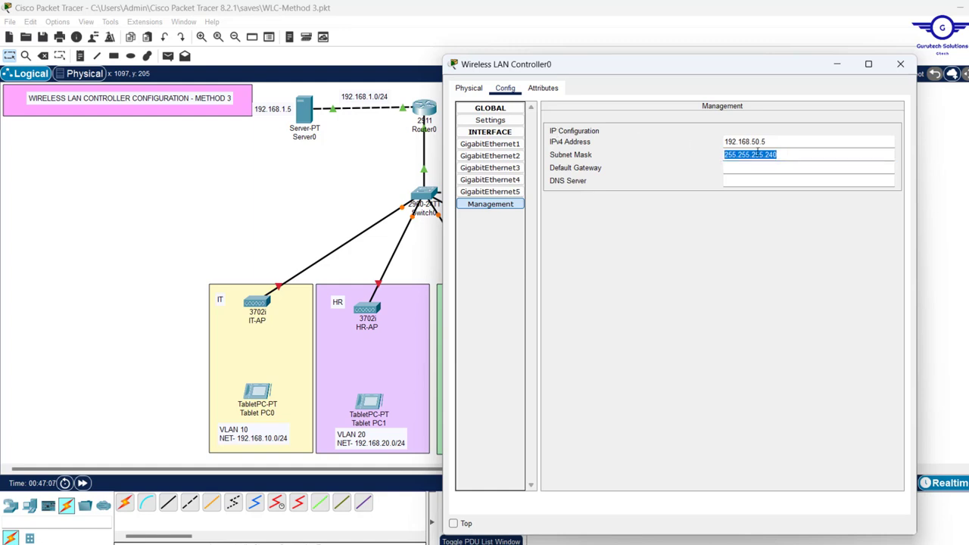
text(255.255.255.0)
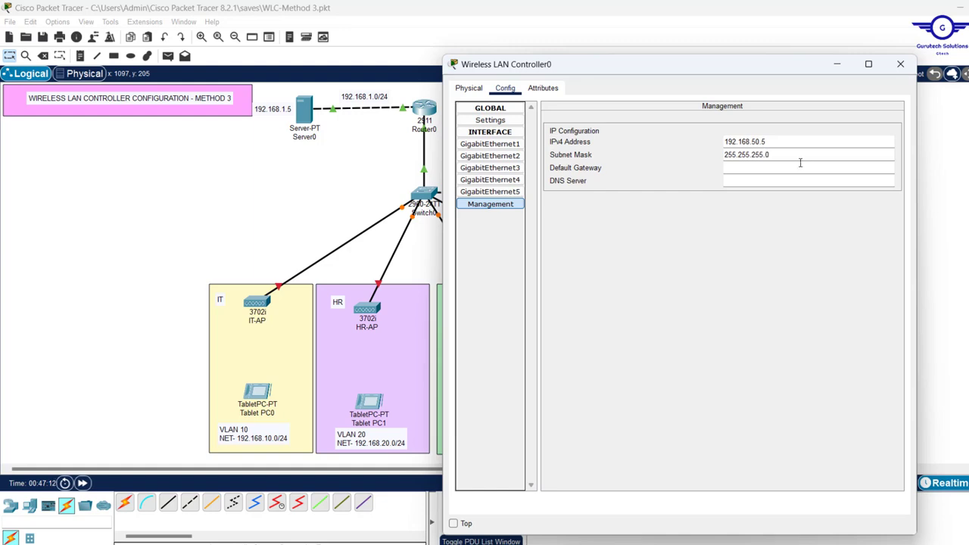
Enter gateway 192.168.50.1 and DNS server 192.168.1.5, then close the controller window
click(737, 168)
key(ctrl+v)
click(807, 183)
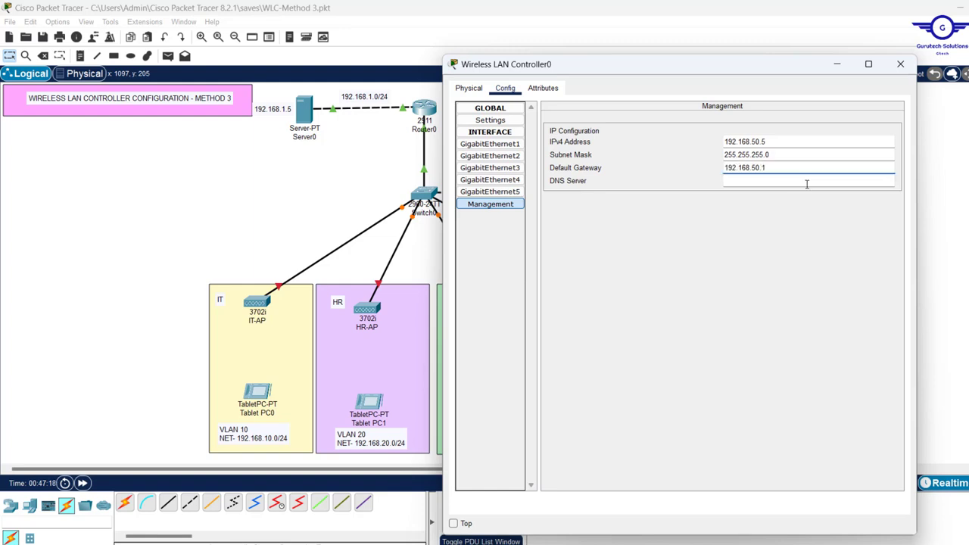
click(752, 178)
key(ctrl+v)
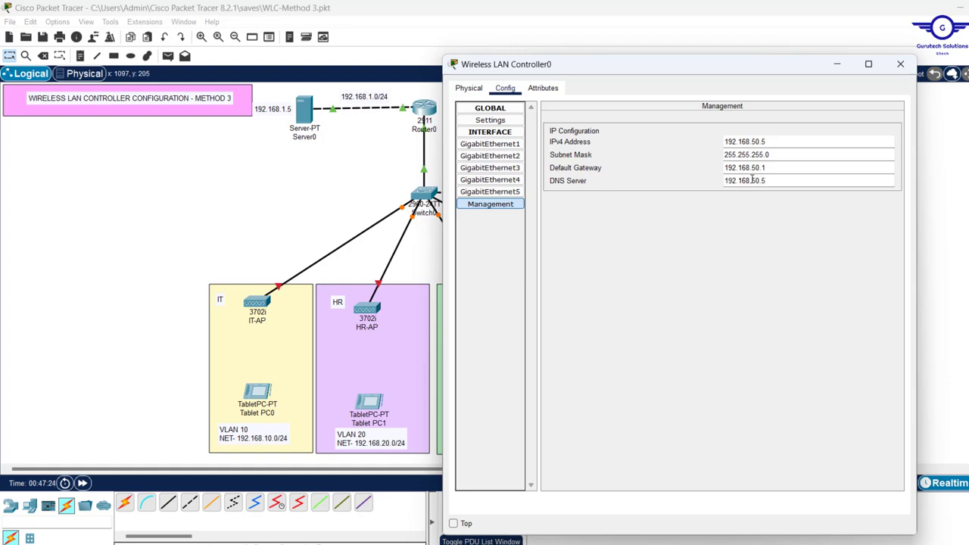
key(BackSpace)
key(BackSpace)
key(BackSpace)
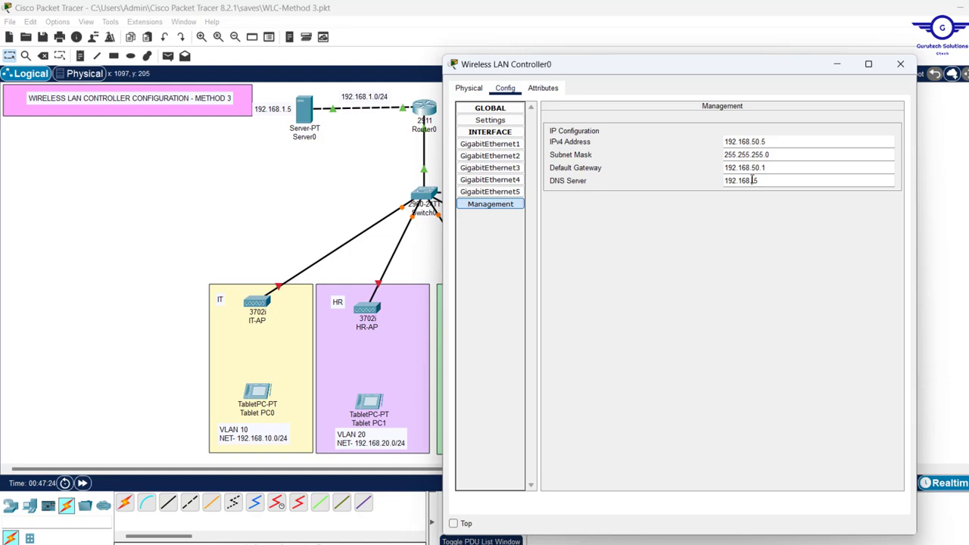
click(900, 66)
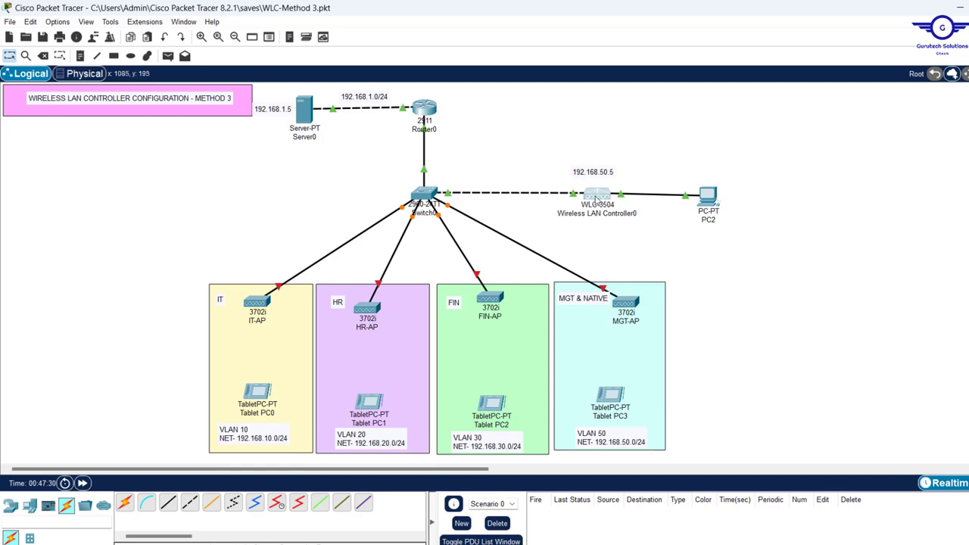
Set PC2's IPv4 address to 192.168.50.6, mask 255.255.255.0, gateway 192.168.50.1
mouse_move(598, 196)
click(710, 198)
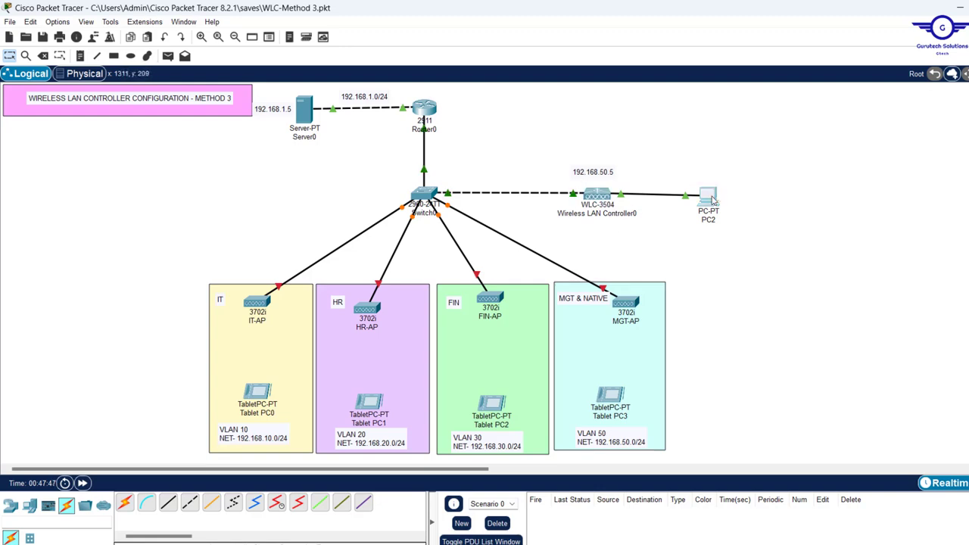
click(463, 107)
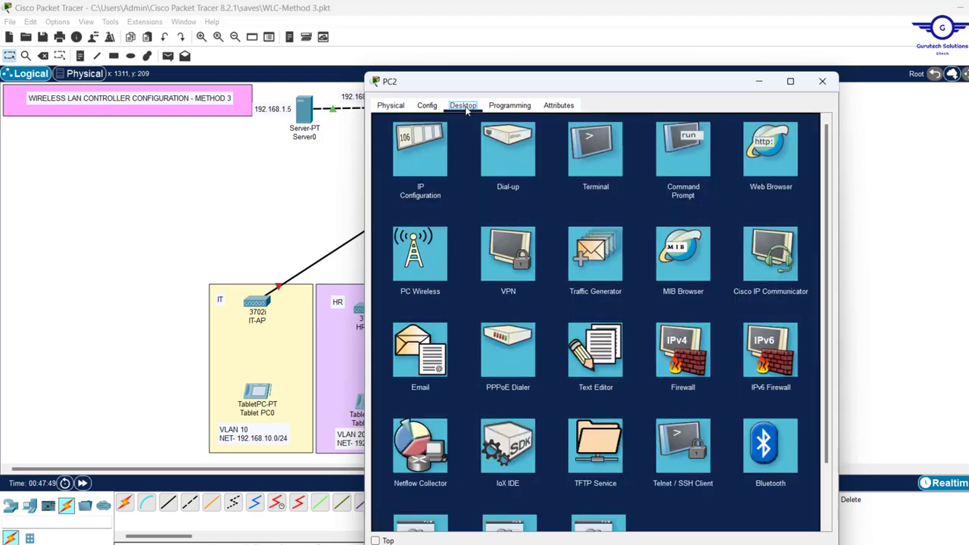
click(427, 140)
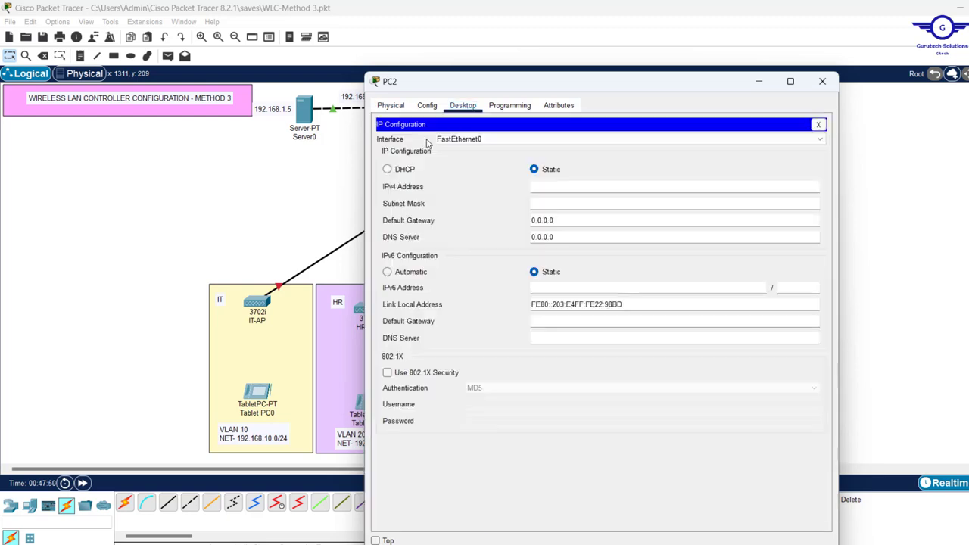
click(550, 188)
text(192.168.50.5)
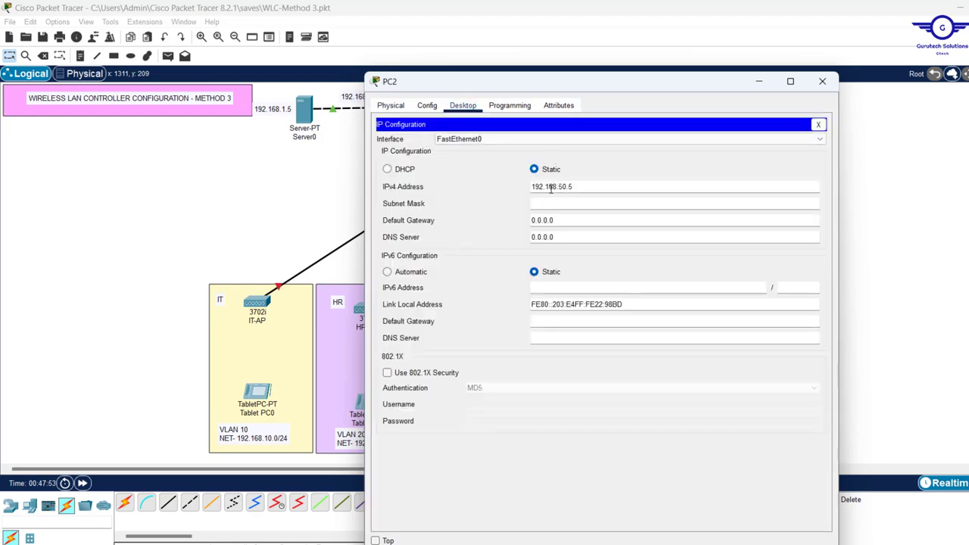
key(BackSpace)
text(6)
click(566, 202)
drag(572, 220, 448, 223)
text(192.168.50.5)
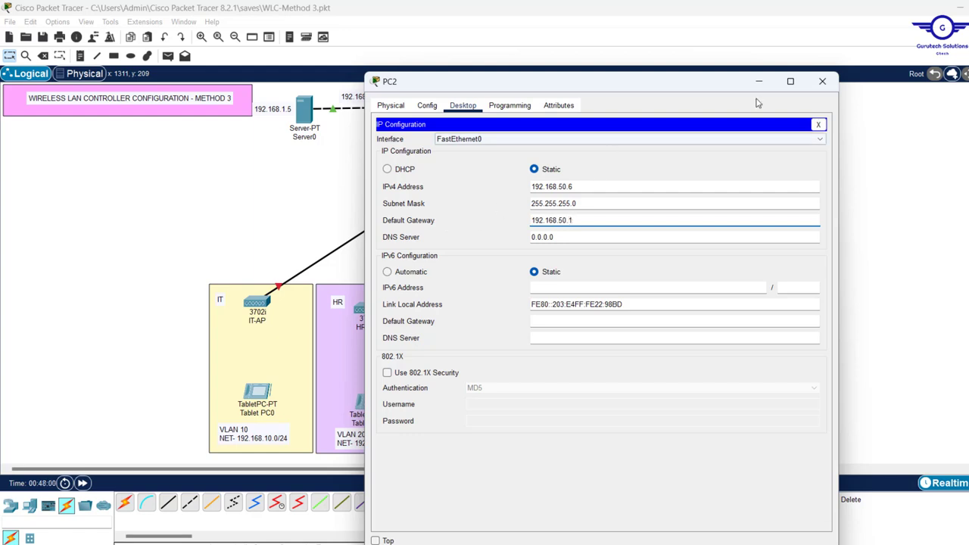
click(817, 124)
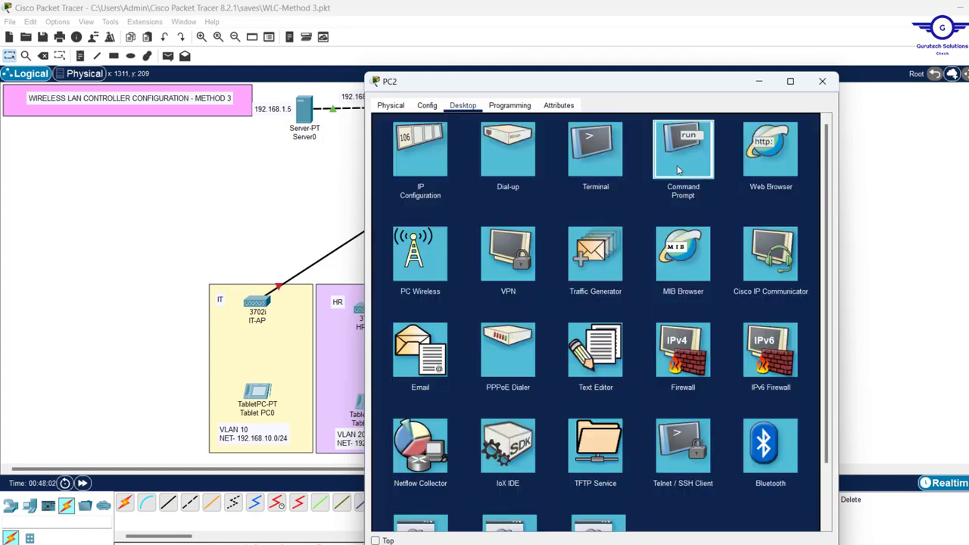
Ping 192.168.50.5 from PC2's command prompt, getting 3 of 4 replies
click(676, 165)
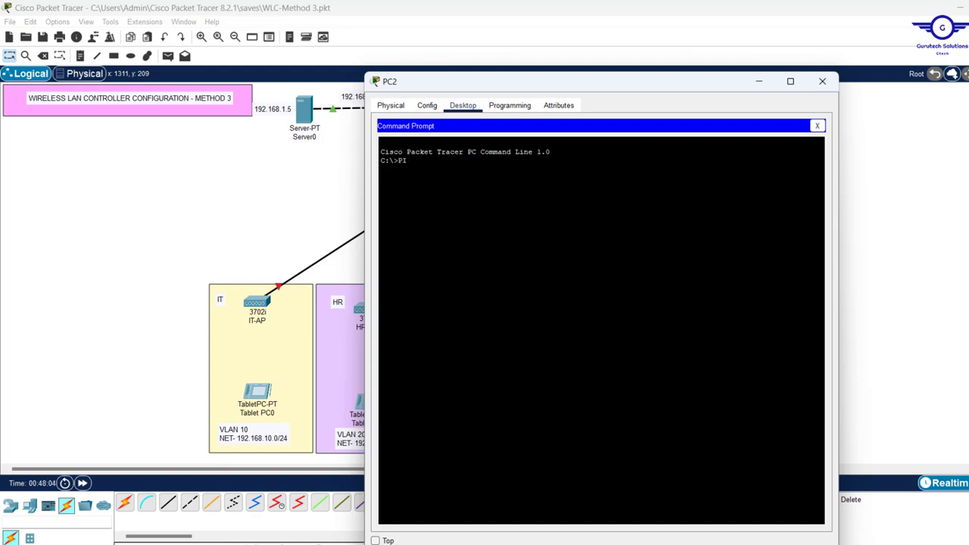
text(PING)
right_click(480, 171)
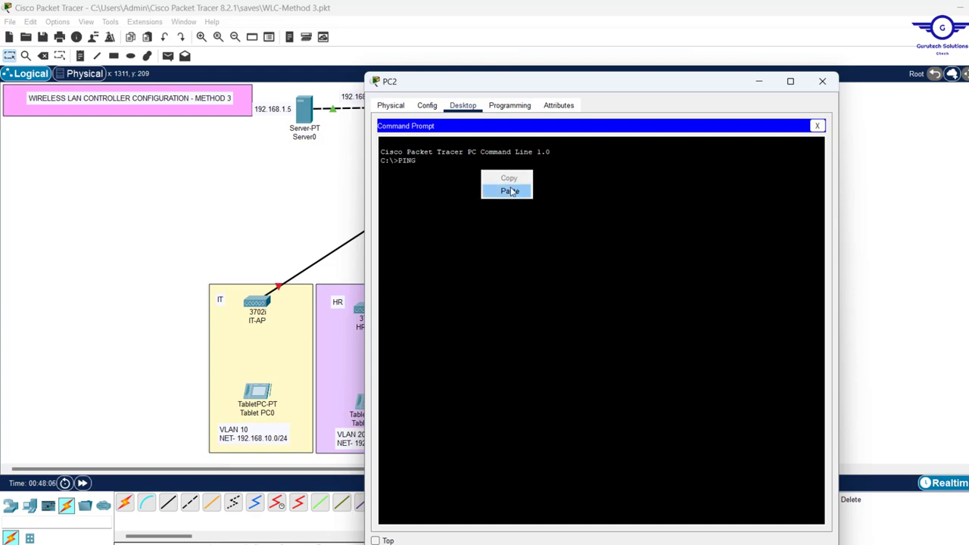
click(510, 188)
key(Return)
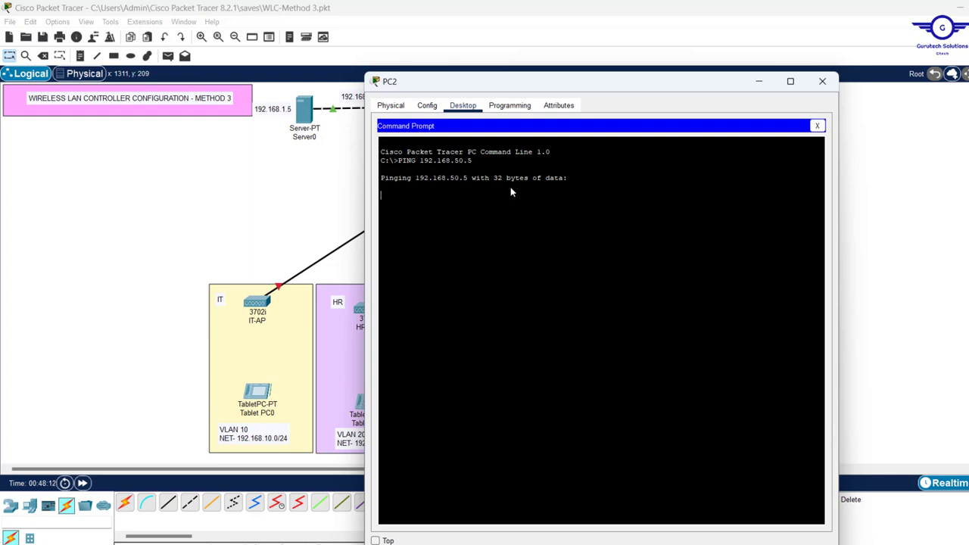
click(816, 126)
click(761, 162)
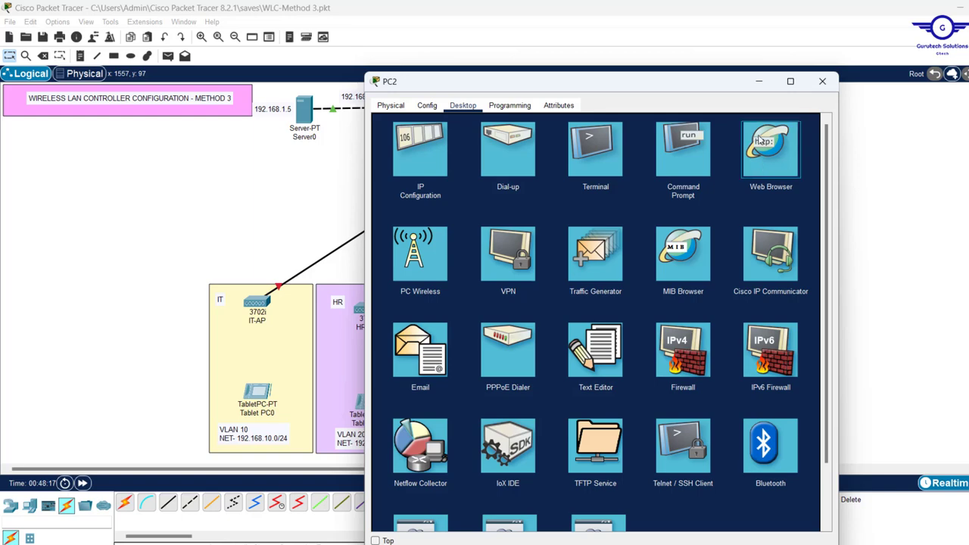
Browse to 192.168.50.5 in PC2's web browser to reach the WLC admin-account page
click(760, 140)
click(665, 138)
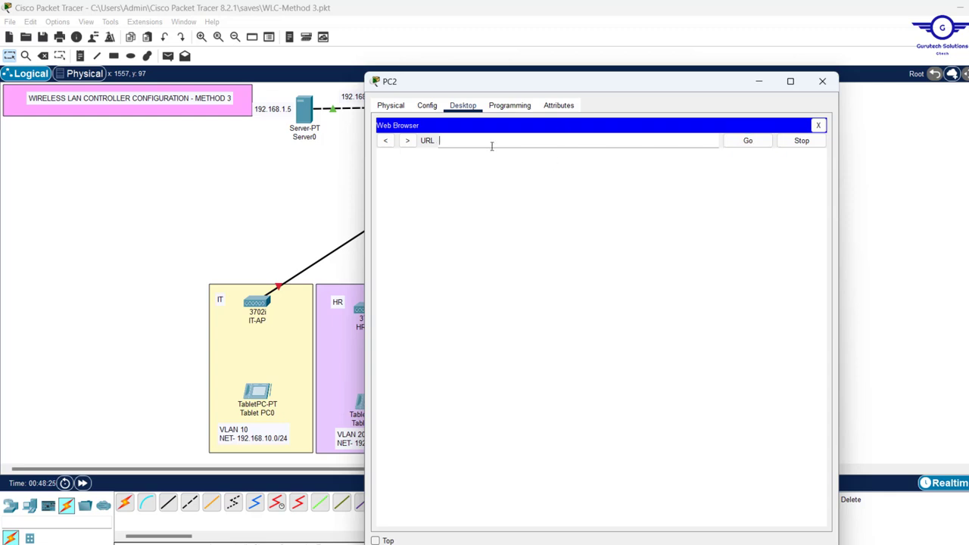
text(192.168.50.5)
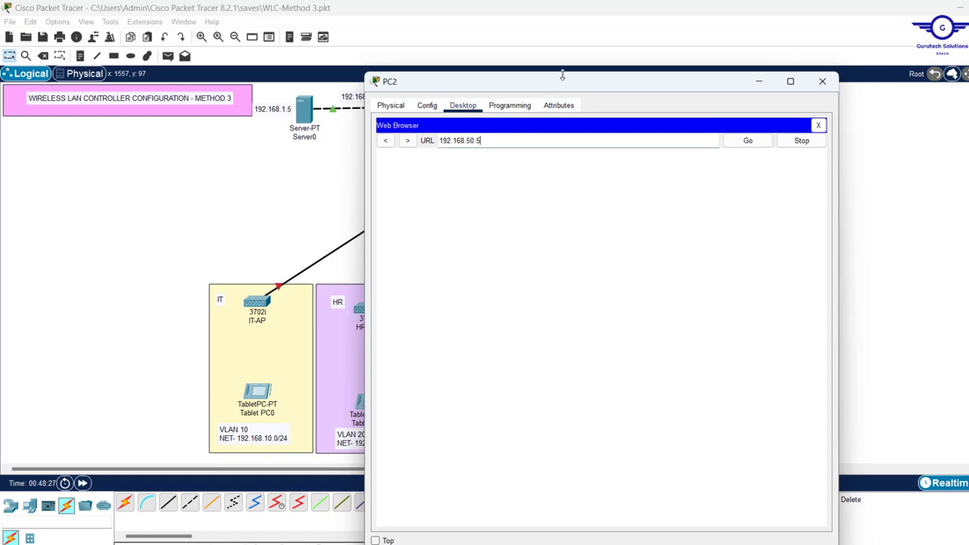
drag(557, 87, 557, 54)
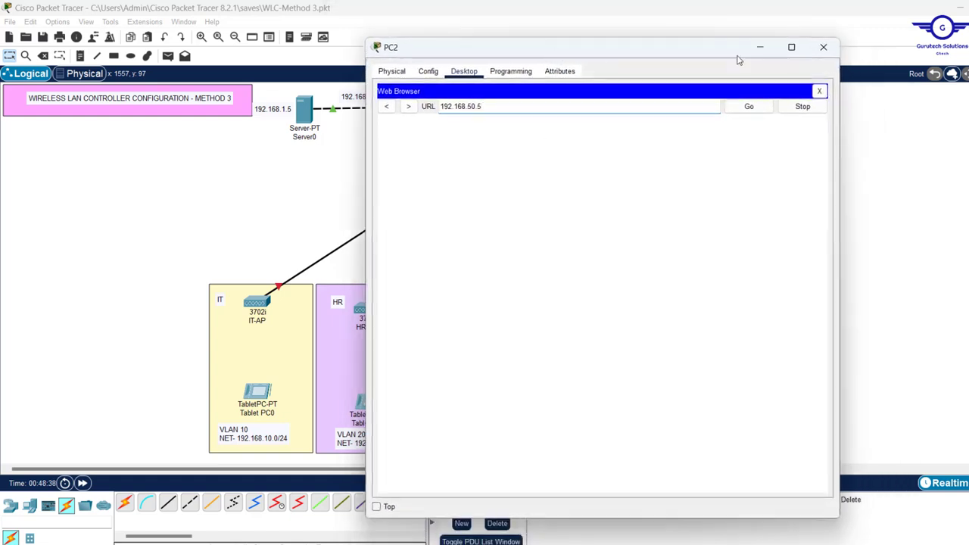
click(749, 108)
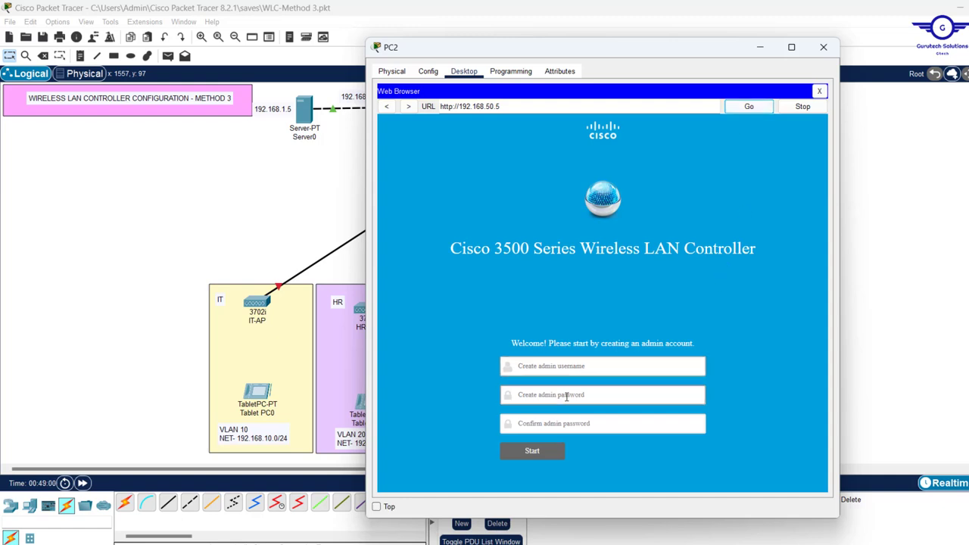
Create the controller admin account with username admin and a confirmed password, then start setup
click(573, 365)
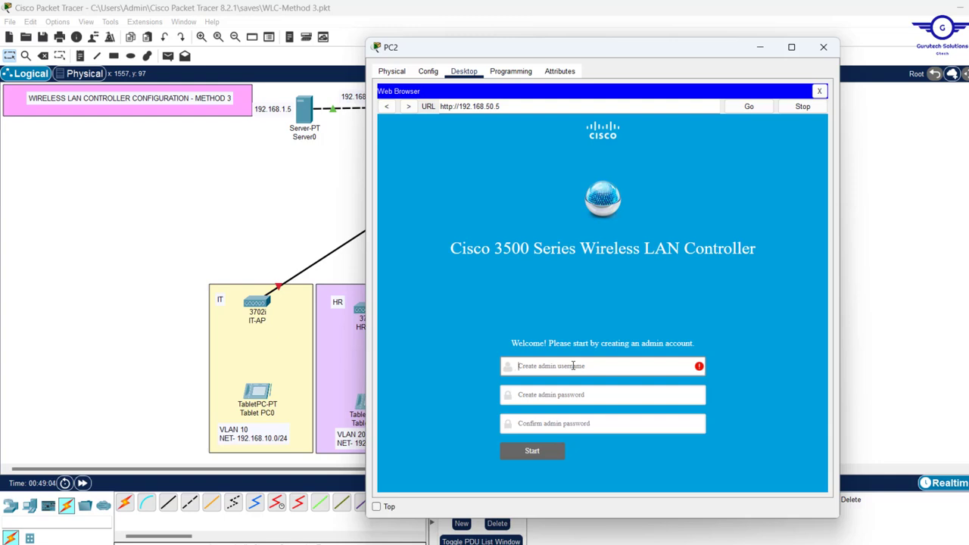
text(admin)
click(532, 394)
text(••)
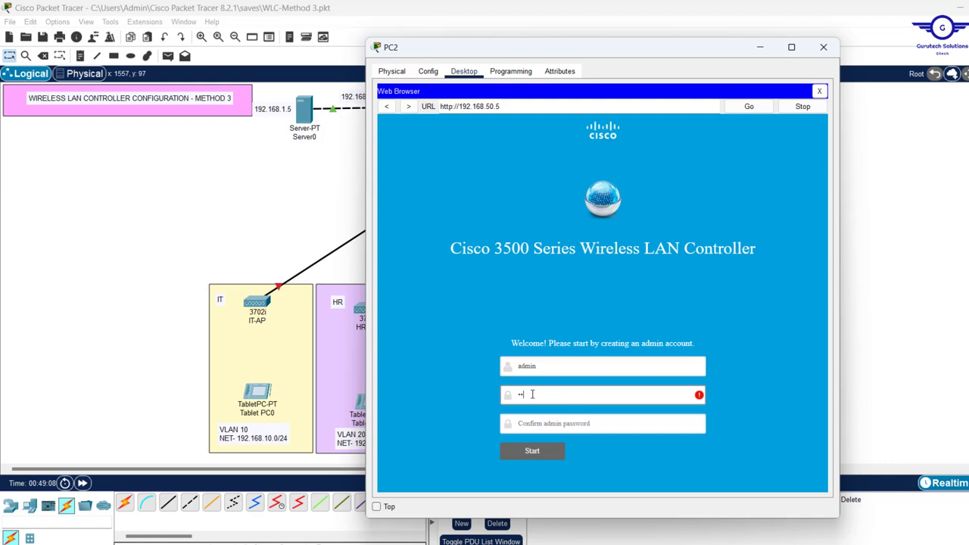
text(••••••)
click(534, 426)
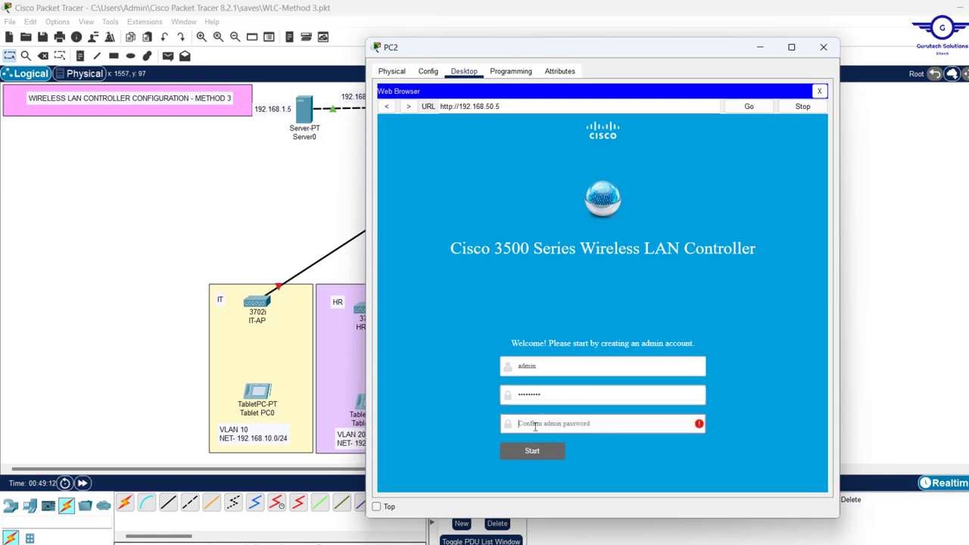
text(•••••••••)
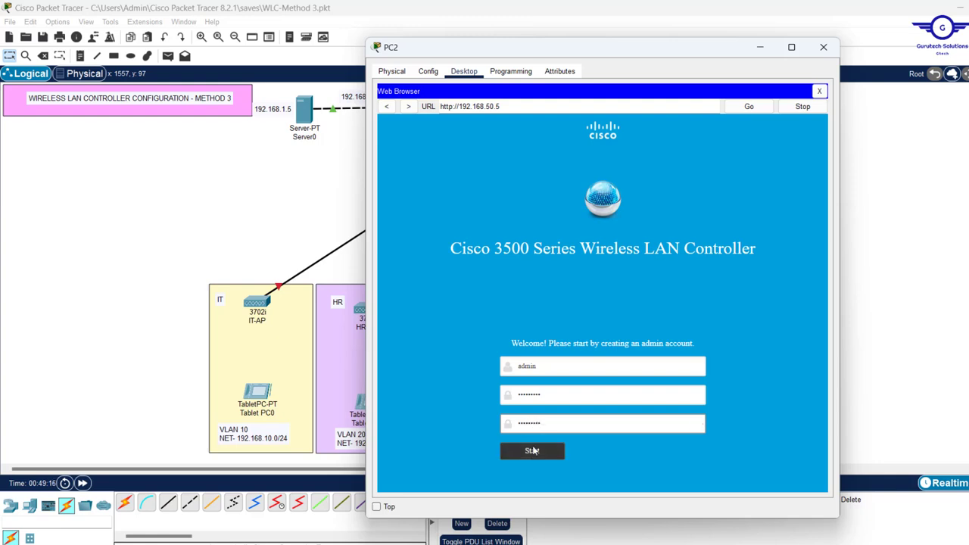
click(532, 450)
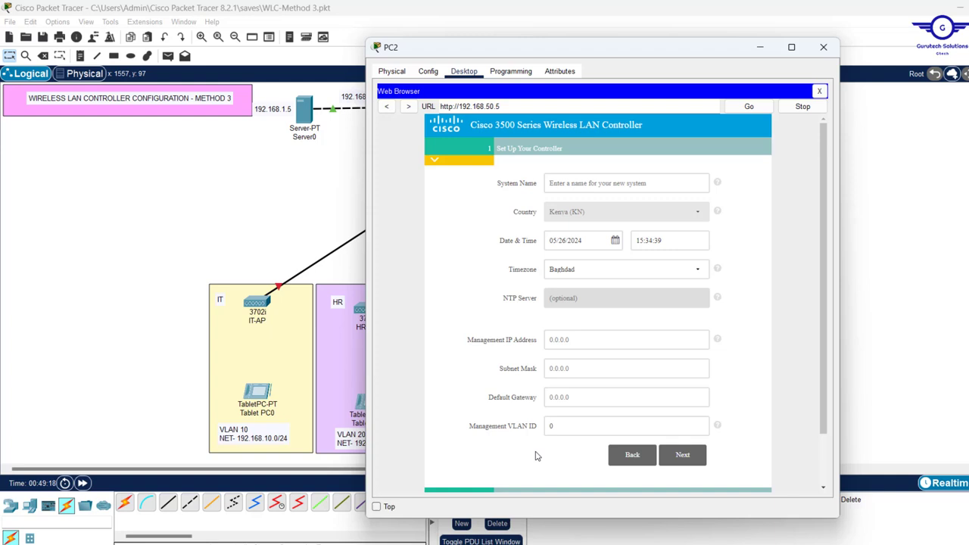
Name the controller GTECH-WLC and paste 192.168.50.5 as its management IP
click(583, 183)
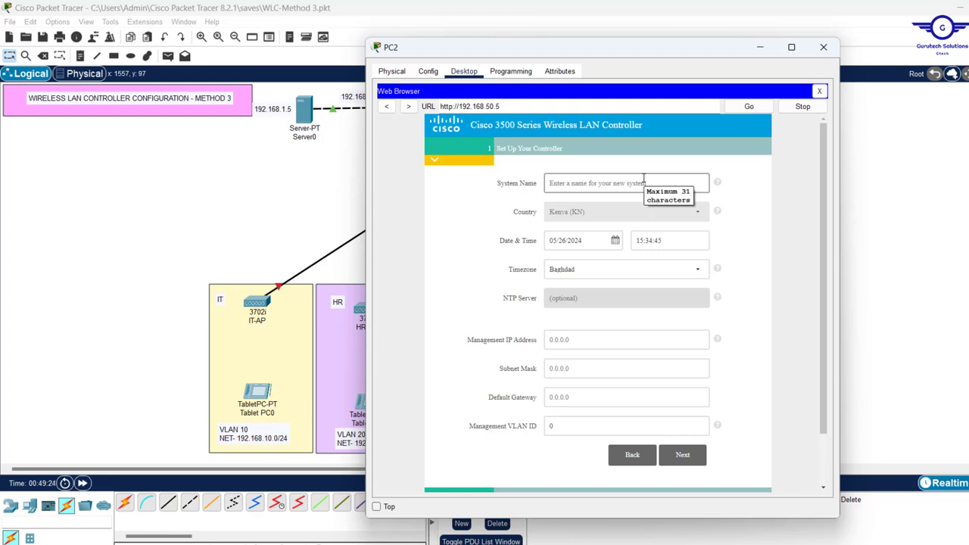
click(615, 185)
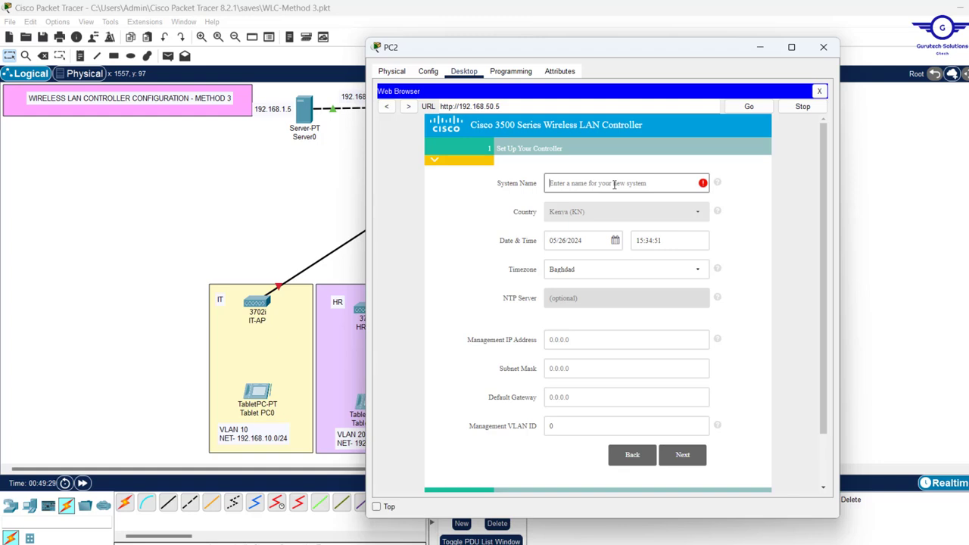
text(WLC)
key(Home)
text(GTECH-)
click(589, 340)
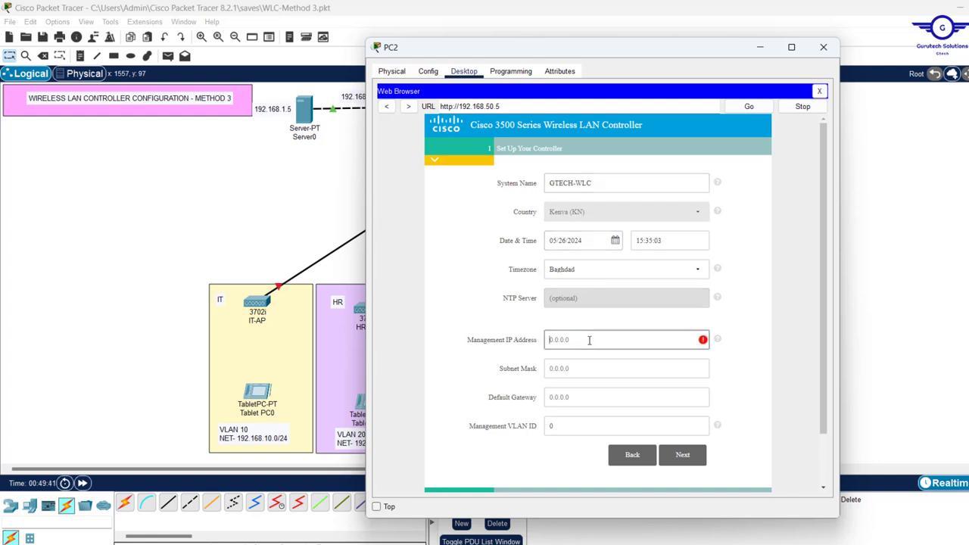
text(192.168.50.5)
Enter subnet mask 255.255.255.0, gateway 192.168.50.1 and management VLAN ID 50
drag(499, 106, 459, 107)
key(ctrl+c)
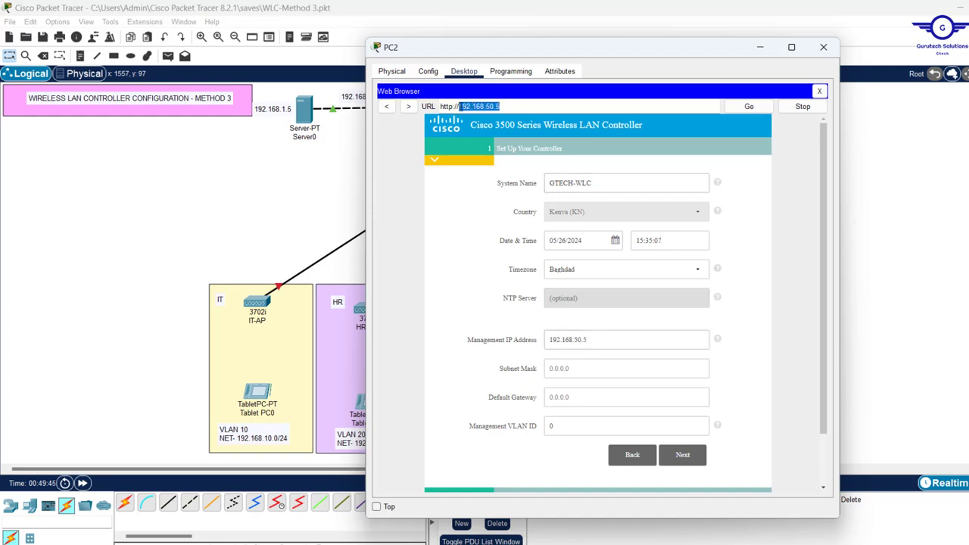
click(557, 370)
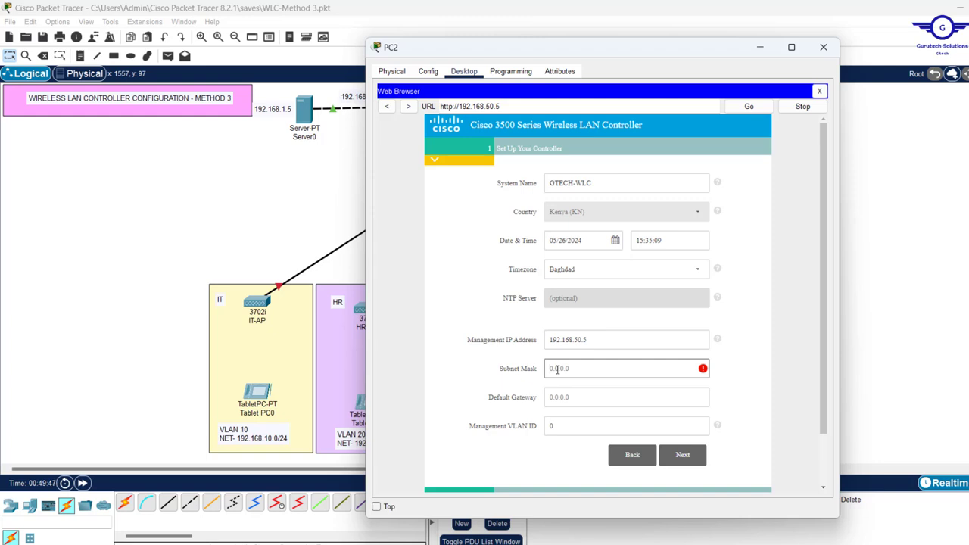
text(255.255.255.0)
click(603, 401)
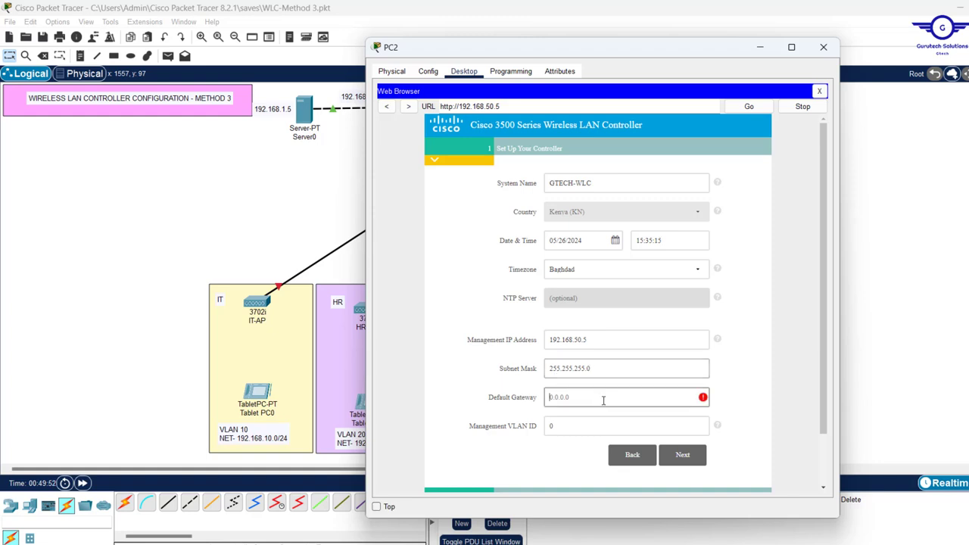
key(ctrl+v)
key(BackSpace)
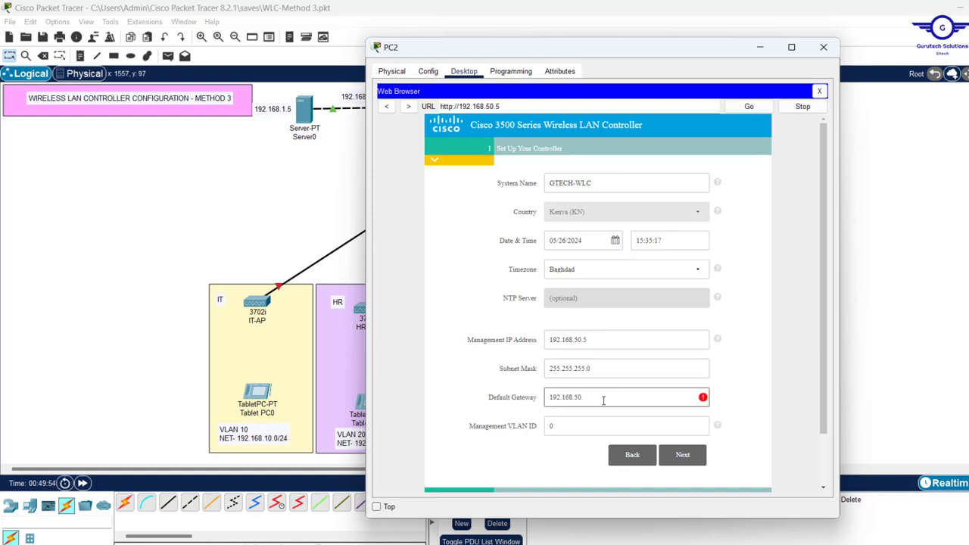
text(1)
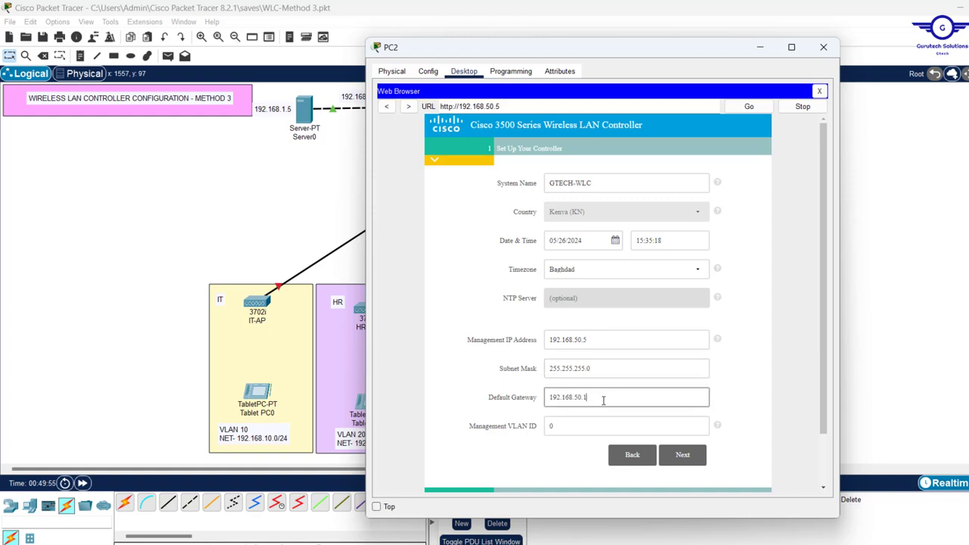
click(557, 425)
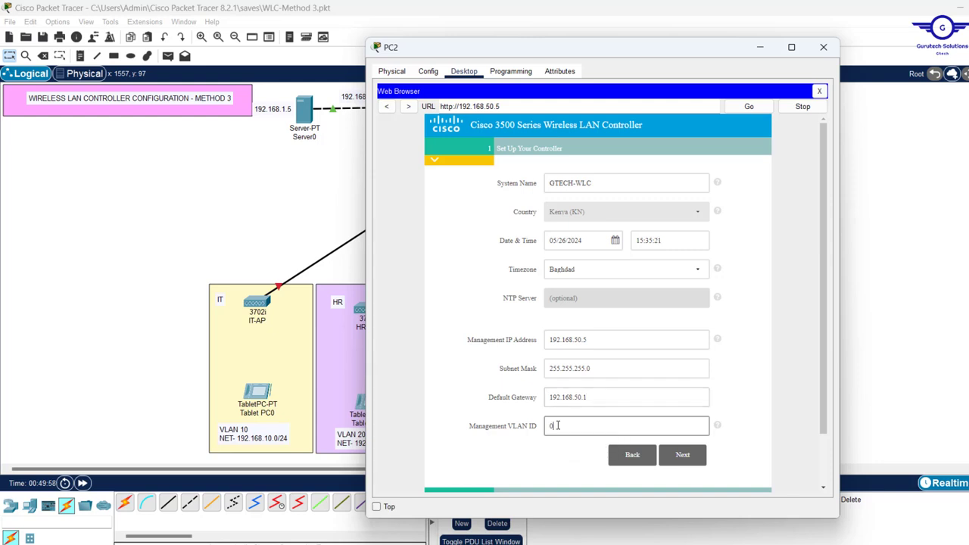
text(5)
drag(558, 425, 550, 426)
Name the employee wireless network test@1234
click(684, 456)
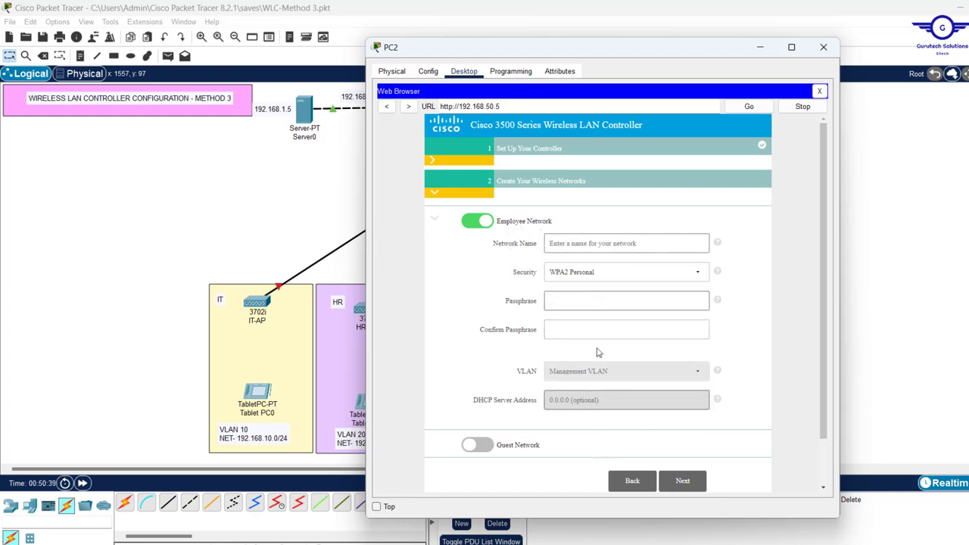
click(578, 243)
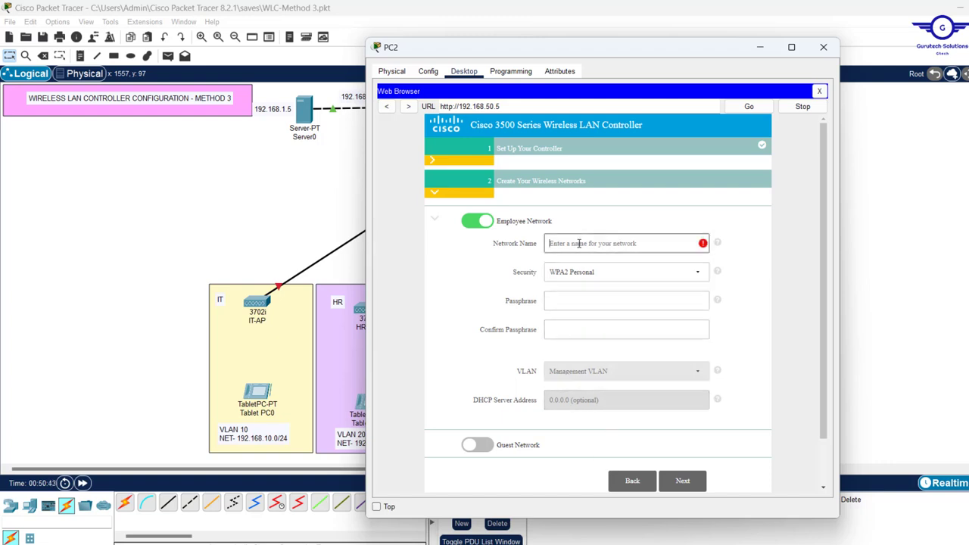
text(T)
key(BackSpace)
text(test@123)
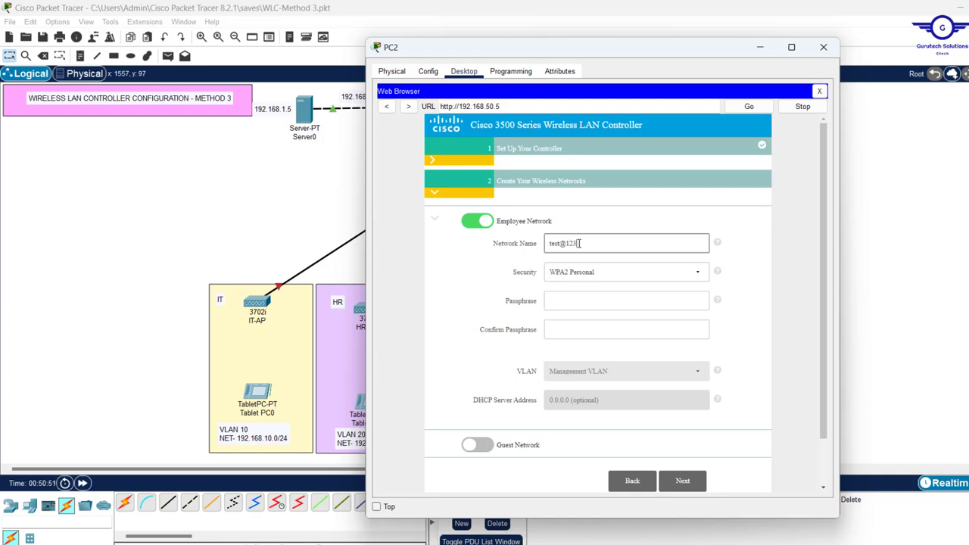
text(4)
drag(598, 243, 498, 248)
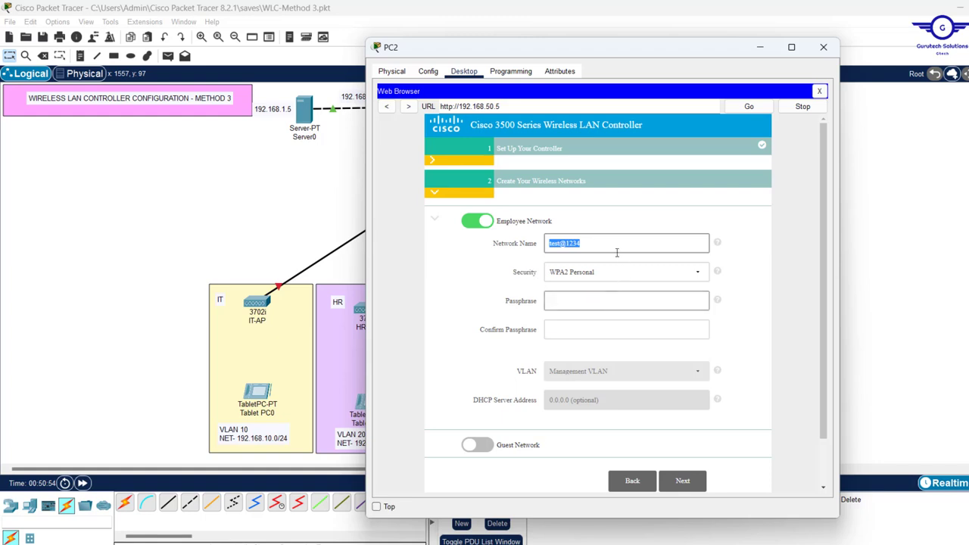
Secure it with WPA2 Personal, entering and confirming the network passphrase
click(562, 301)
text(test@1234)
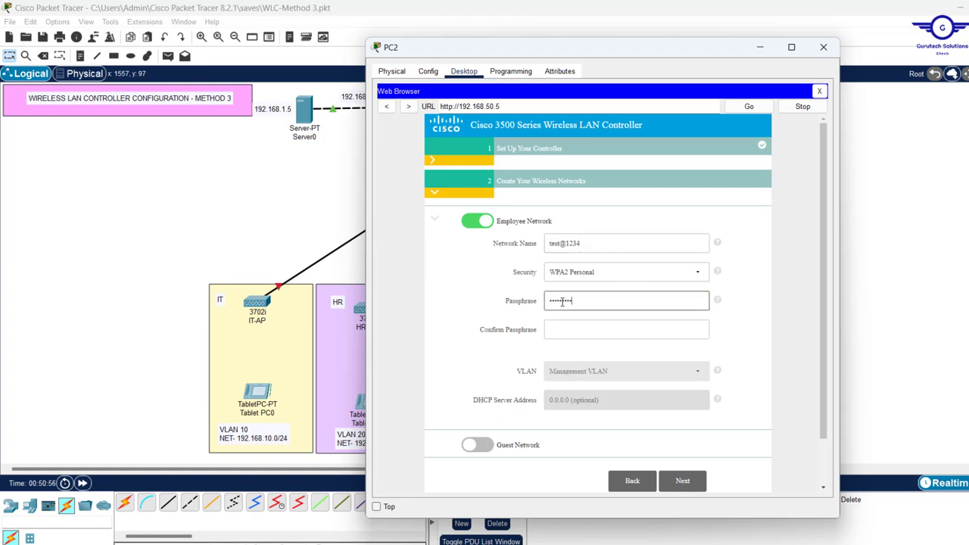
click(580, 330)
text(test@1234)
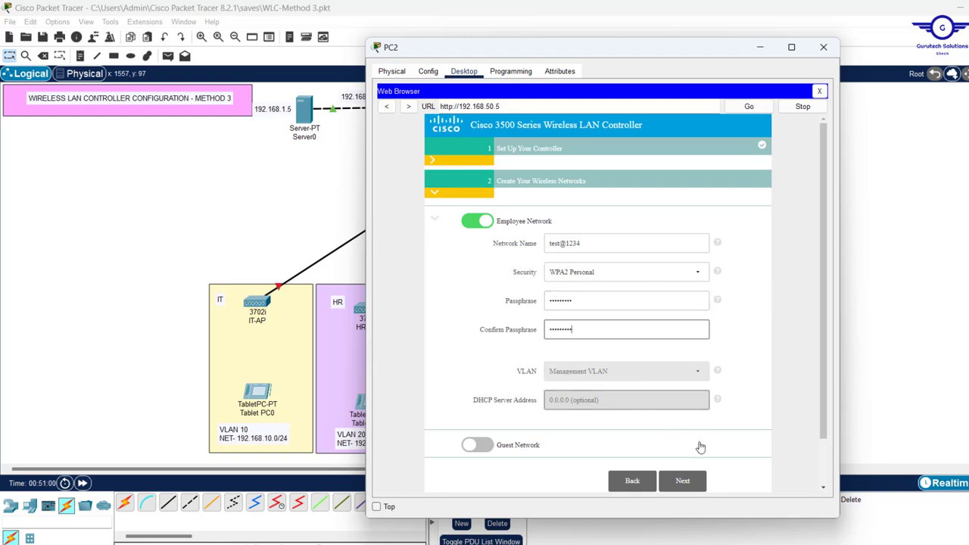
click(689, 488)
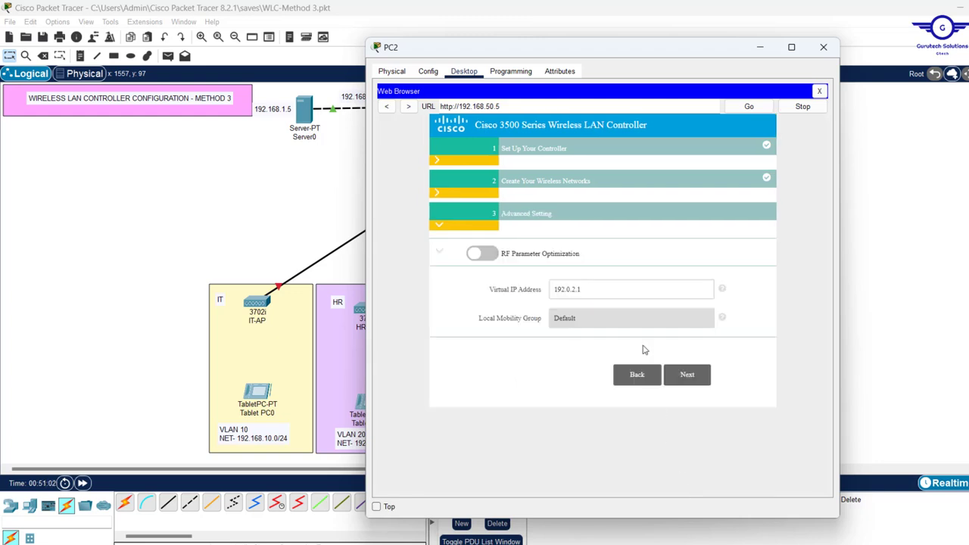
Advance to the settings summary and review the management IP settings
click(595, 292)
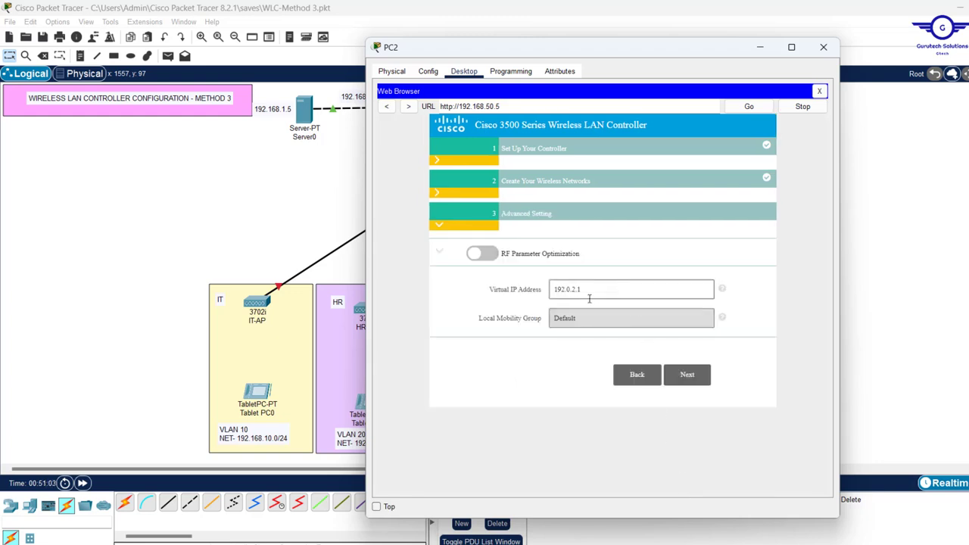
click(690, 377)
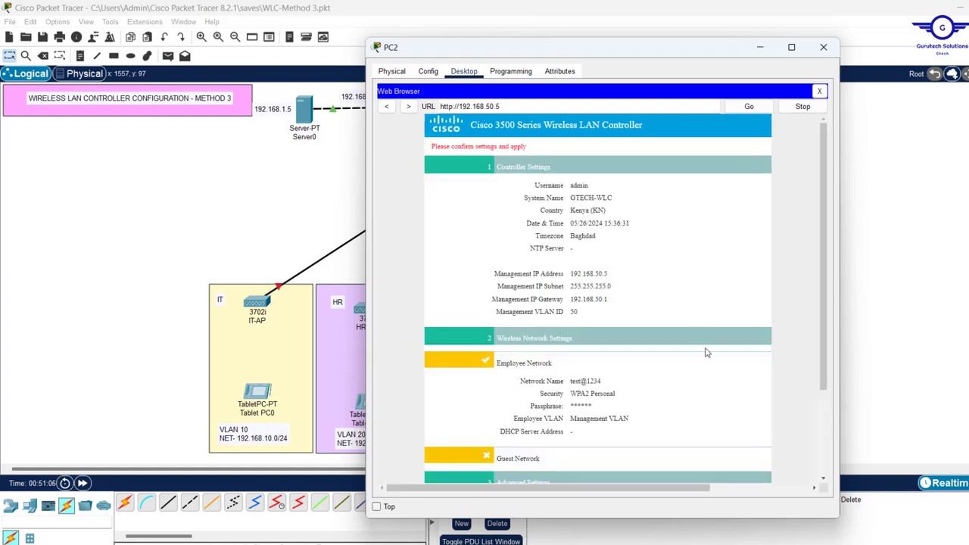
scroll(706, 353, down, 2)
scroll(706, 352, up, 2)
drag(594, 315, 491, 280)
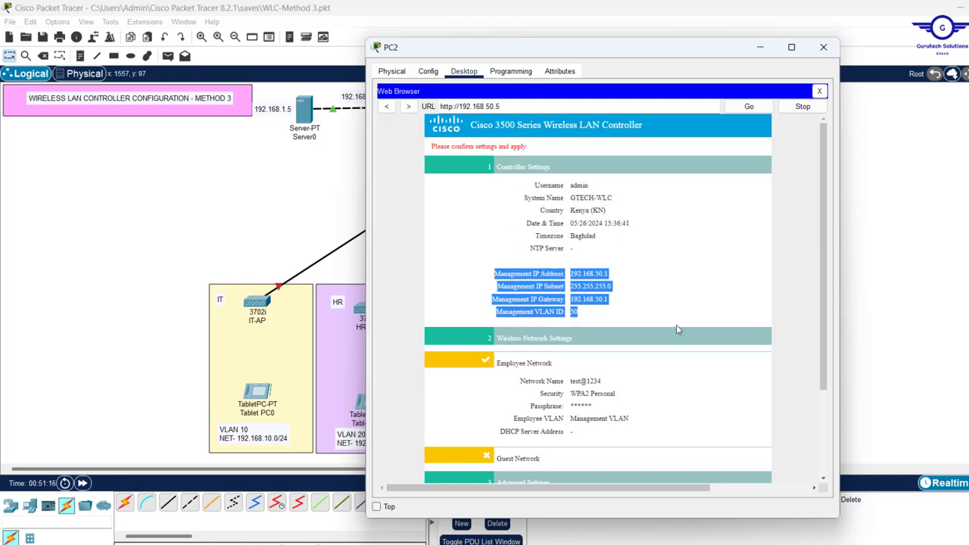
scroll(676, 324, down, 3)
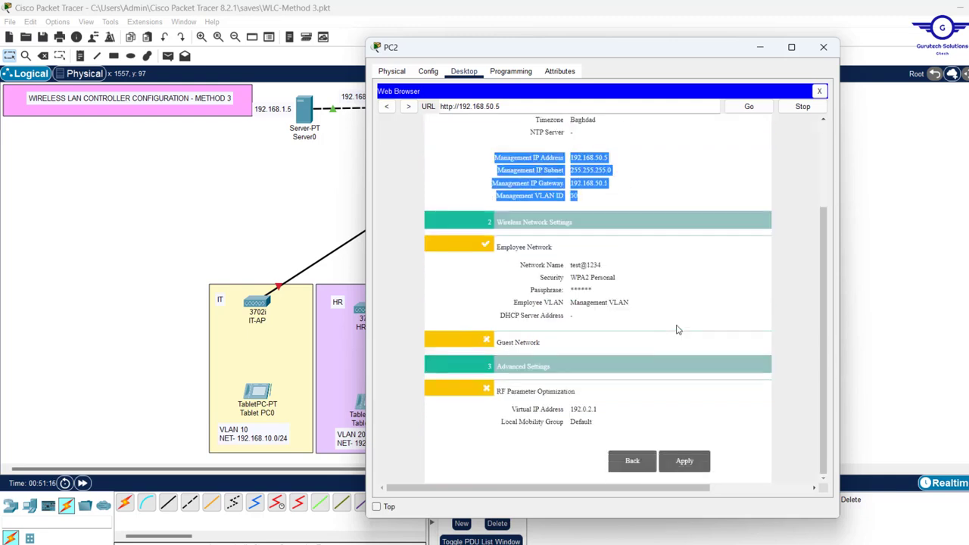
Apply the controller settings, confirm the reboot, and close PC2's browser and window
click(685, 462)
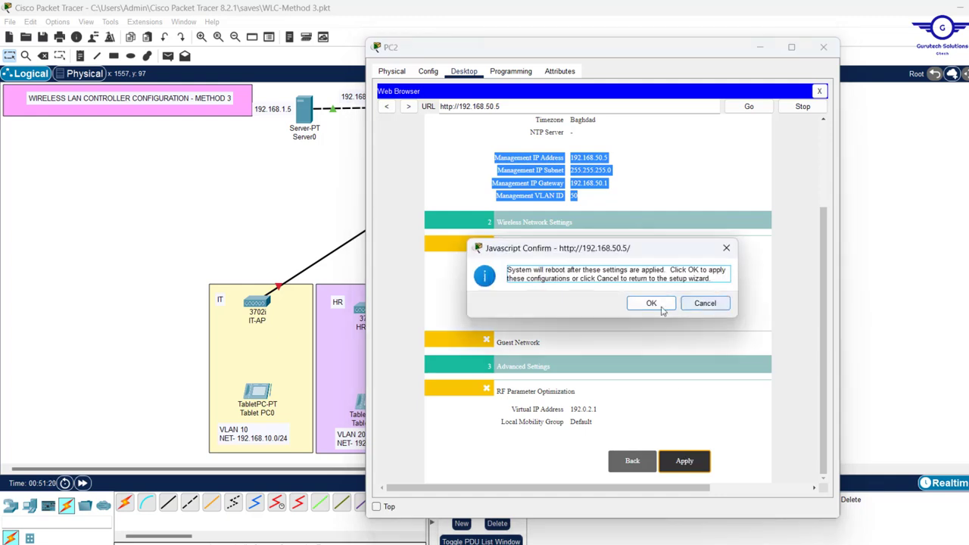
click(649, 303)
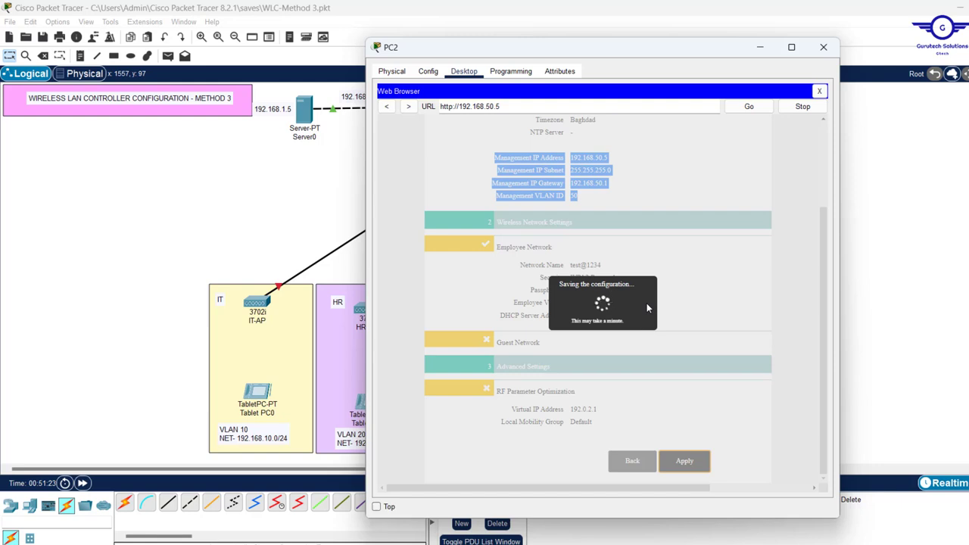
click(821, 92)
click(758, 48)
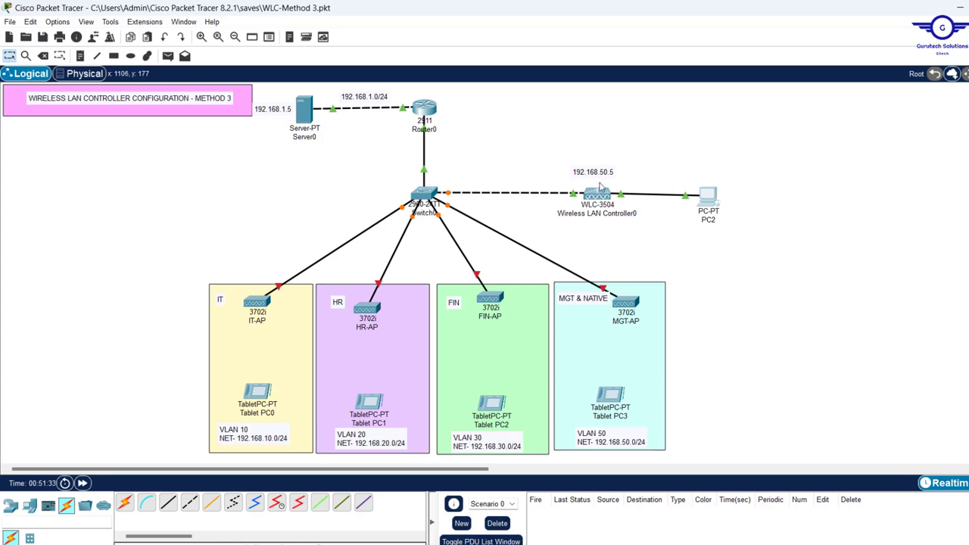
mouse_move(601, 196)
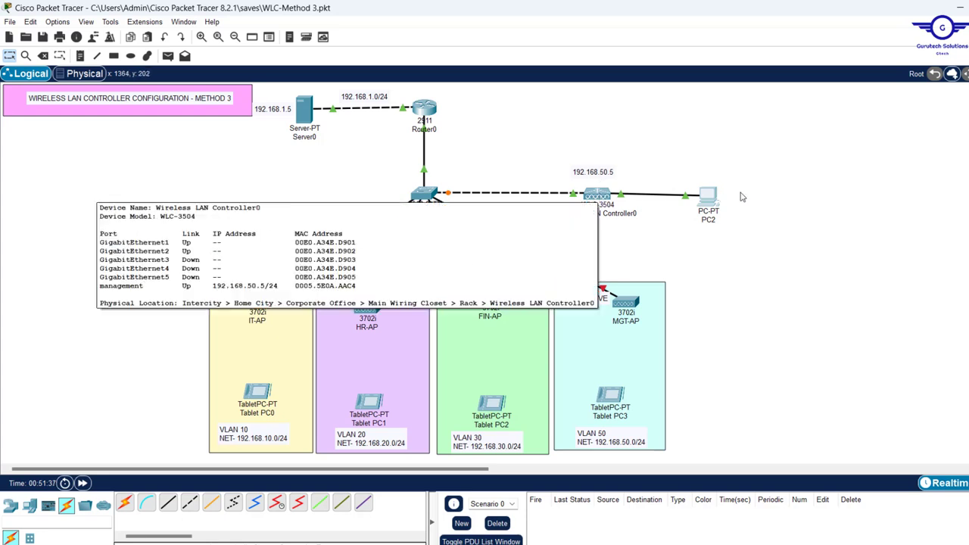
mouse_move(710, 200)
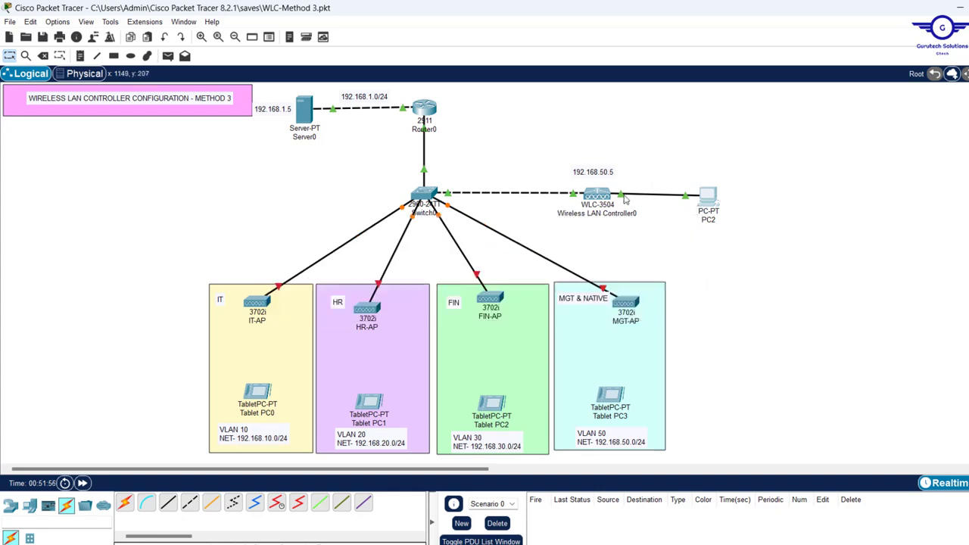
Recable PC2 Fa0 to Switch0 Fa0/7 instead of the controller, and move PC2 left of the switch
key(Delete)
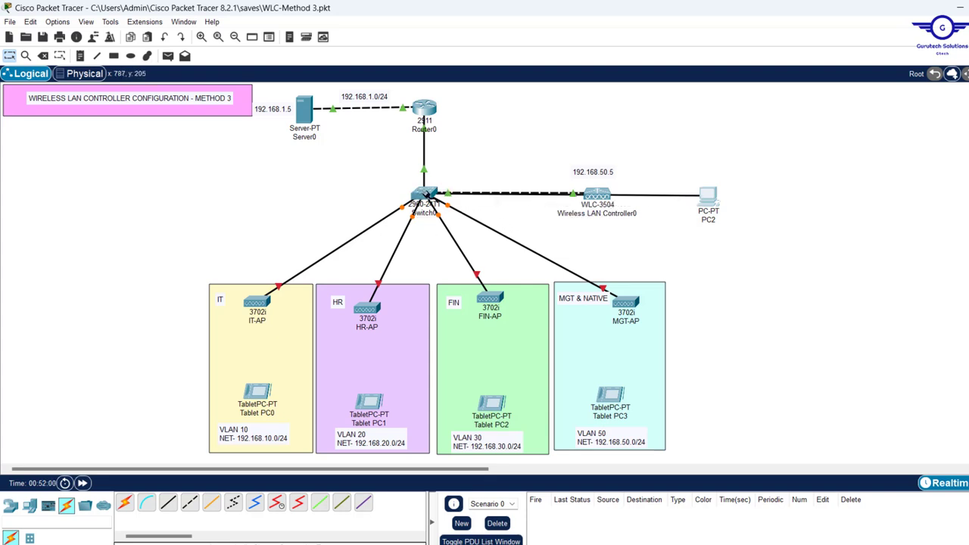
click(426, 195)
click(426, 195)
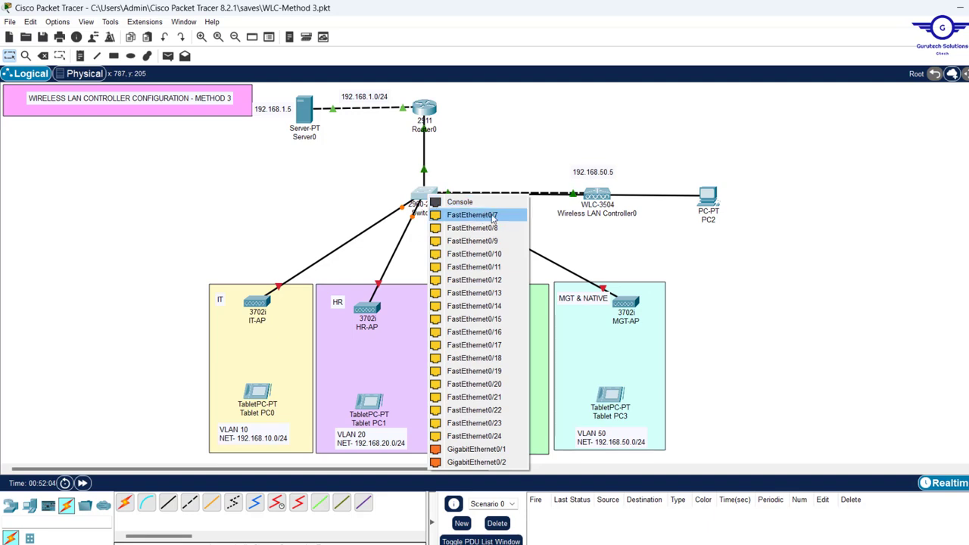
click(492, 216)
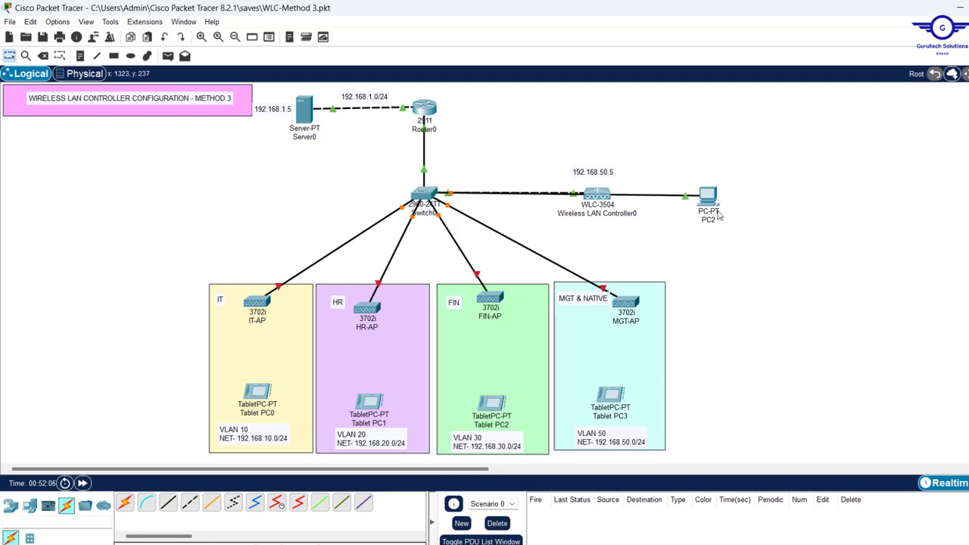
drag(710, 201, 224, 212)
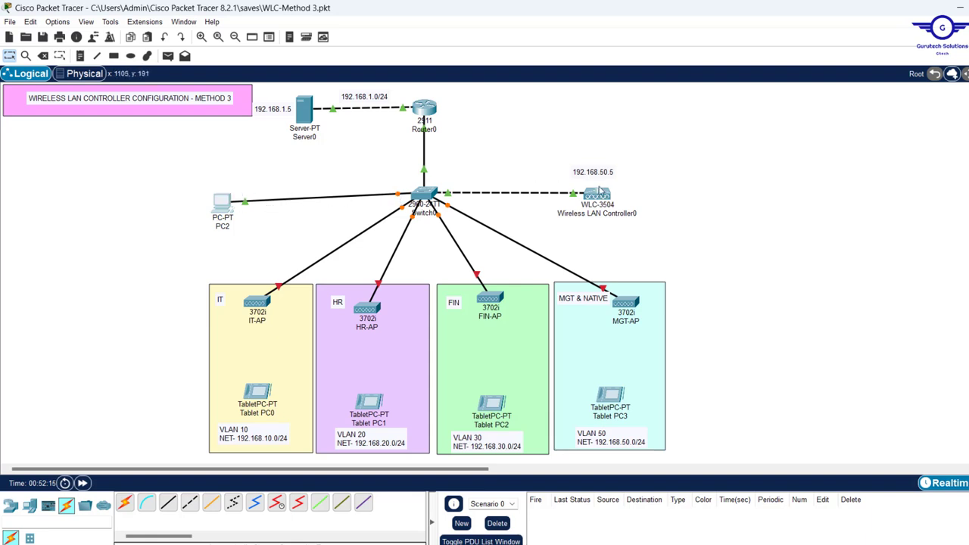
Assign Switch0's FastEthernet0/7 to access VLAN 50:MGT in the Config tab
click(423, 198)
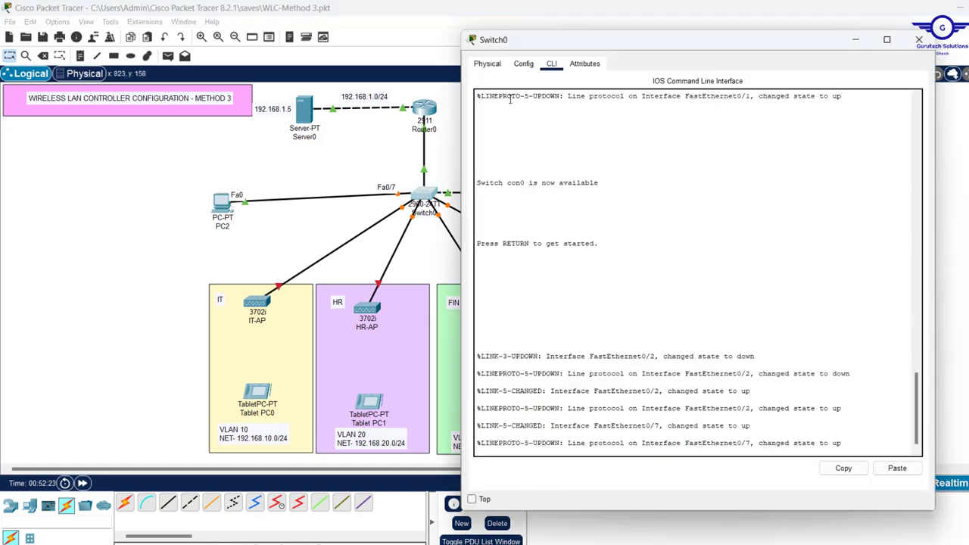
click(526, 65)
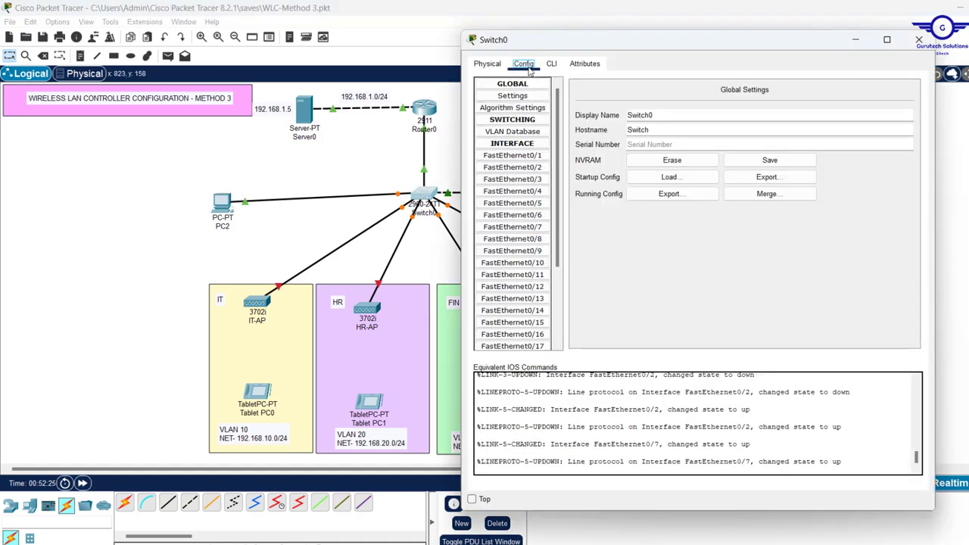
click(529, 228)
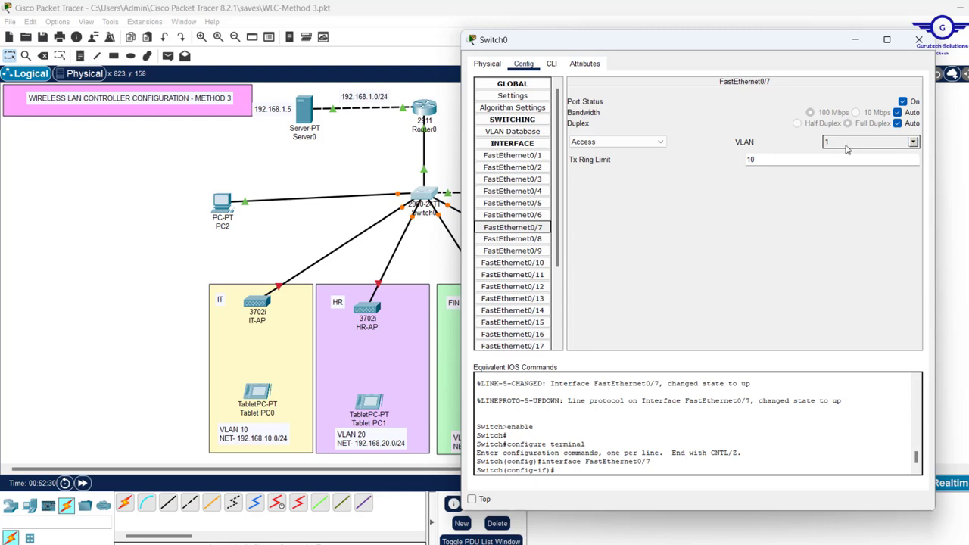
click(913, 143)
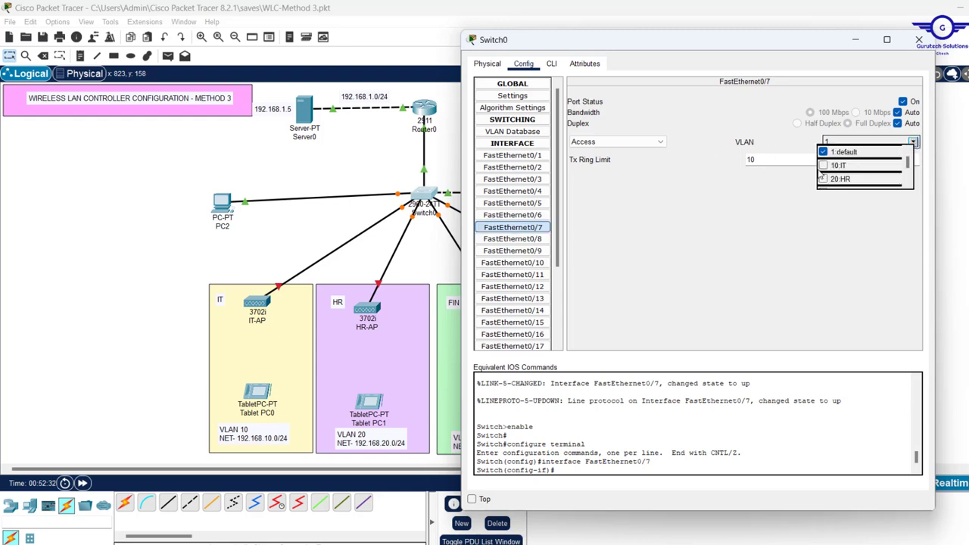
scroll(912, 168, down, 1)
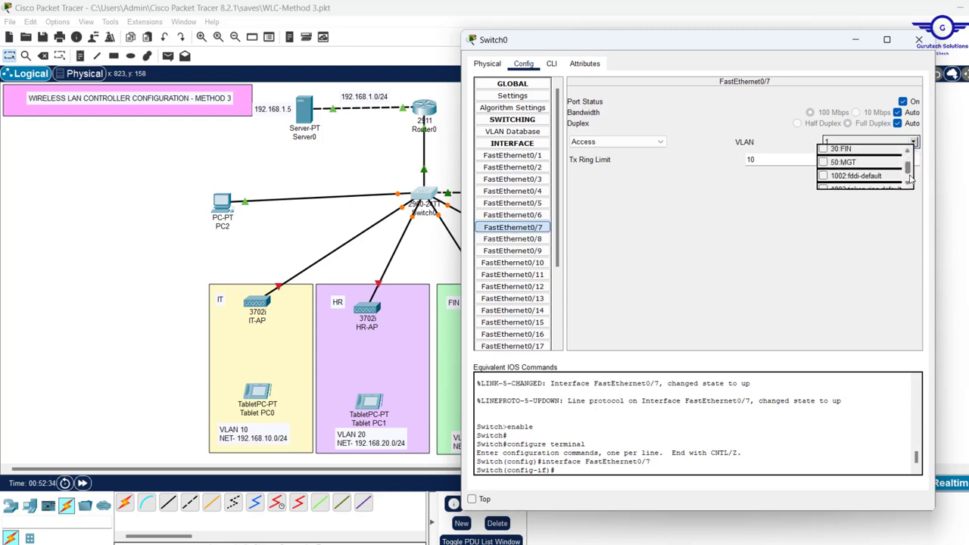
click(823, 162)
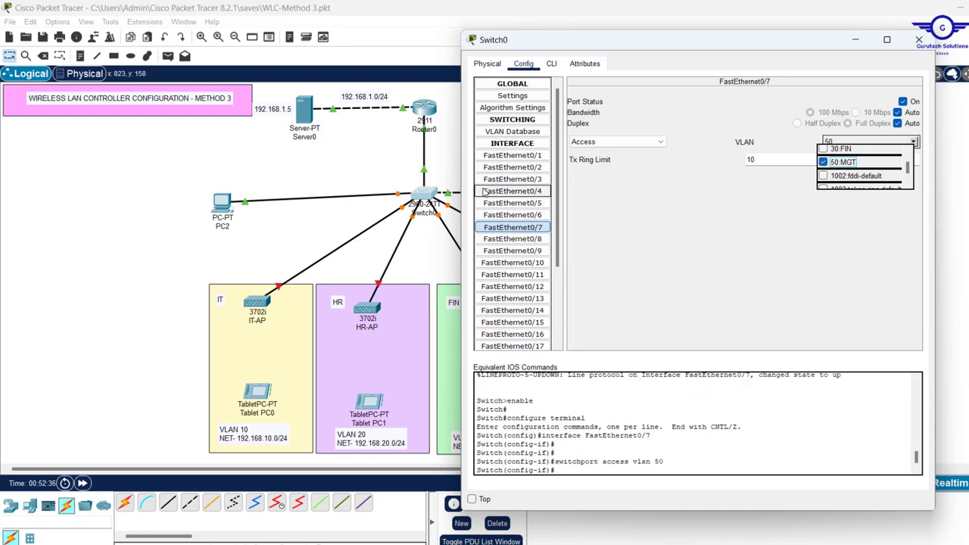
click(551, 64)
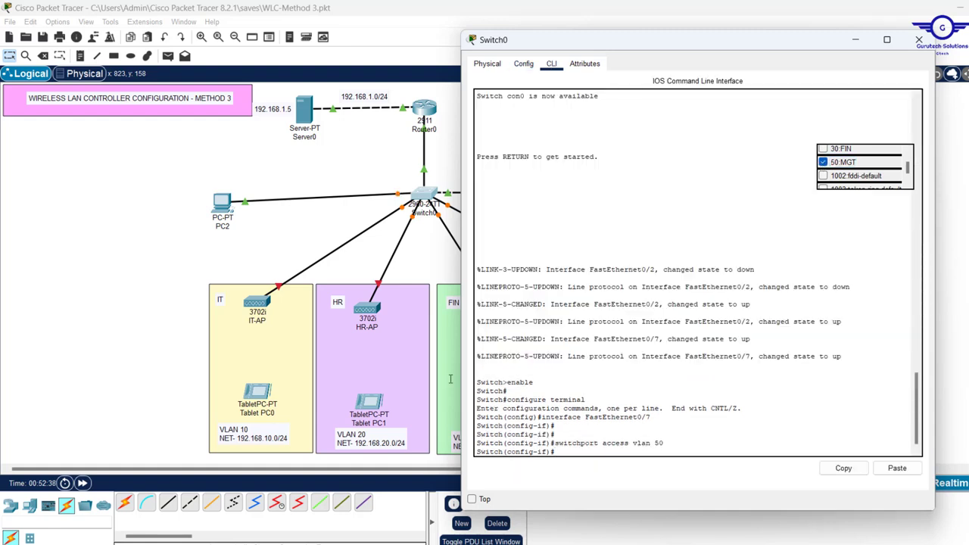
click(274, 236)
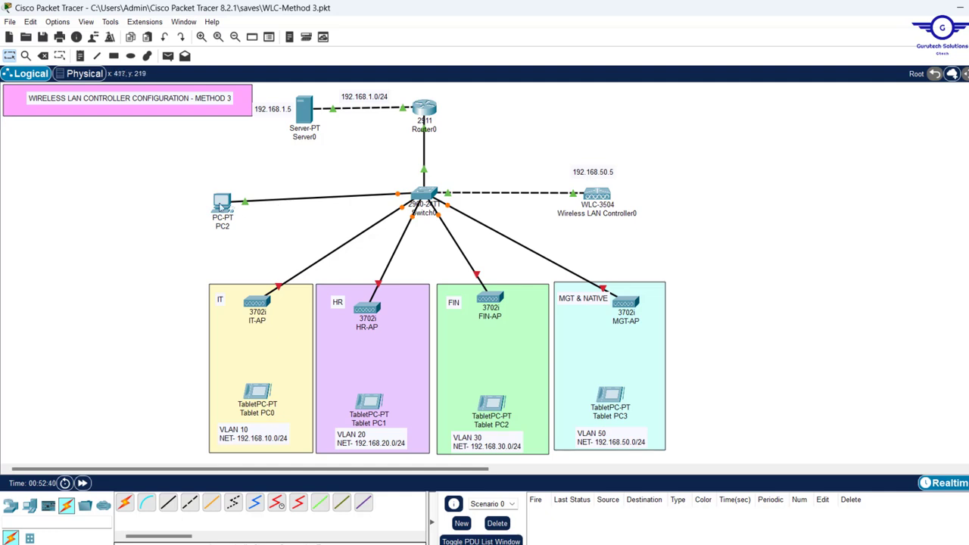
Run a continuous ping -t 192.168.50.5 from PC2's command prompt
drag(220, 205, 240, 204)
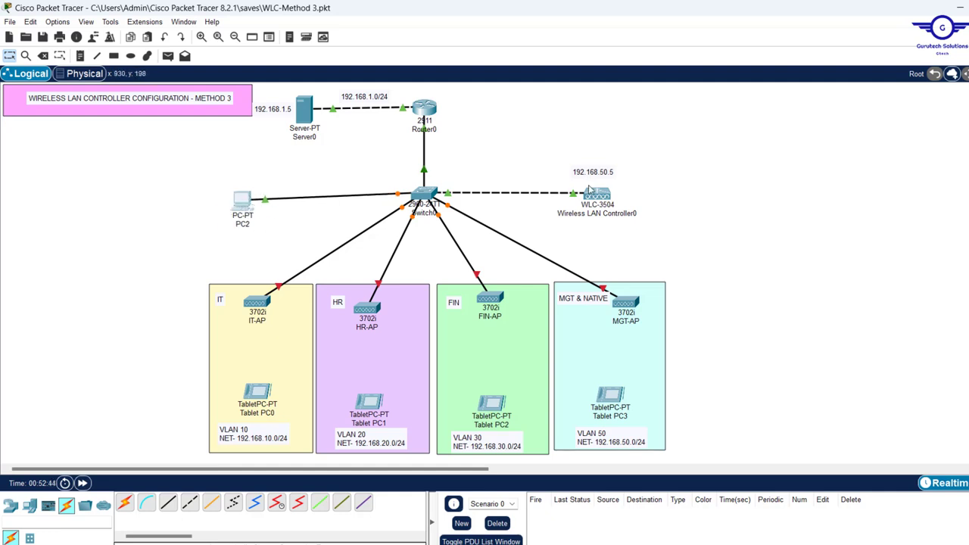
mouse_move(555, 224)
mouse_move(396, 199)
click(242, 202)
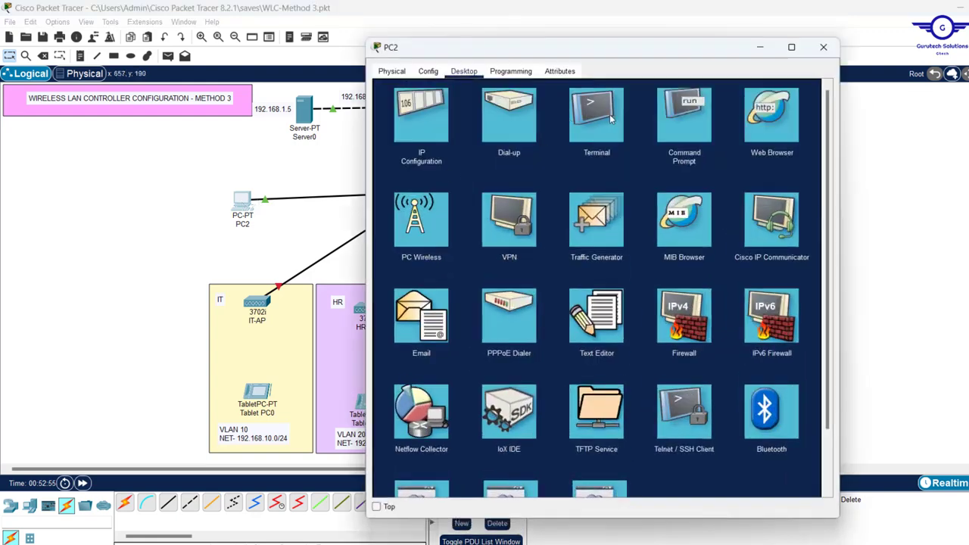
click(672, 122)
text(PING 192.168.50.5)
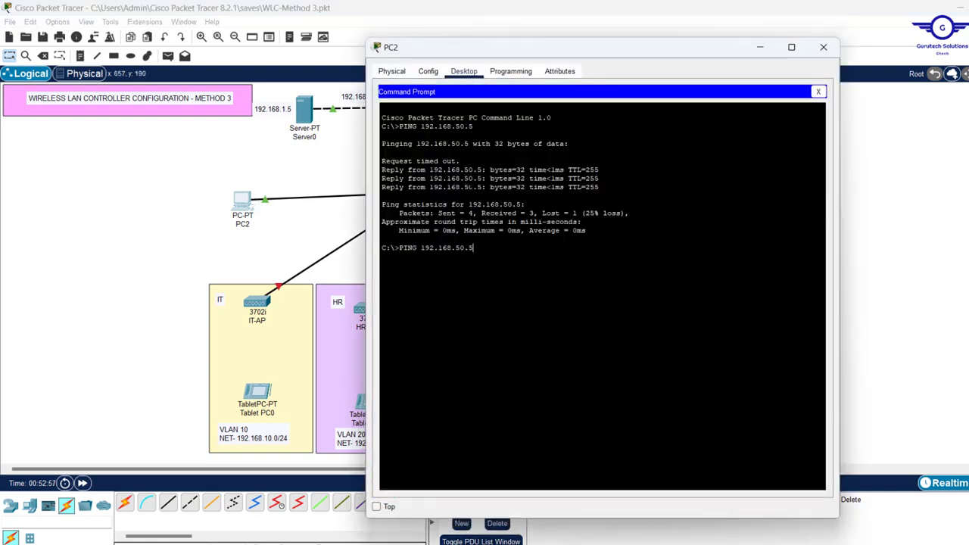
key(Left)
key(Left)
key(Left)
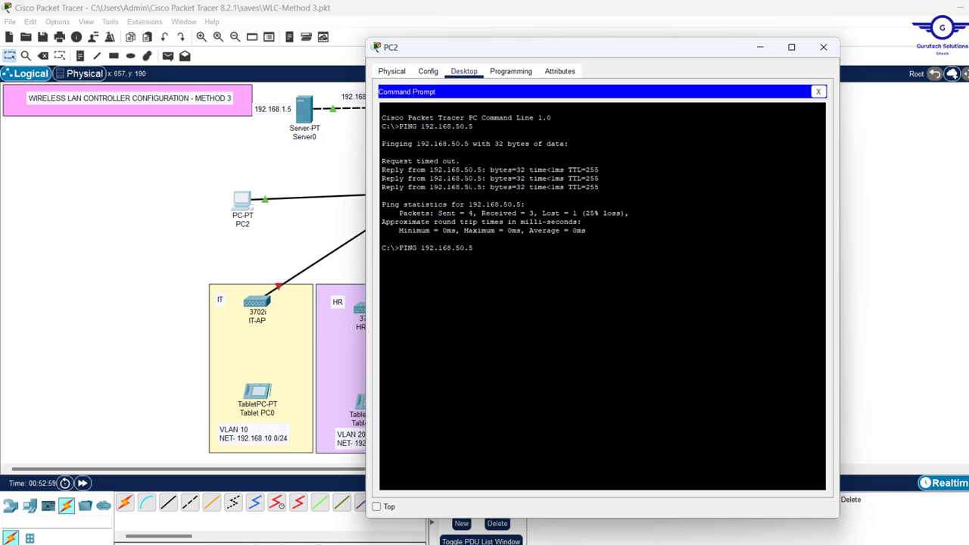
text(-t)
key(Return)
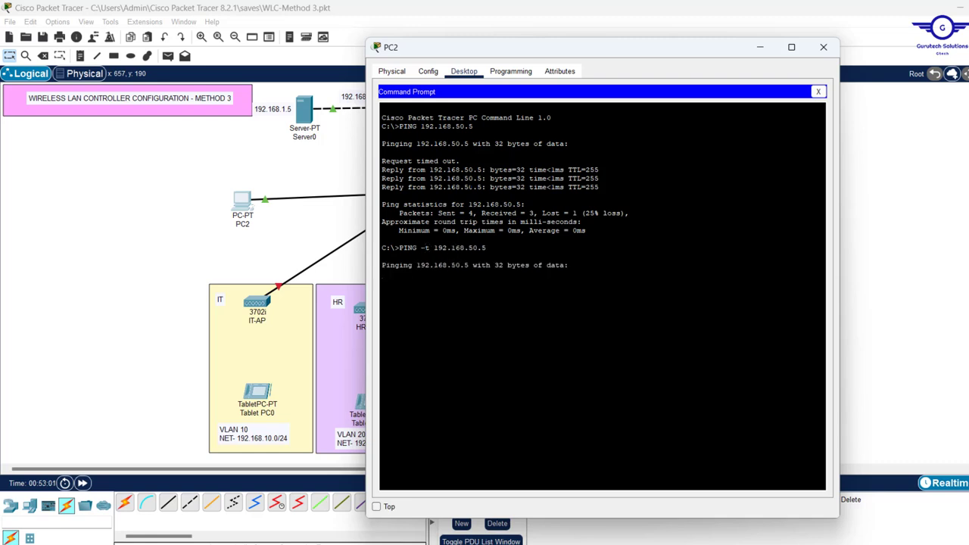
Watch the replies (12 of 14), stop the ping with Ctrl+C, and close the command prompt
double_click(426, 248)
click(318, 225)
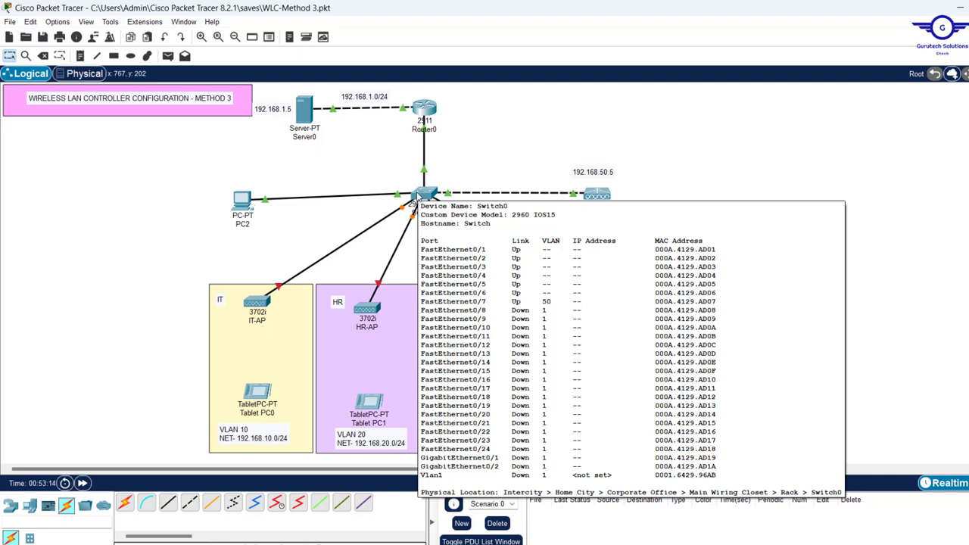
click(240, 203)
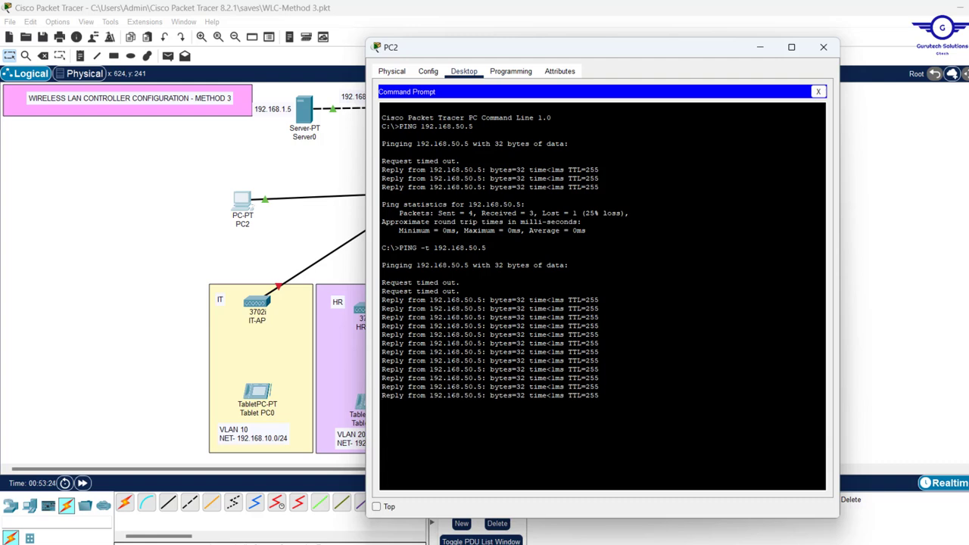
key(ctrl+c)
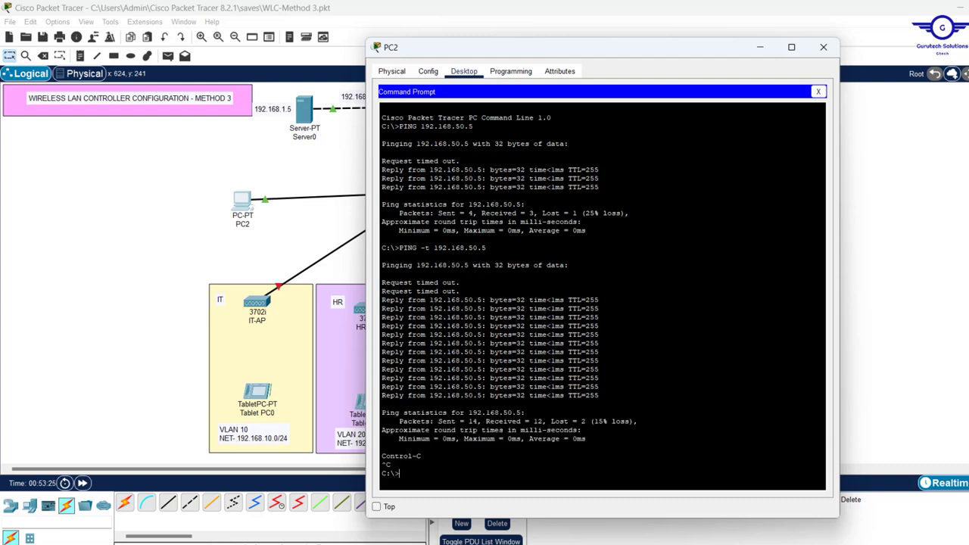
click(819, 92)
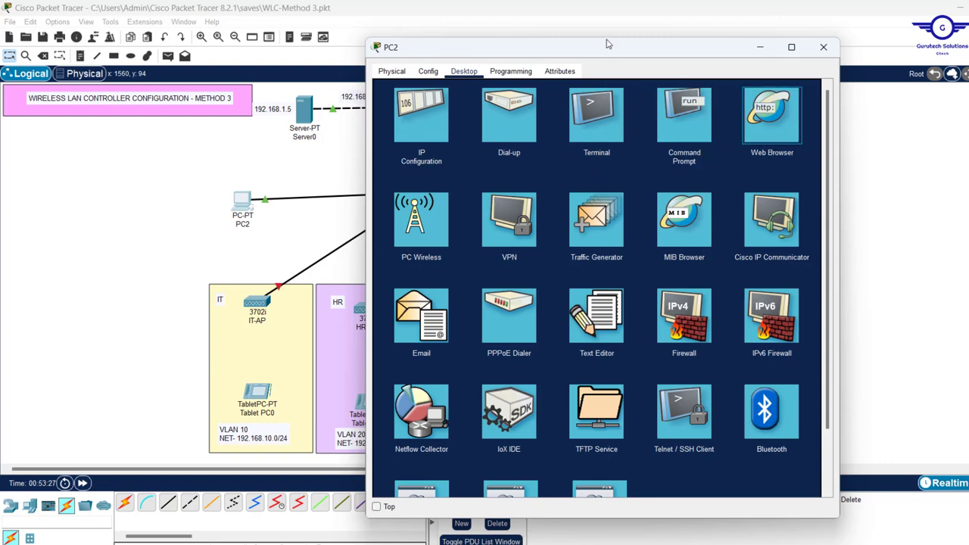
drag(606, 39, 405, 93)
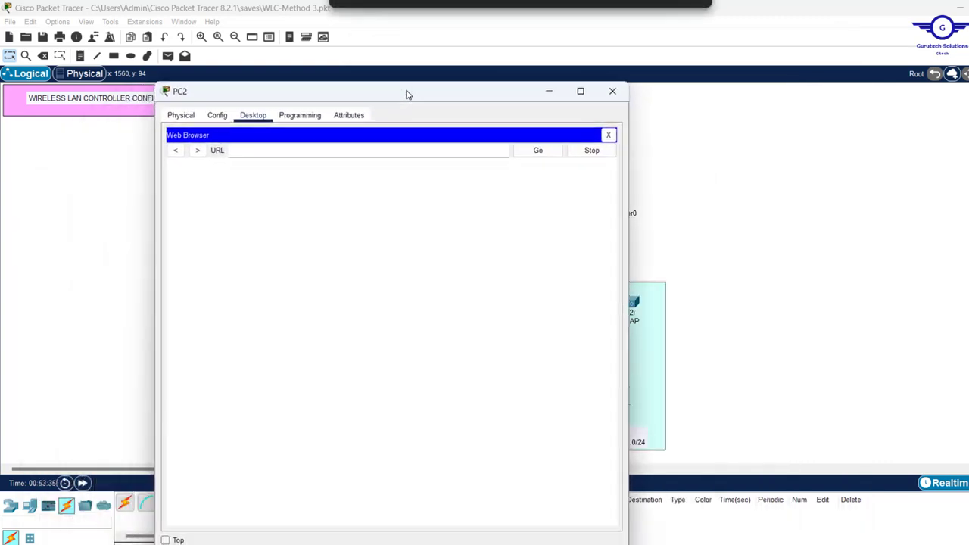
click(268, 151)
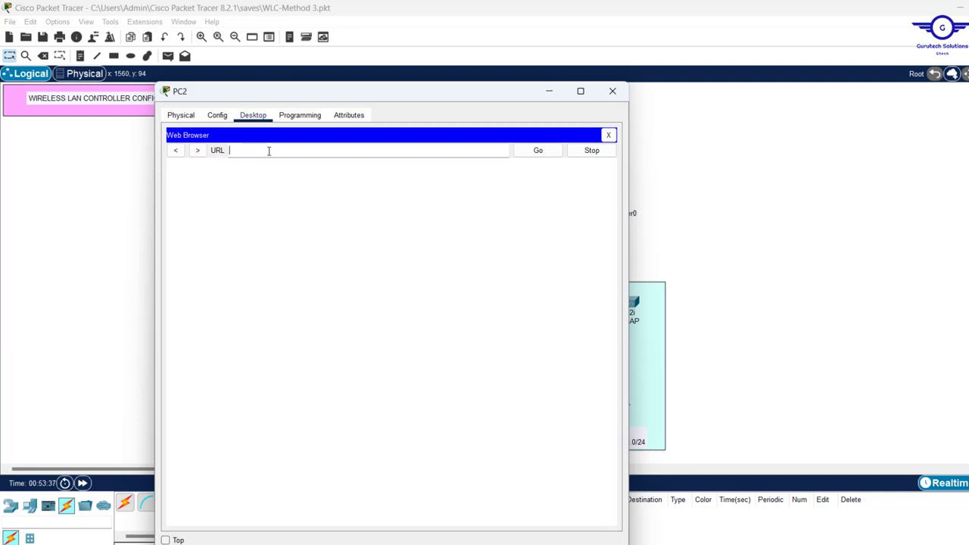
text(test@1234)
key(BackSpace)
key(BackSpace)
key(BackSpace)
key(BackSpace)
key(BackSpace)
key(BackSpace)
text(192.168.)
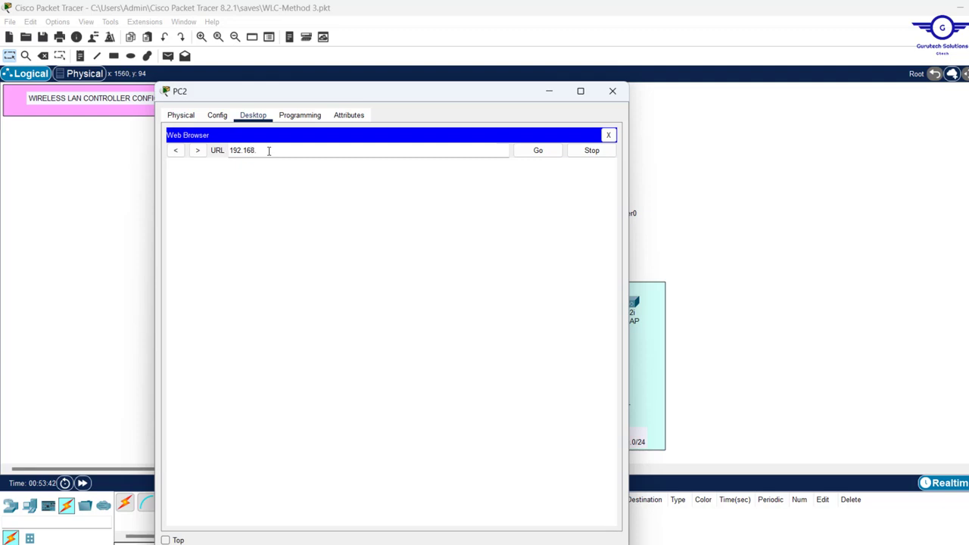
text(50.5)
key(Return)
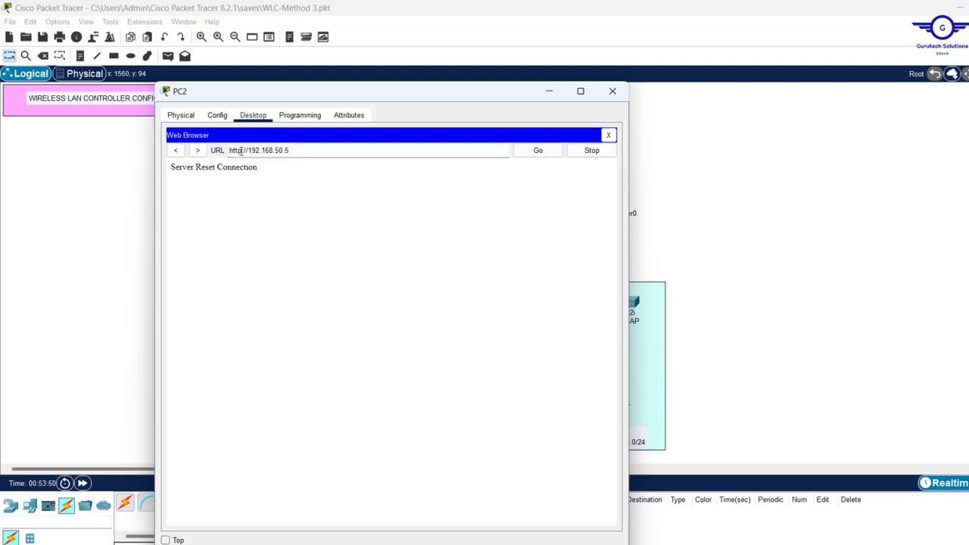
click(239, 150)
text(s)
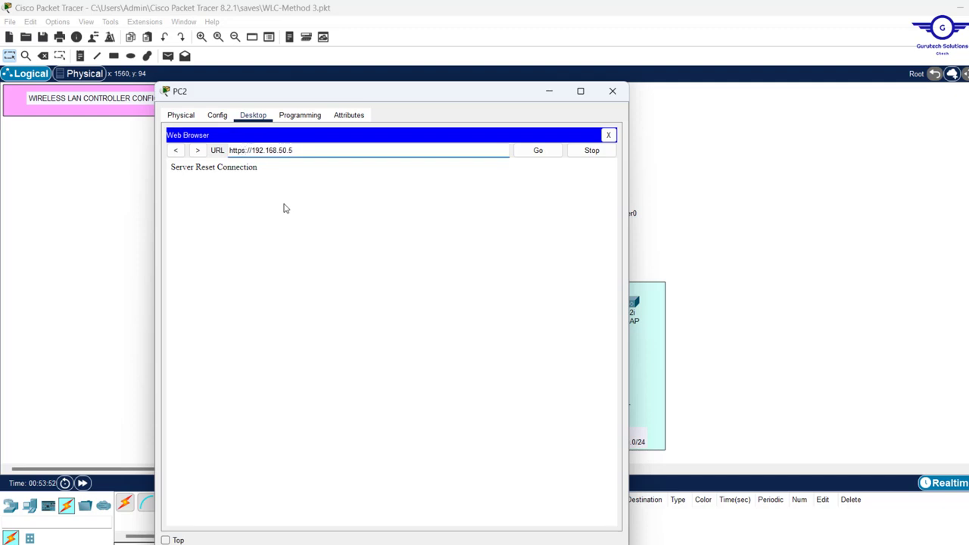
key(Return)
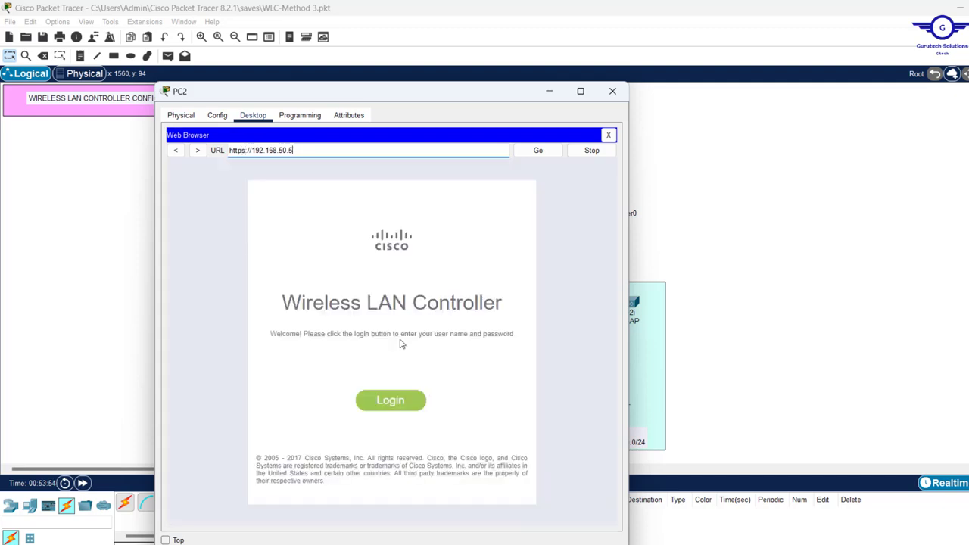
Log in to the controller with the admin credentials to reach the Monitor summary
click(392, 398)
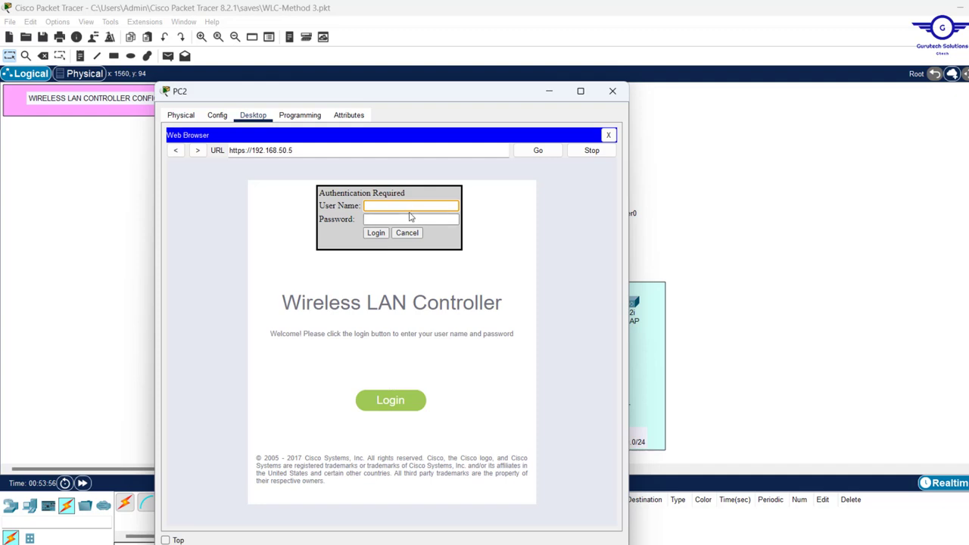
text(admin)
click(379, 219)
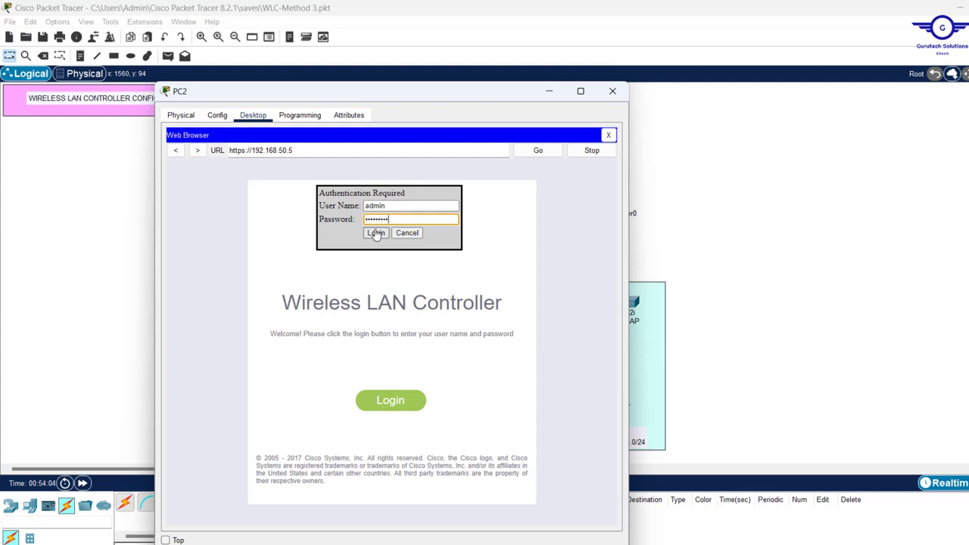
click(376, 233)
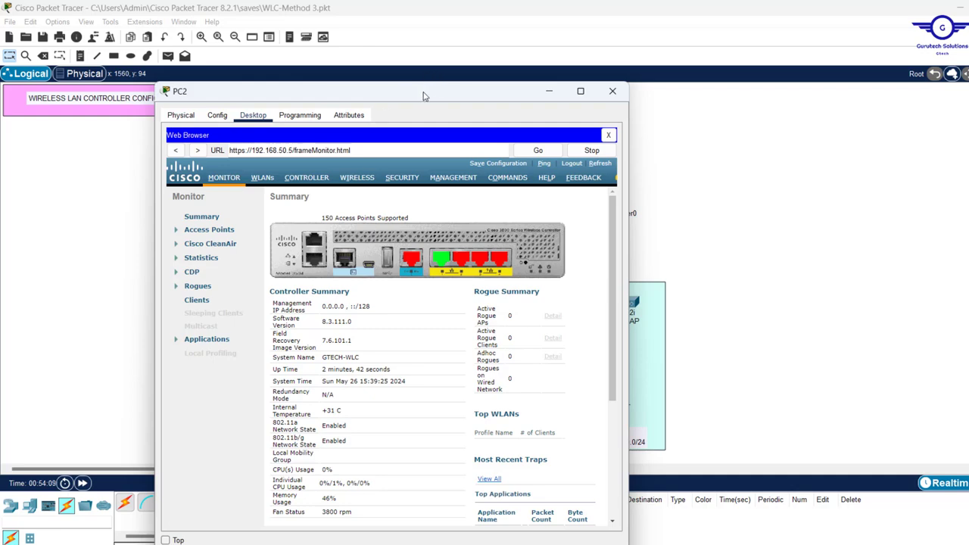
drag(428, 96, 774, 78)
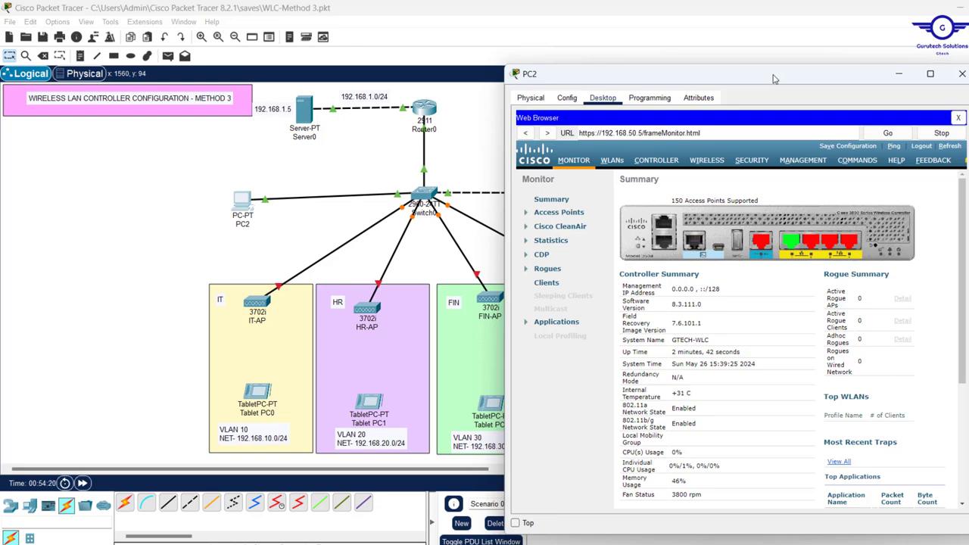
click(717, 162)
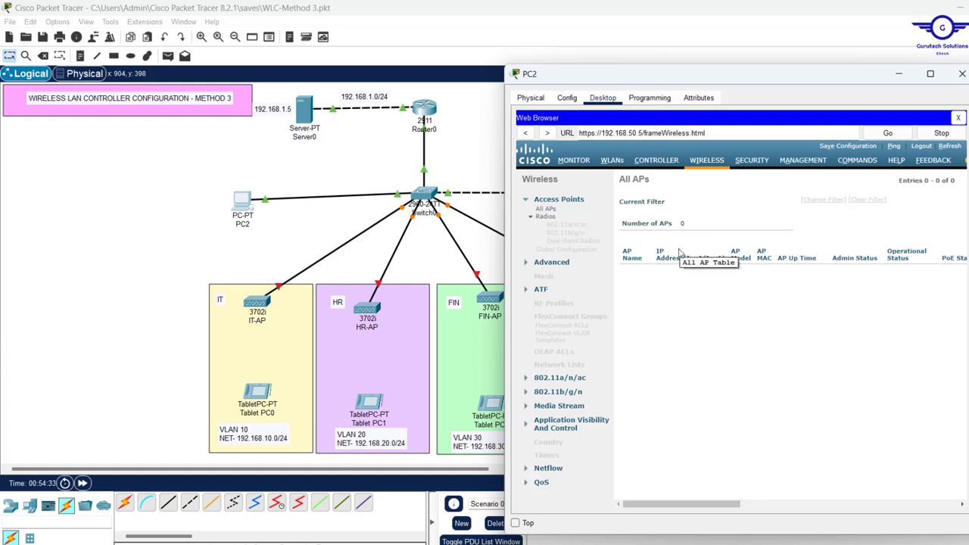
click(309, 224)
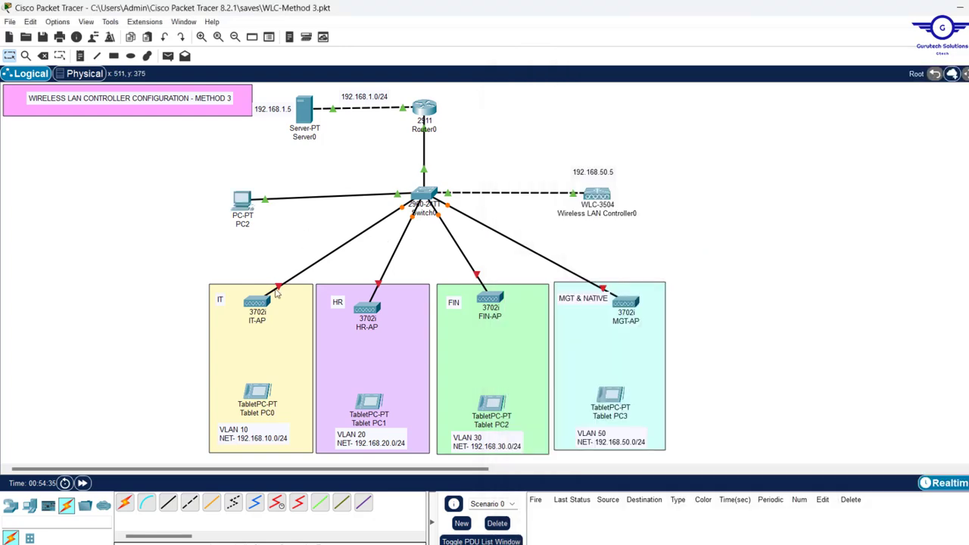
click(258, 302)
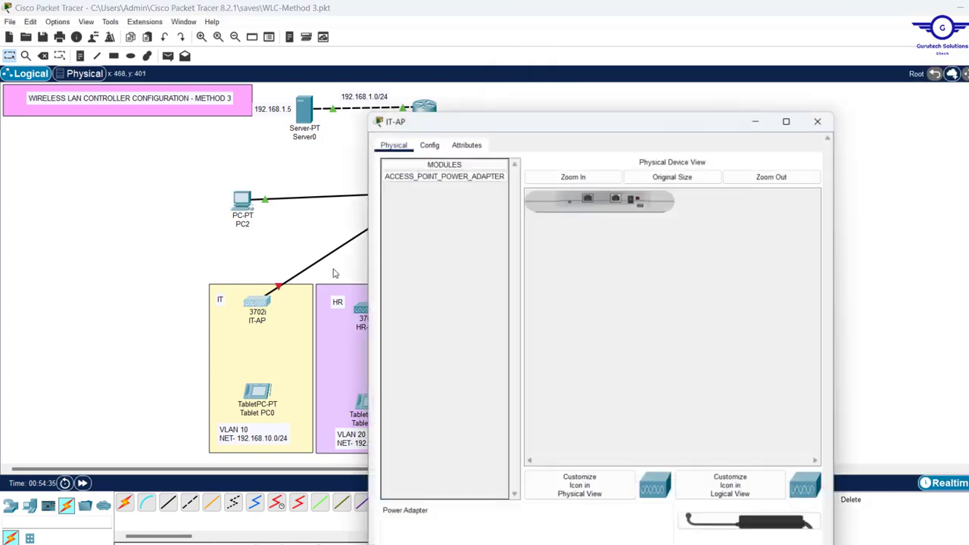
click(462, 141)
drag(441, 139, 633, 165)
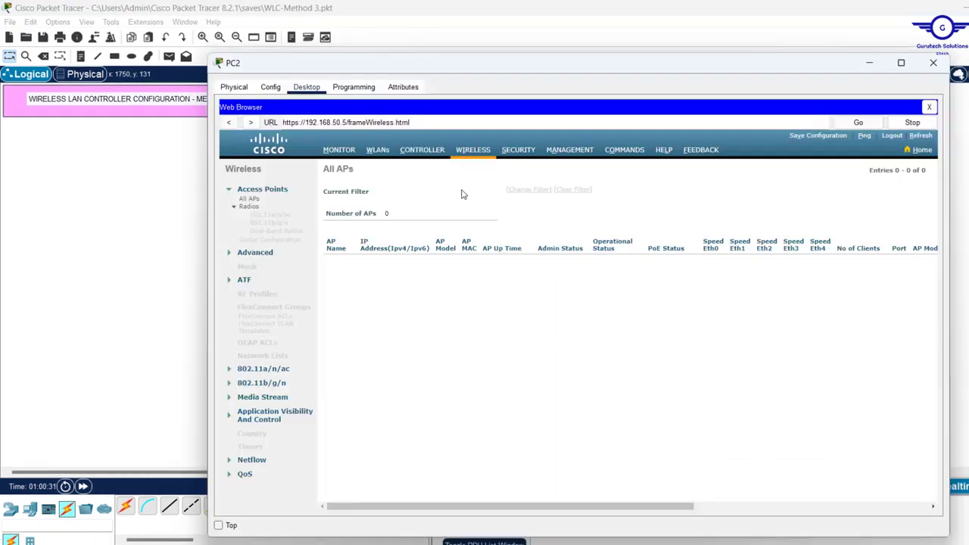
Open the CONTROLLER section's Interfaces list in PC2's browser
click(421, 156)
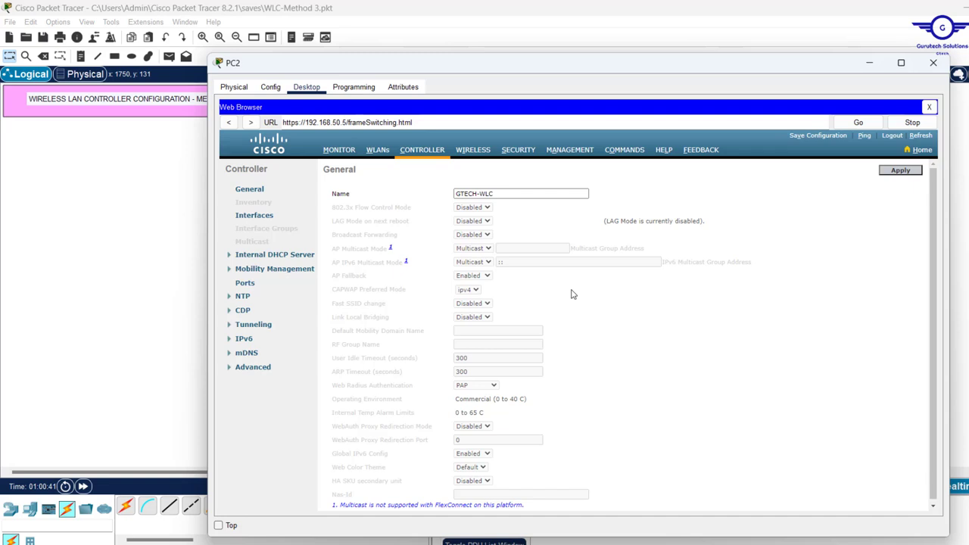
scroll(573, 295, down, 1)
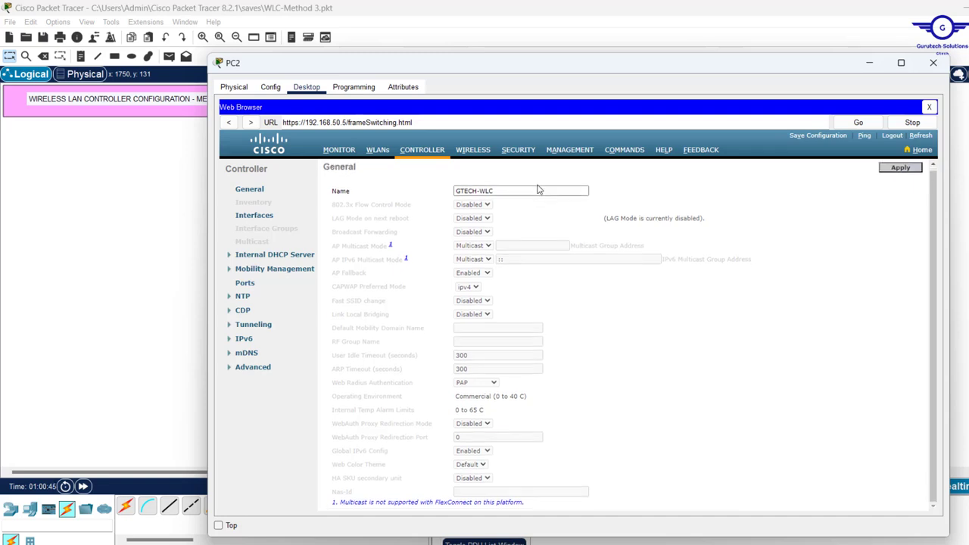
drag(542, 76, 520, 108)
drag(538, 76, 542, 44)
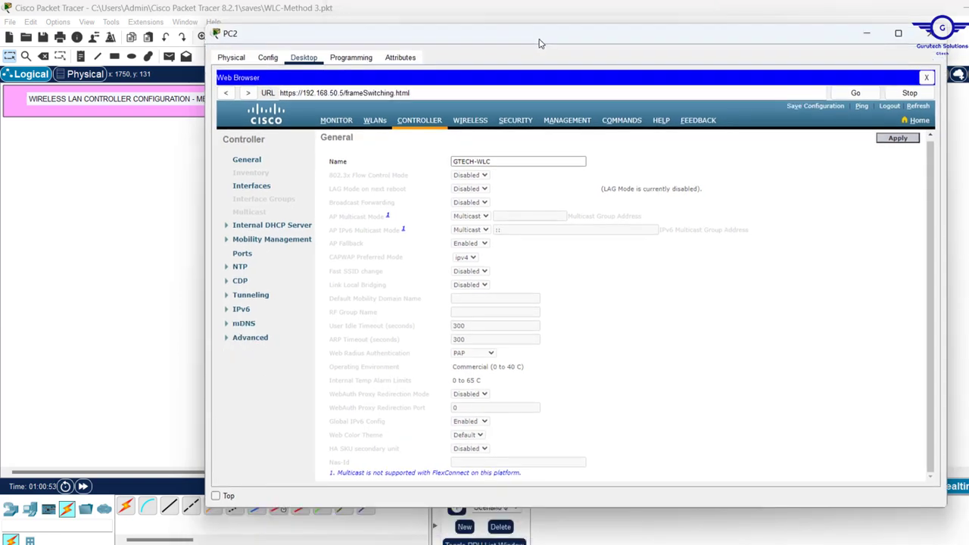
click(251, 187)
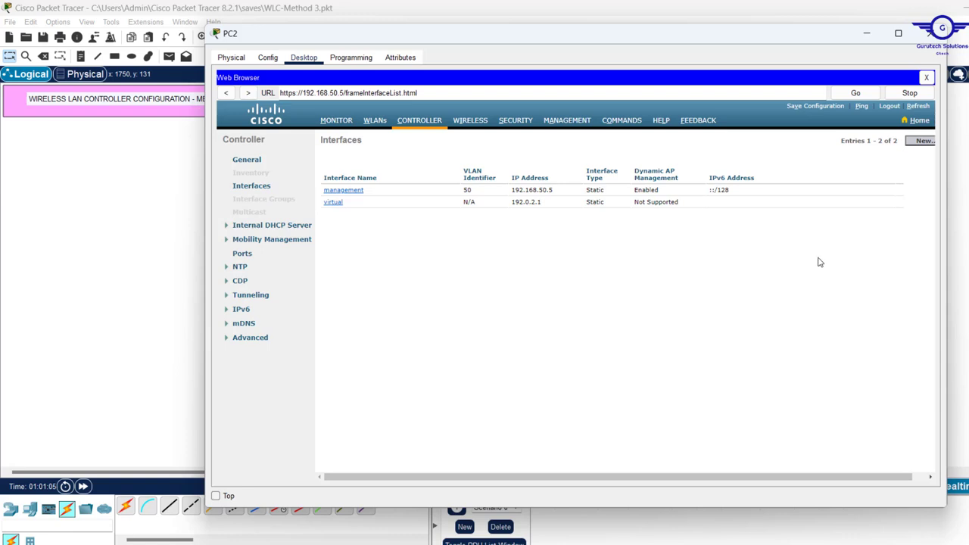
Inspect the management interface's IPv6 address and VLAN 50, then move and widen PC2's window
click(837, 190)
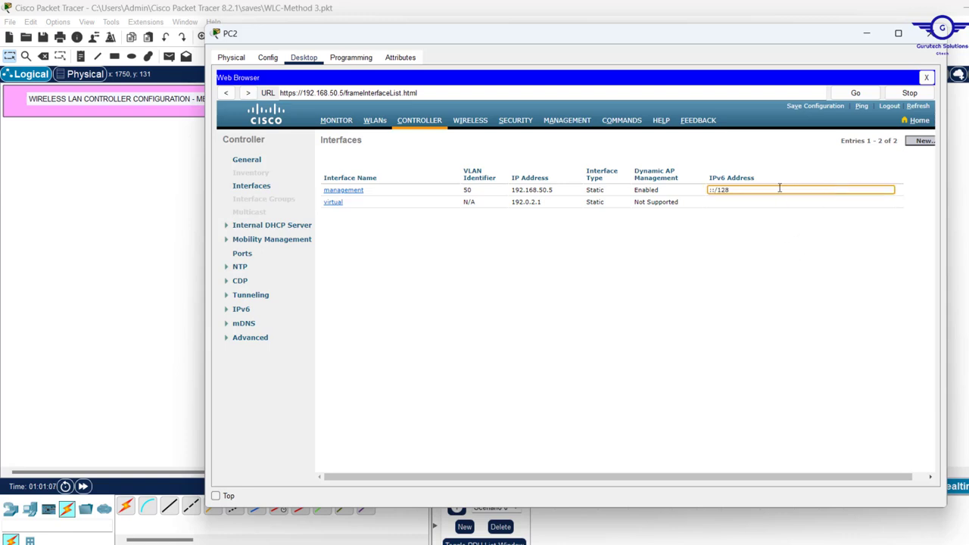
drag(778, 188, 709, 190)
click(743, 224)
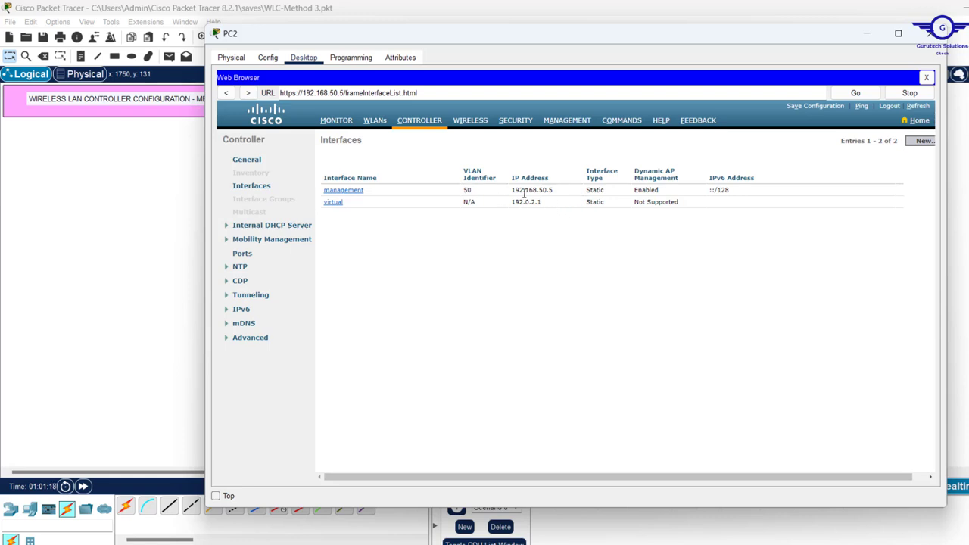
click(477, 189)
drag(475, 190, 458, 193)
click(431, 215)
click(466, 228)
drag(454, 43, 366, 48)
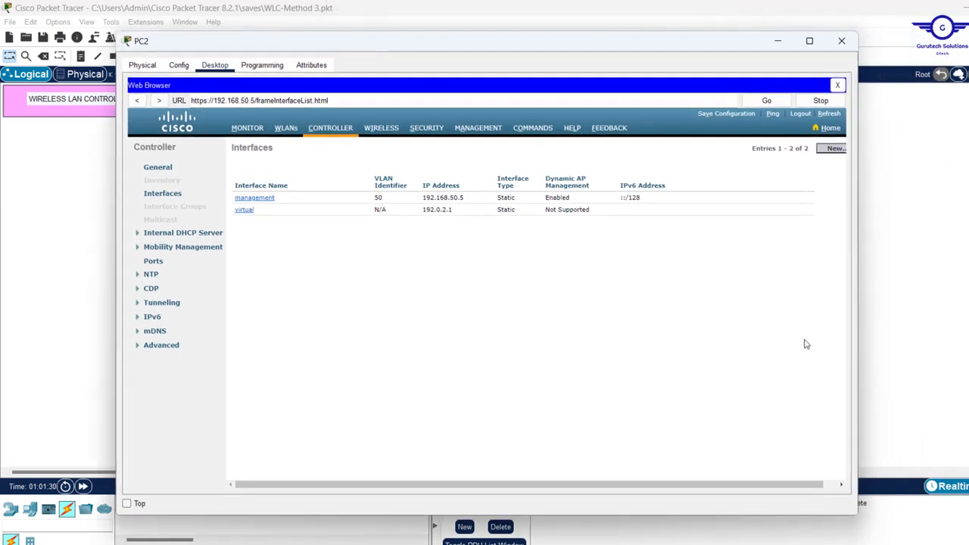
drag(859, 397, 947, 389)
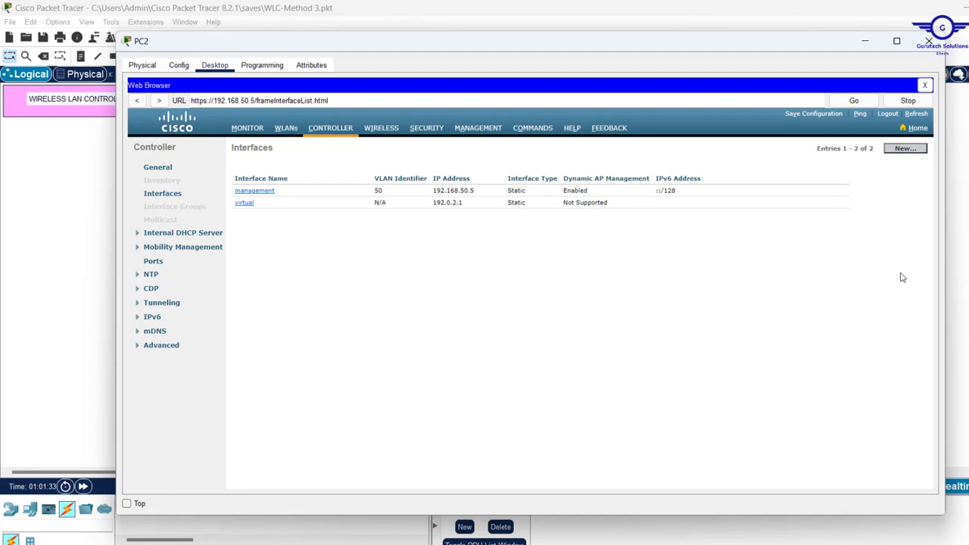
Add a new interface VLAN10 with VLAN Id 10, then select its port number 0 for editing
click(909, 152)
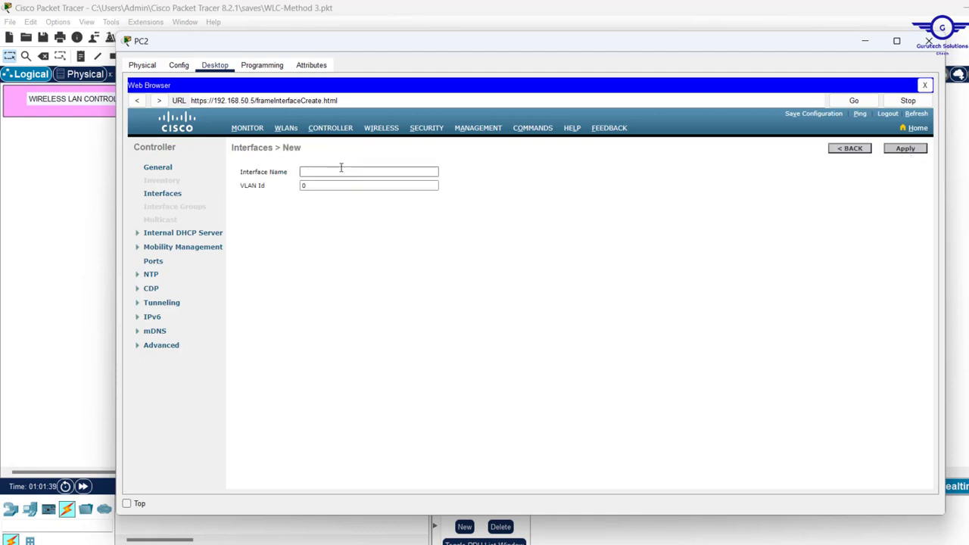
click(309, 172)
text(VLAN10)
click(309, 189)
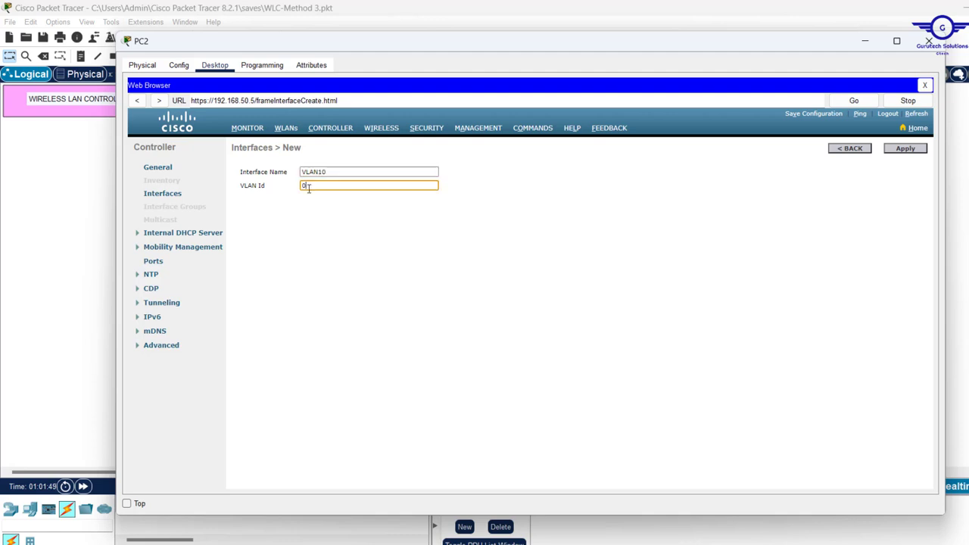
text(10)
click(906, 151)
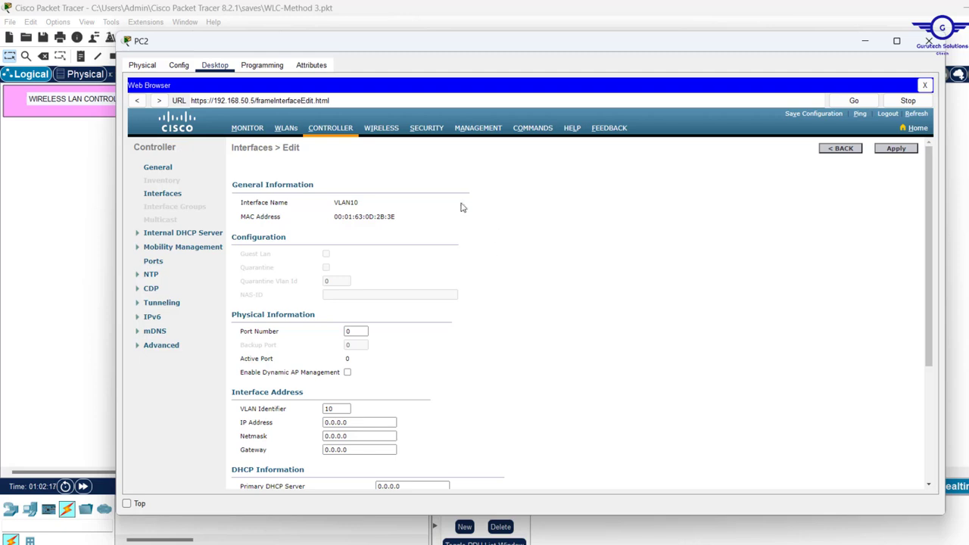
click(350, 331)
double_click(350, 331)
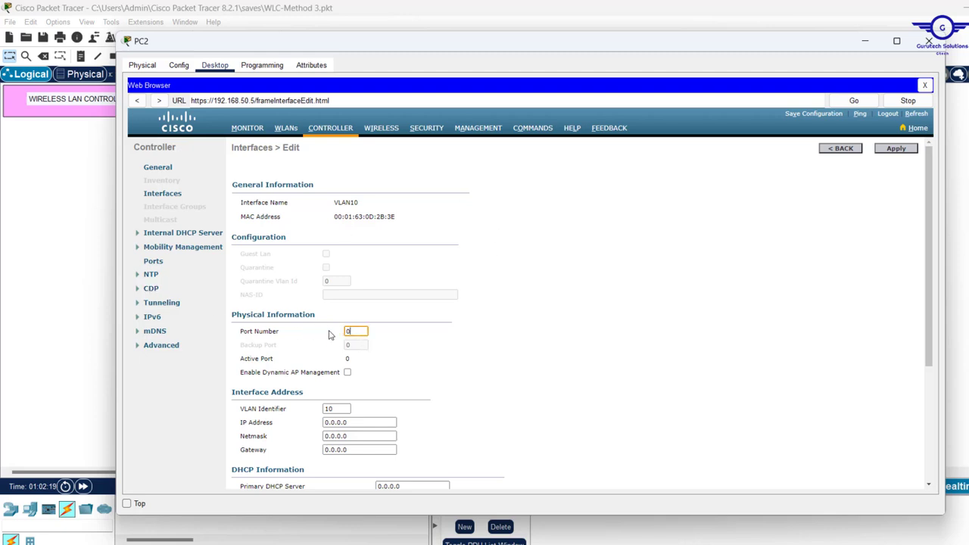
Check the switch-to-controller link and Wireless LAN Controller0 in the topology
click(33, 240)
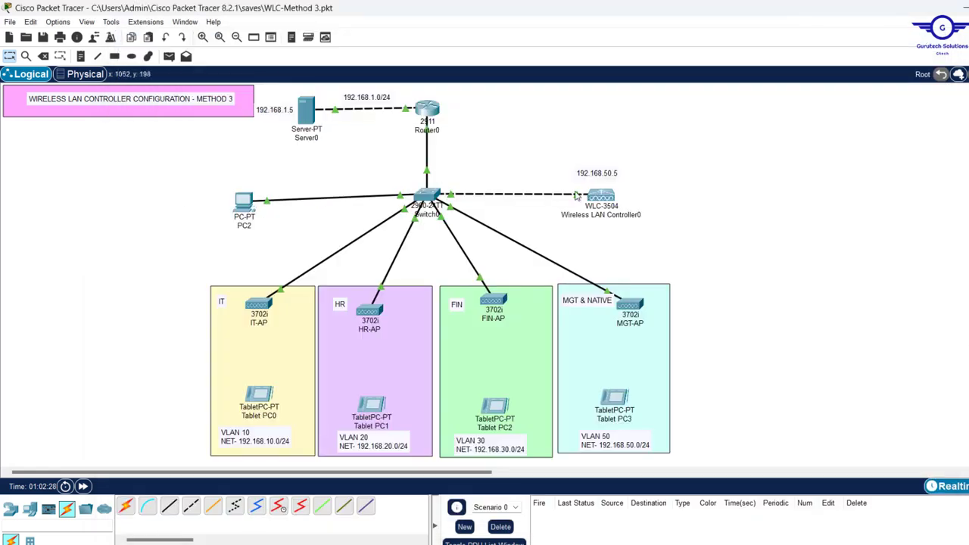
mouse_move(575, 195)
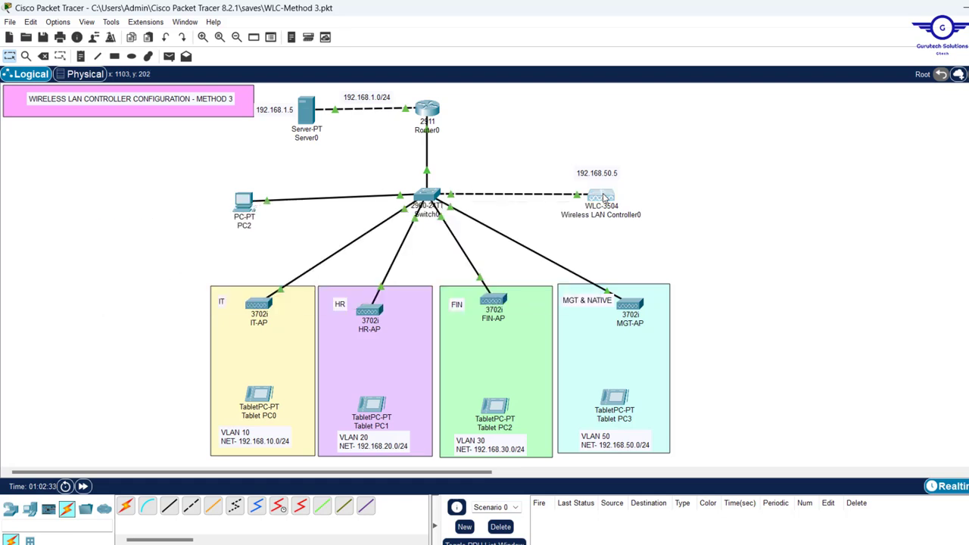
click(603, 197)
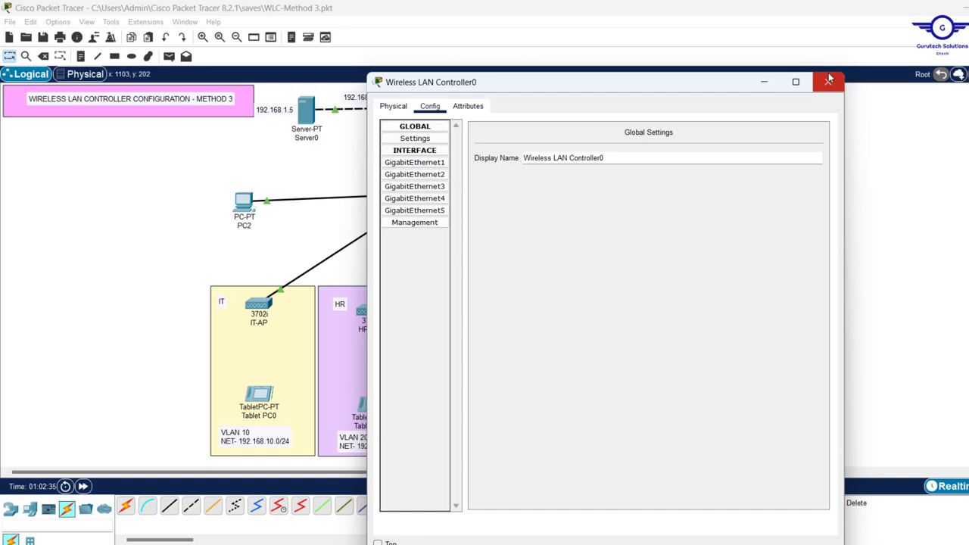
click(829, 79)
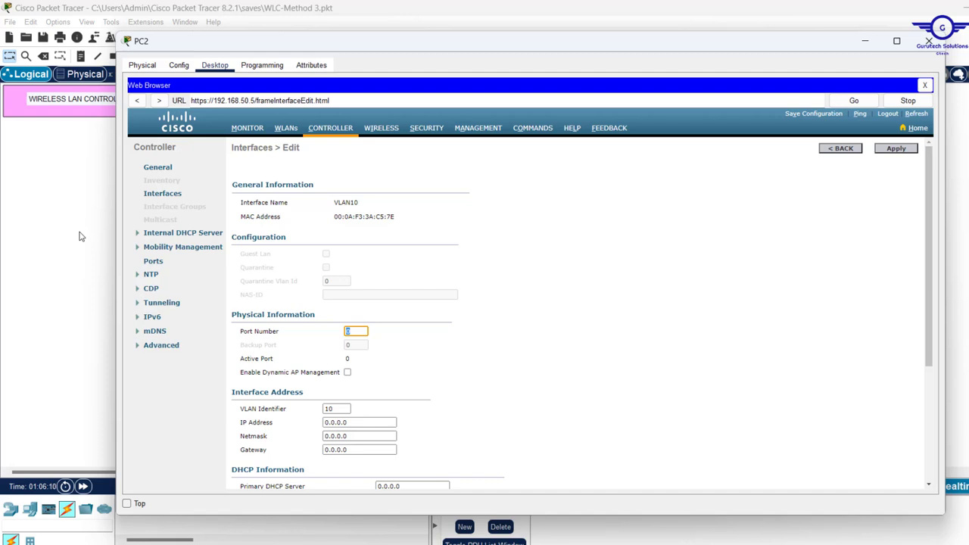
click(80, 236)
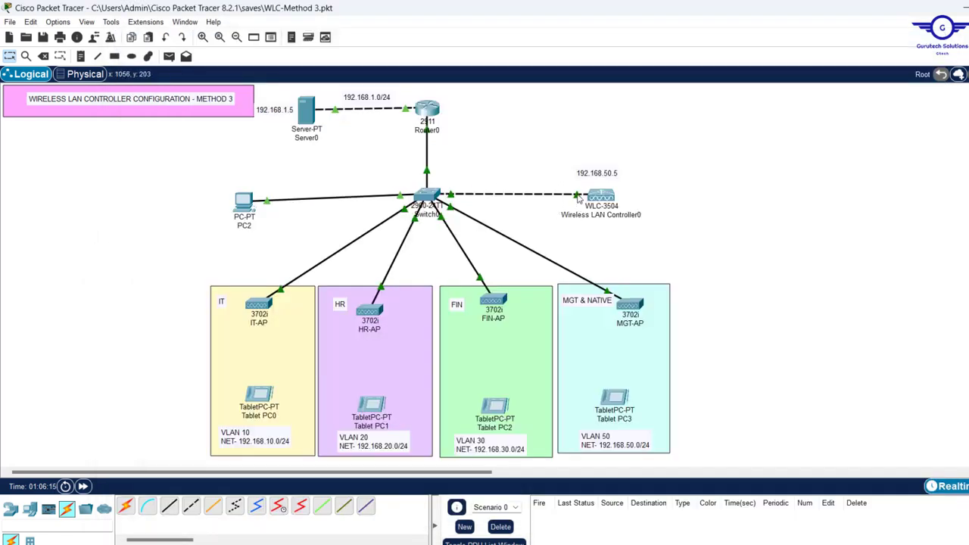
mouse_move(577, 198)
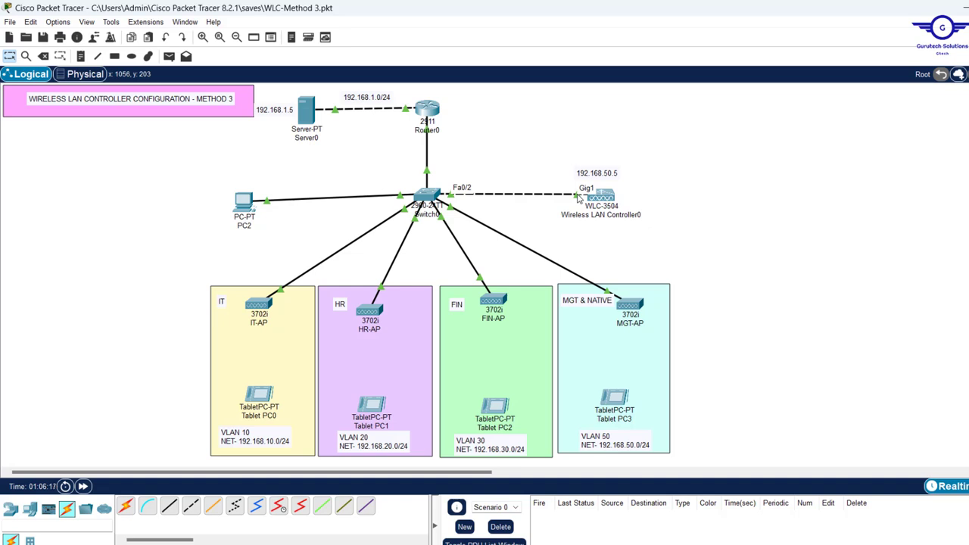
Enter port number 1 for the VLAN10 interface in PC2's browser
click(243, 202)
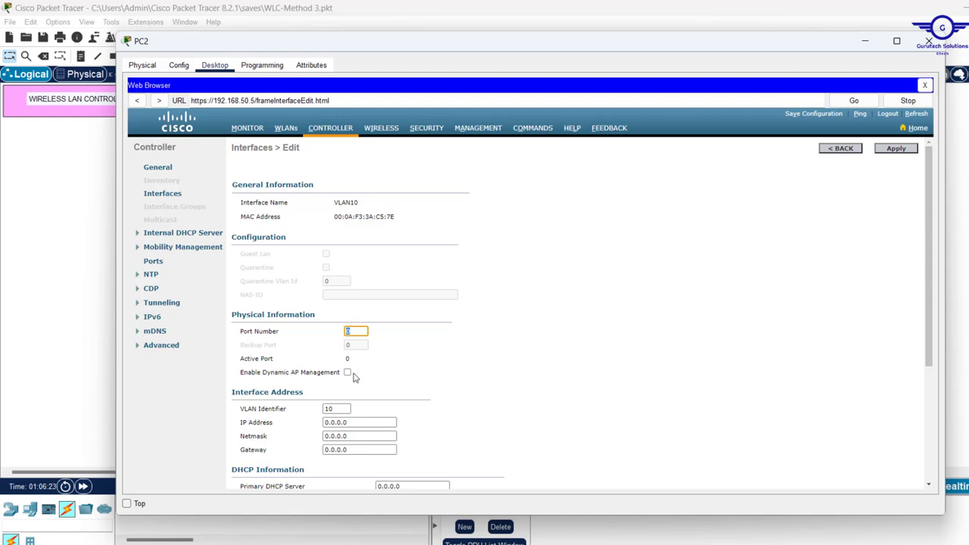
text(1)
click(69, 278)
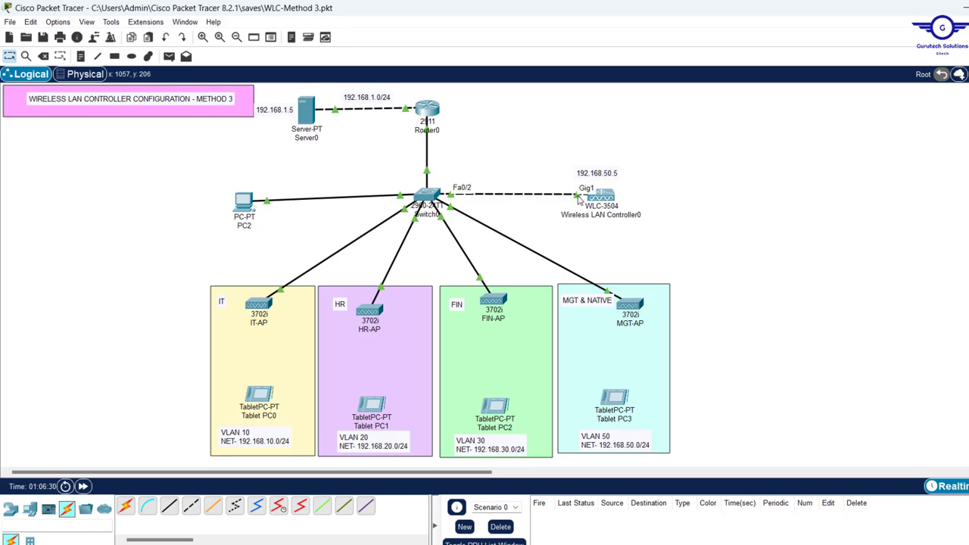
click(243, 200)
double_click(352, 246)
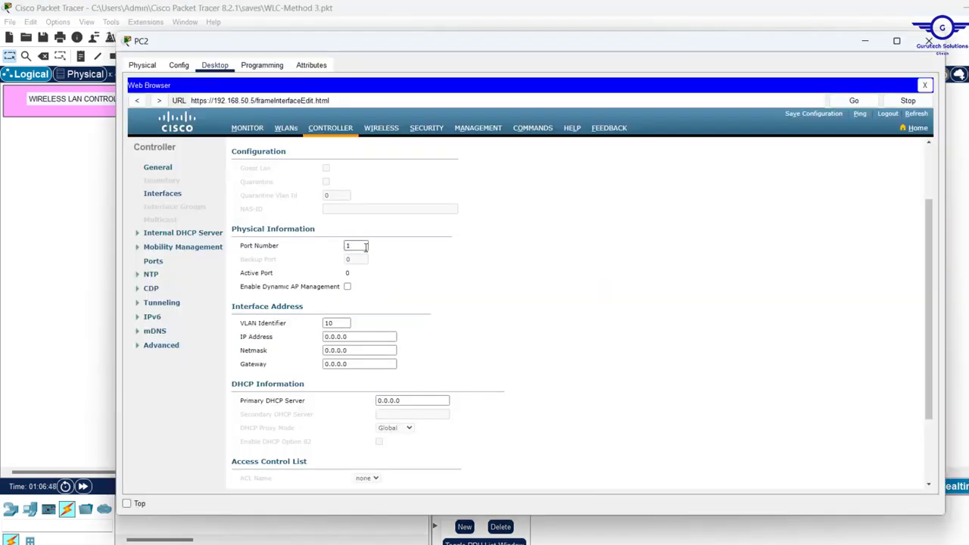
click(452, 279)
drag(548, 42, 587, 142)
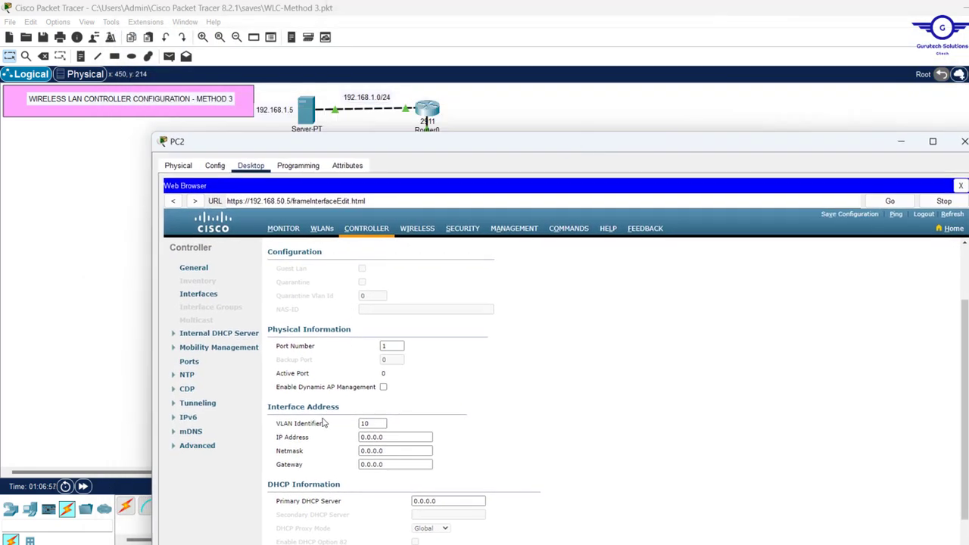
click(24, 314)
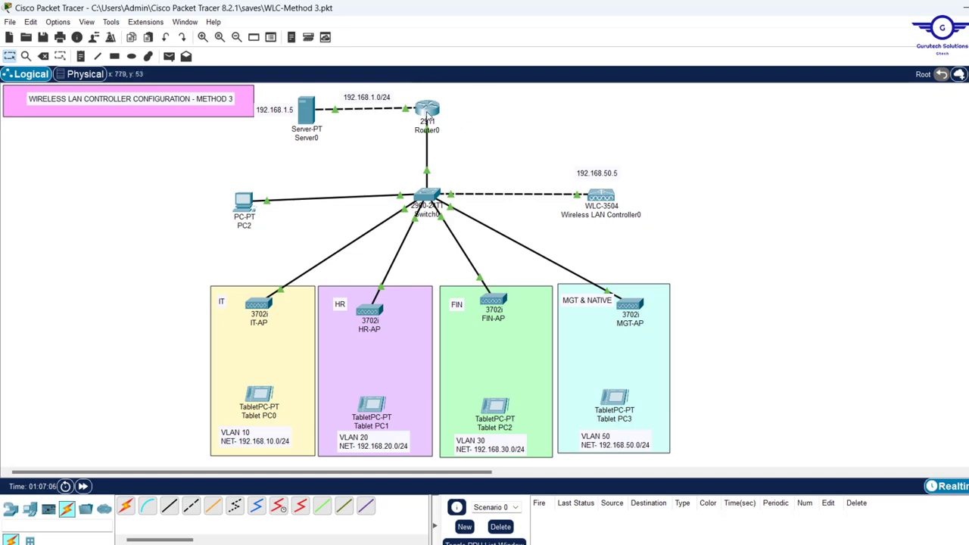
mouse_move(429, 112)
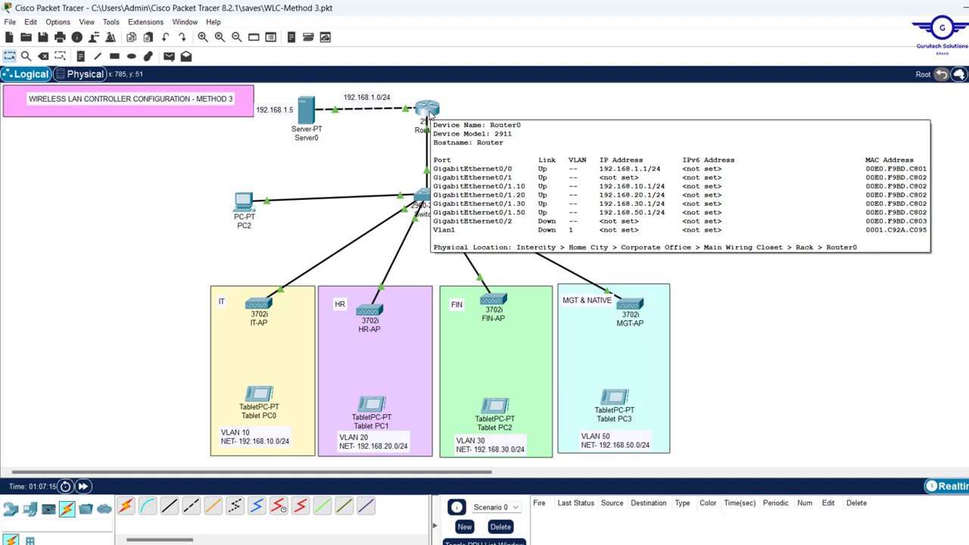
Enter 192.168.10.7 as the VLAN10 interface IP address
click(244, 202)
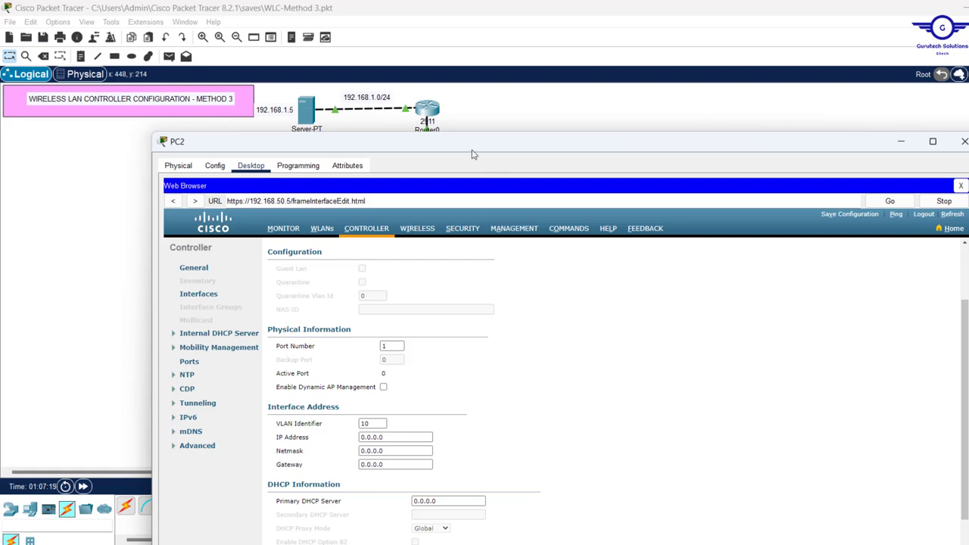
drag(461, 149, 451, 79)
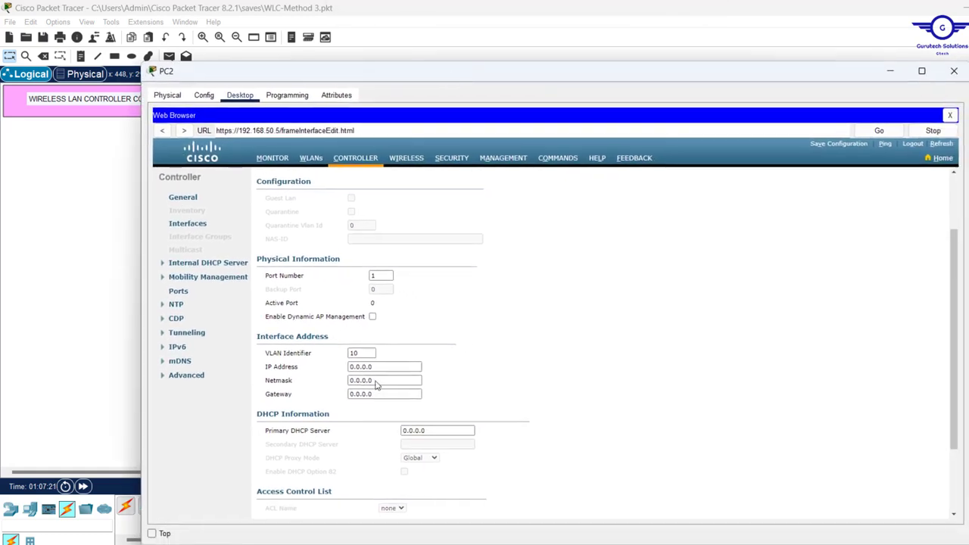
drag(388, 366, 263, 366)
text(192.168.10.254)
key(BackSpace)
key(BackSpace)
key(BackSpace)
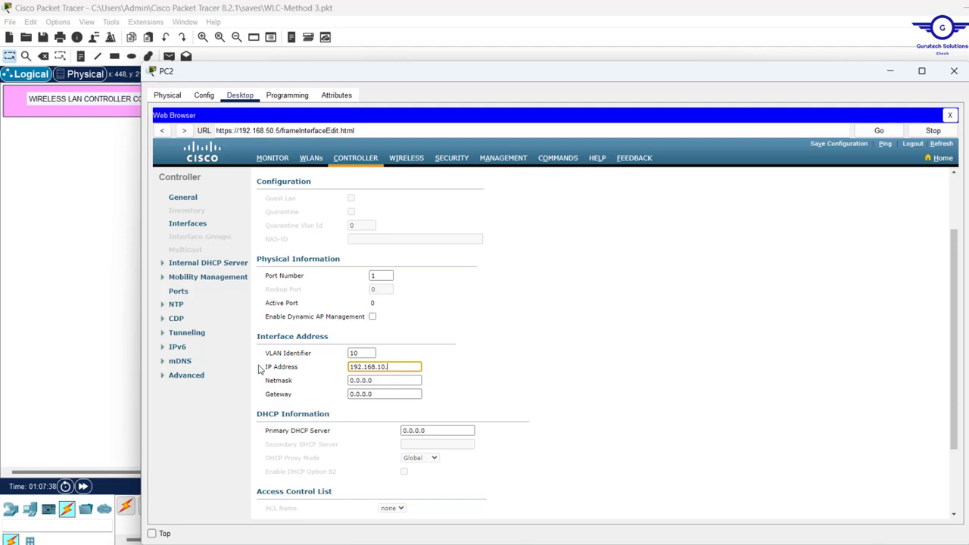
text(7)
Set netmask 255.255.255.0 and gateway 192.168.10.1 for VLAN10, then show the topology
key(Tab)
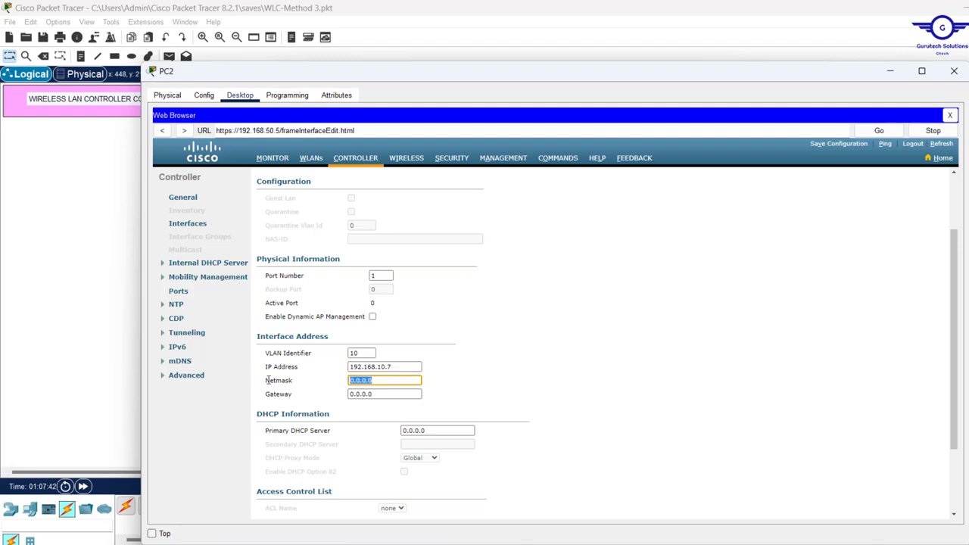
text(255.255.255)
key(Tab)
text(192.168.10.25)
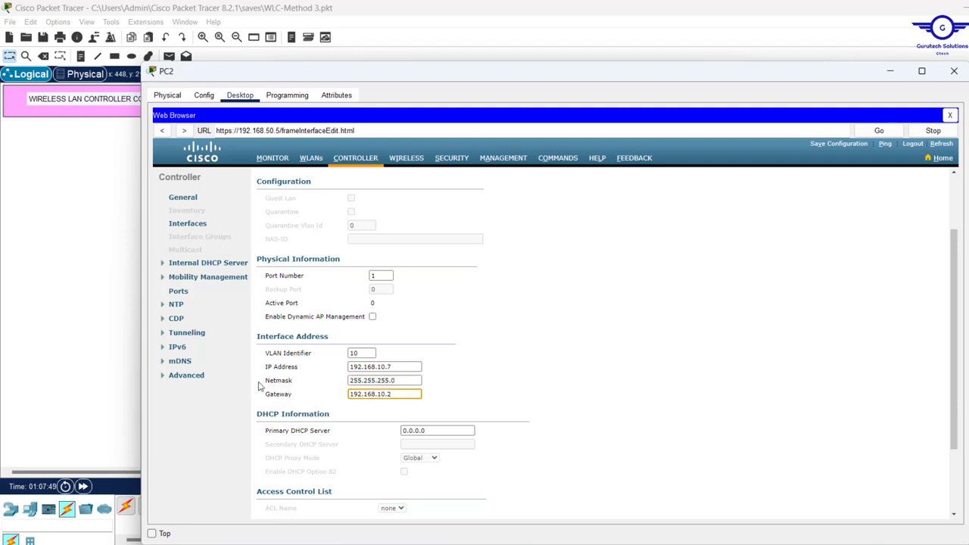
click(100, 316)
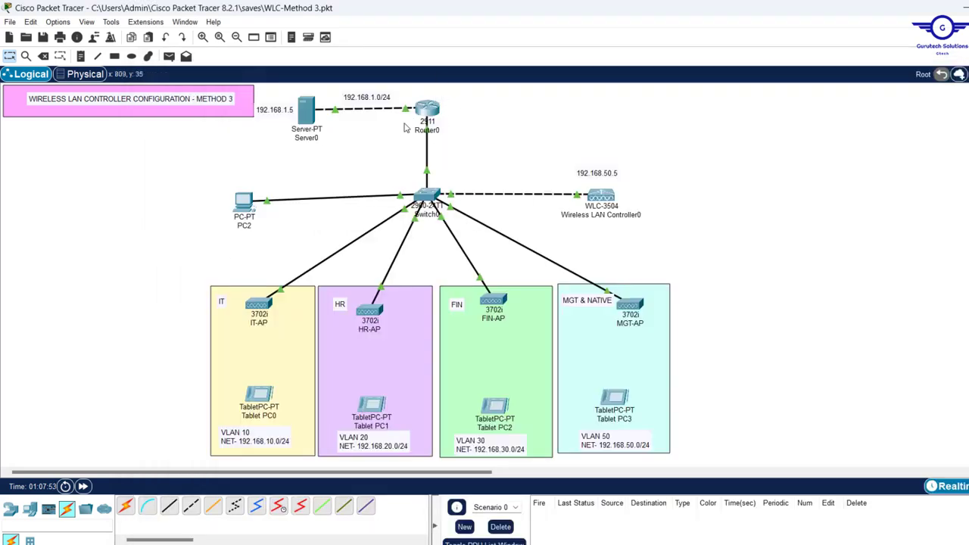
click(242, 203)
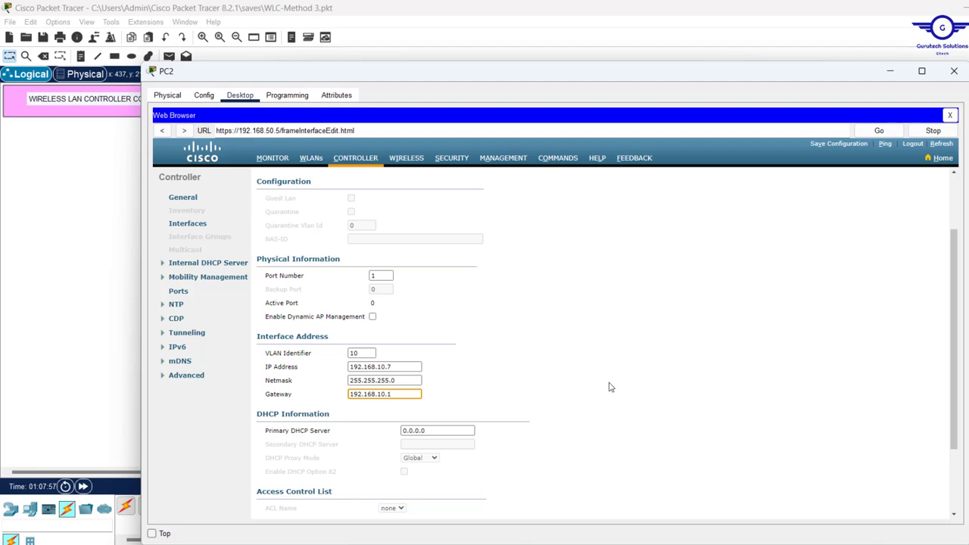
scroll(610, 387, down, 2)
click(492, 332)
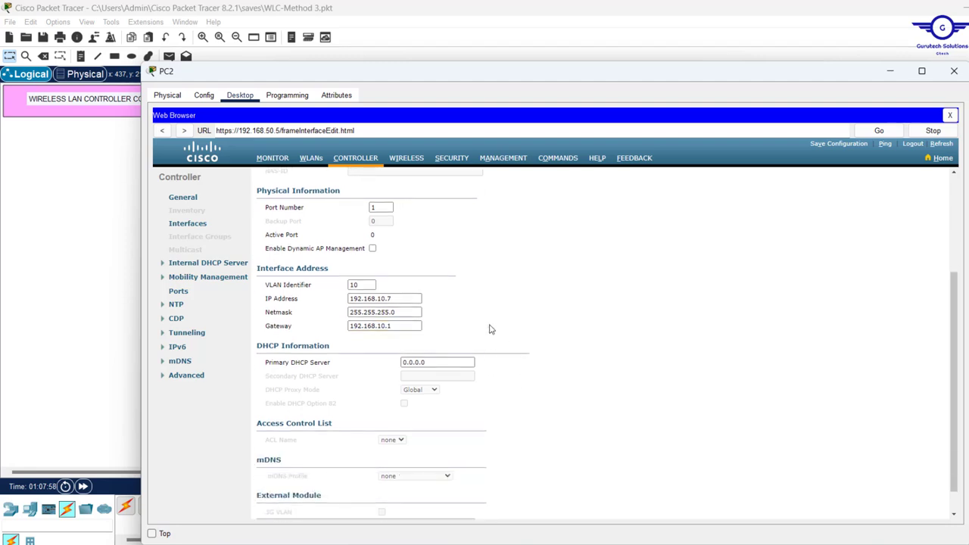
click(386, 206)
click(108, 220)
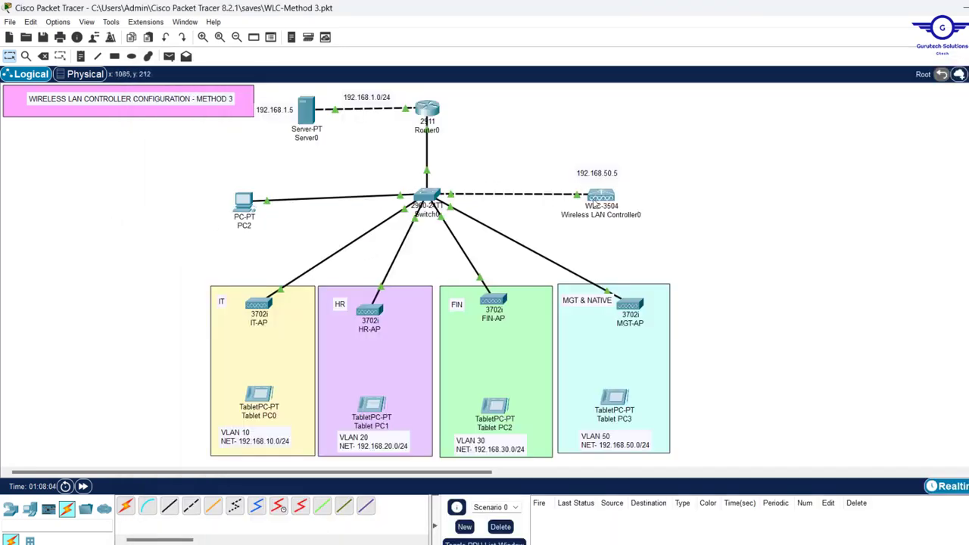
Reopen PC2's browser on the VLAN10 edit page and review its 192.168.10.7 address
mouse_move(576, 196)
click(239, 206)
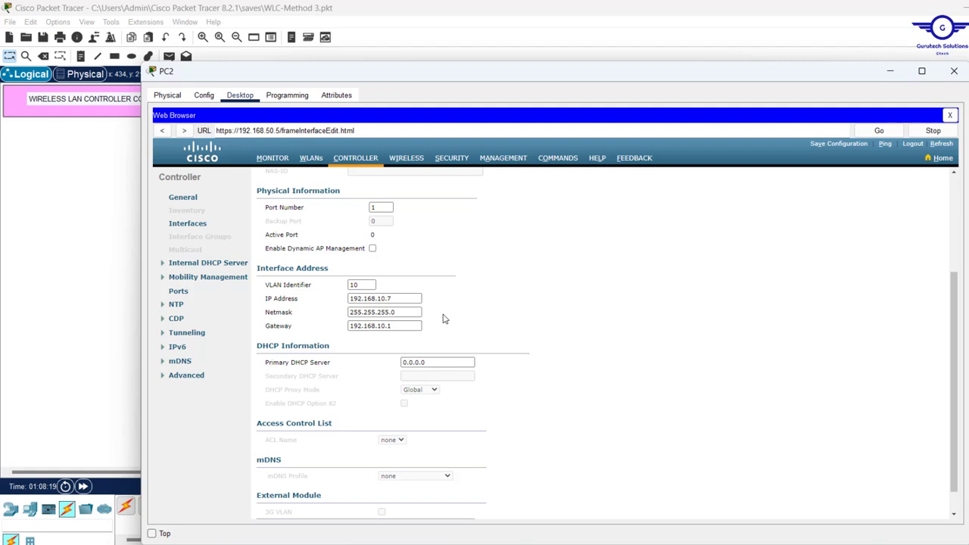
drag(412, 299, 303, 303)
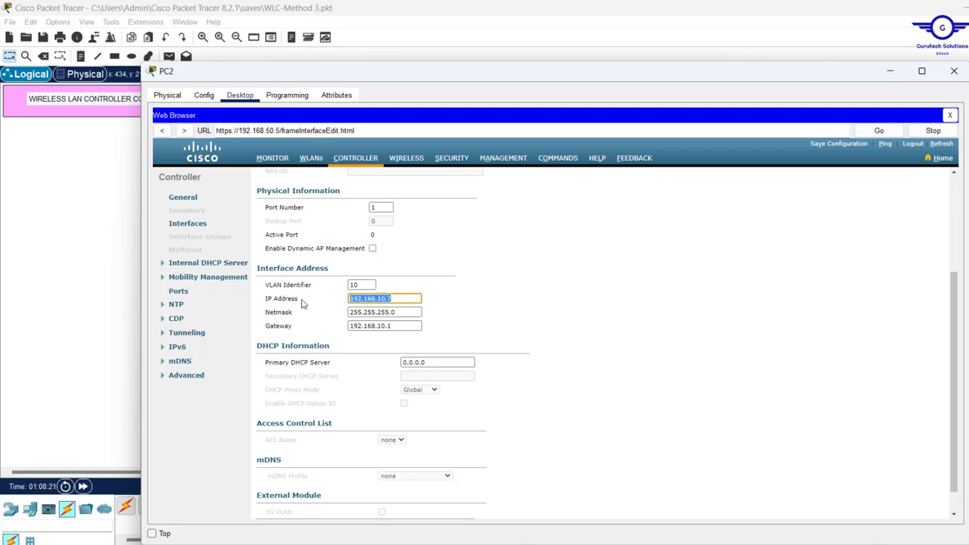
click(509, 336)
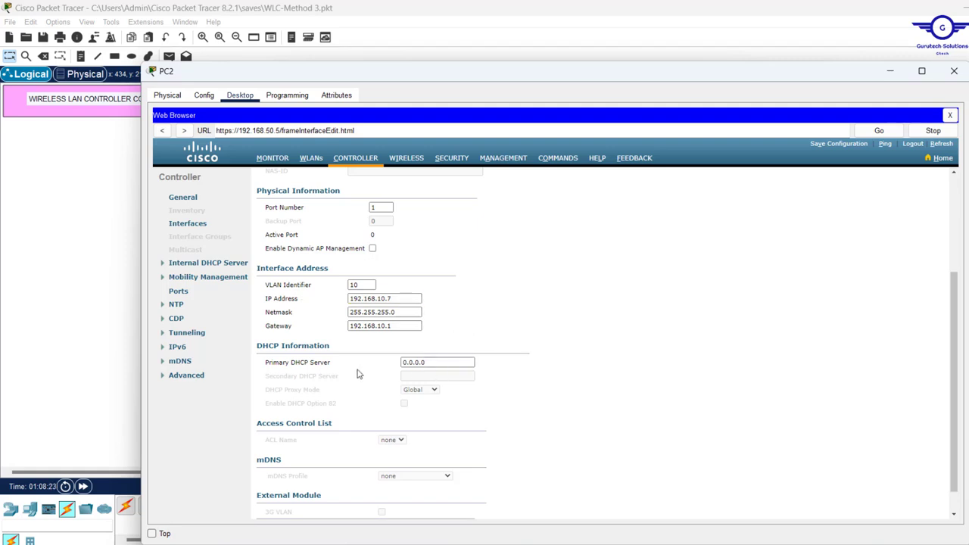
scroll(514, 424, down, 1)
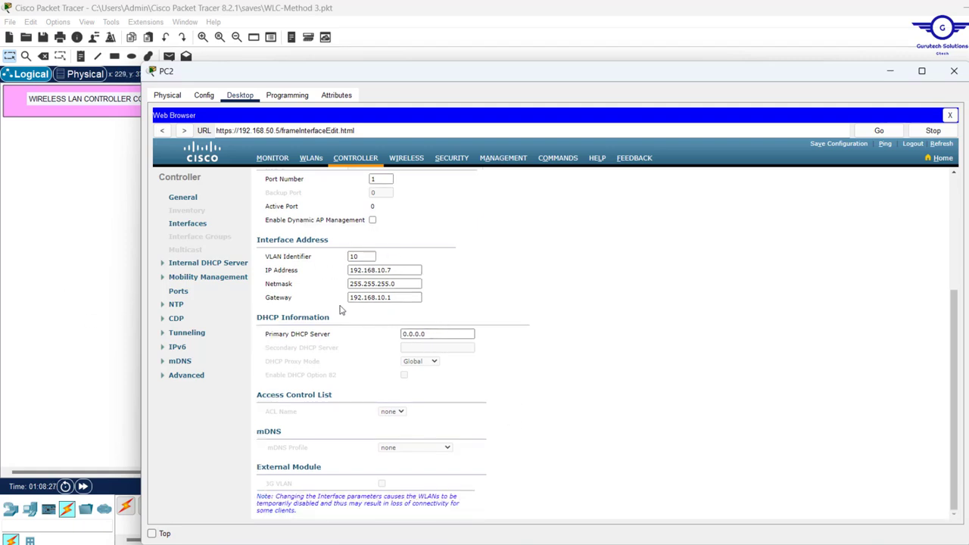
click(101, 232)
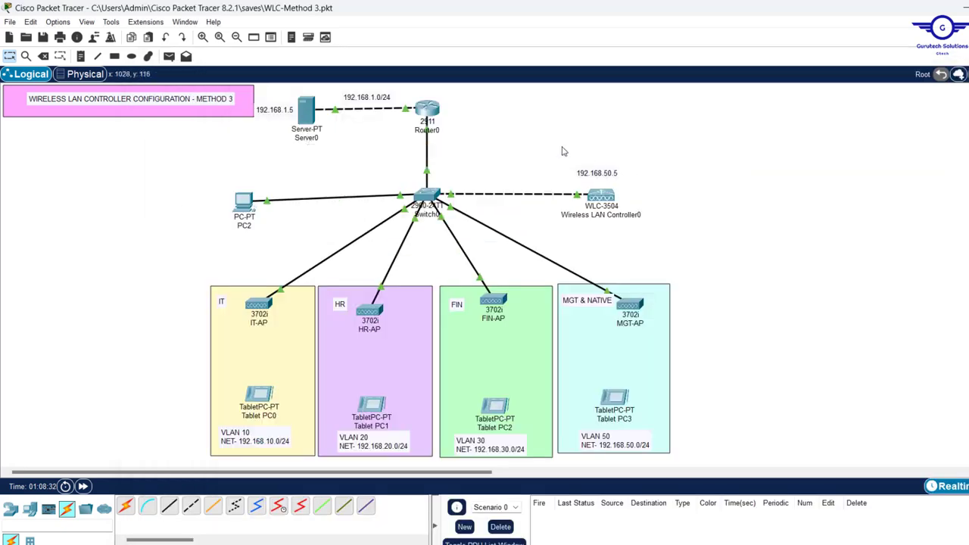
drag(563, 151, 669, 241)
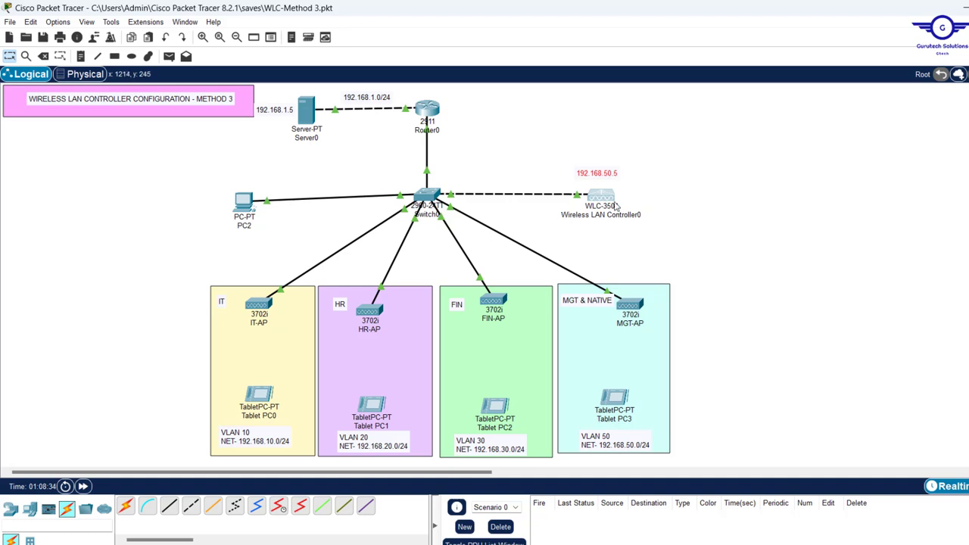
click(240, 206)
Replace the primary DHCP server 0.0.0.0 with 192.168.1.5 and review the addressing
click(443, 333)
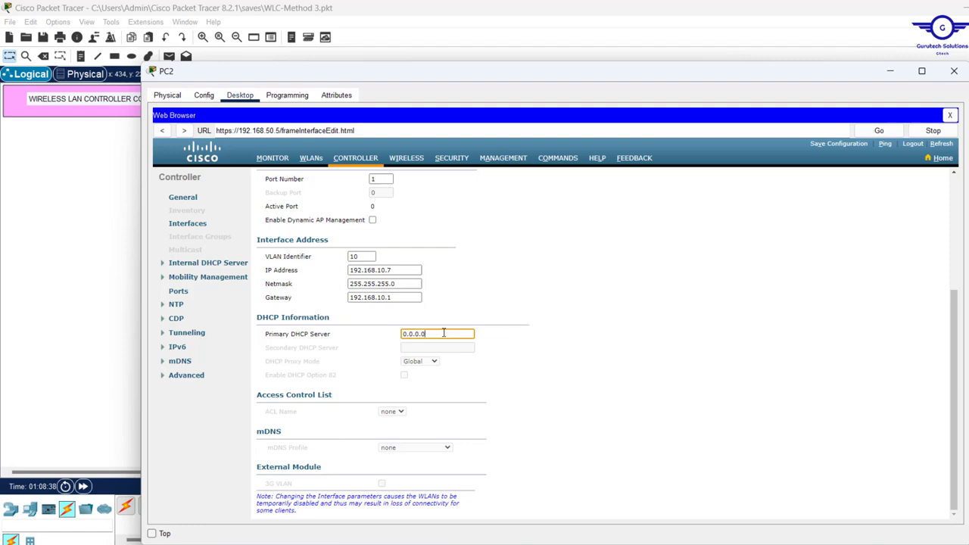
drag(444, 333, 273, 346)
text(192.168.10.254)
scroll(585, 454, up, 5)
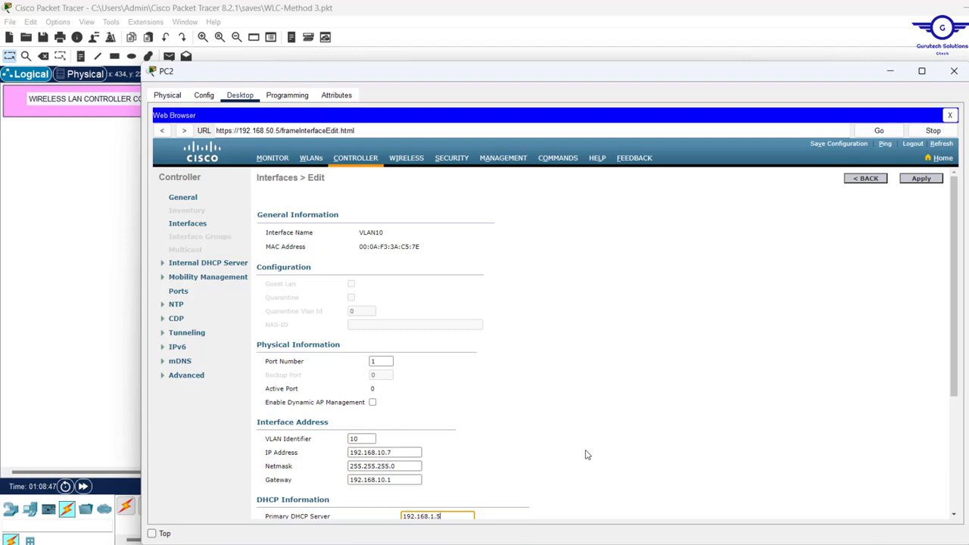
scroll(585, 454, down, 3)
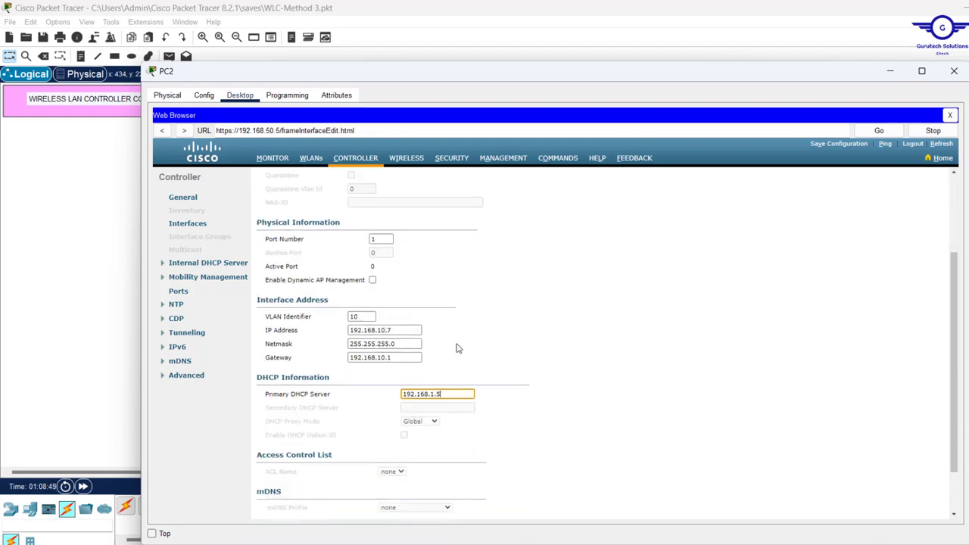
drag(489, 353, 256, 316)
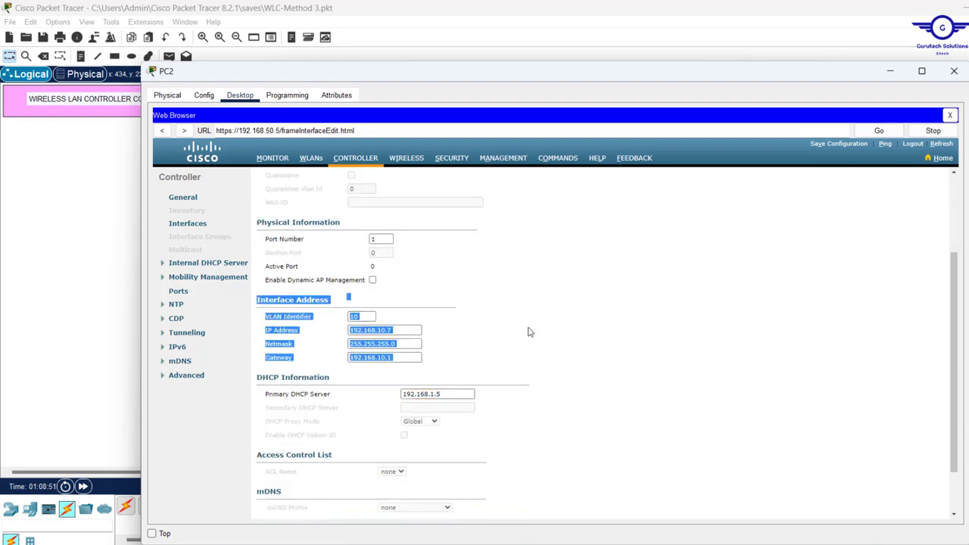
click(454, 394)
scroll(545, 405, up, 3)
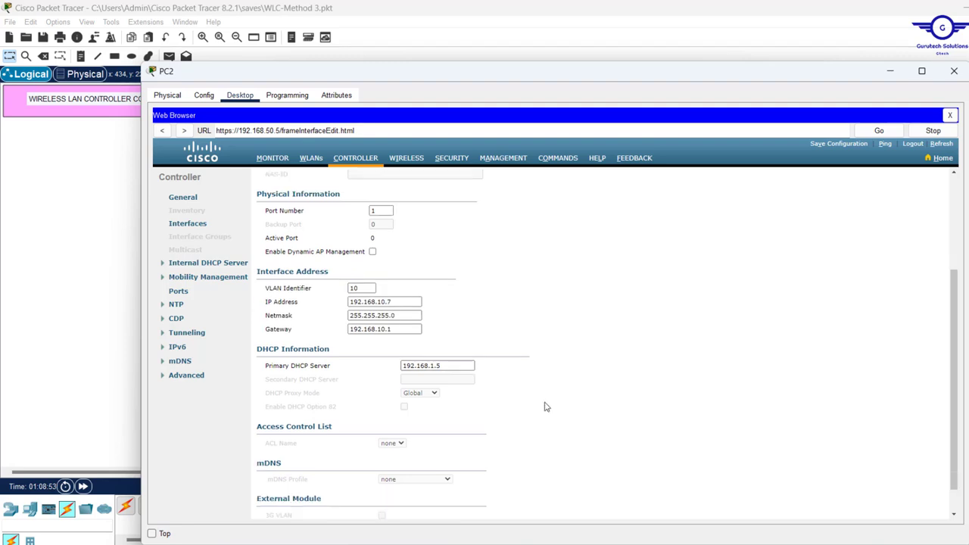
Apply the VLAN10 changes, accepting the WLAN-disable warnings, and return to the Interfaces list
click(923, 182)
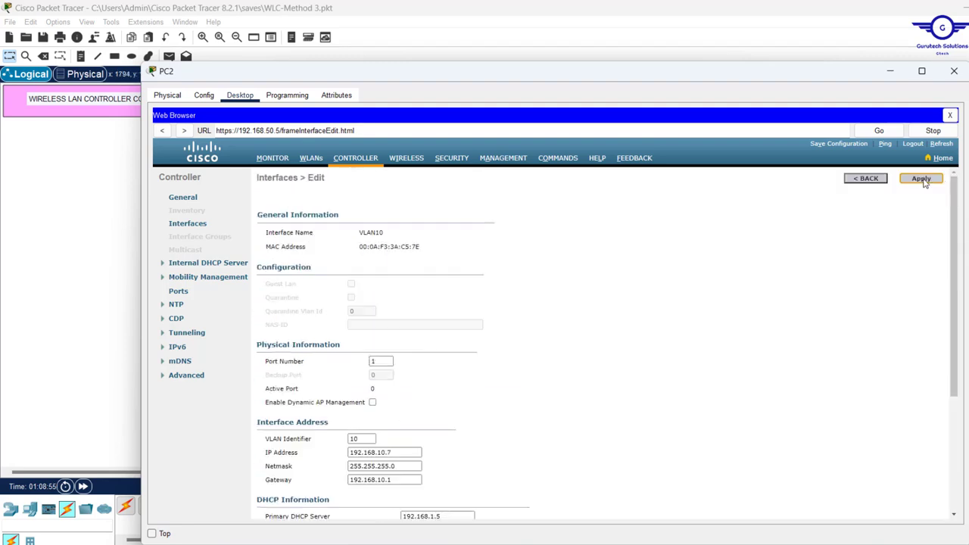
click(604, 334)
scroll(603, 342, down, 5)
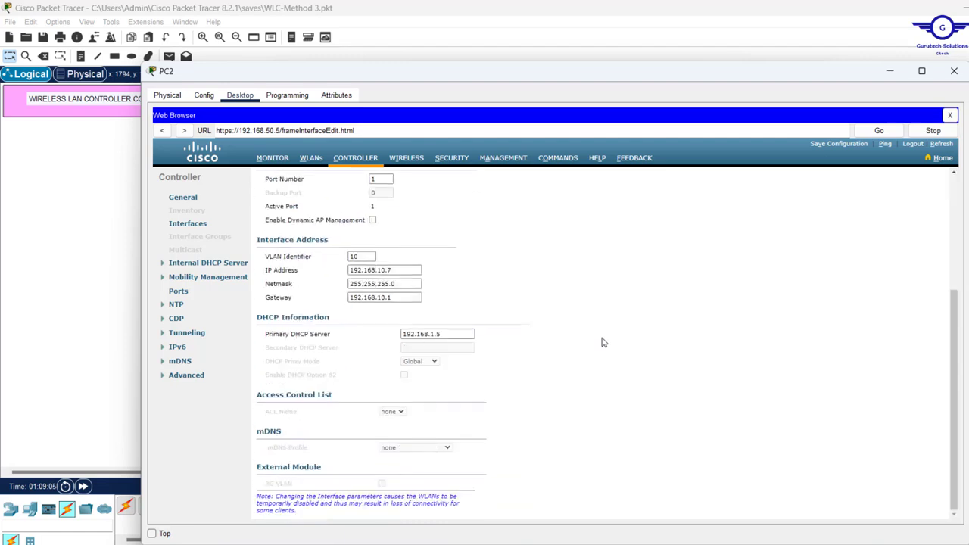
scroll(603, 342, up, 5)
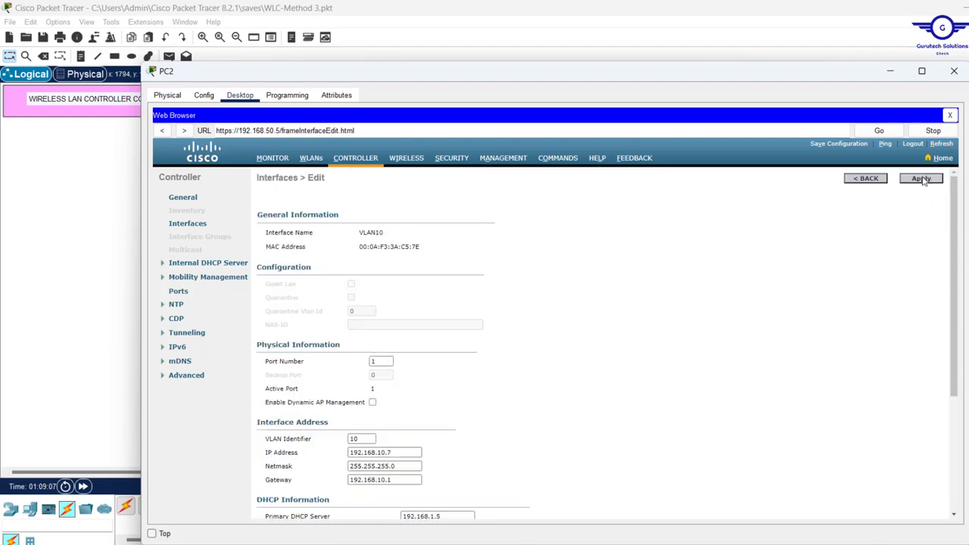
click(930, 179)
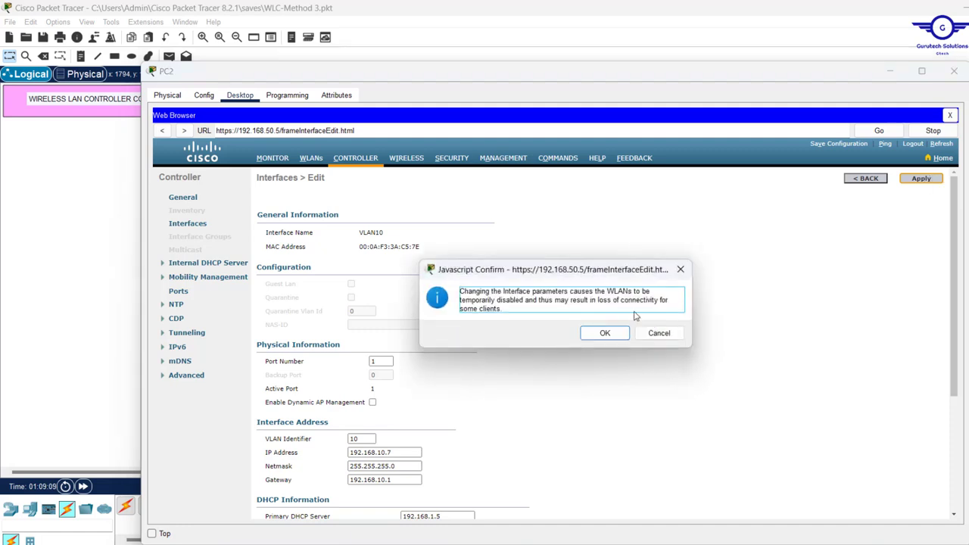
click(604, 335)
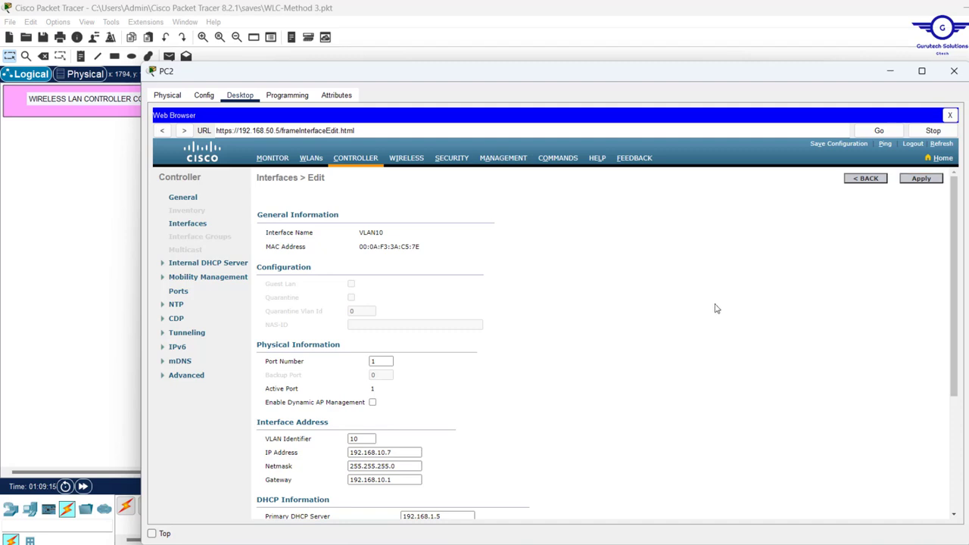
click(866, 179)
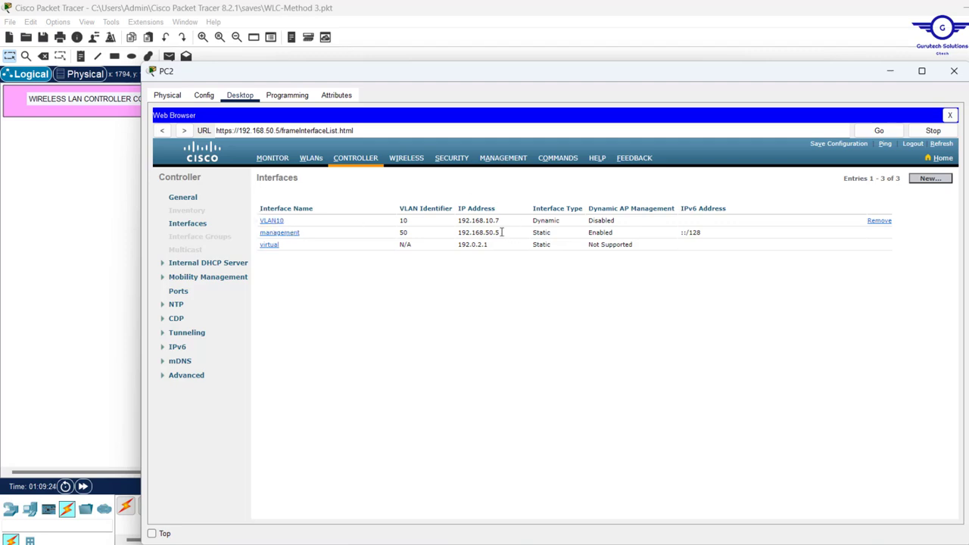
Create a new controller interface named VLAN20 with VLAN Id 20
click(937, 180)
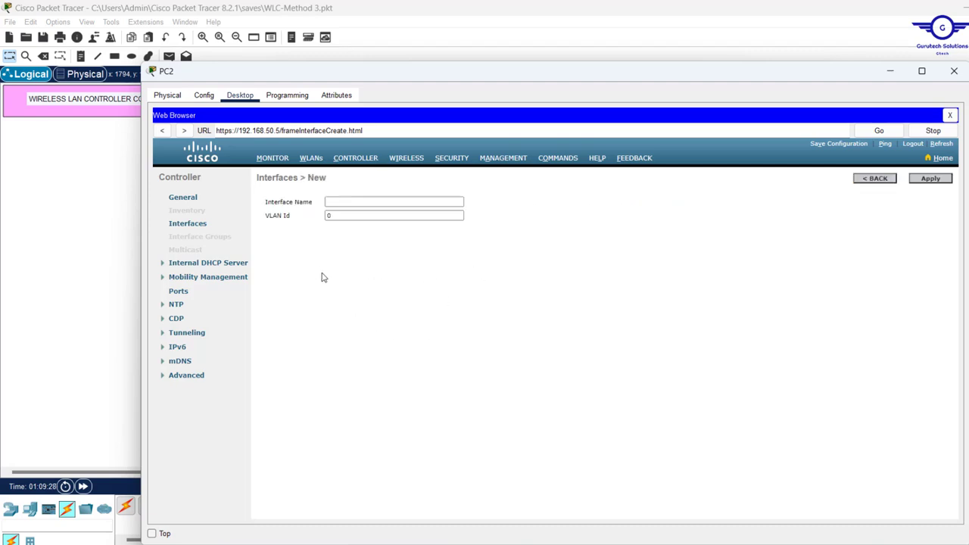
click(343, 200)
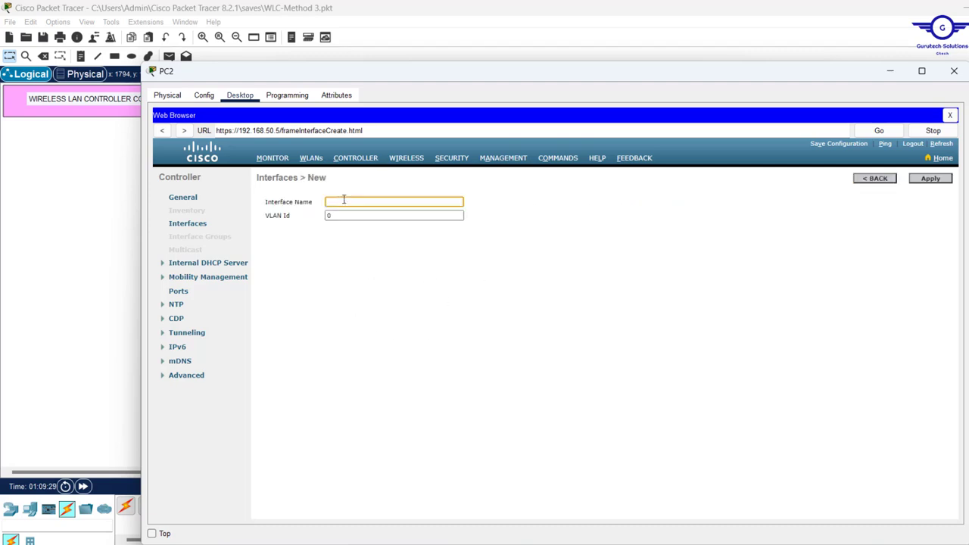
text(VLAN20)
click(327, 215)
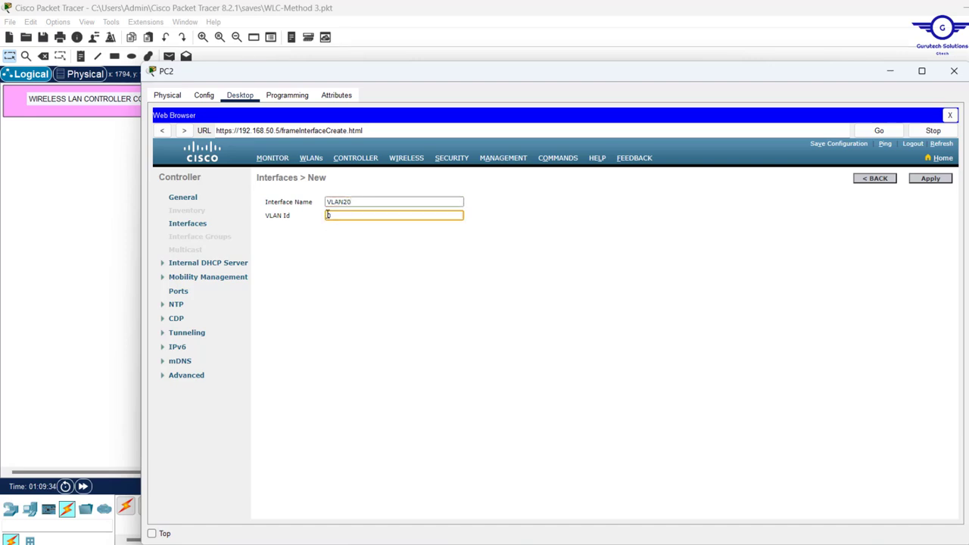
text(20)
click(921, 181)
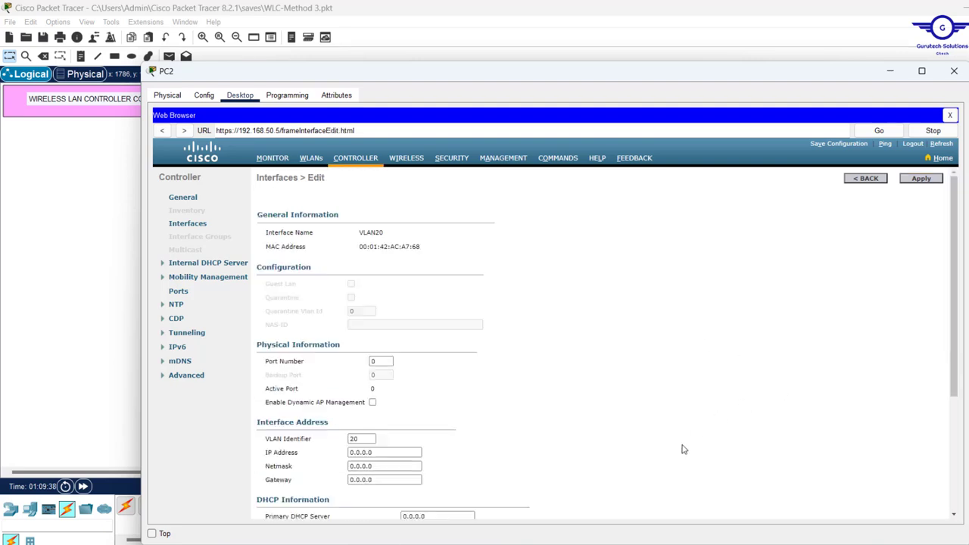
Enter VLAN20's port 1, IP 192.168.20.7/255.255.255.0, gateway 192.168.20.1 and DHCP 192.168.1.5
click(386, 362)
drag(386, 361, 321, 364)
scroll(528, 426, down, 3)
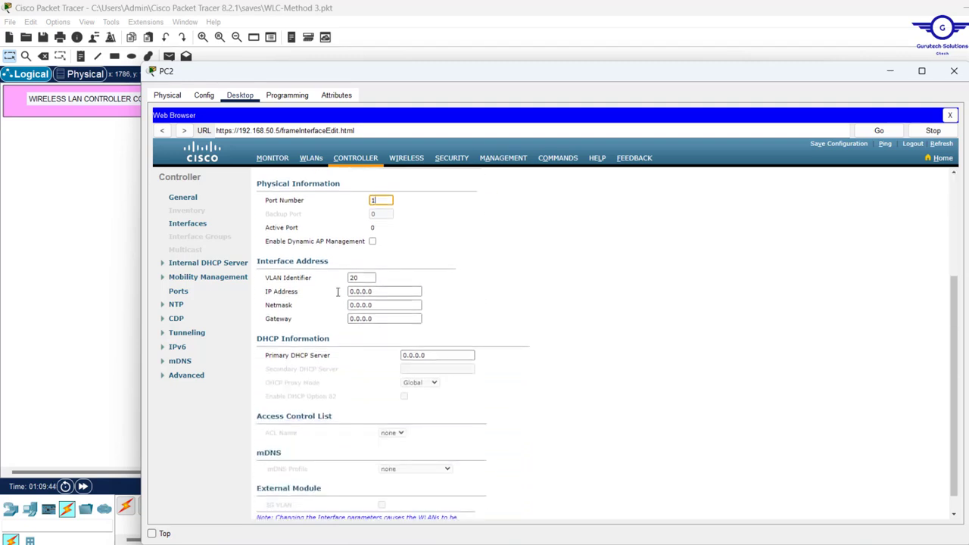
drag(392, 292, 265, 302)
text(192.168.10.254)
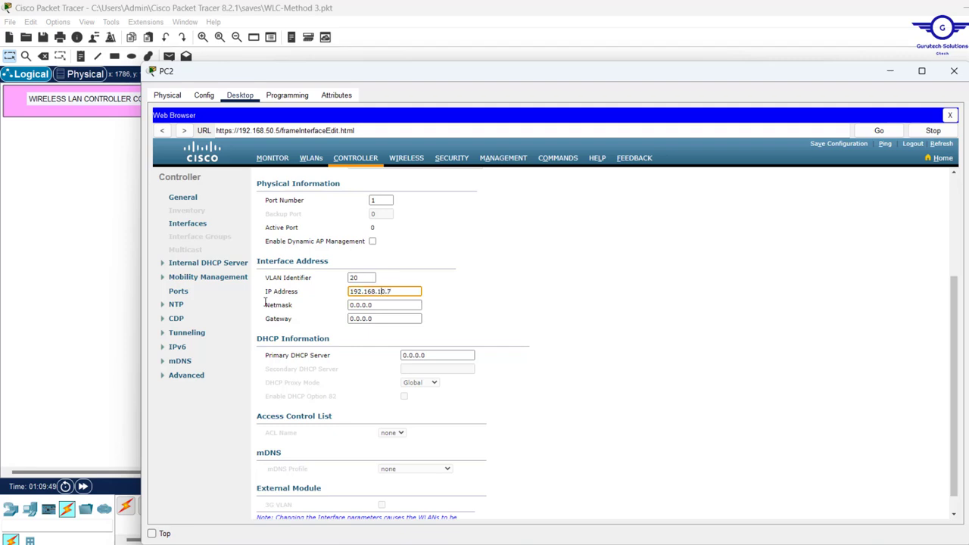
key(BackSpace)
text(2)
drag(394, 305, 268, 292)
text(255.255)
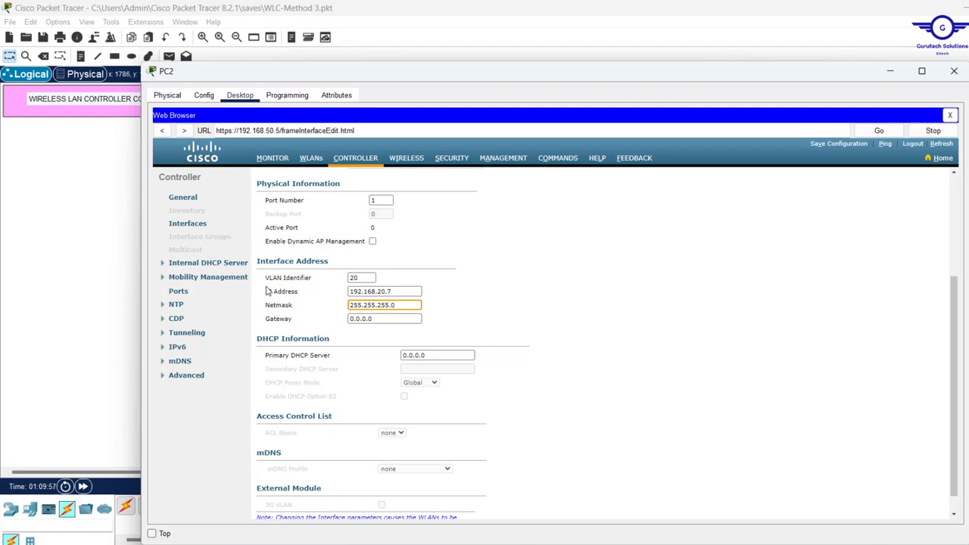
key(Tab)
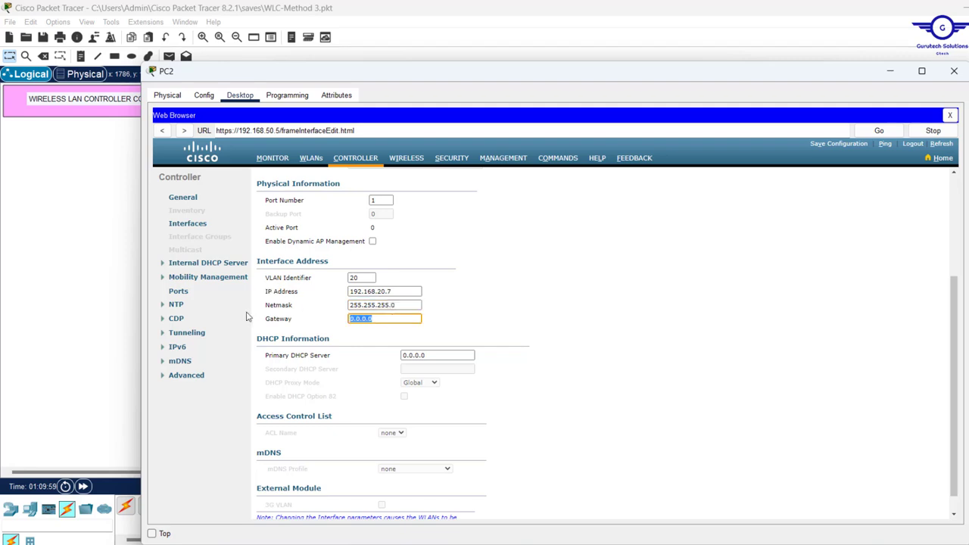
text(192.168.10.1)
key(Tab)
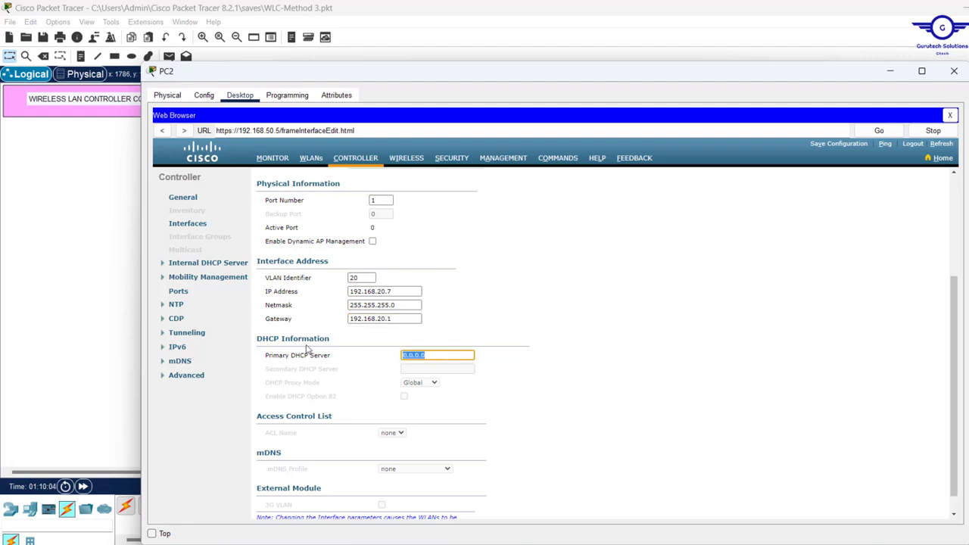
text(192.168.10.254)
Check the VLAN20 port and DHCP values, then apply and confirm the warning
scroll(413, 409, down, 1)
scroll(412, 408, up, 3)
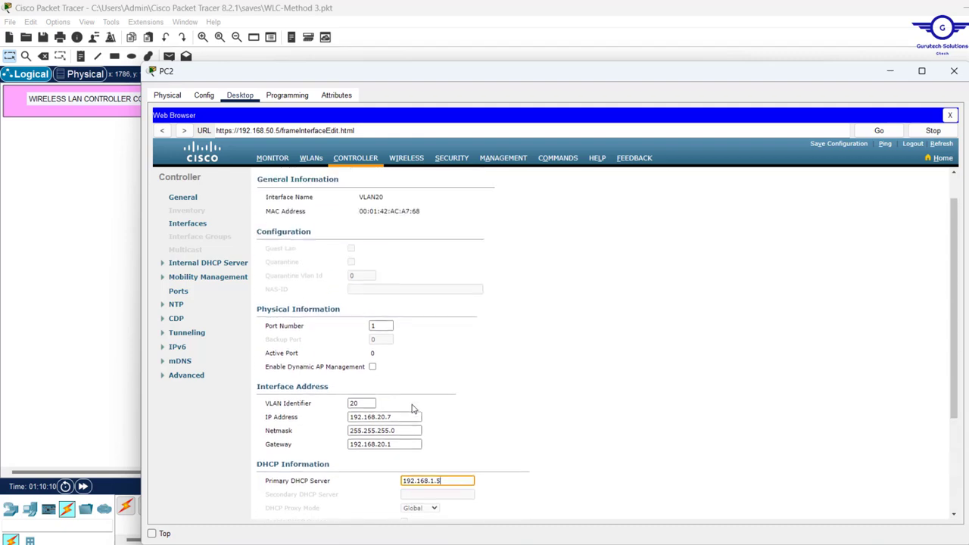
scroll(412, 408, down, 3)
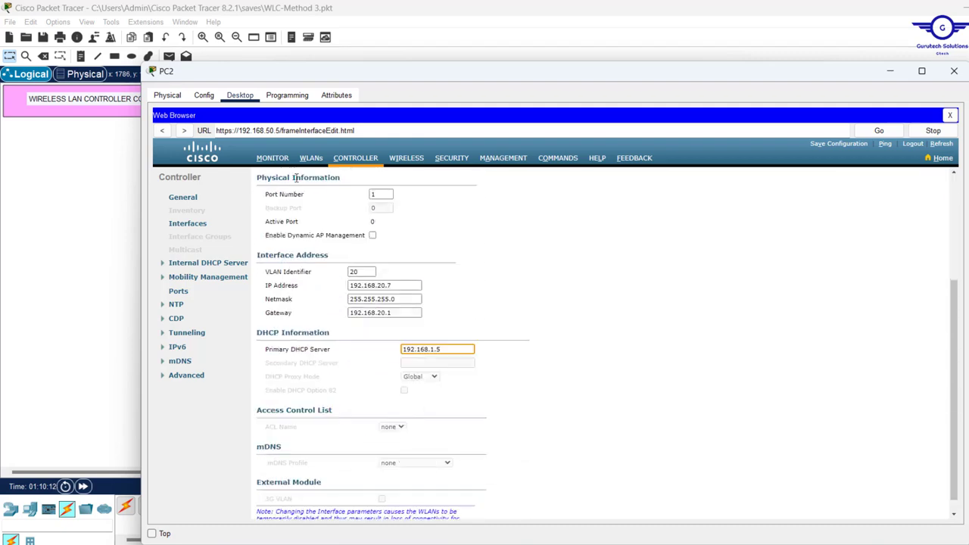
drag(256, 178, 497, 352)
click(621, 270)
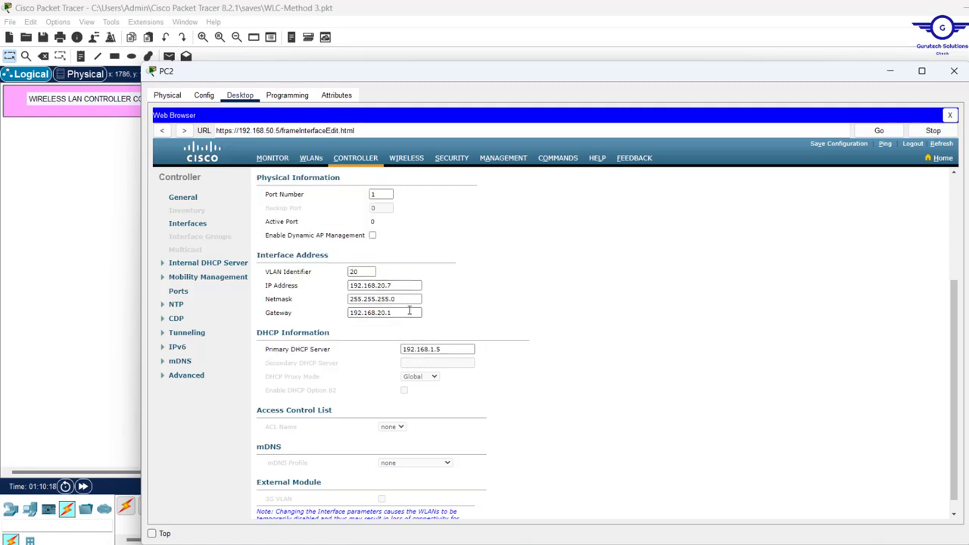
double_click(376, 194)
double_click(458, 349)
scroll(541, 285, up, 5)
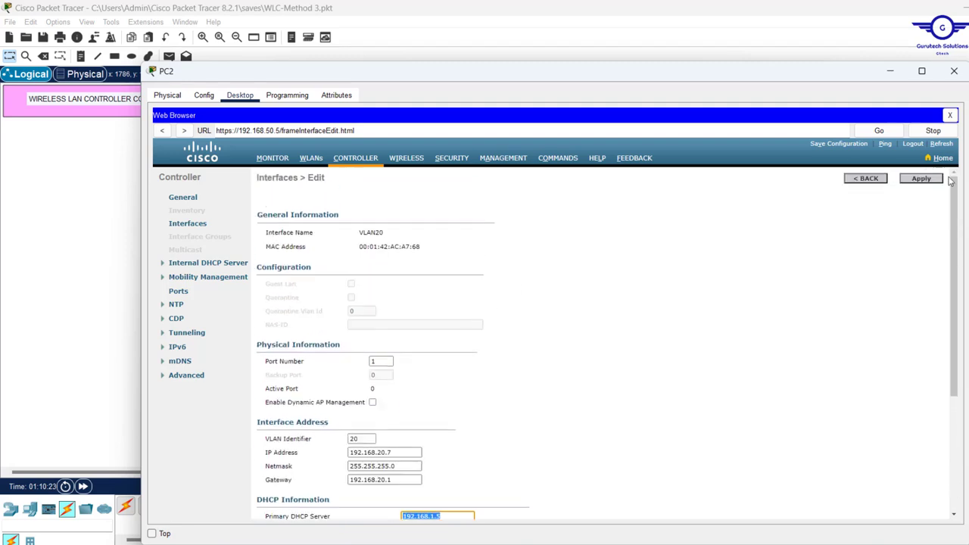
click(922, 181)
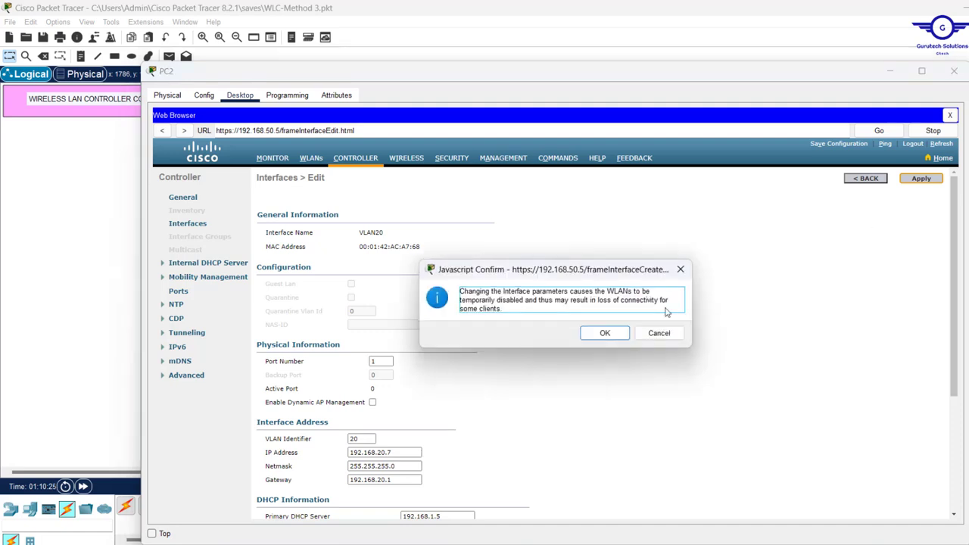
click(605, 334)
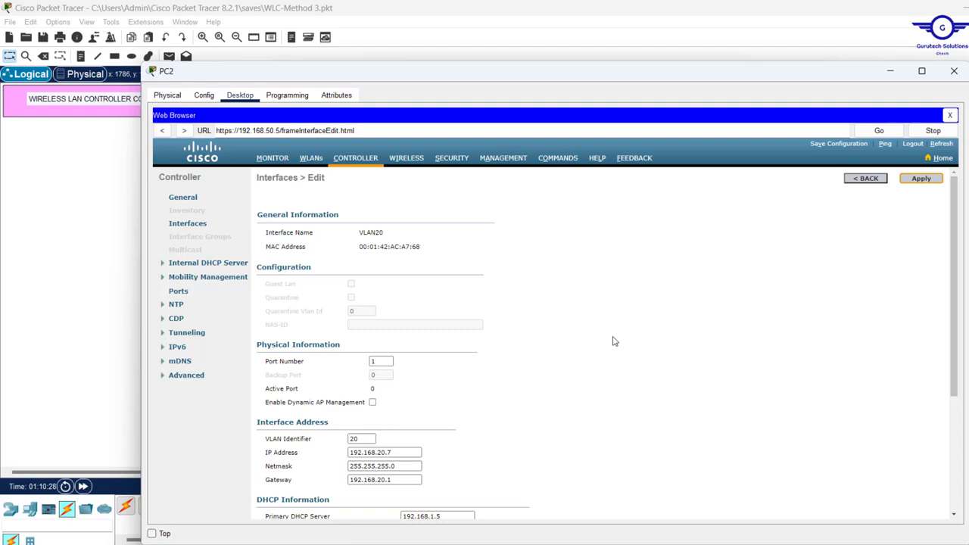
Create a new interface named VLAN30 with VLAN Id 30
click(862, 180)
click(926, 179)
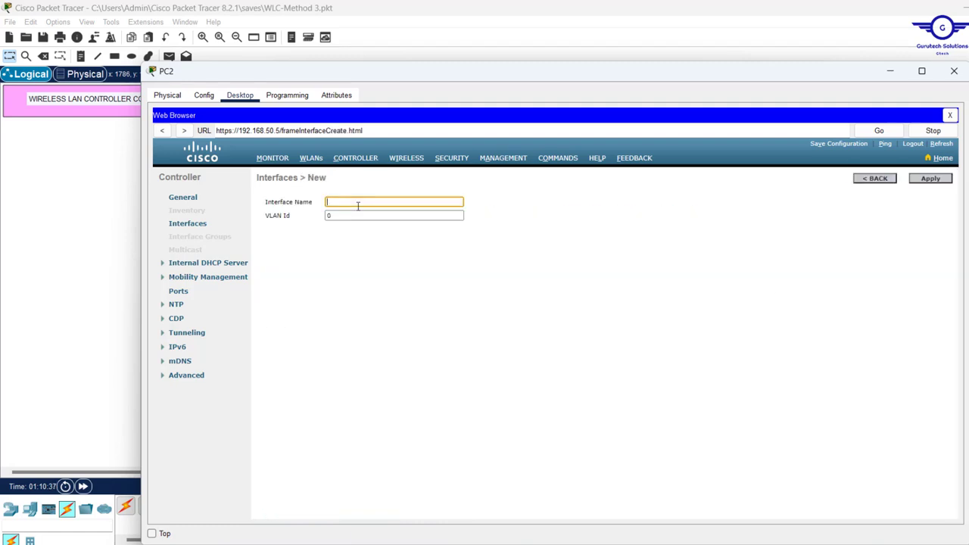
text(VLAN3030)
click(929, 180)
Give VLAN30 port 1, IP 192.168.30.7/255.255.255.0, gateway 192.168.30.1, DHCP 192.168.1.5, and apply
double_click(374, 360)
text(1)
scroll(378, 356, down, 3)
drag(376, 288, 242, 309)
text(192.168.30.7)
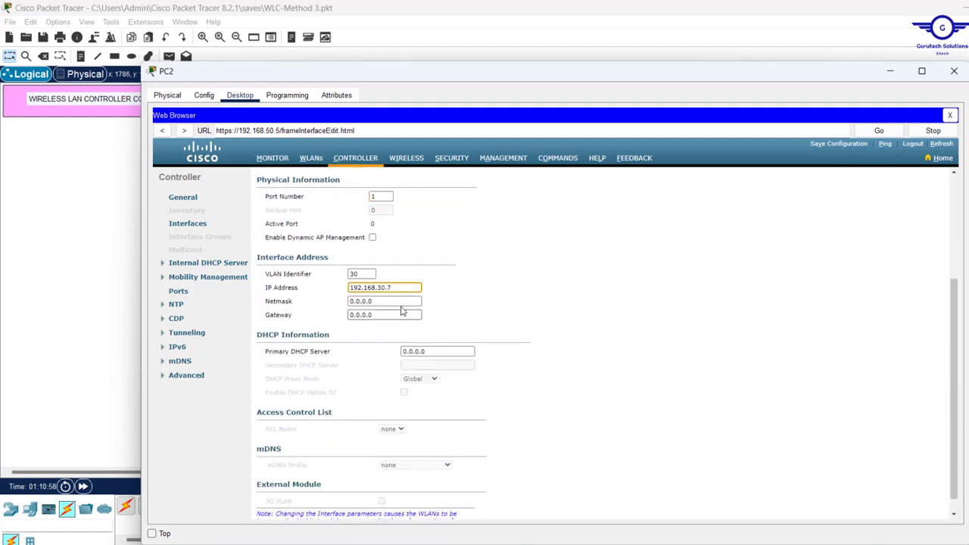
text(255.255.255.0)
mouse_move(390, 301)
mouse_down()
mouse_move(242, 303)
mouse_move(296, 320)
mouse_up()
text(192.168.30.1)
drag(439, 351, 260, 338)
text(192.168.1.5)
scroll(455, 340, up, 3)
click(921, 179)
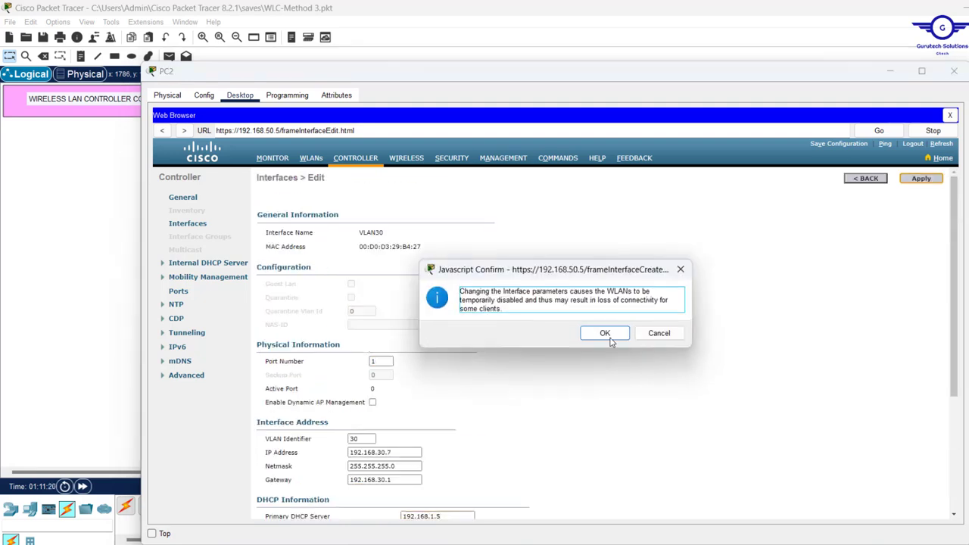
click(605, 333)
Submit more new interfaces, VLAN40 (ID 40) and VLAN20 (ID 20), then return to the list
click(865, 178)
click(929, 180)
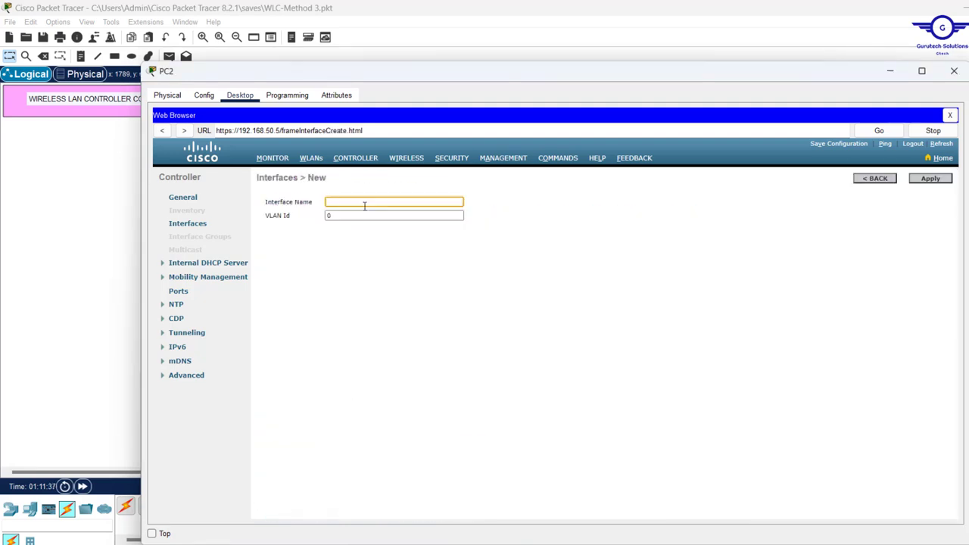
text(VLAN40)
double_click(363, 216)
text(40)
click(933, 182)
text(VLAN20)
click(331, 216)
key(BackSpace)
text(20)
click(928, 182)
click(881, 182)
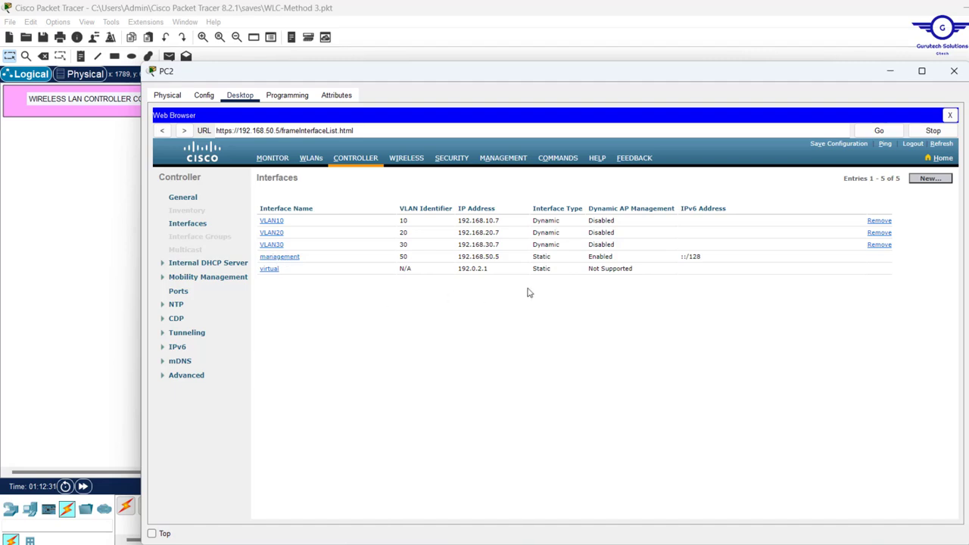
drag(734, 262, 264, 260)
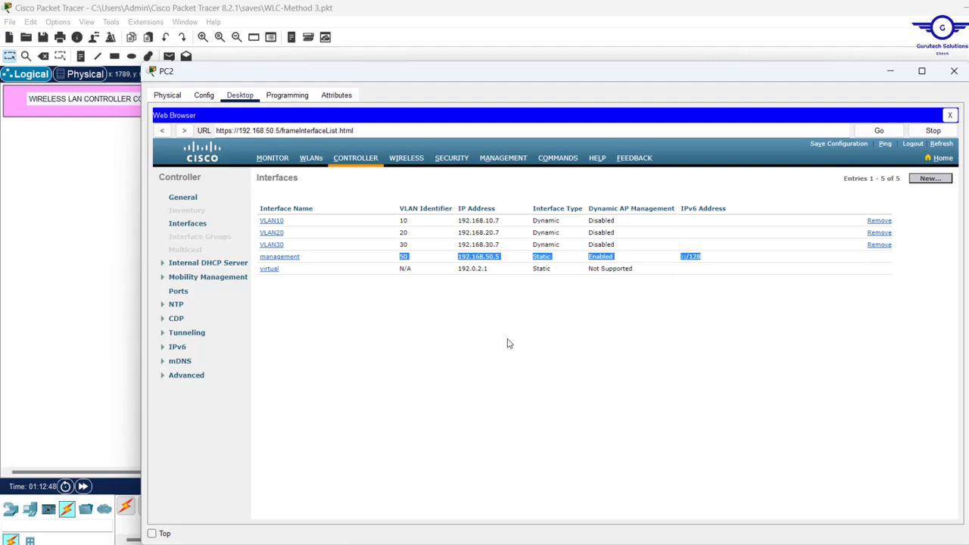
On the WLANs page, remove test@123, confirm, and open a blank WLANs > New form
click(310, 159)
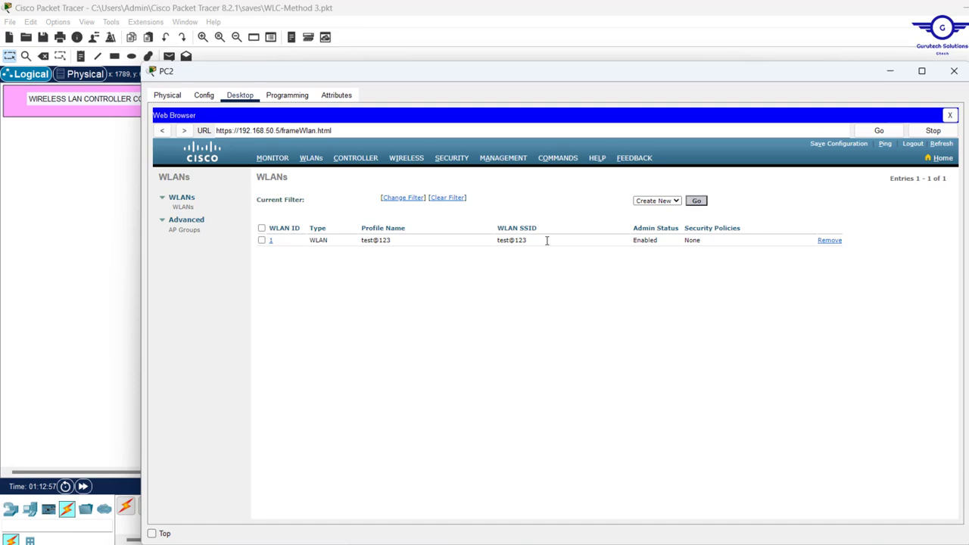
drag(548, 240, 362, 248)
click(385, 274)
click(826, 242)
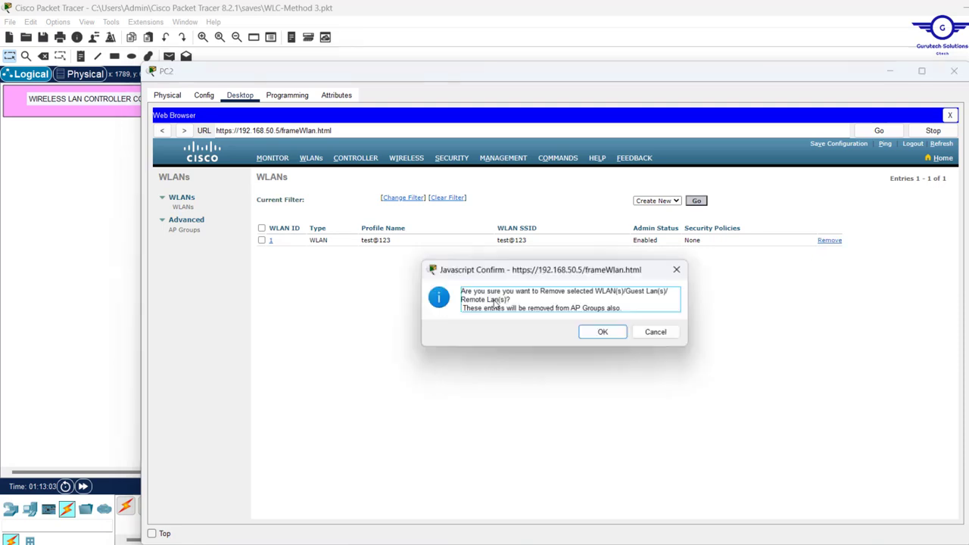
click(606, 334)
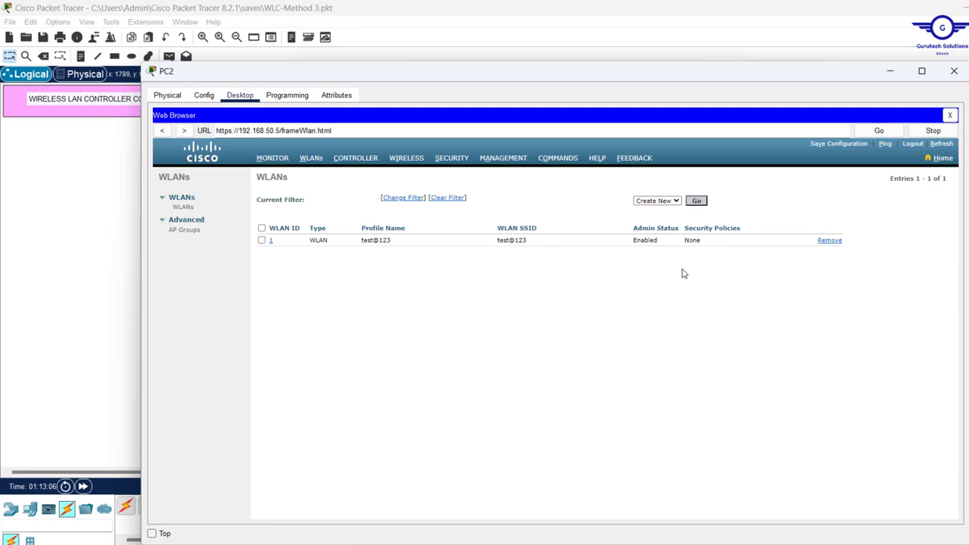
click(696, 201)
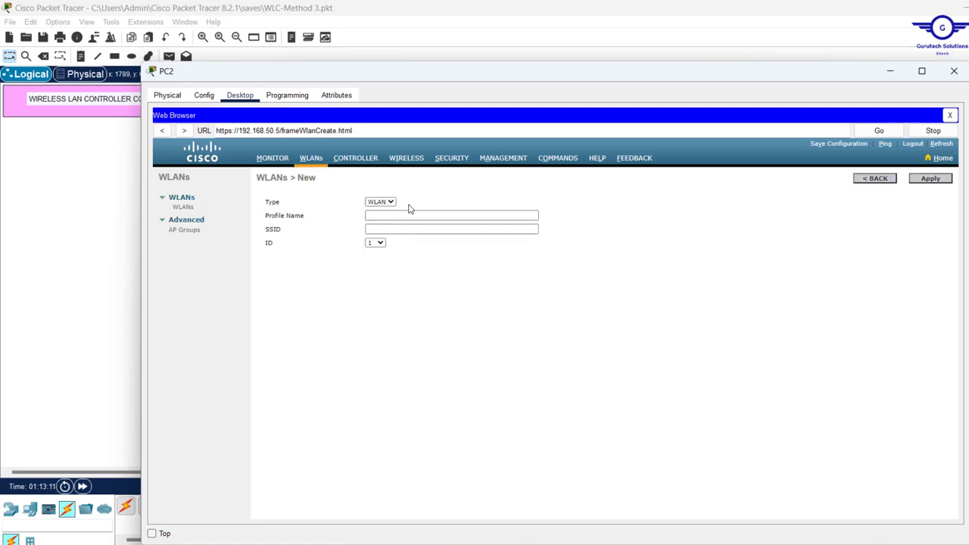
Enter profile name IT-WIFI and SSID IT, then submit the new WLAN
click(408, 218)
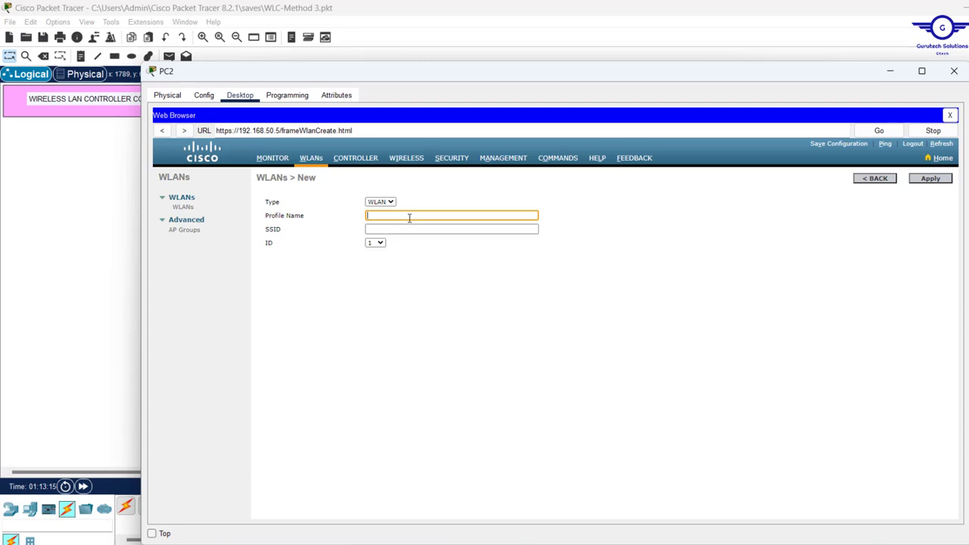
click(65, 186)
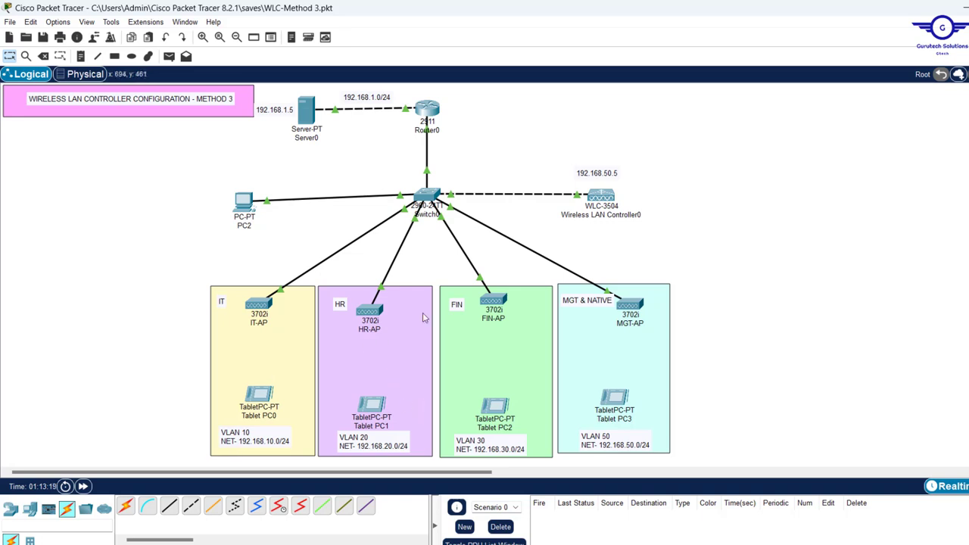
click(241, 198)
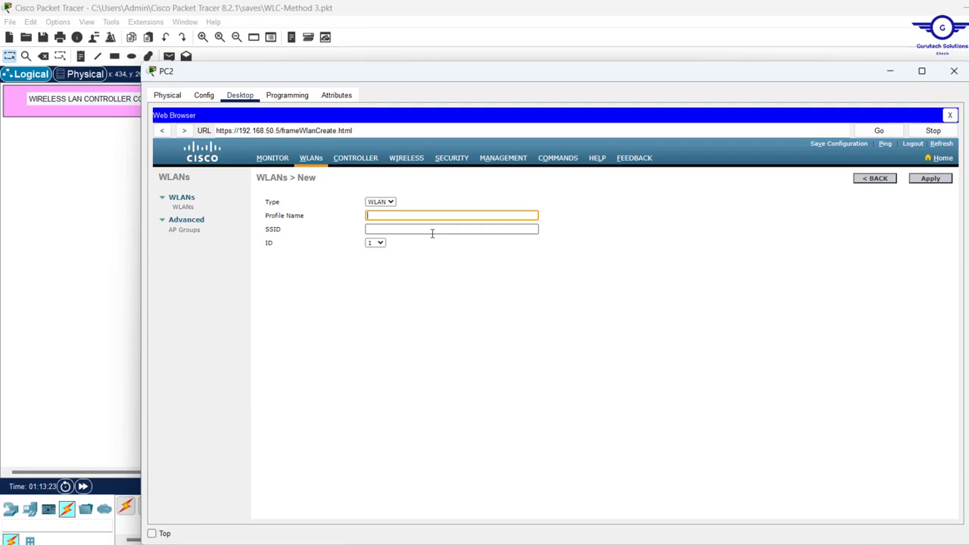
text(IT)
click(380, 227)
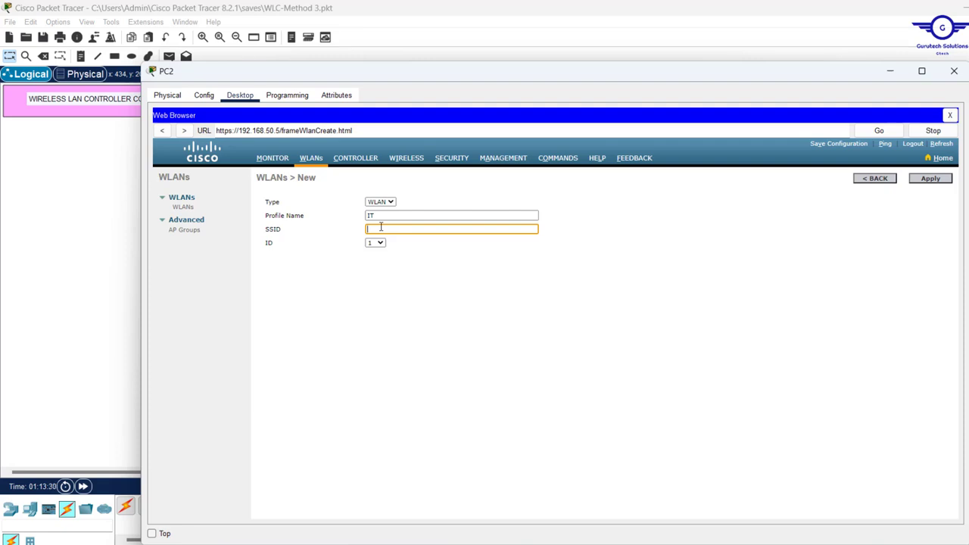
click(390, 216)
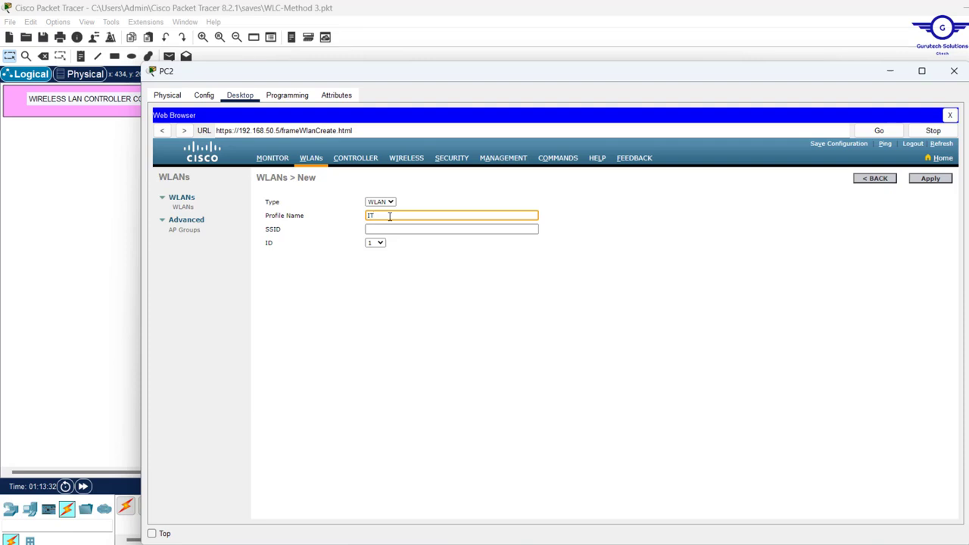
text(-WIFI)
click(386, 227)
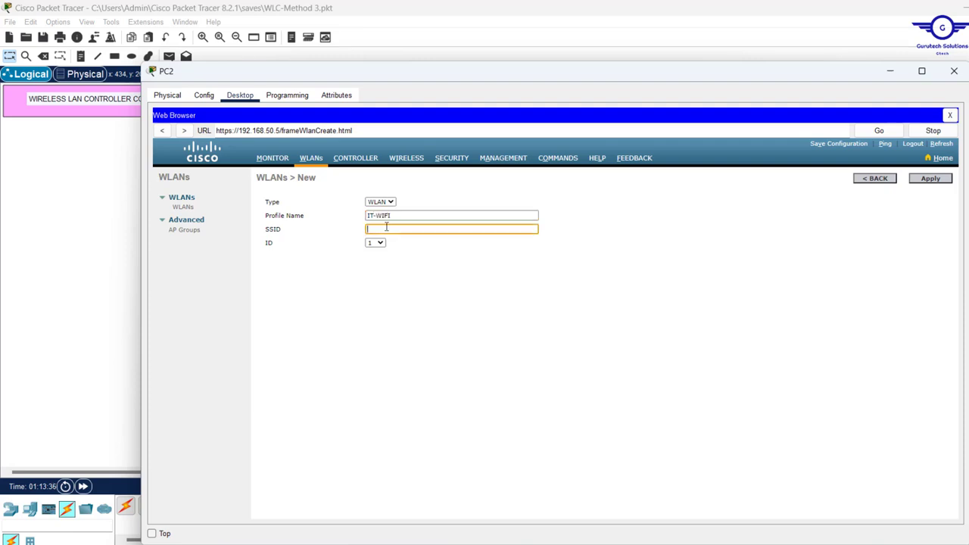
text(IT)
drag(411, 216, 310, 221)
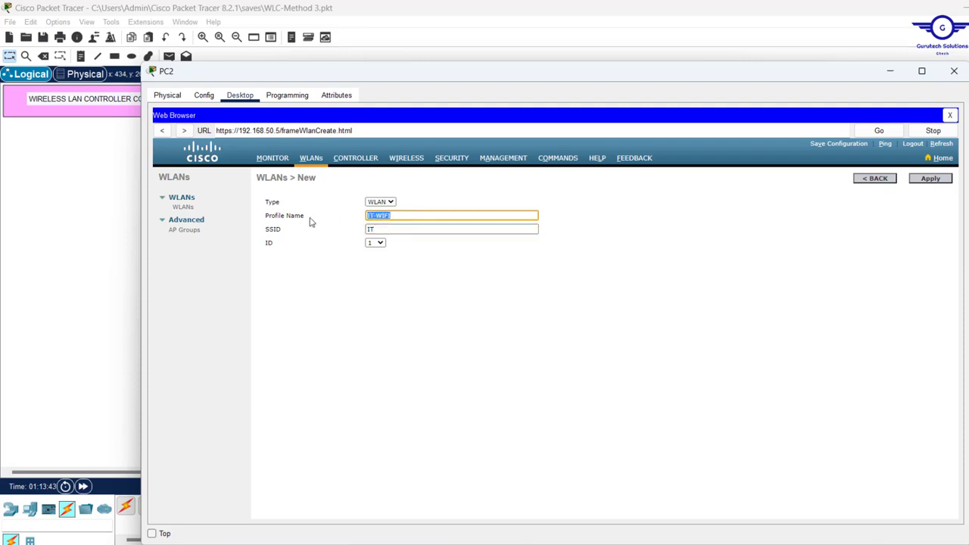
click(936, 181)
click(409, 228)
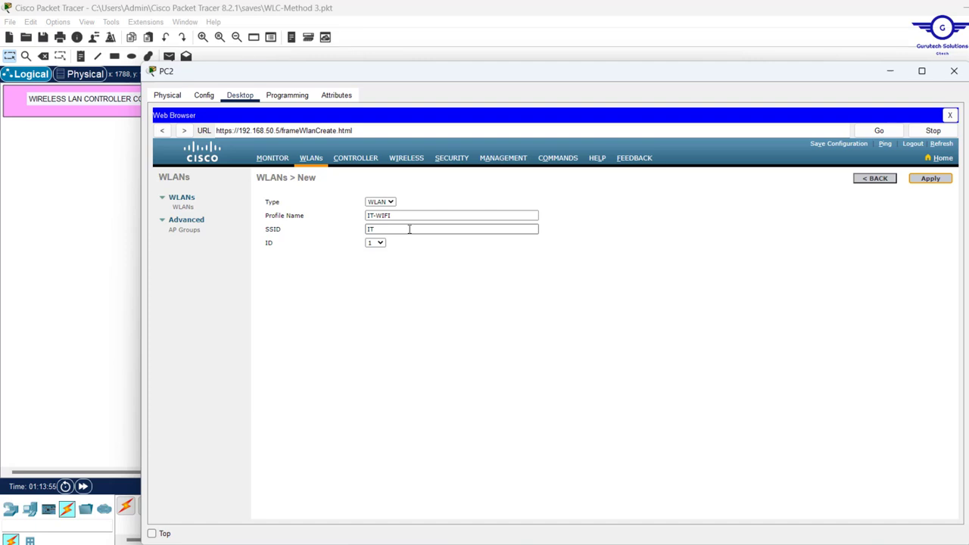
key(Return)
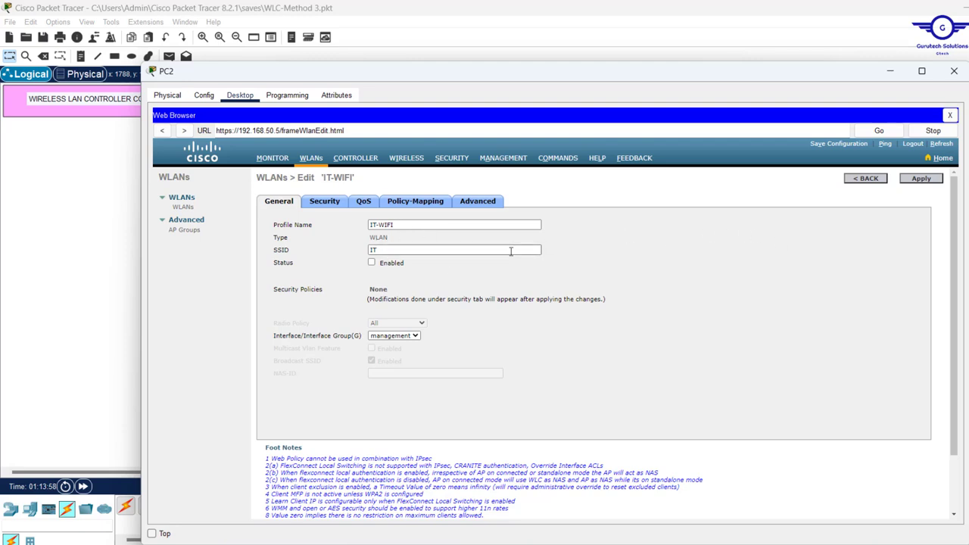
Check Status Enabled for IT-WIFI and choose VLAN10 as its interface
click(371, 262)
scroll(469, 314, down, 2)
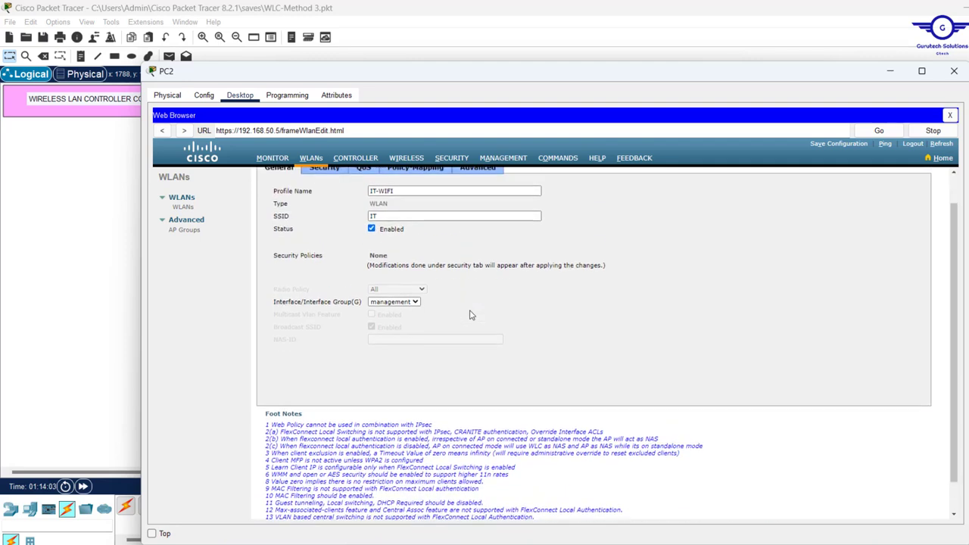
scroll(469, 315, up, 1)
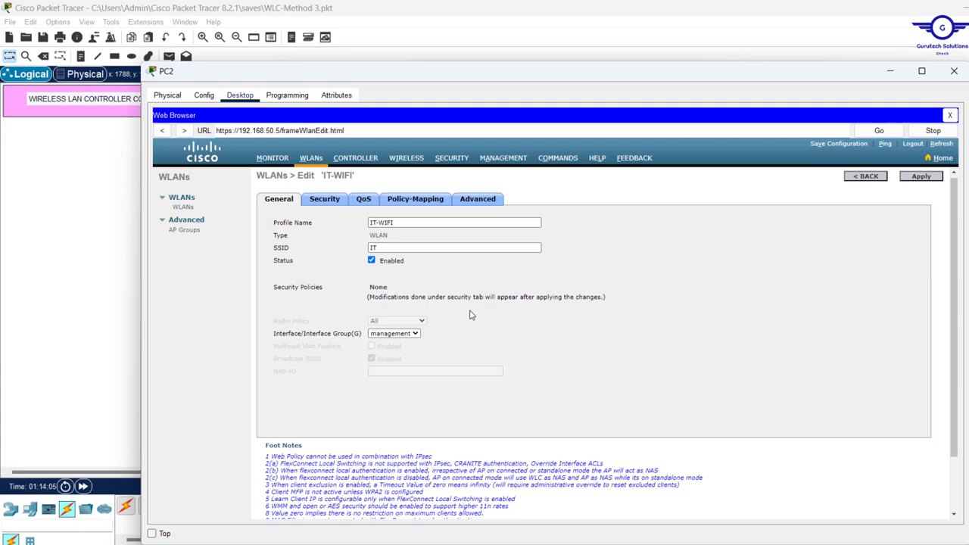
scroll(469, 315, up, 1)
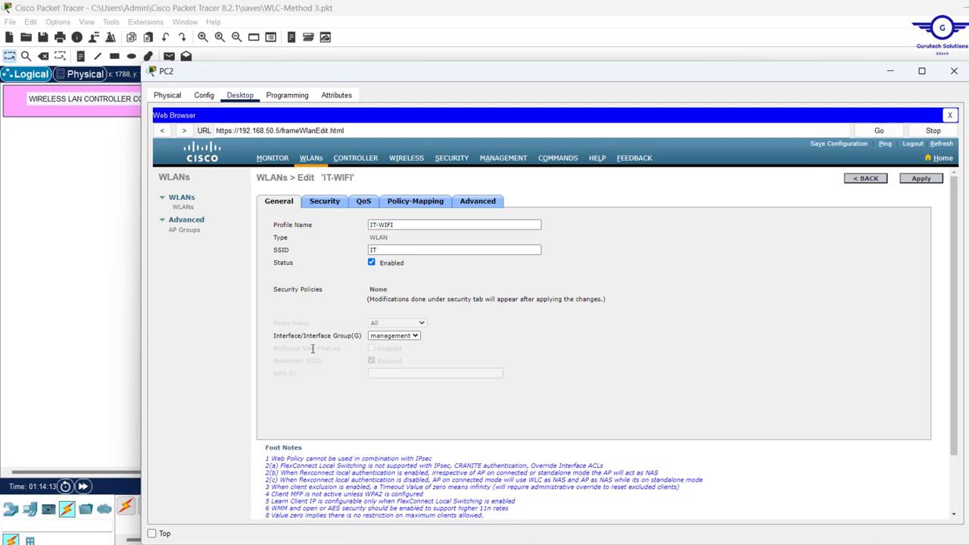
click(414, 335)
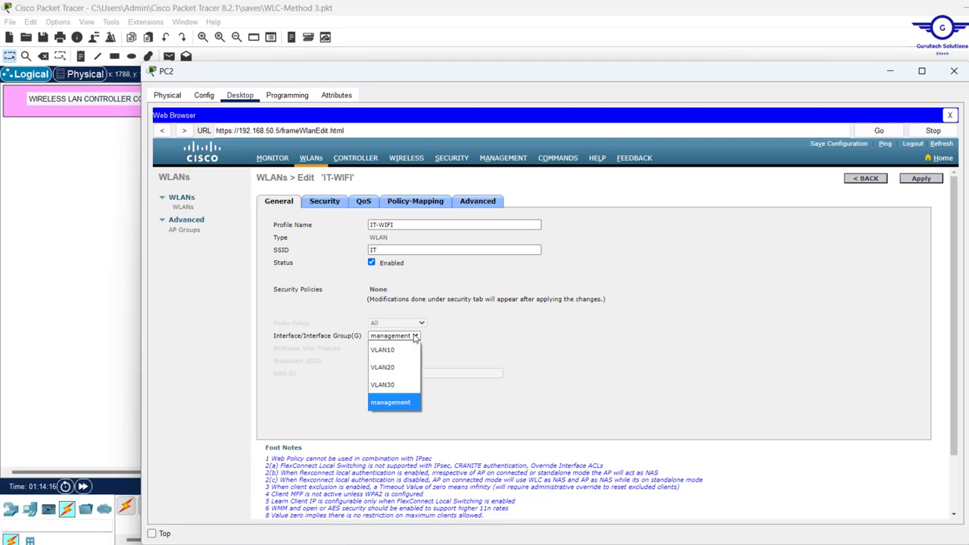
click(399, 351)
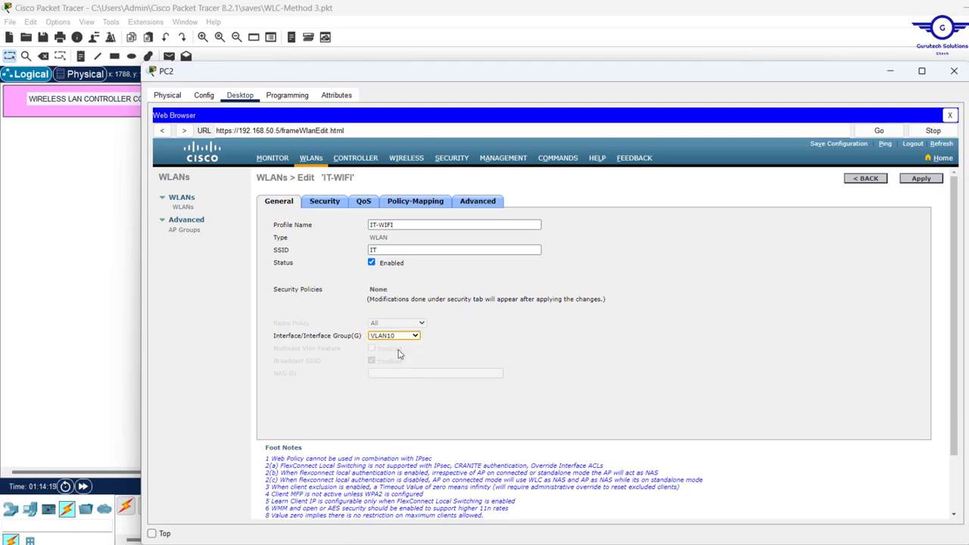
scroll(399, 353, down, 3)
scroll(399, 353, up, 3)
Set Layer 2 Security to WPA+WPA2 with WPA2 Policy, PSK enabled and an ASCII passphrase
click(321, 205)
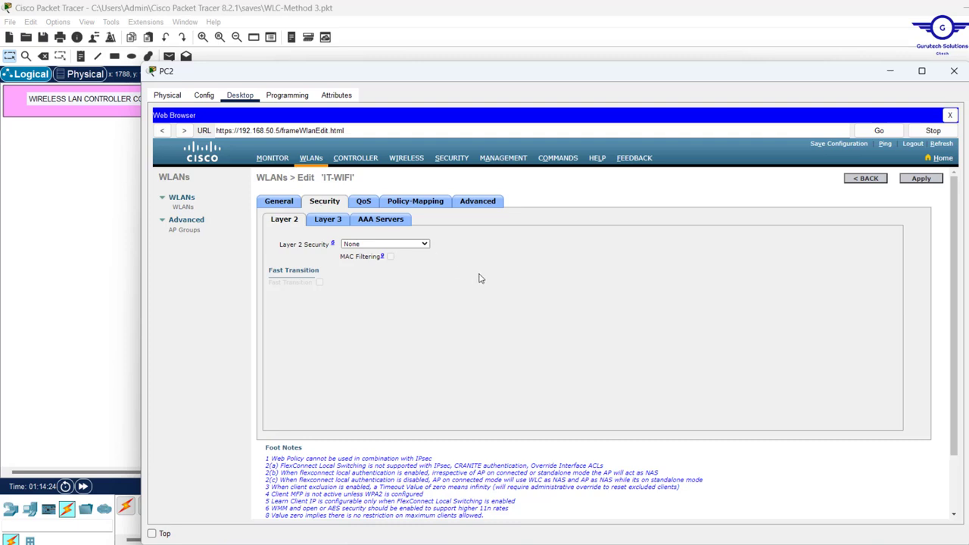
click(414, 244)
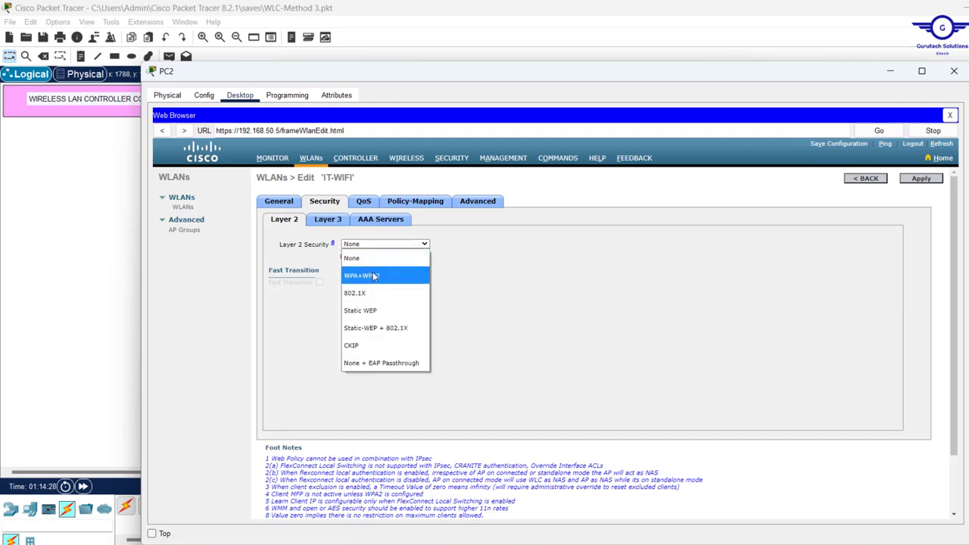
click(392, 275)
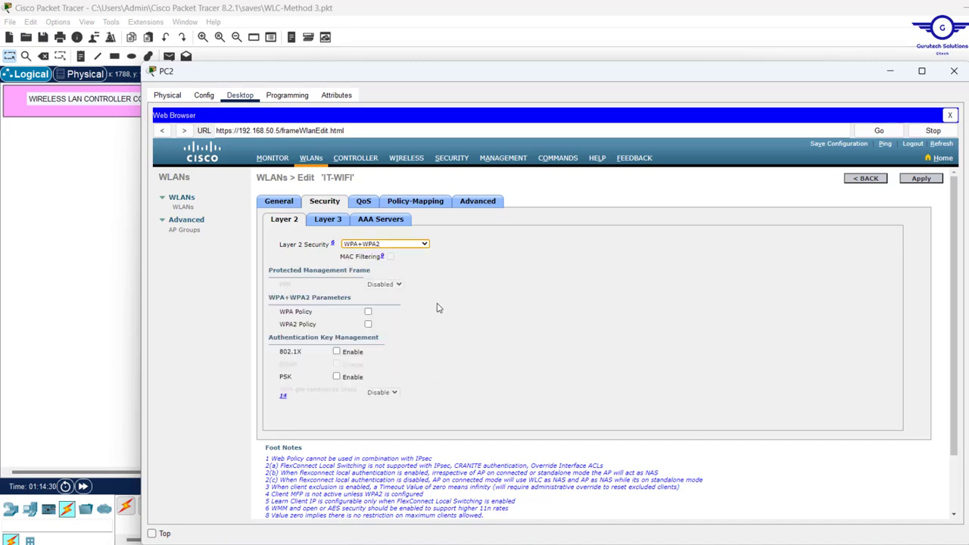
scroll(436, 308, down, 1)
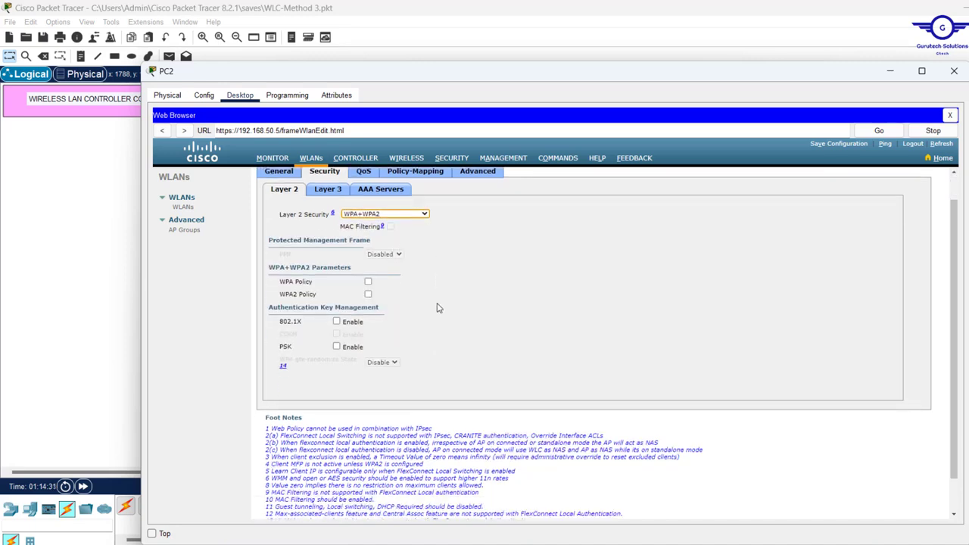
click(368, 294)
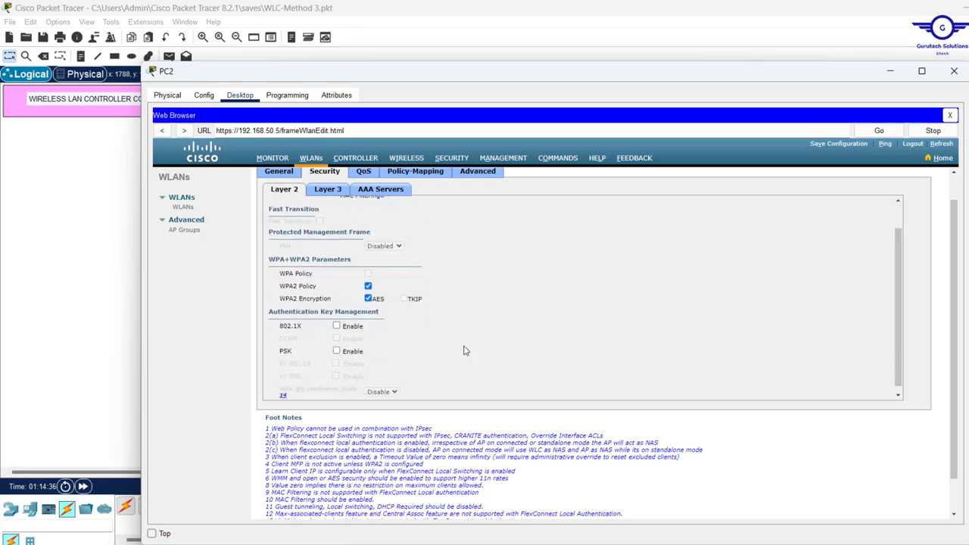
scroll(438, 325, down, 1)
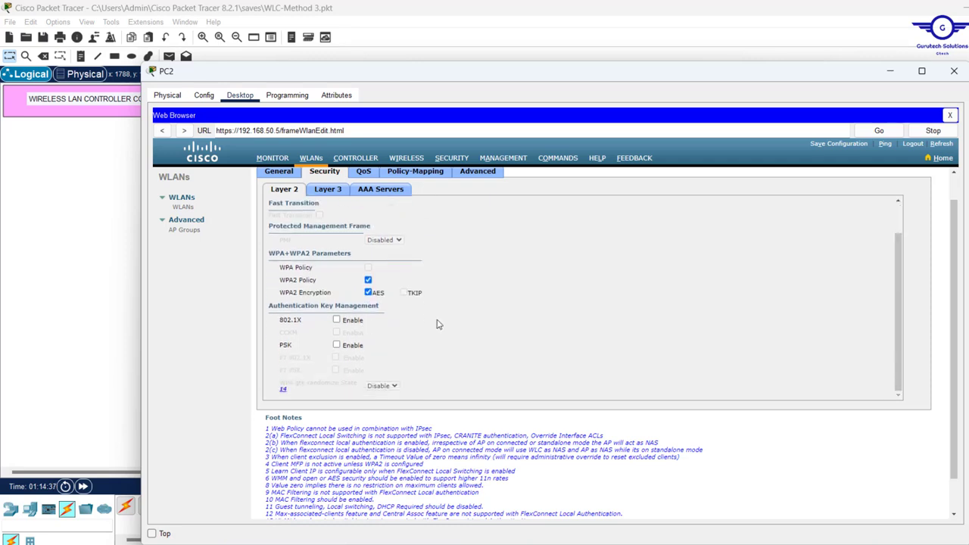
click(337, 345)
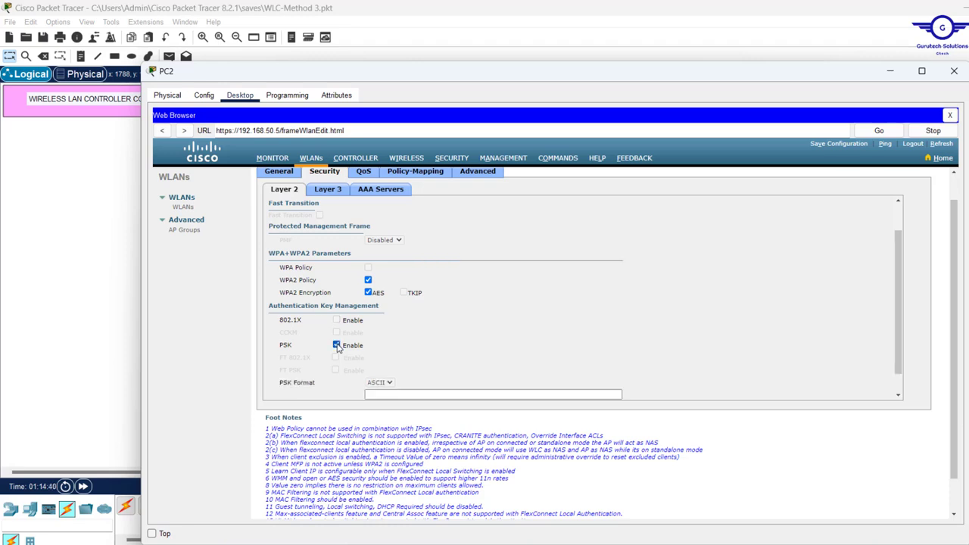
scroll(475, 371, down, 1)
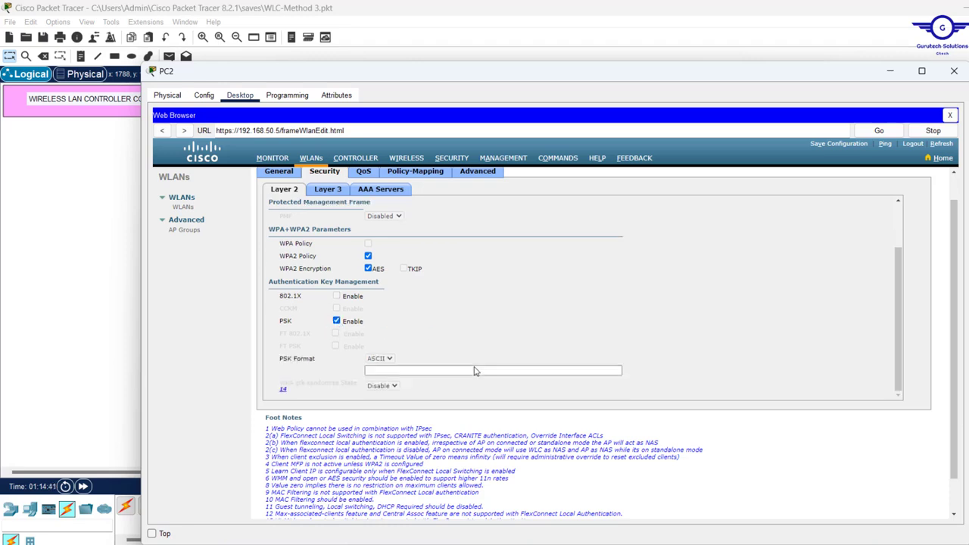
click(372, 370)
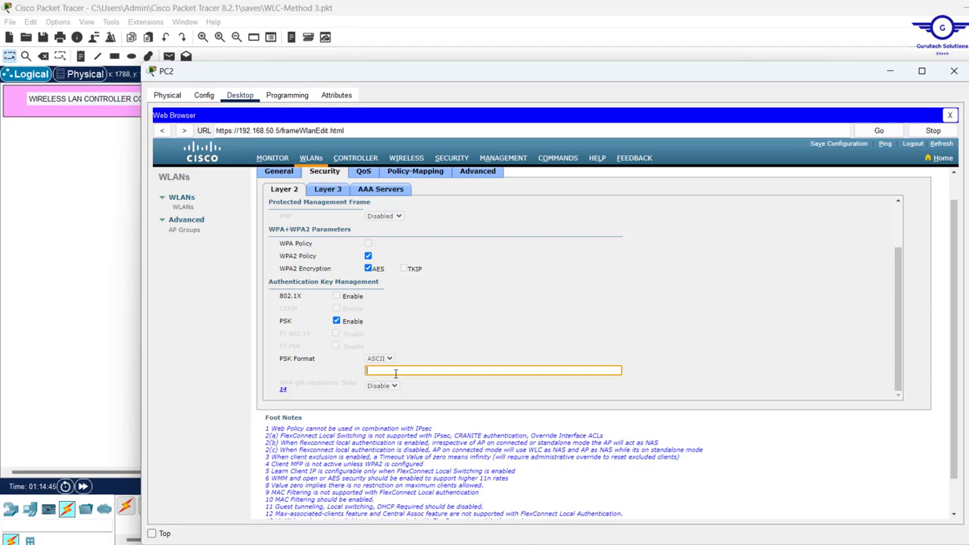
text(•••••••••)
scroll(603, 389, up, 2)
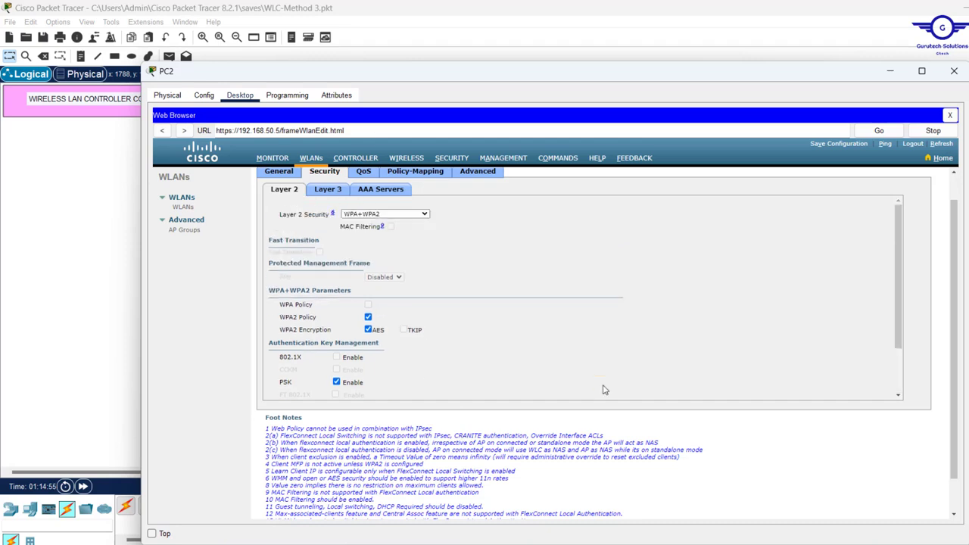
scroll(532, 239, up, 1)
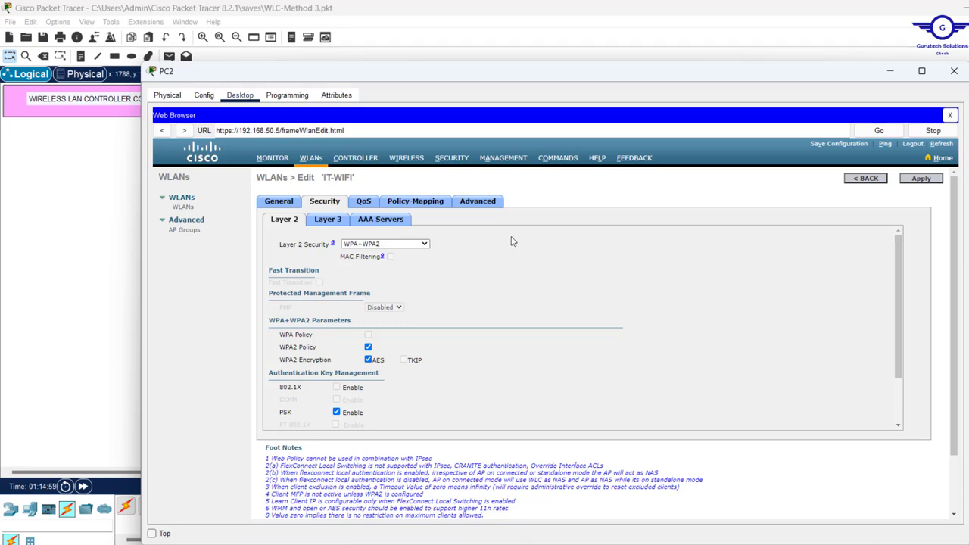
scroll(454, 328, down, 2)
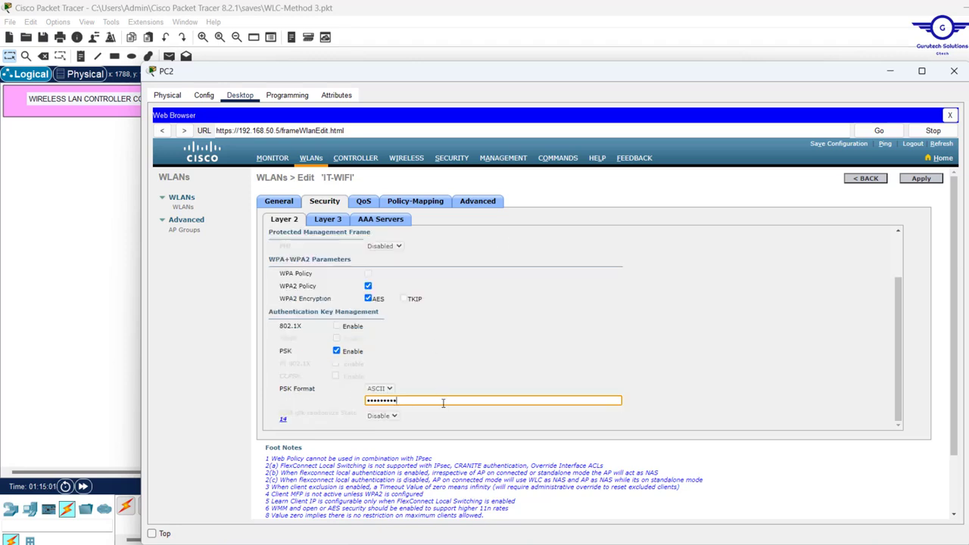
scroll(508, 329, up, 2)
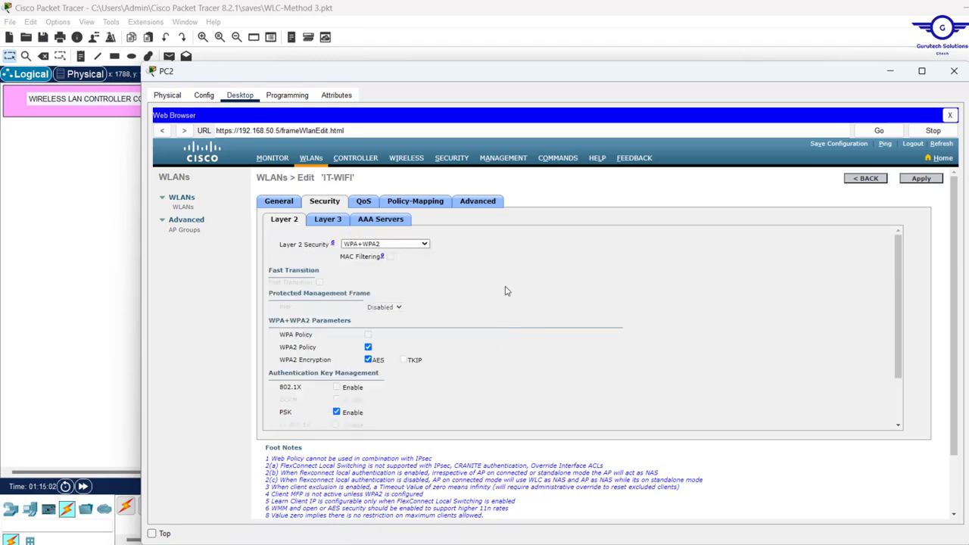
Show IT-WIFI's Advanced tab and scroll down to the FlexConnect options
click(477, 202)
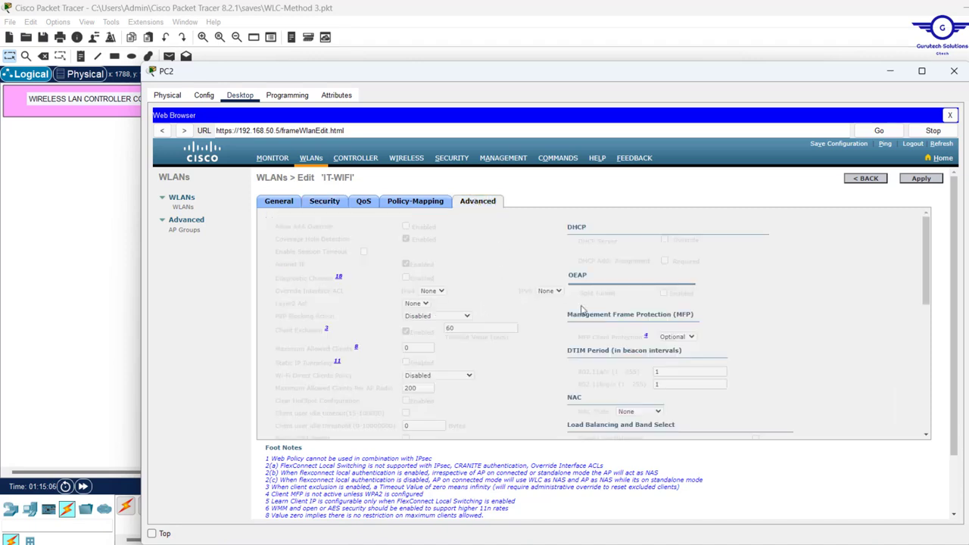
scroll(583, 311, down, 6)
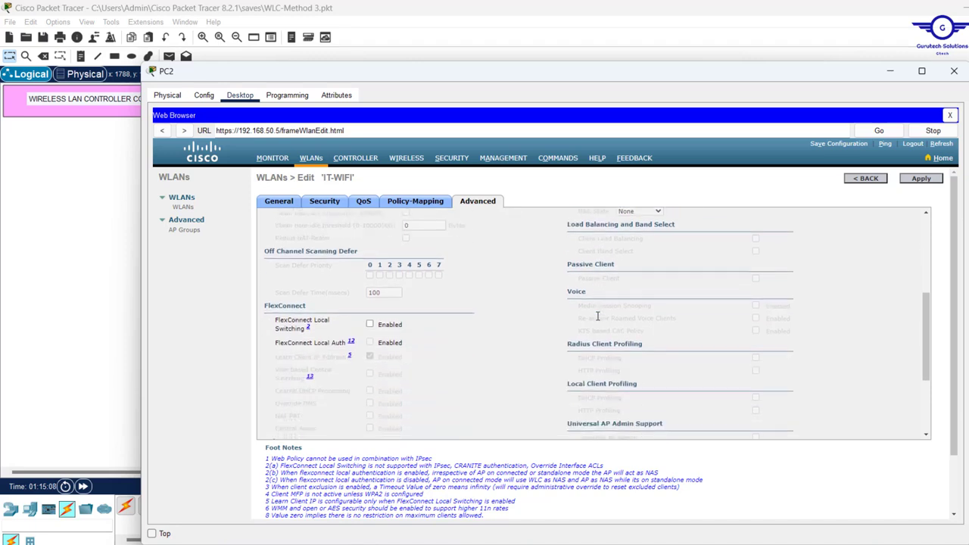
scroll(598, 315, down, 2)
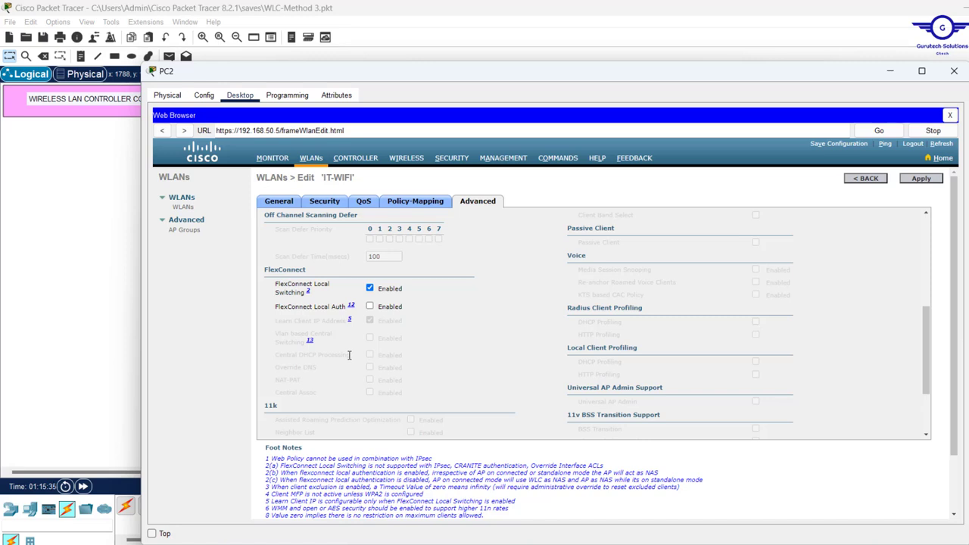
Enable FlexConnect Local Auth on IT-WIFI, apply and confirm the change, then go back to the WLAN list
click(370, 307)
scroll(431, 341, up, 5)
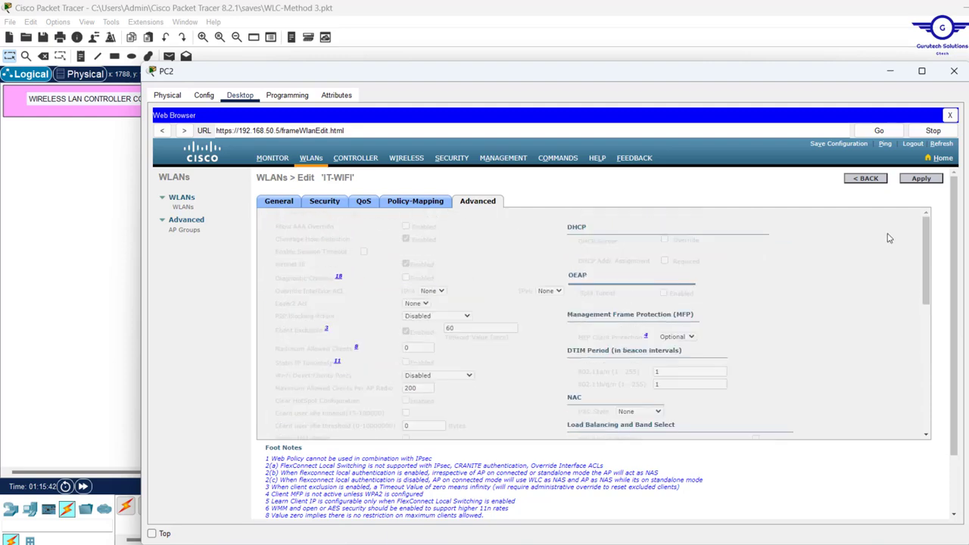
scroll(513, 351, down, 5)
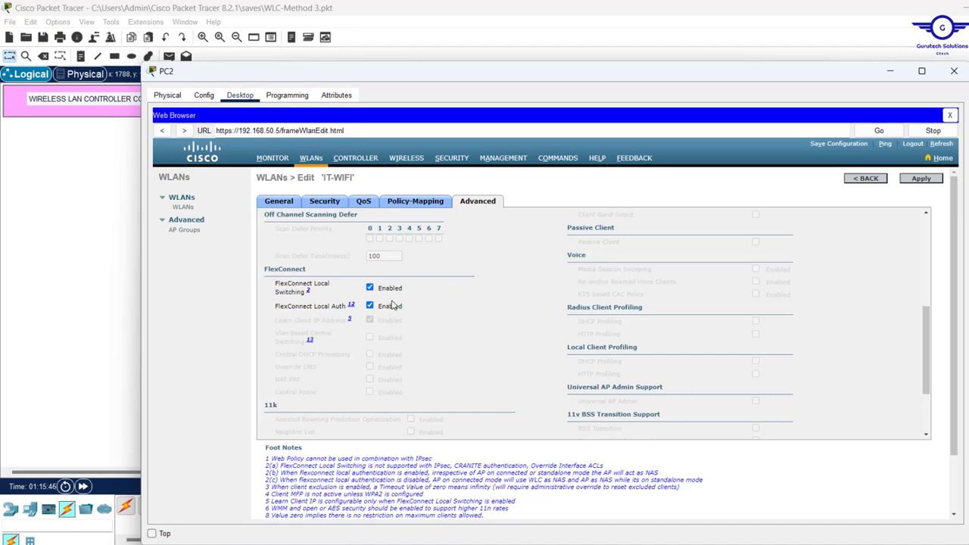
click(921, 185)
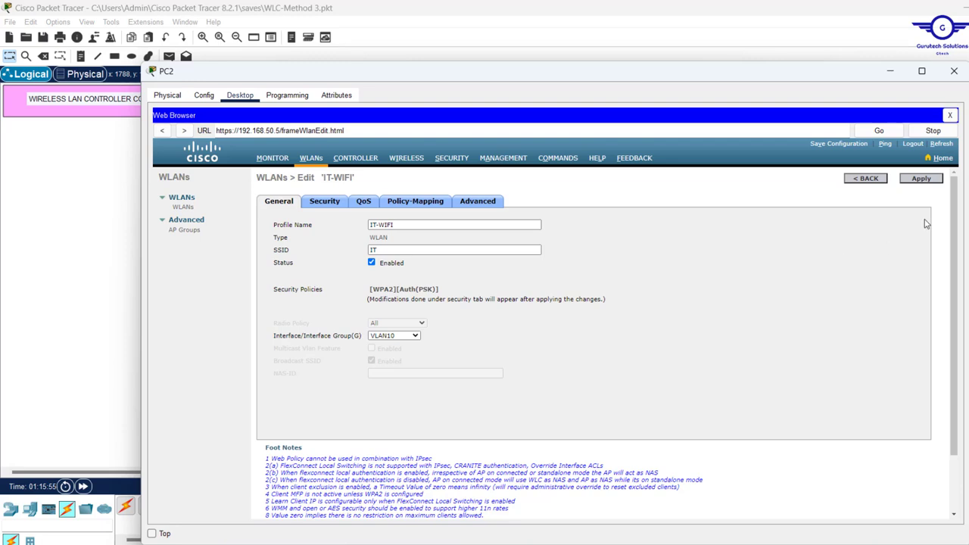
click(922, 178)
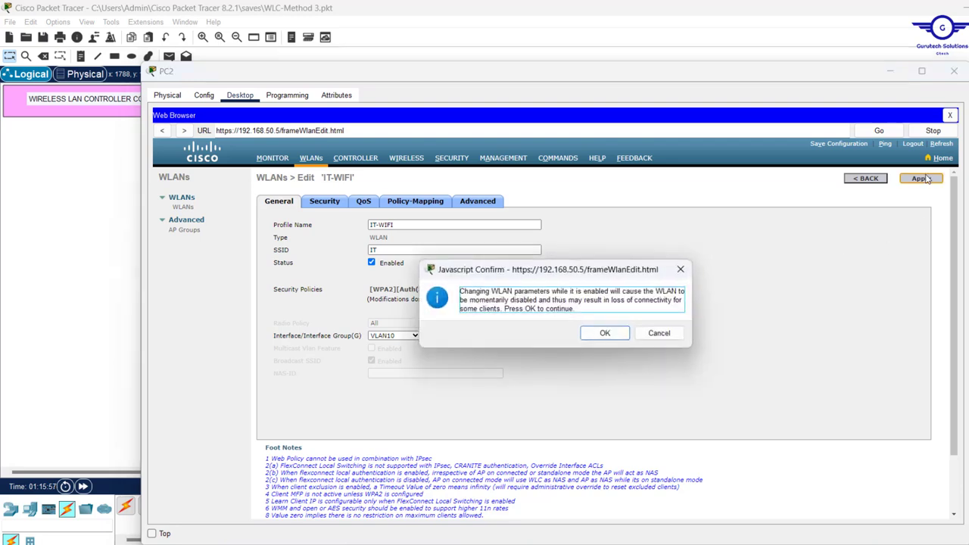
click(609, 332)
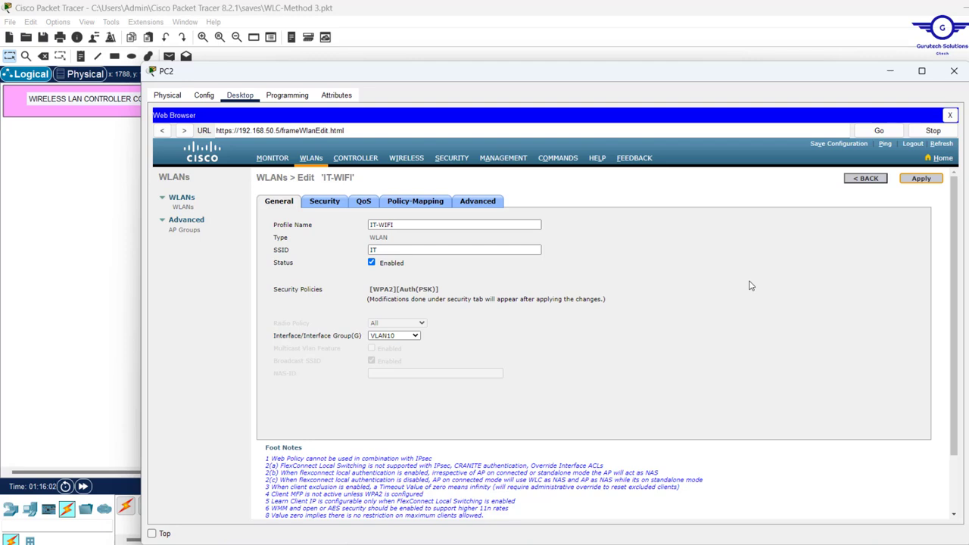
click(870, 182)
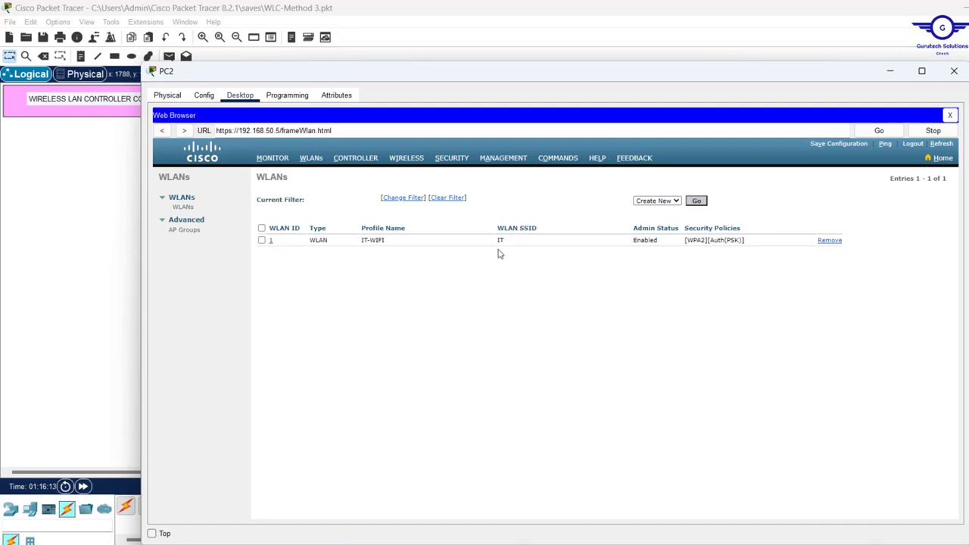
Create WLAN 2 with profile name 'HR WIFI' and SSID 'HR', and set its status to Enabled
click(697, 200)
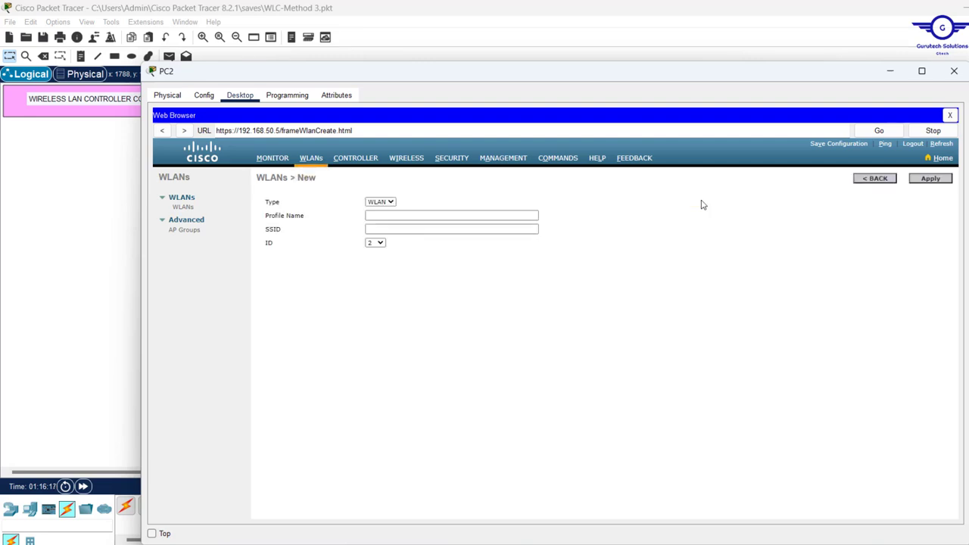
click(411, 216)
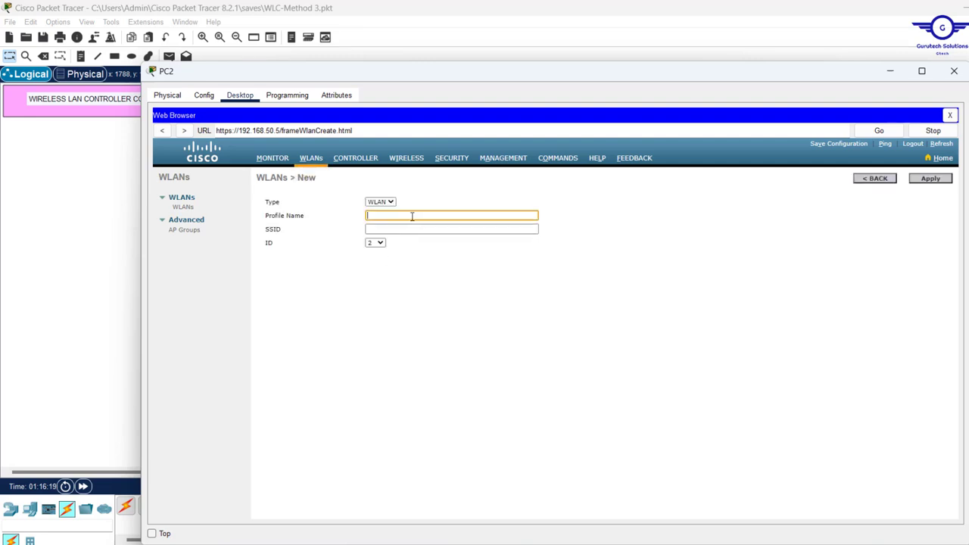
text(HR )
text(WIFI)
click(386, 233)
text(HR)
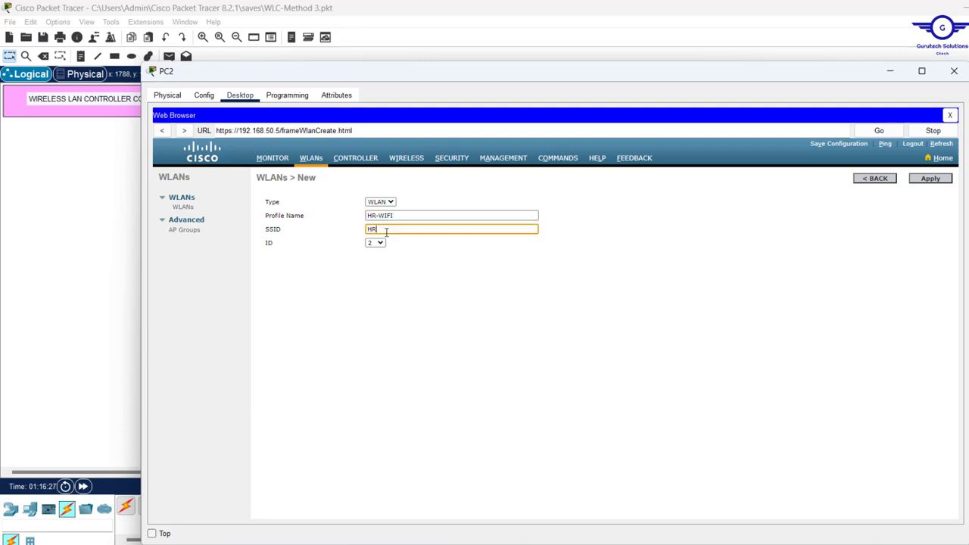
click(923, 180)
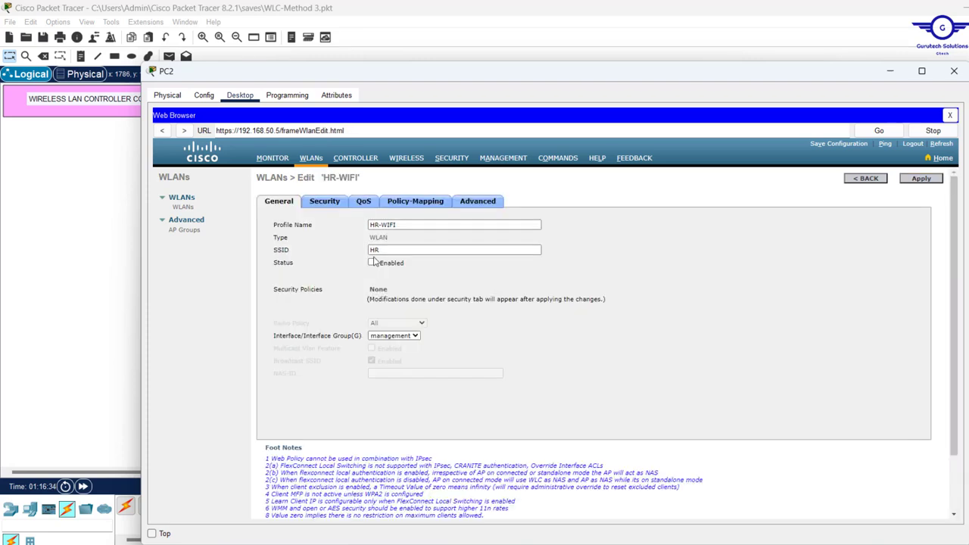
click(371, 262)
Assign the HR-WIFI WLAN to the VLAN20 interface
click(409, 338)
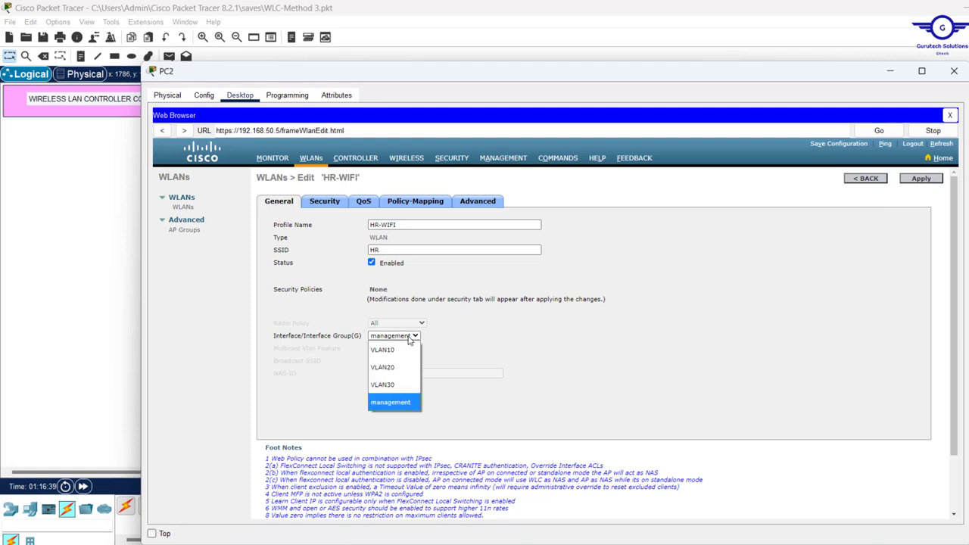
click(393, 368)
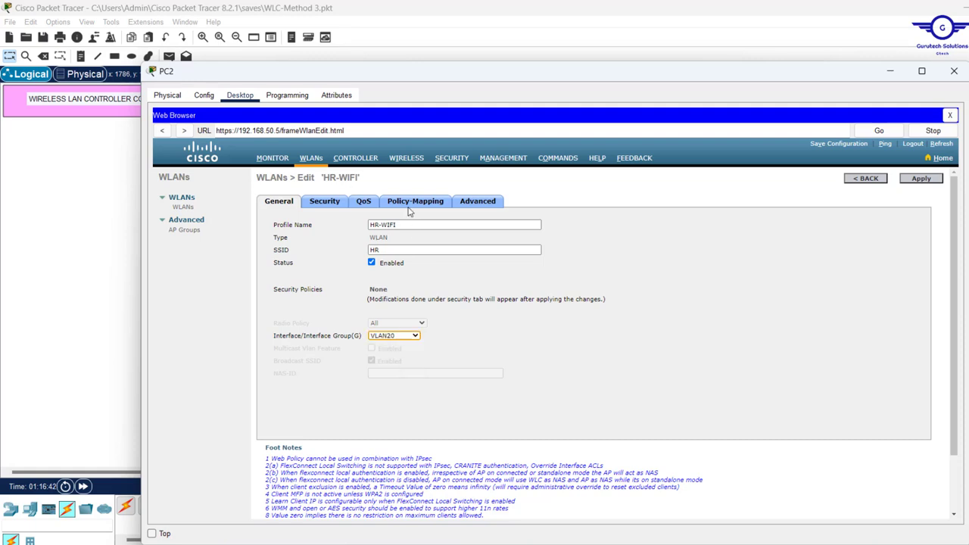
click(414, 337)
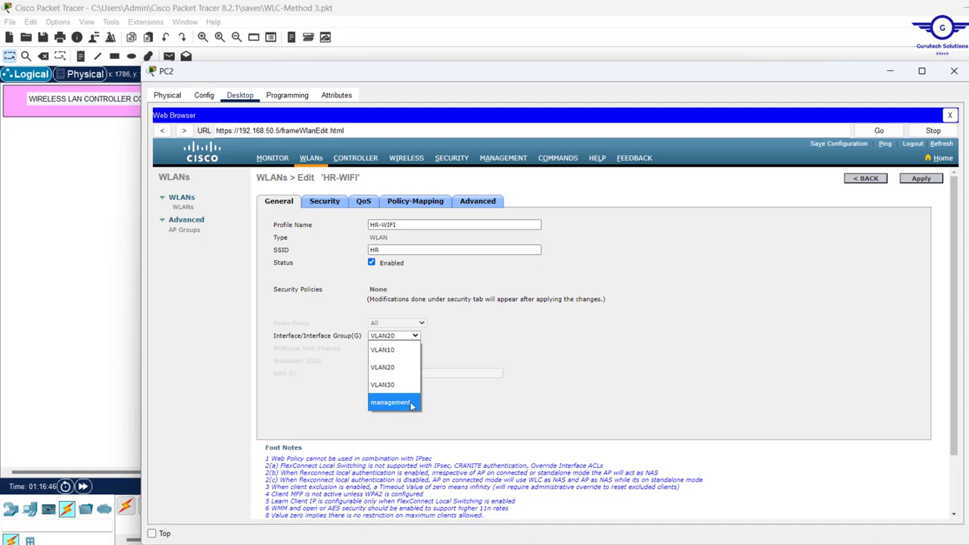
click(529, 340)
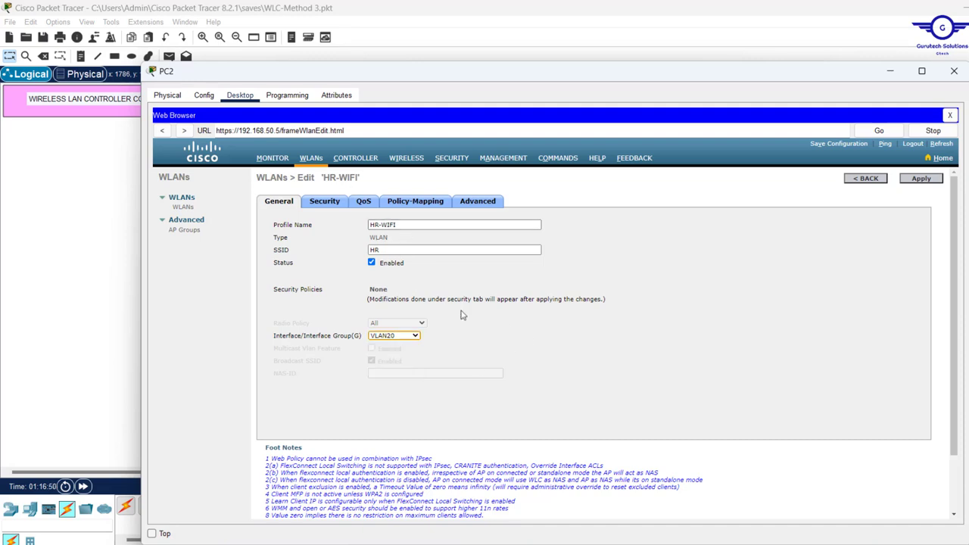
Set HR-WIFI's Layer 2 Security to WPA+WPA2 with WPA2 Policy, PSK and a pre-shared key
click(333, 203)
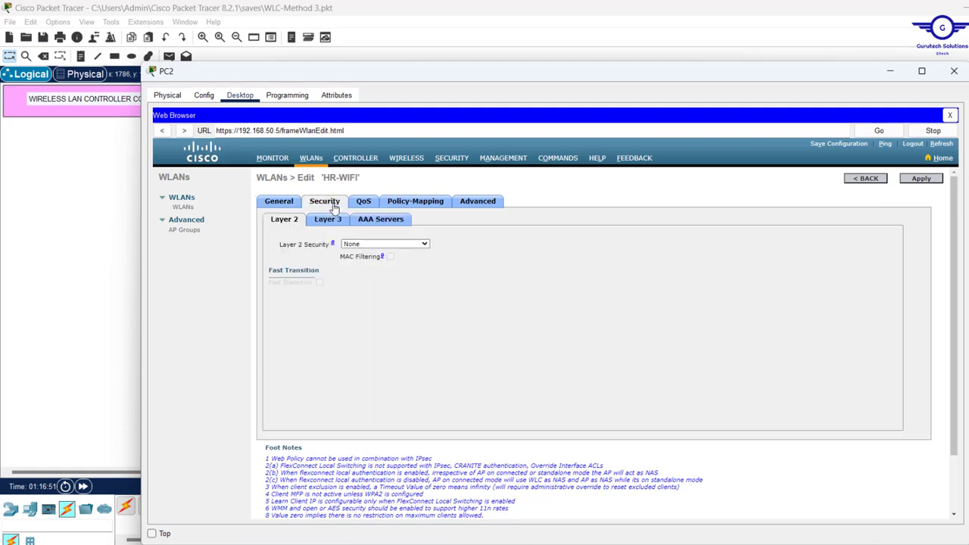
click(403, 245)
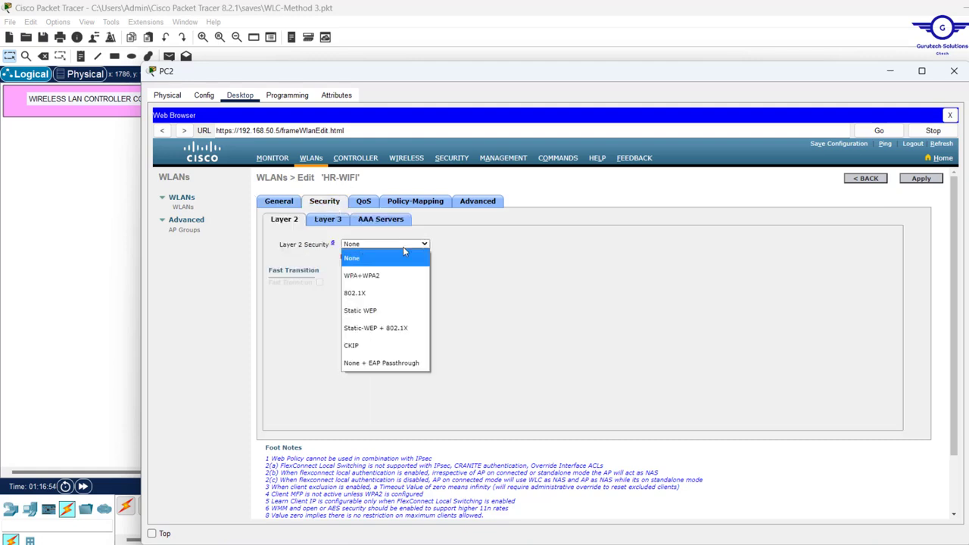
click(373, 277)
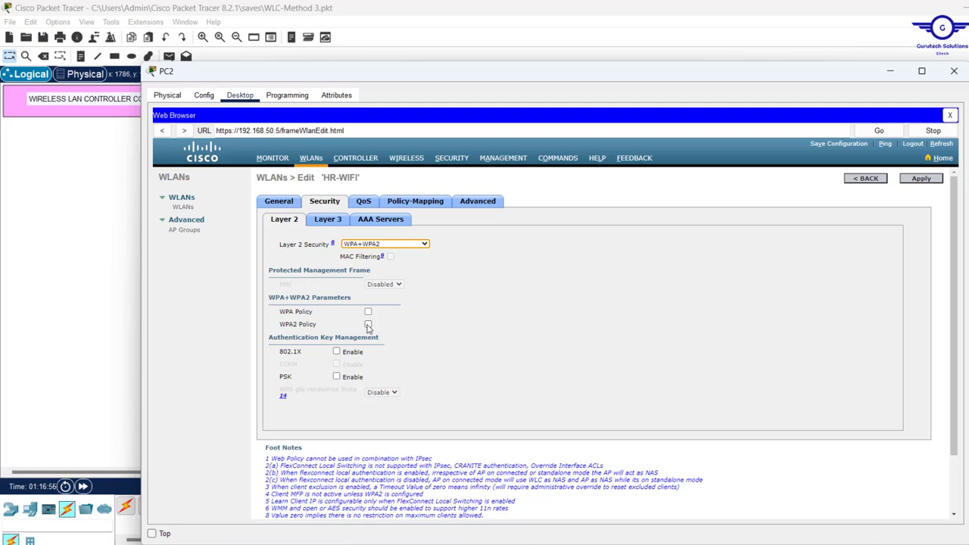
click(367, 324)
scroll(378, 401, down, 1)
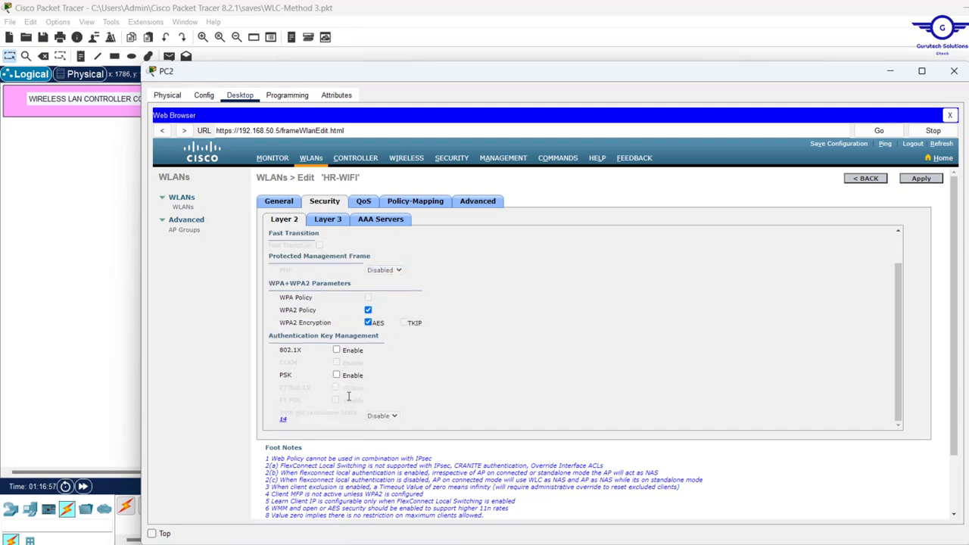
click(336, 375)
scroll(421, 387, down, 1)
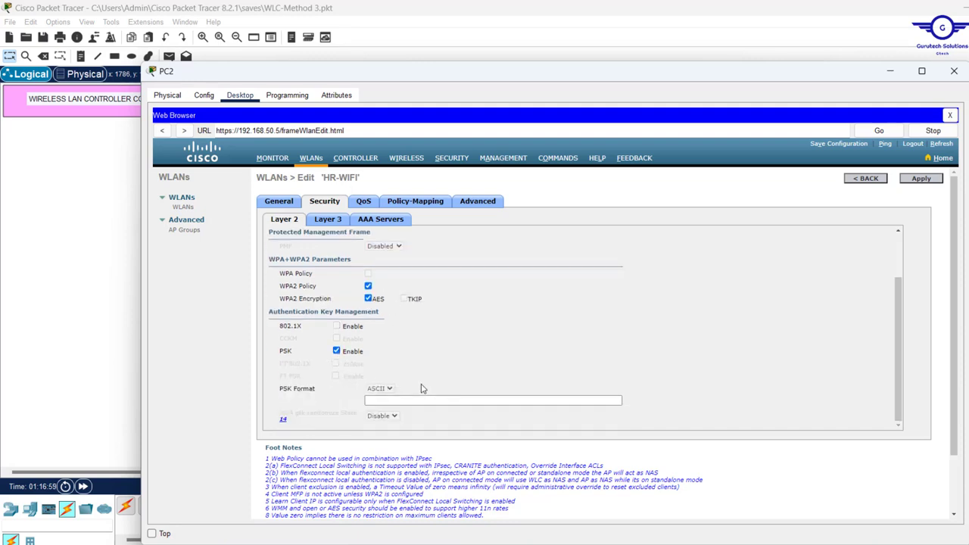
click(376, 402)
text(•)
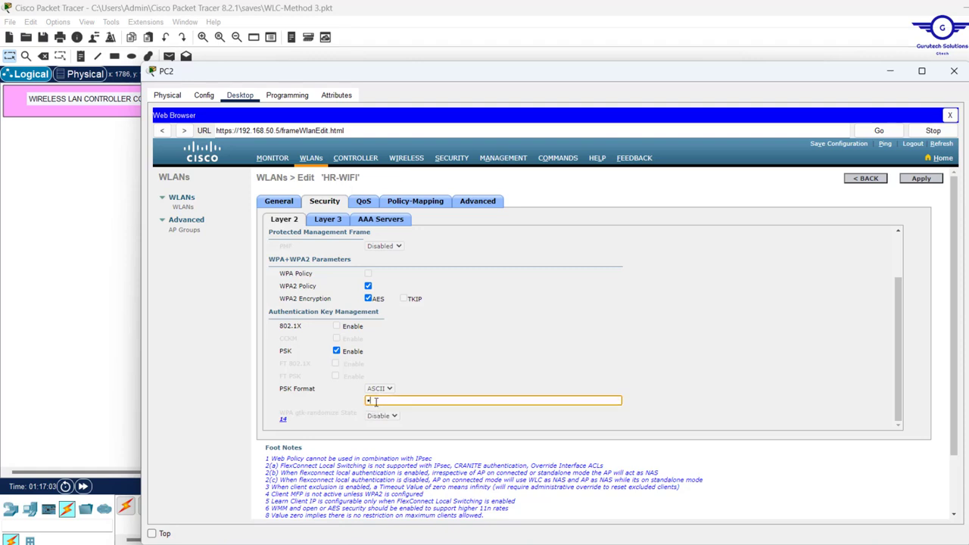
text(••••••)
scroll(655, 381, up, 2)
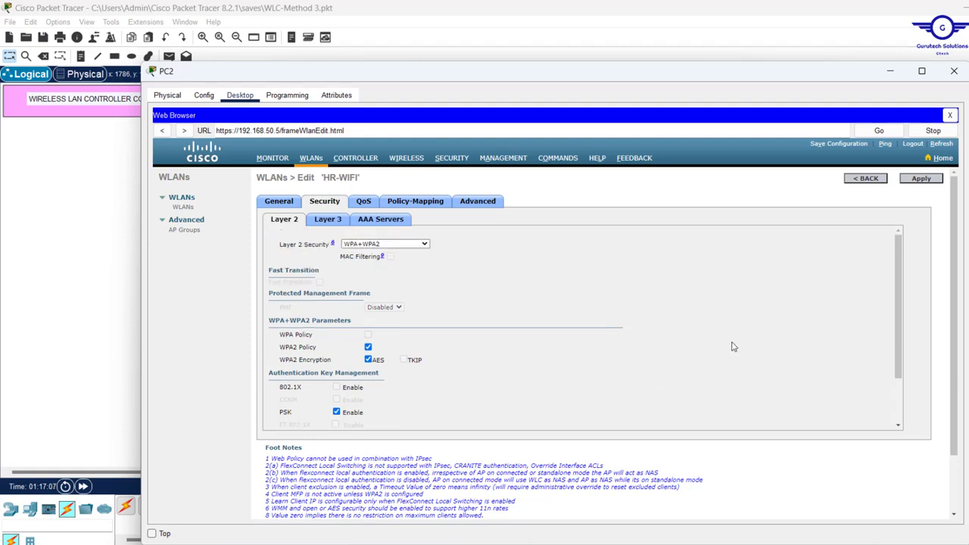
scroll(393, 361, down, 2)
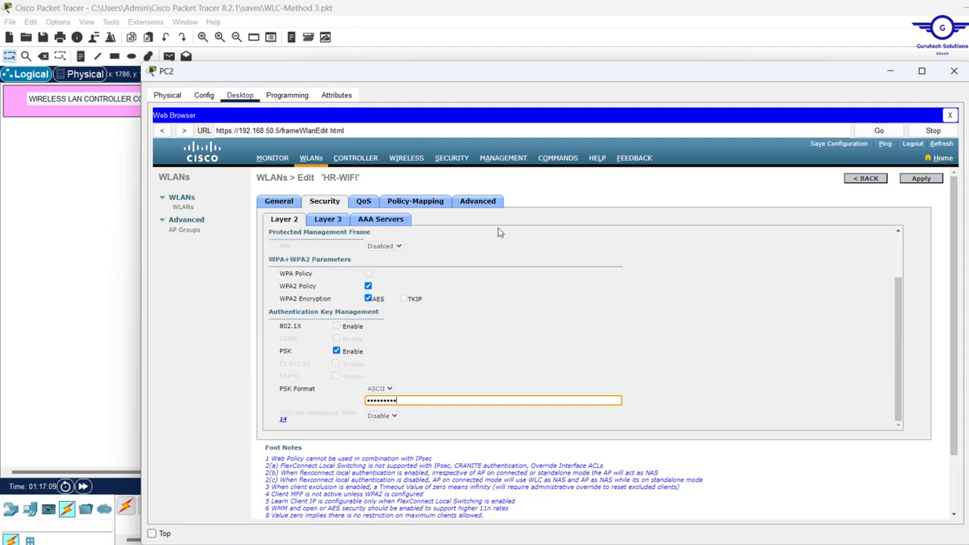
click(480, 201)
Enable FlexConnect Local Switching and Local Auth for HR-WIFI and apply
scroll(493, 347, down, 5)
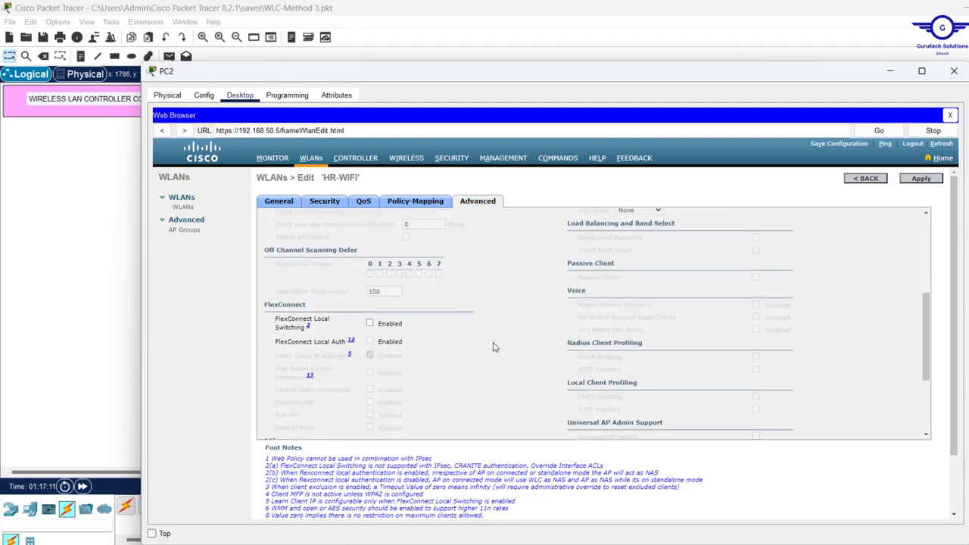
scroll(492, 347, down, 1)
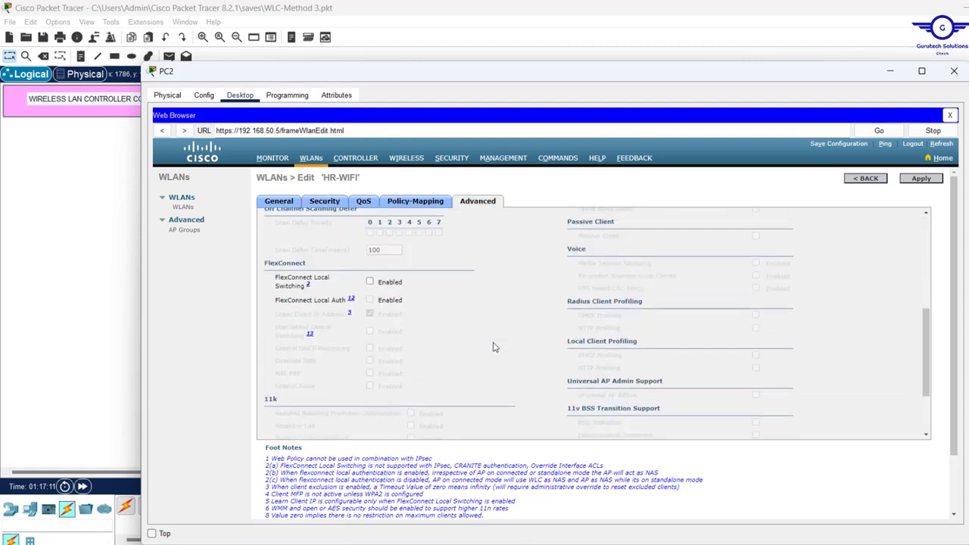
click(370, 282)
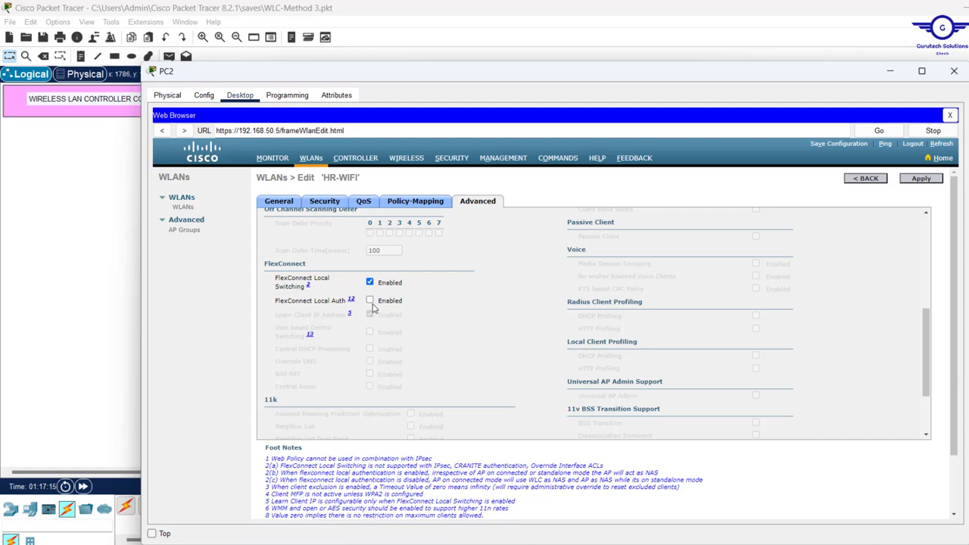
click(370, 301)
click(921, 179)
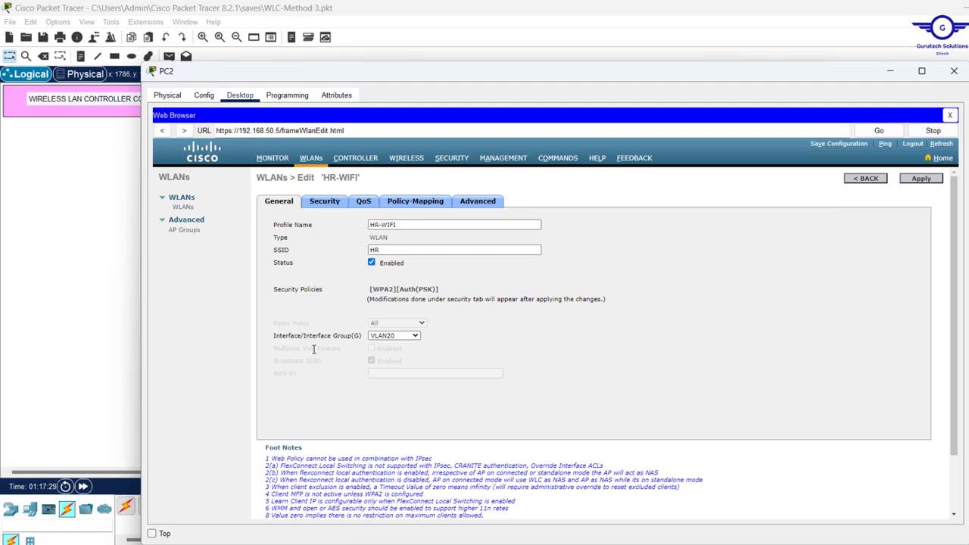
Keep HR-WIFI's interface at VLAN20, apply again and confirm the change
click(407, 335)
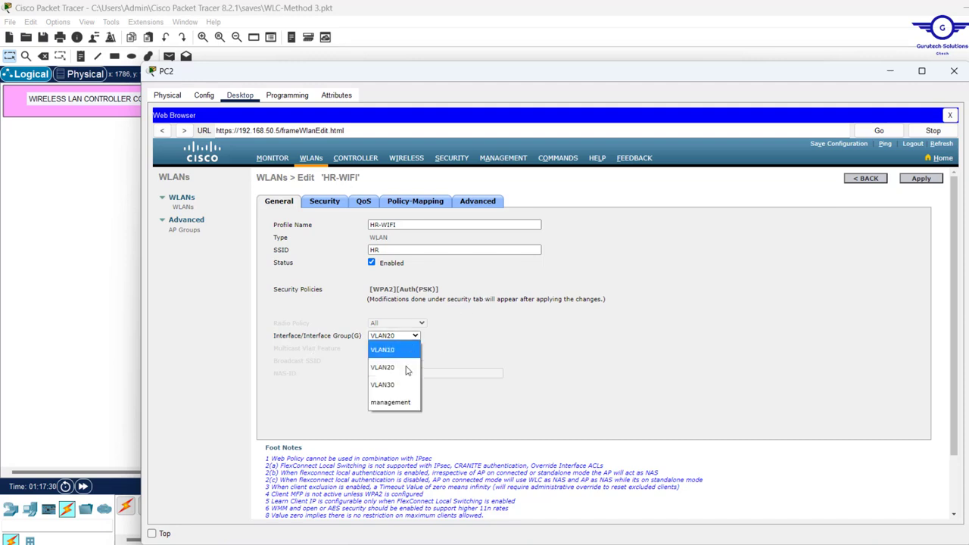
click(605, 331)
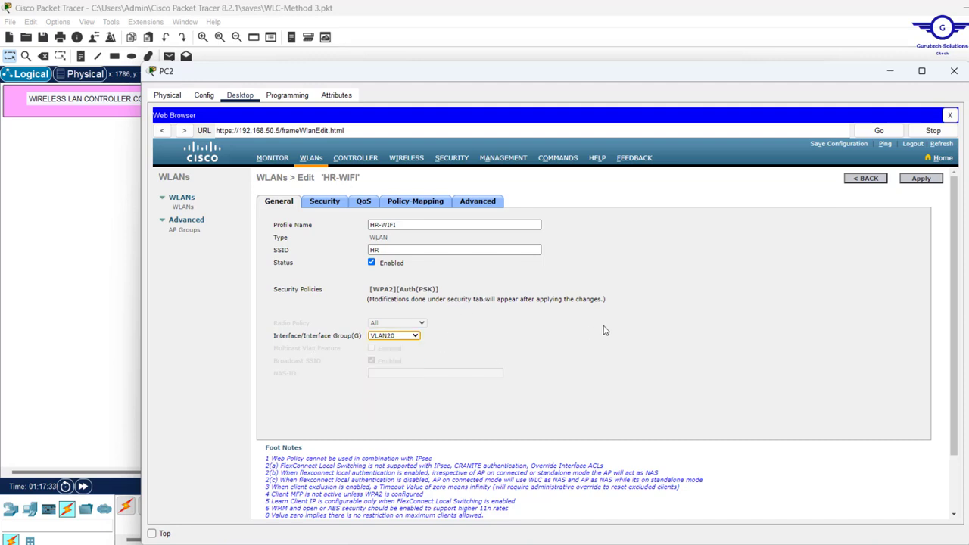
click(921, 179)
key(Return)
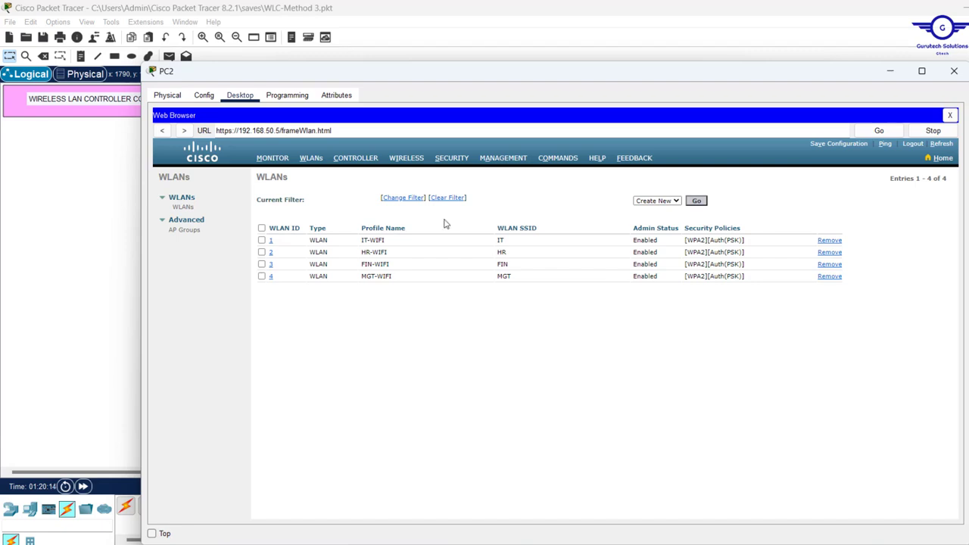
Go from the WLANs list to the CONTROLLER General page showing GTECH-WLC
click(352, 159)
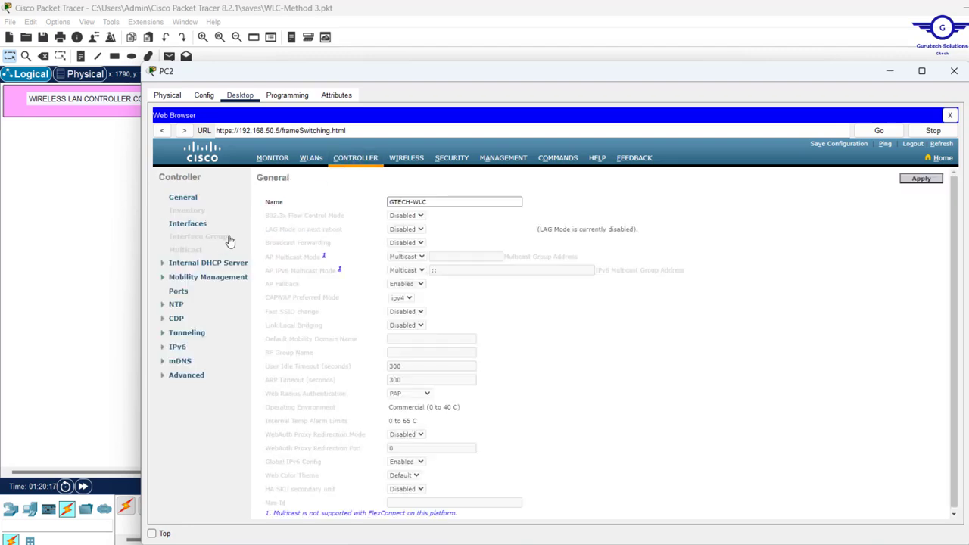
Open the controller's management interface for editing
click(187, 224)
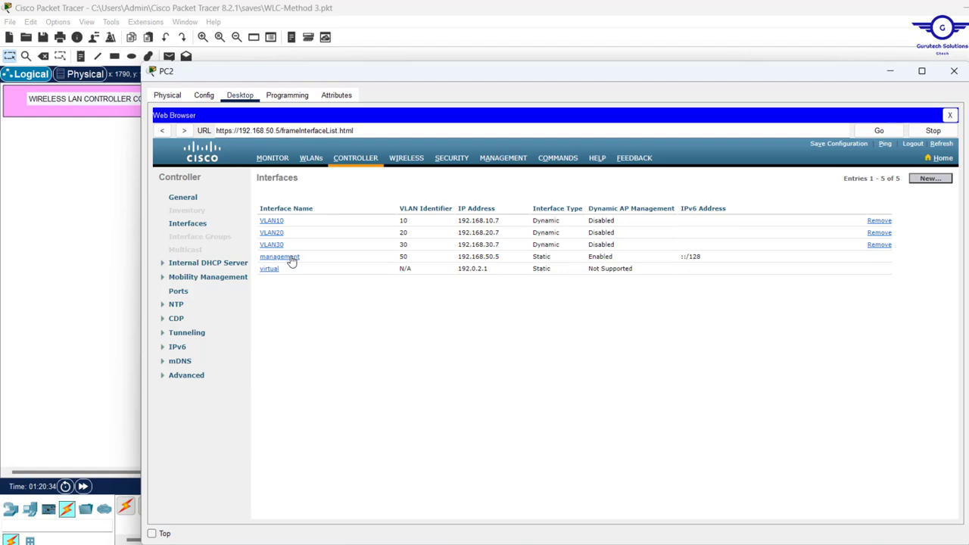
click(291, 259)
scroll(485, 307, down, 2)
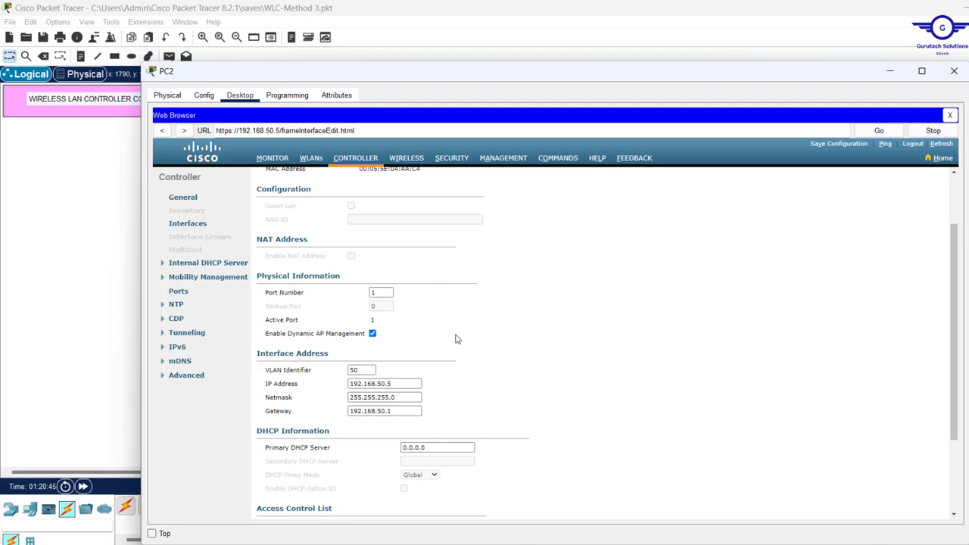
scroll(455, 339, down, 2)
scroll(457, 338, down, 1)
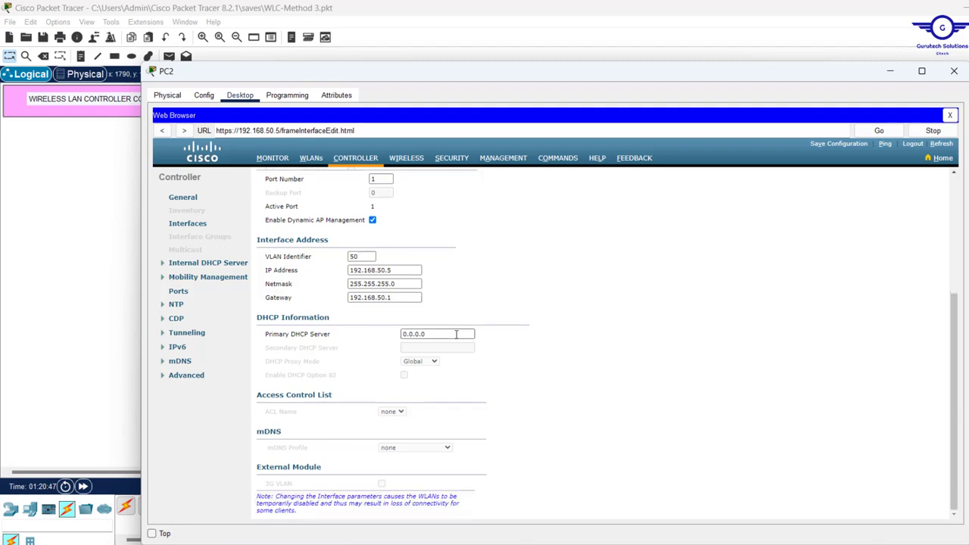
Set the management interface's primary DHCP server to 192.168.1.5, apply, and accept both warnings
click(442, 336)
drag(443, 337, 354, 342)
text(192.168.1.5)
scroll(509, 338, up, 3)
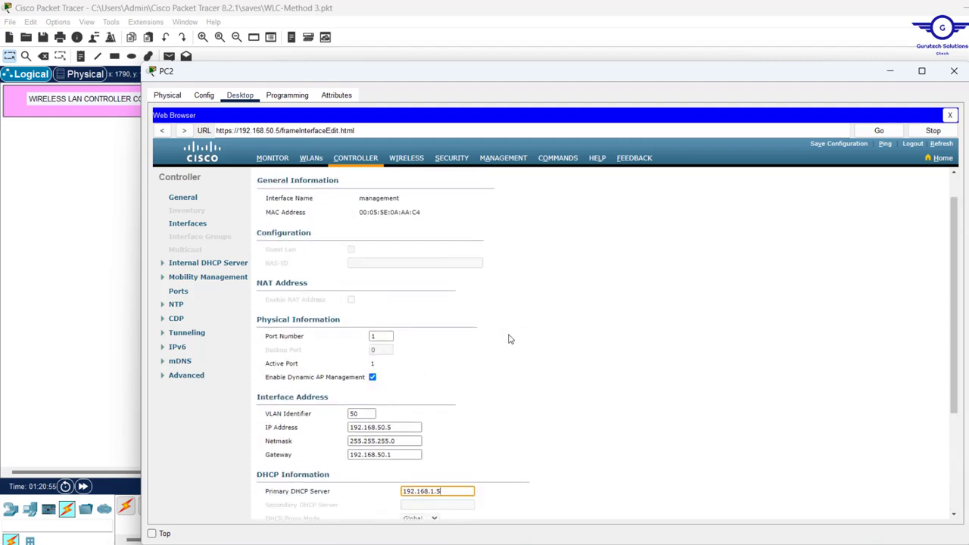
scroll(510, 338, up, 1)
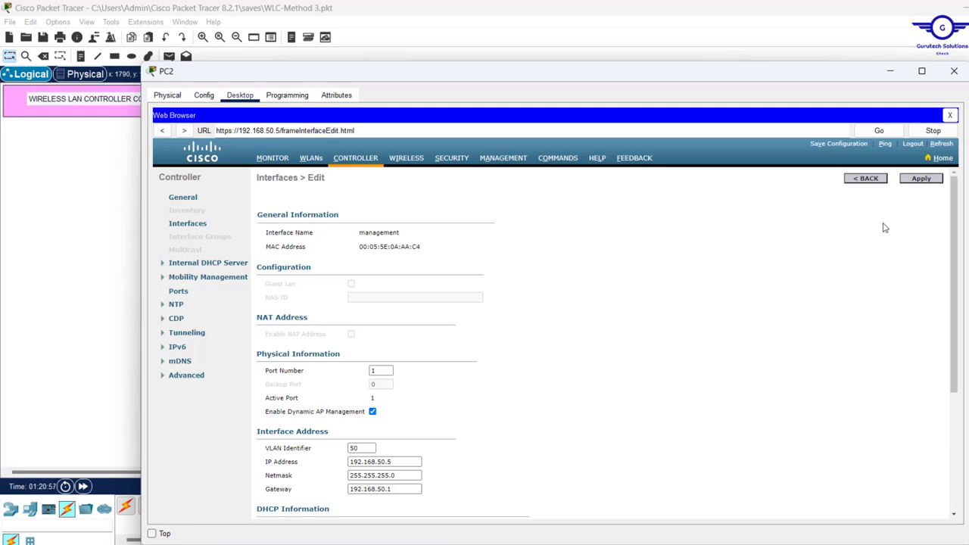
click(920, 179)
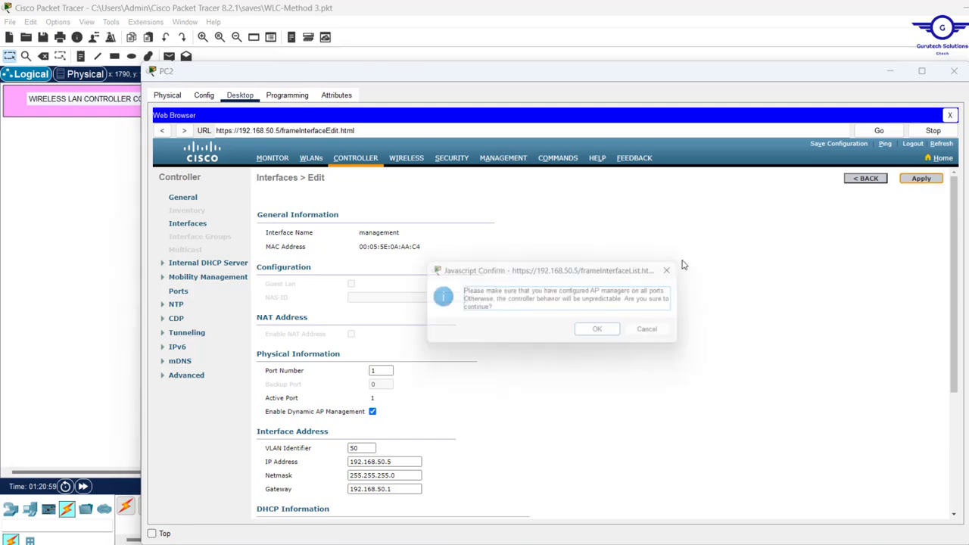
click(603, 333)
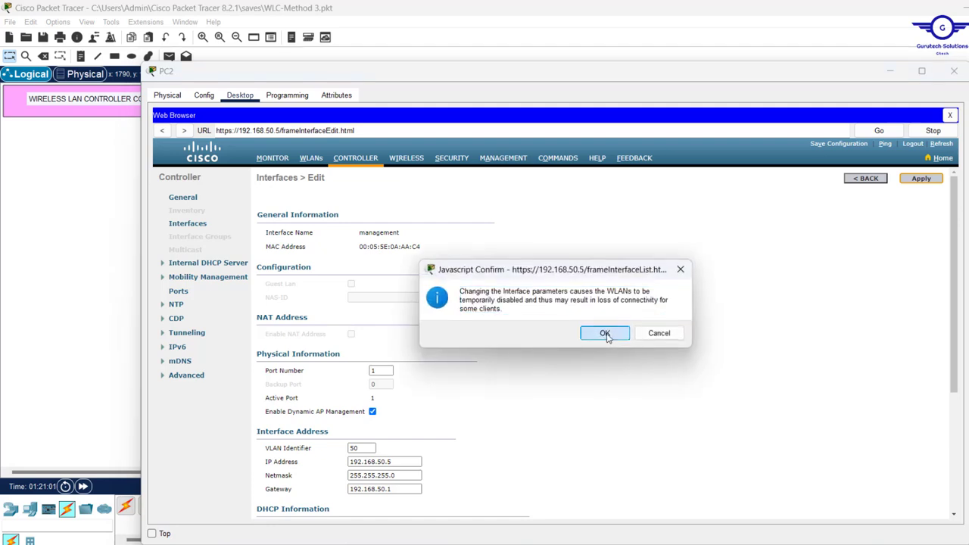
click(604, 334)
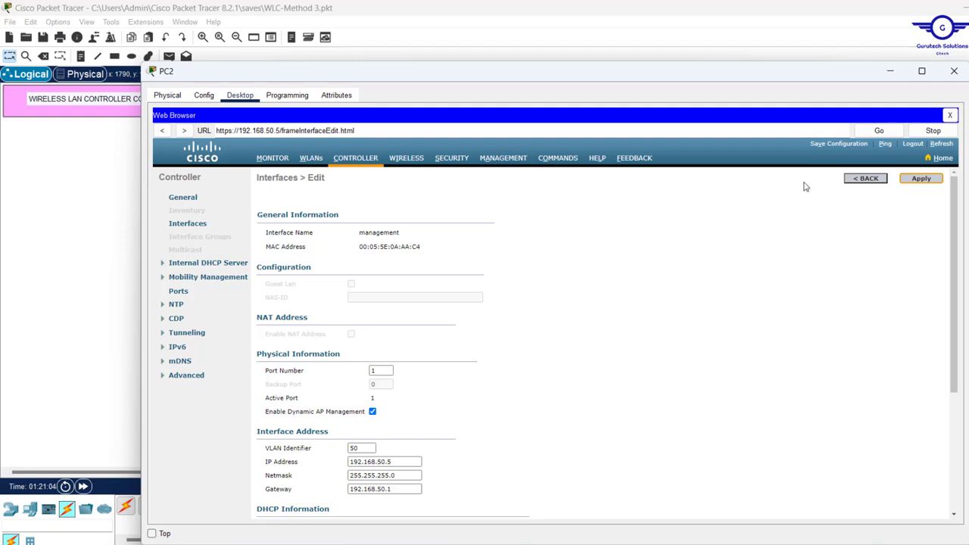
Minimize PC2, save the Packet Tracer project, and reopen PC2's controller page
click(826, 144)
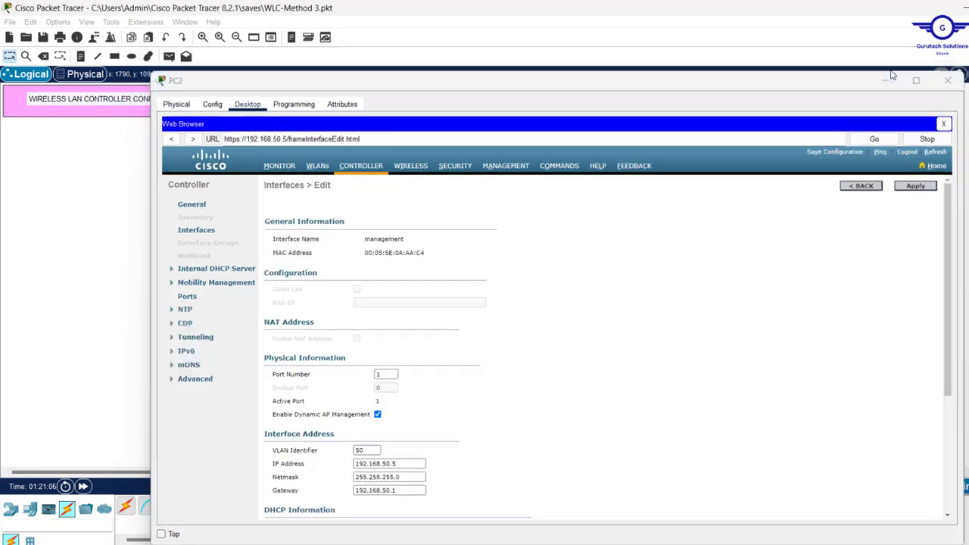
click(890, 71)
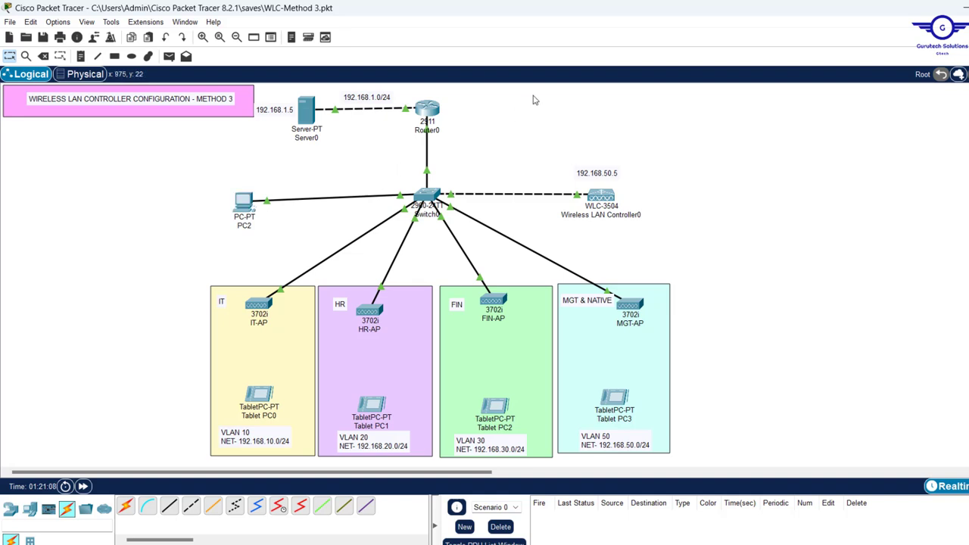
key(ctrl+s)
click(239, 215)
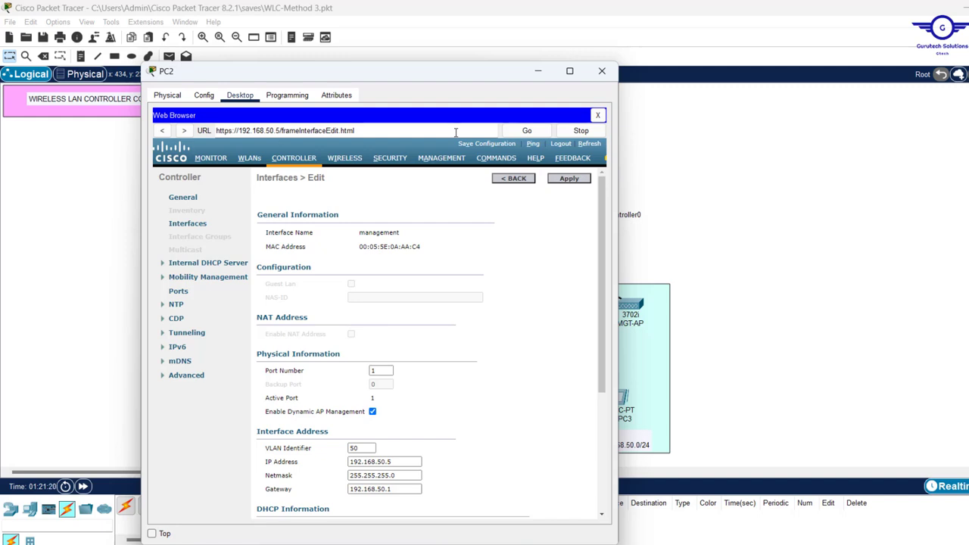
Save the project, save the controller configuration to flash, and close PC2
click(720, 169)
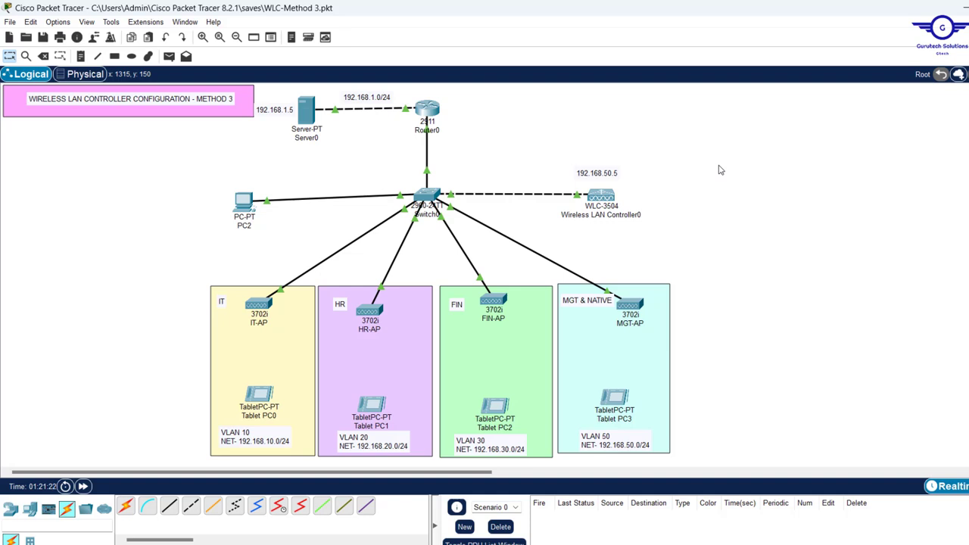
key(ctrl+s)
click(250, 201)
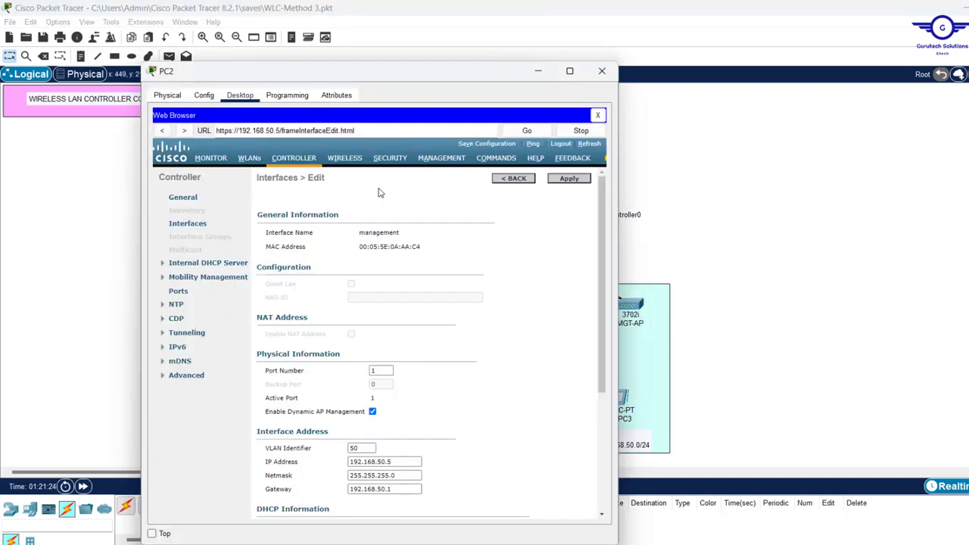
click(477, 145)
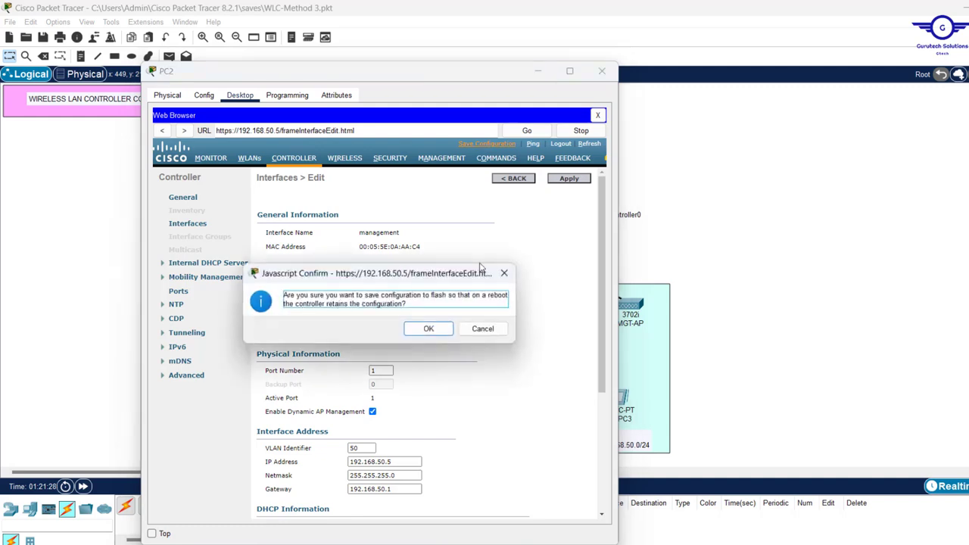
click(429, 330)
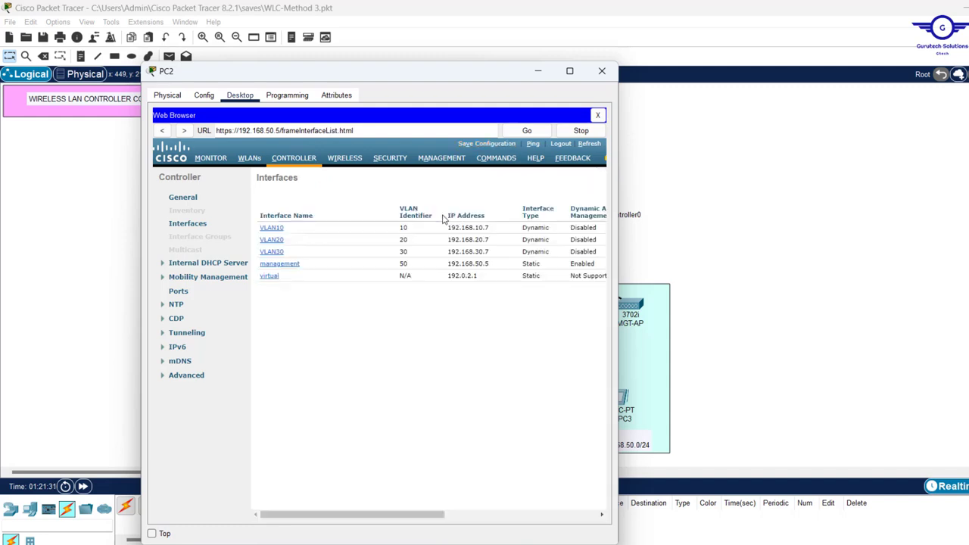
click(538, 71)
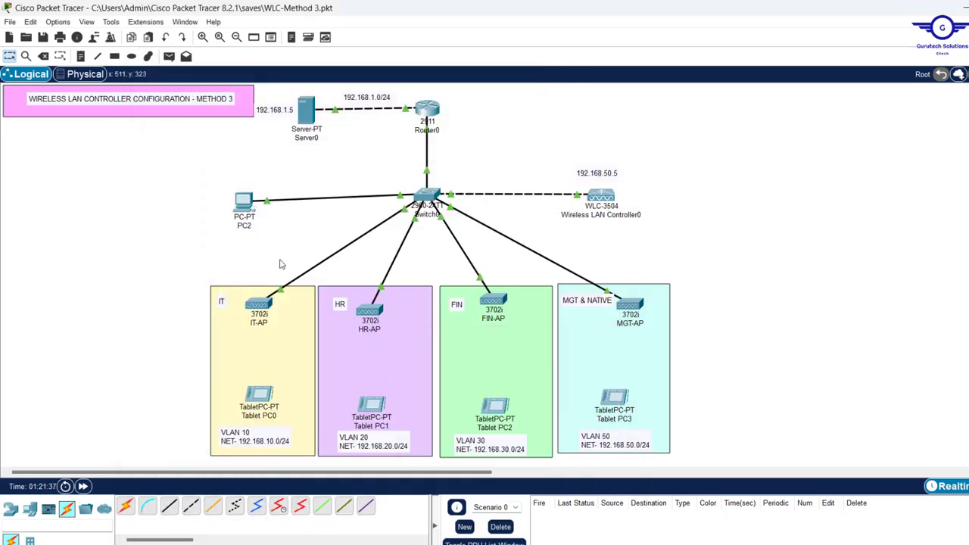
Set IT-AP and HR-AP to get gateway and DNS by DHCP and check their GigabitEthernet0 addressing
mouse_move(263, 305)
click(261, 302)
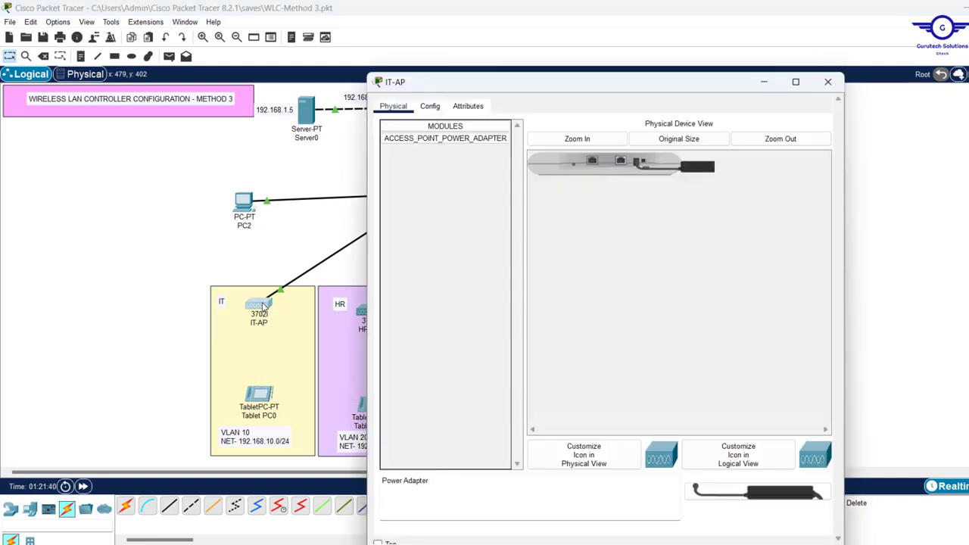
click(431, 106)
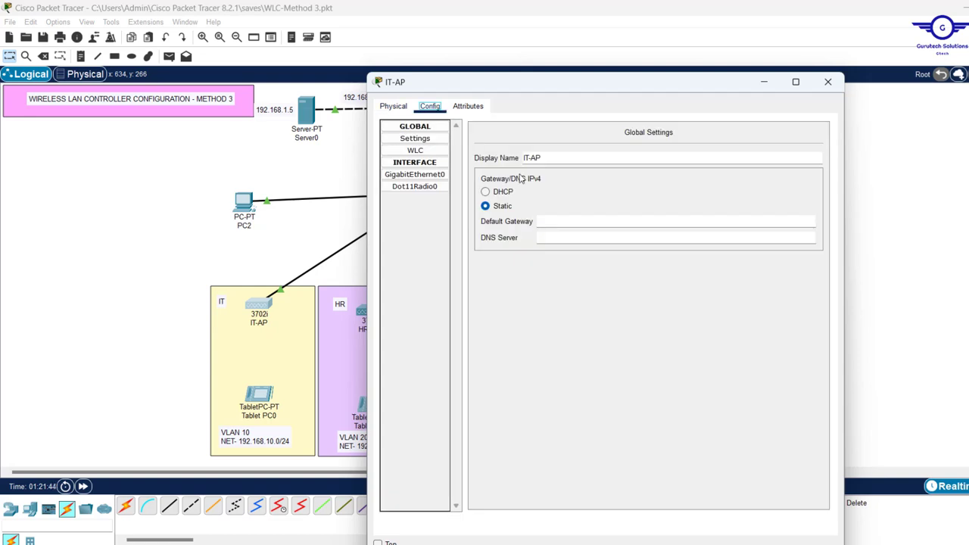
click(486, 192)
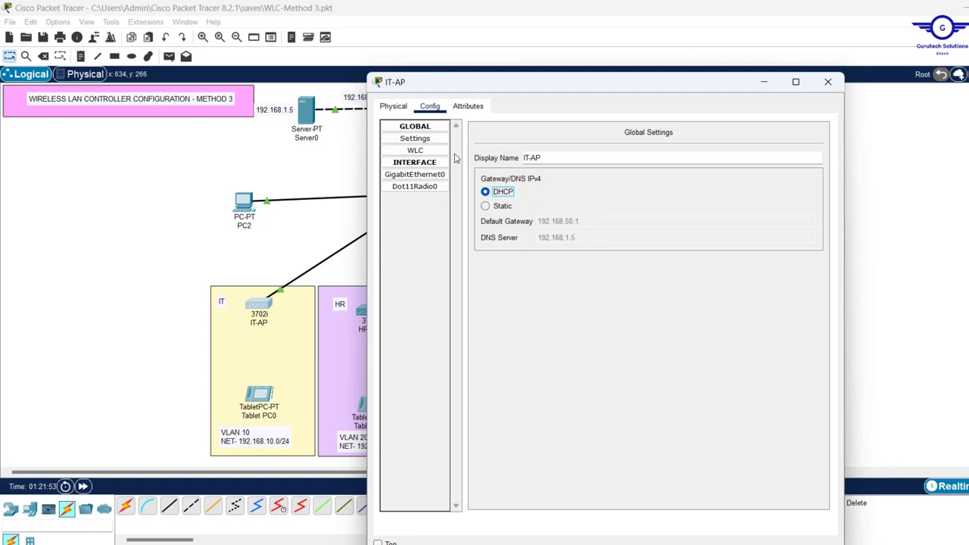
click(424, 176)
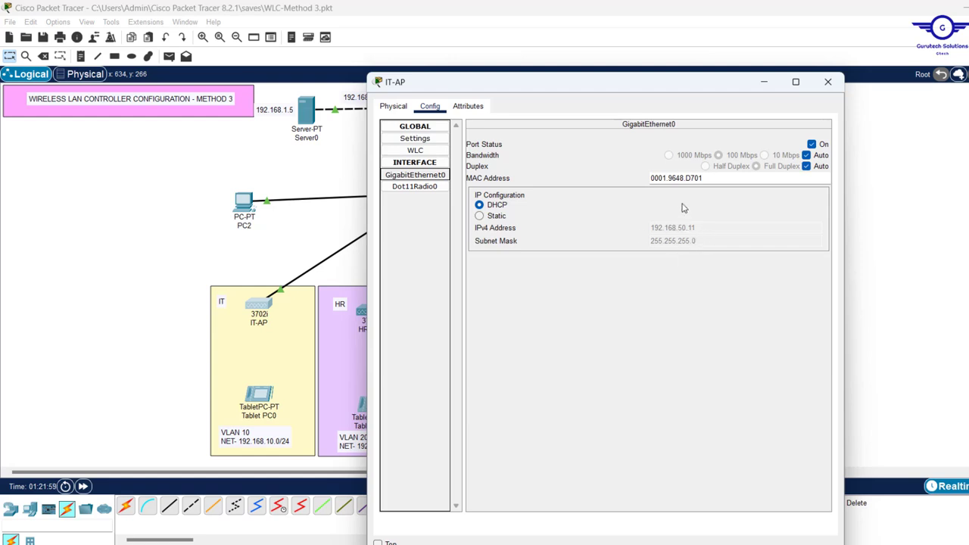
click(827, 81)
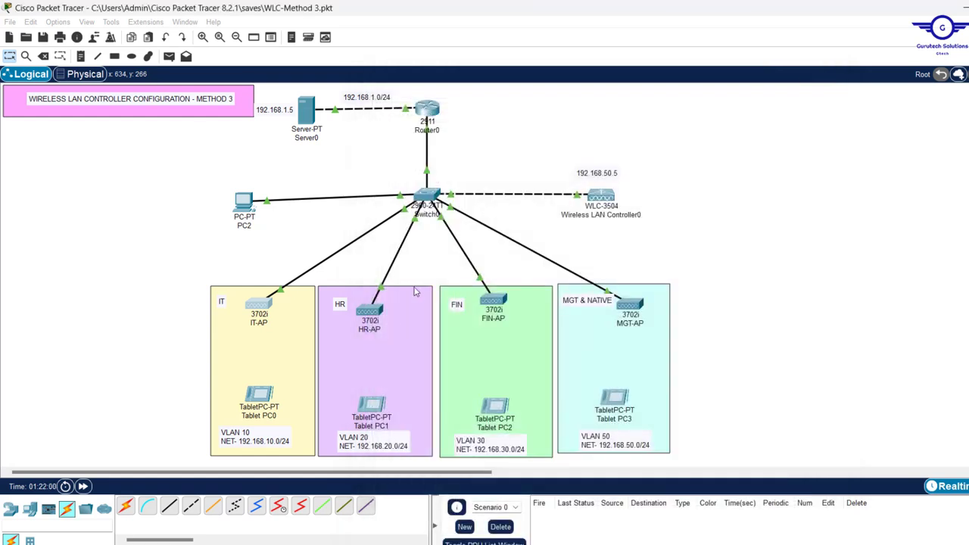
click(369, 310)
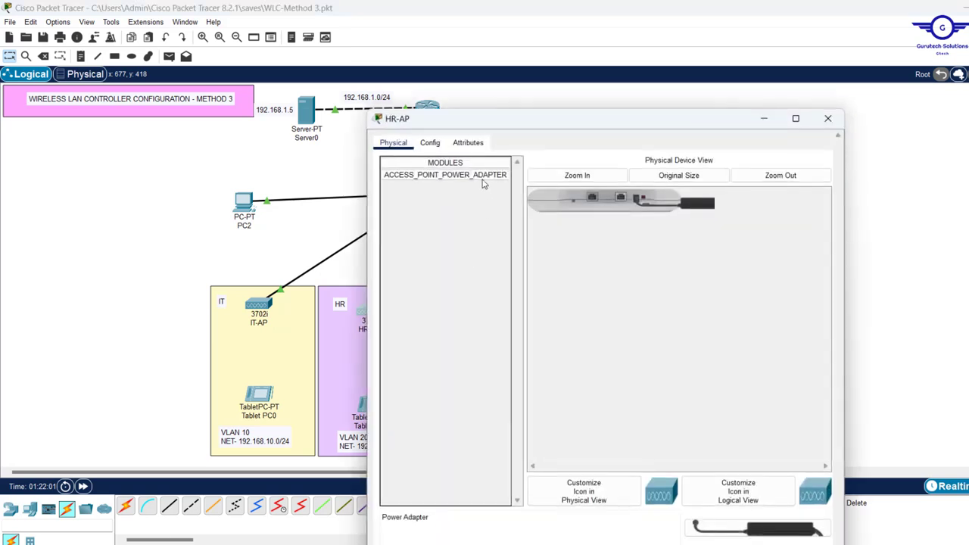
click(430, 106)
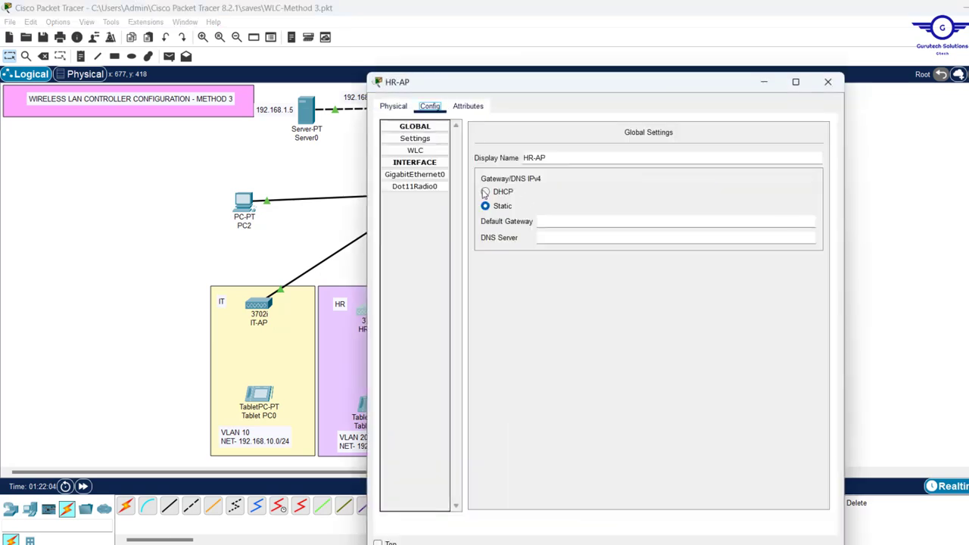
click(486, 192)
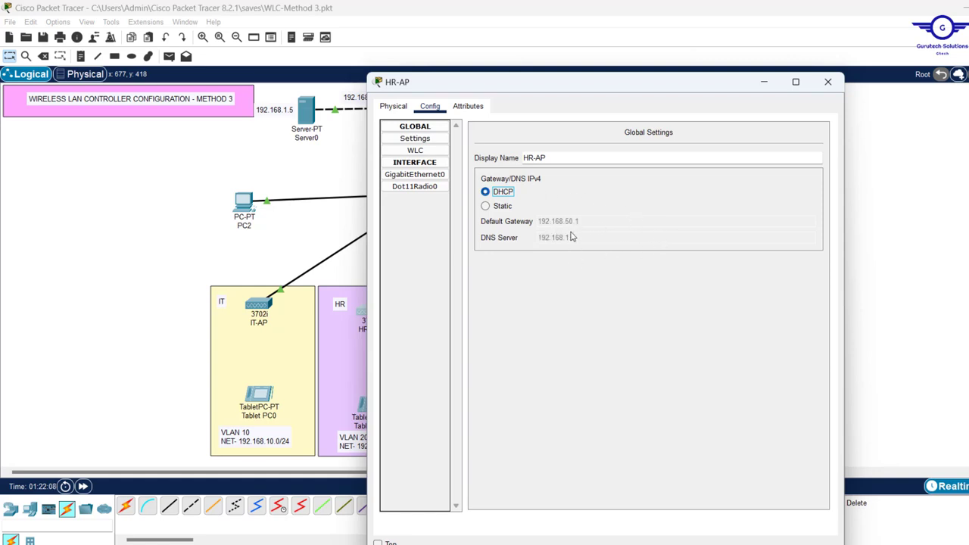
click(424, 176)
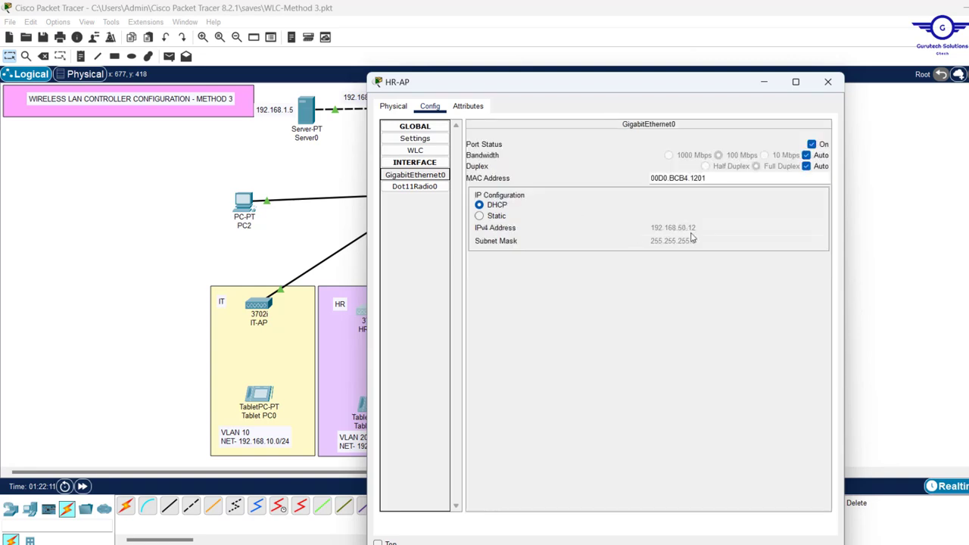
click(827, 82)
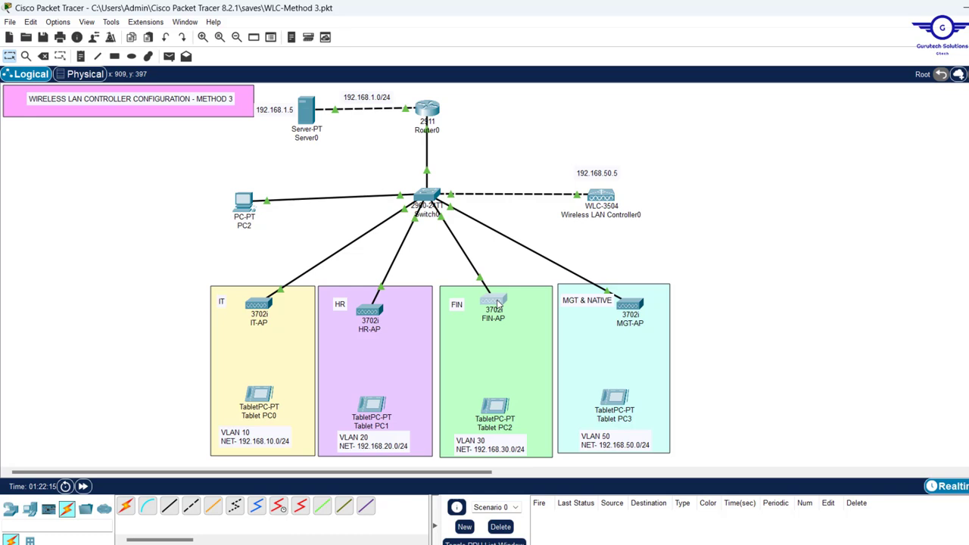
Check FIN-AP's configuration and set MGT-AP to obtain its addressing via DHCP
click(496, 305)
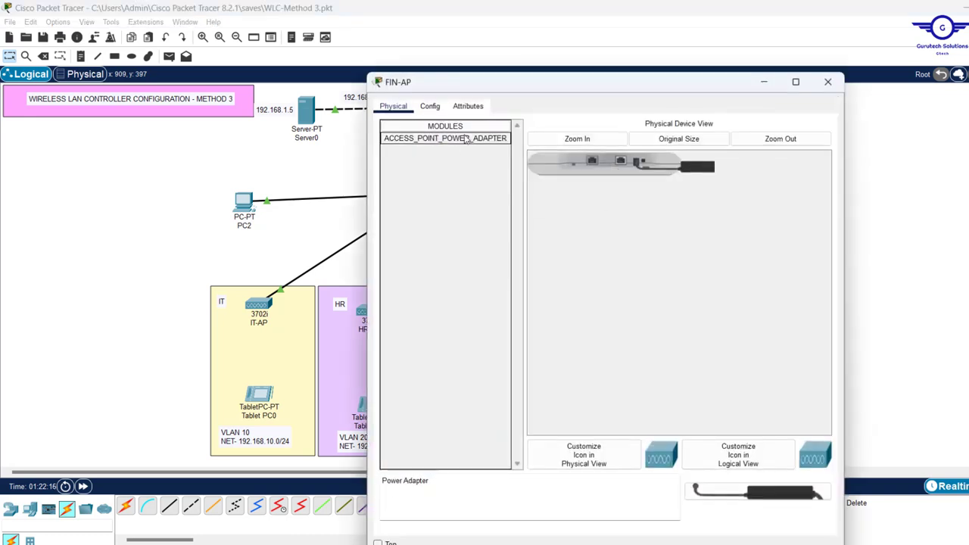
click(426, 112)
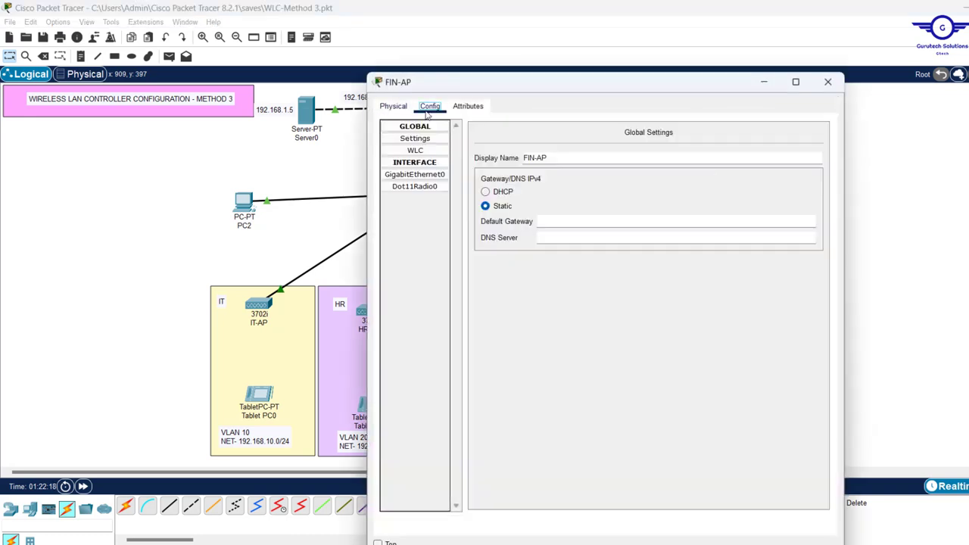
click(828, 82)
click(634, 305)
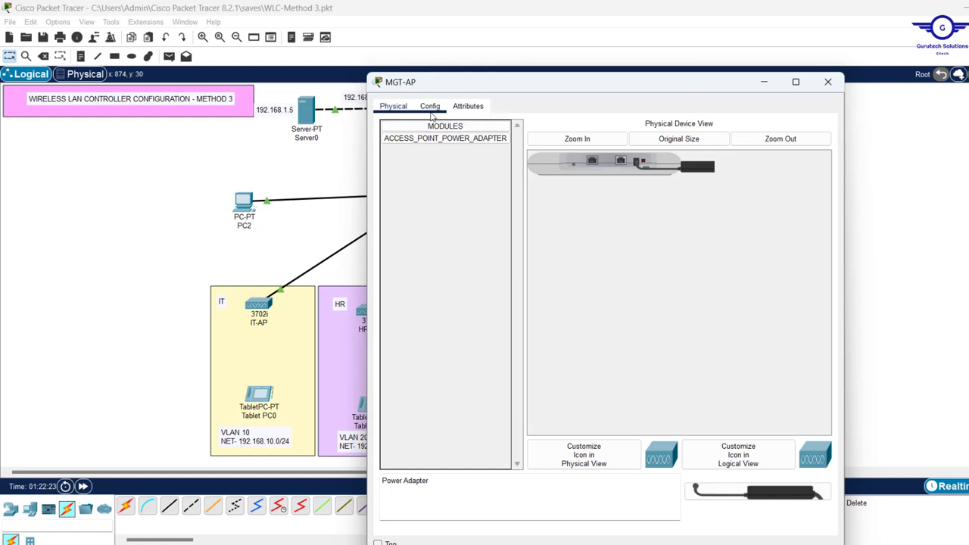
click(430, 108)
click(491, 192)
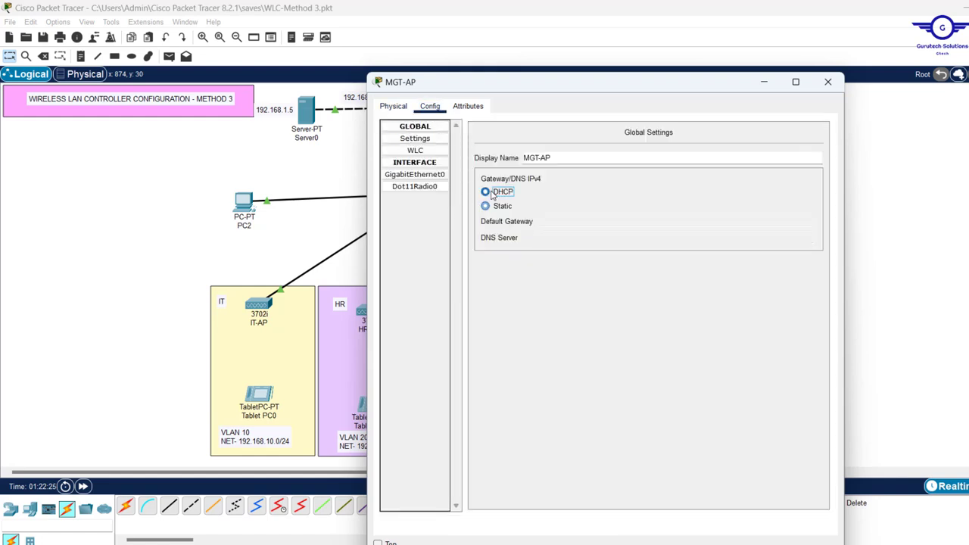
click(828, 82)
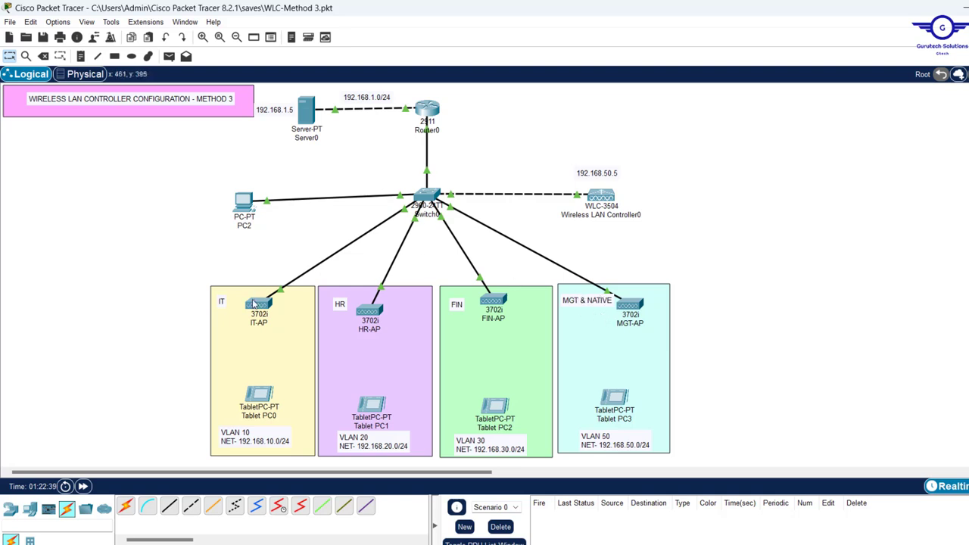
mouse_move(253, 304)
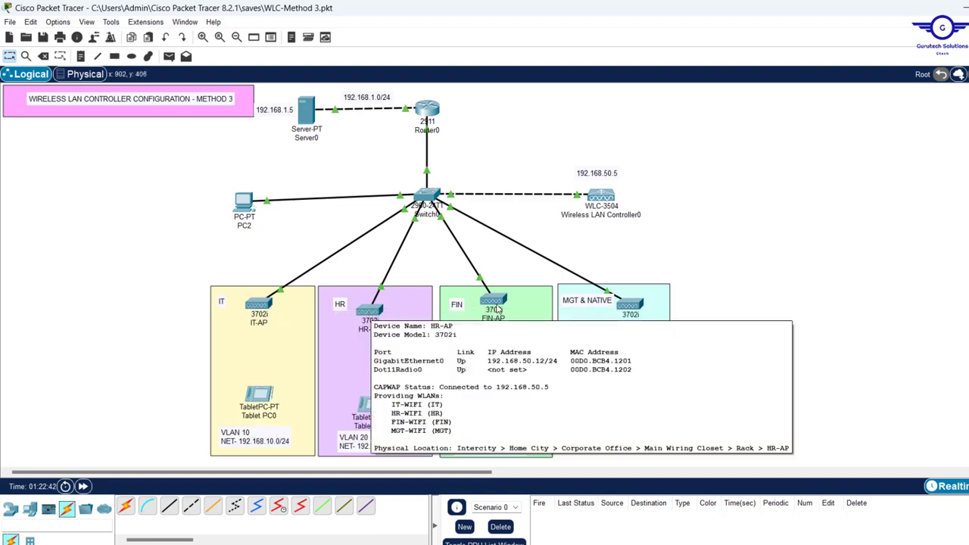
mouse_move(504, 303)
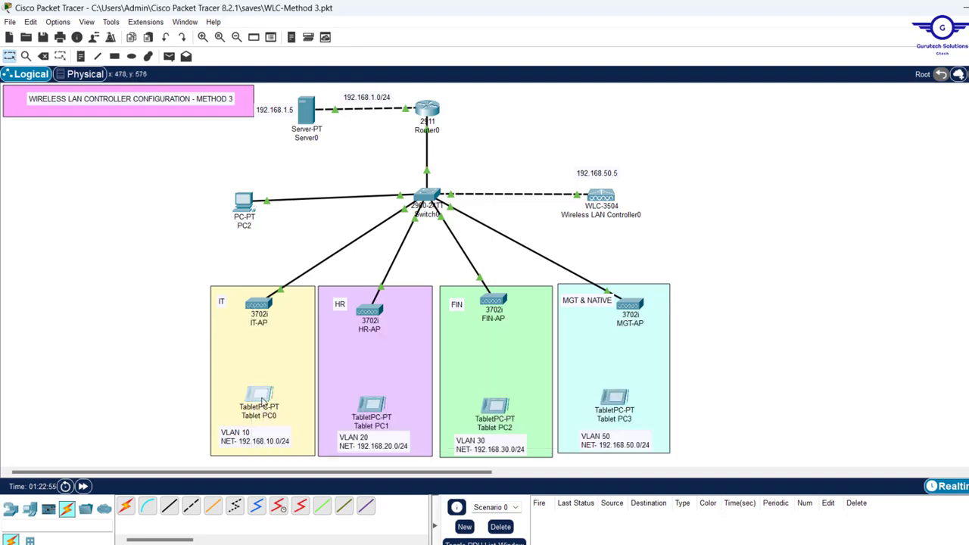
Set Tablet PC0's Wireless0 to SSID IT with WPA2-PSK and the WLAN passphrase
click(259, 397)
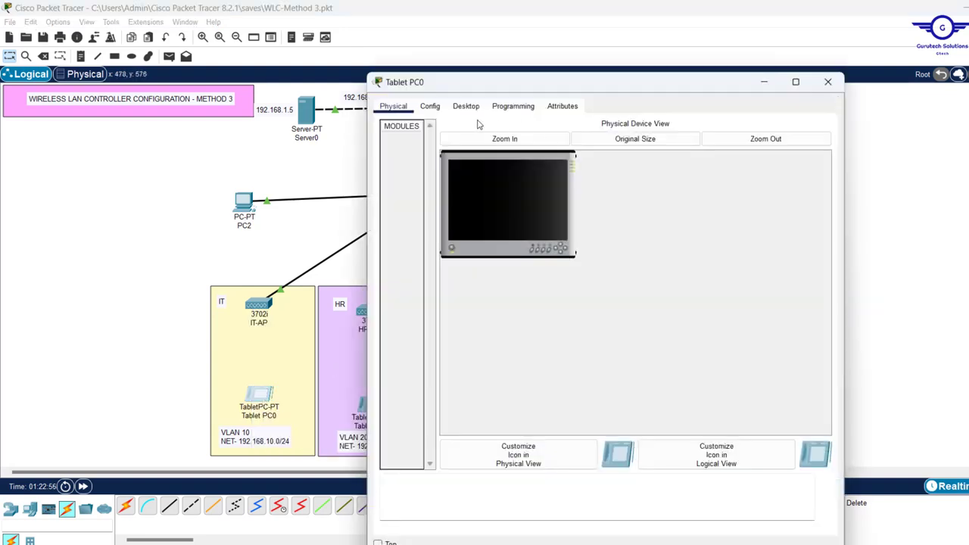
click(465, 107)
click(431, 144)
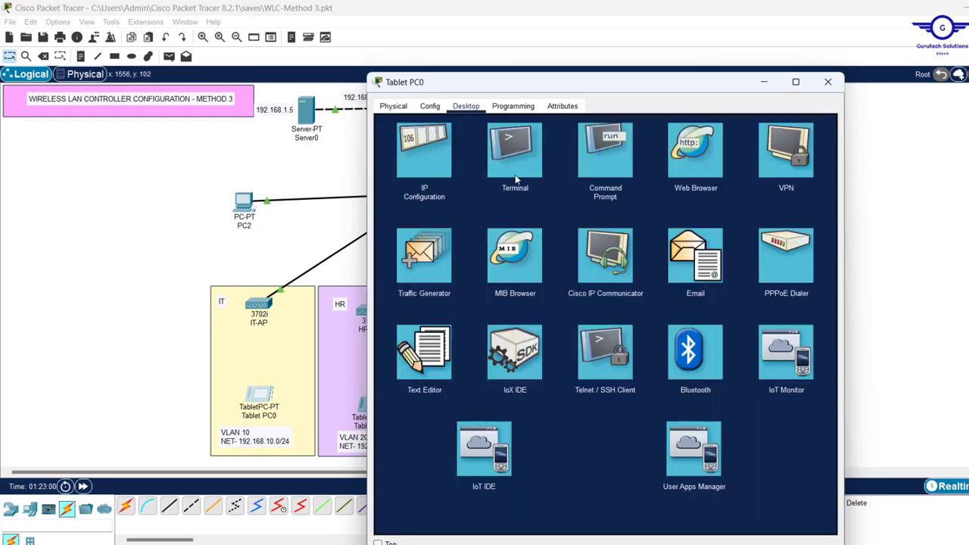
click(823, 125)
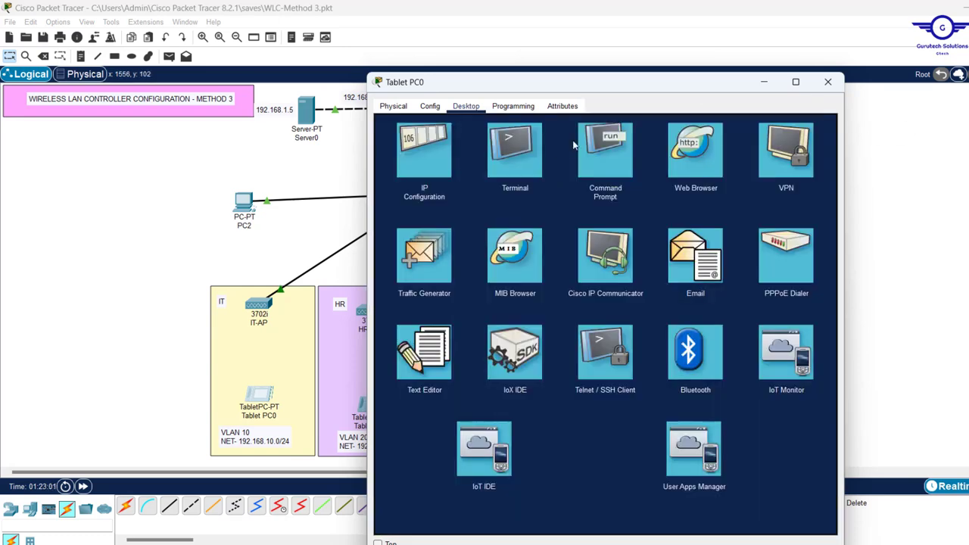
click(421, 134)
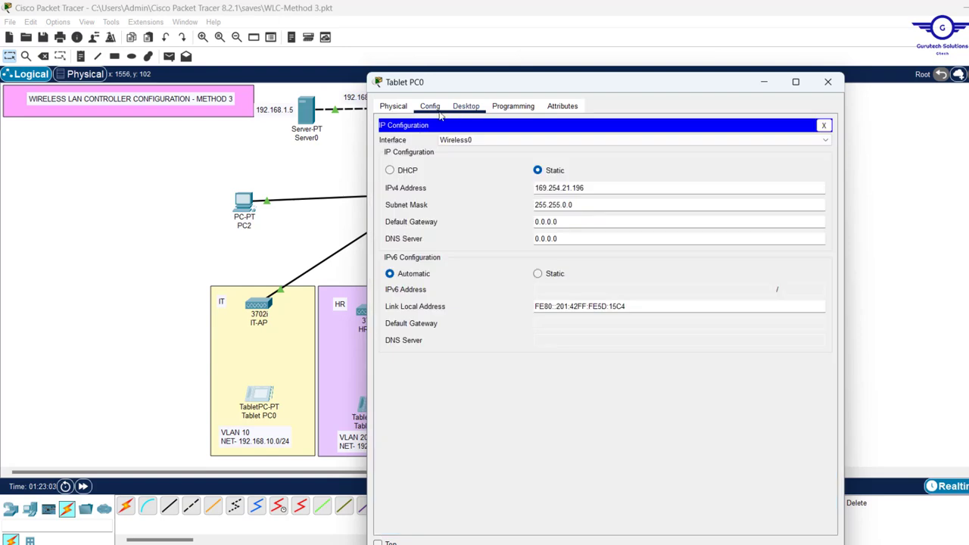
click(429, 107)
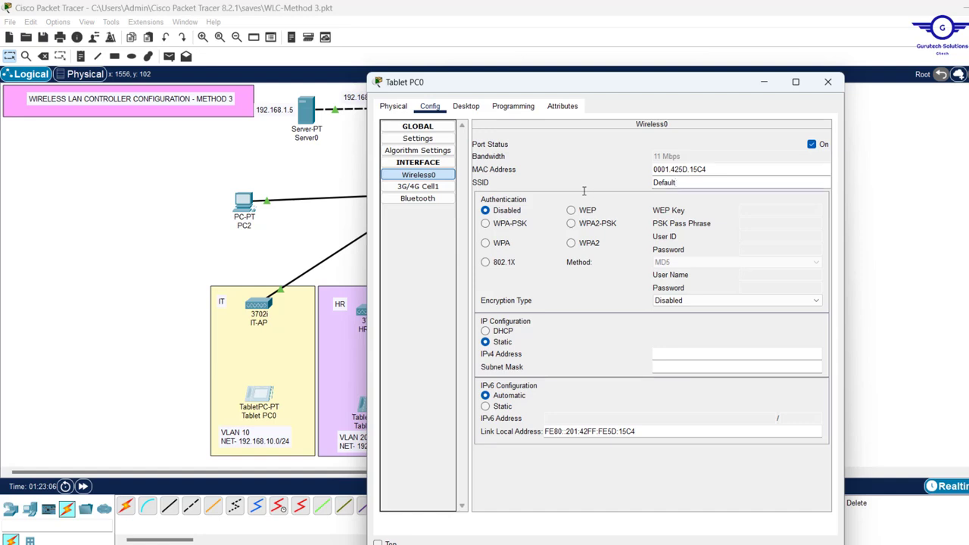
key(BackSpace)
key(BackSpace)
key(BackSpace)
key(BackSpace)
key(BackSpace)
key(BackSpace)
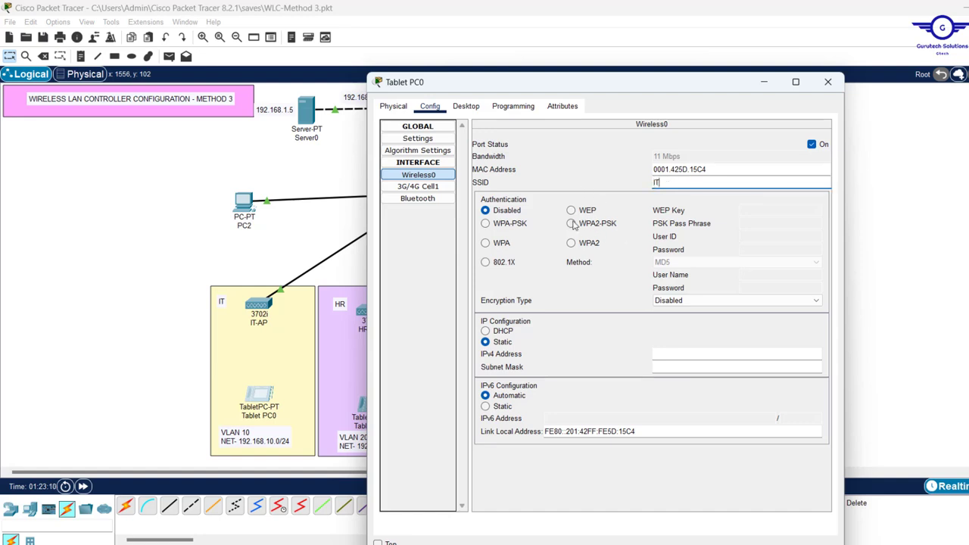
click(572, 223)
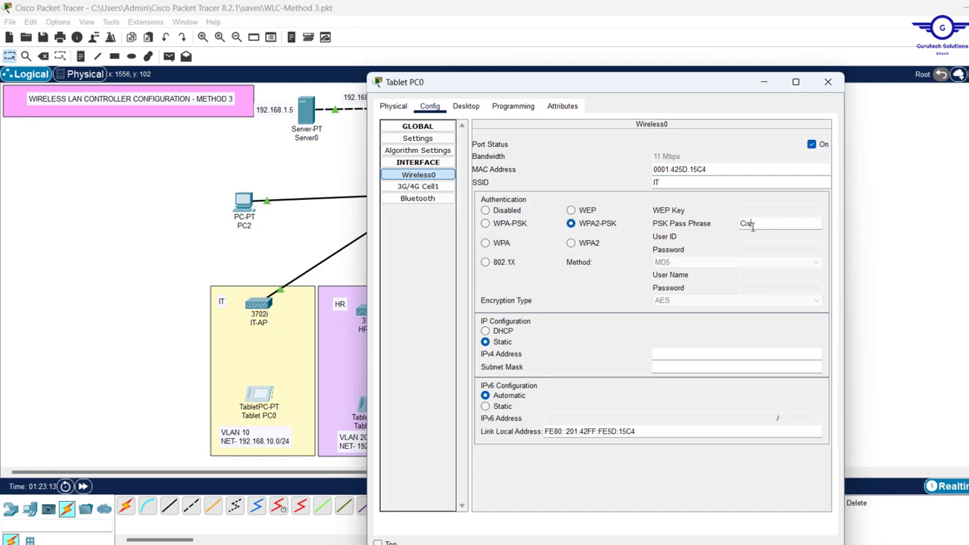
text(Cisco@123)
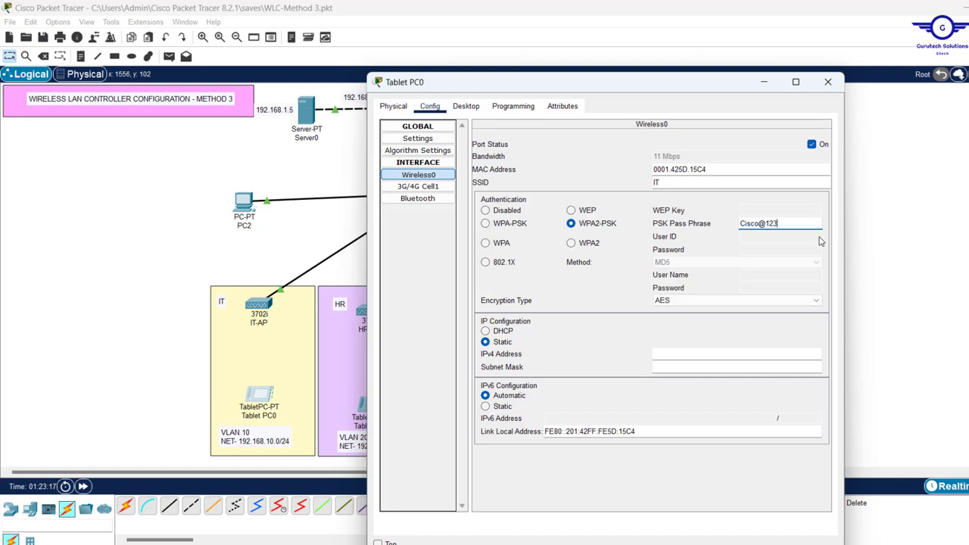
key(ctrl+a)
Switch Tablet PC0's IP configuration to DHCP and close its window
click(466, 106)
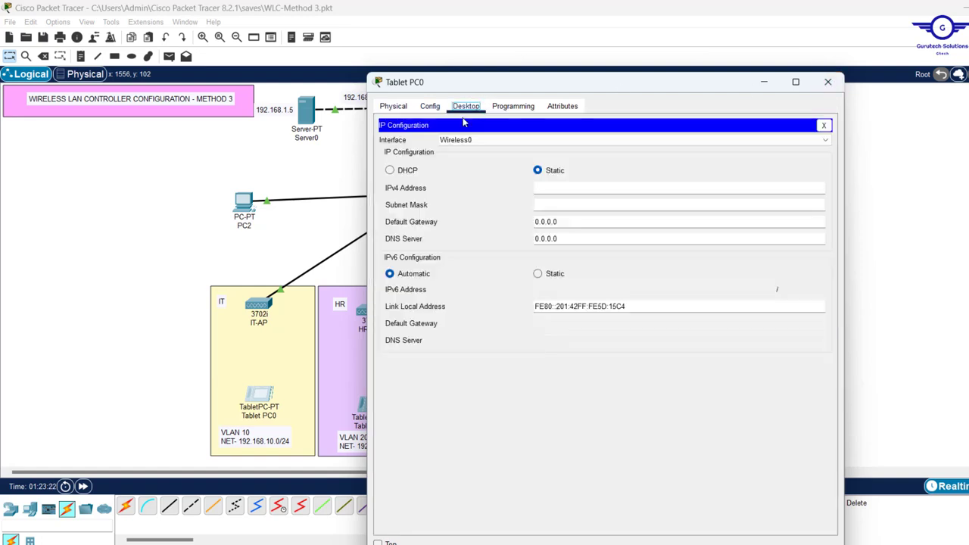
click(390, 171)
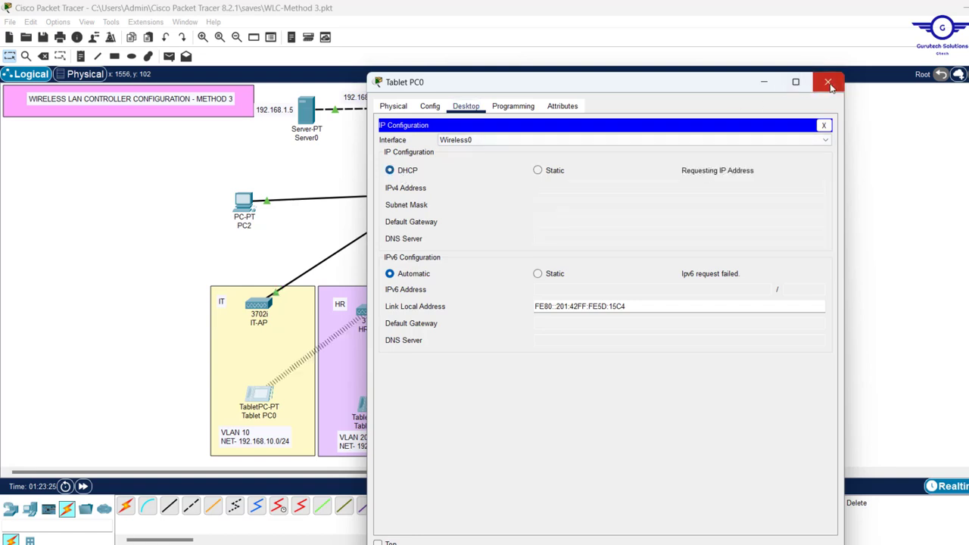
click(828, 82)
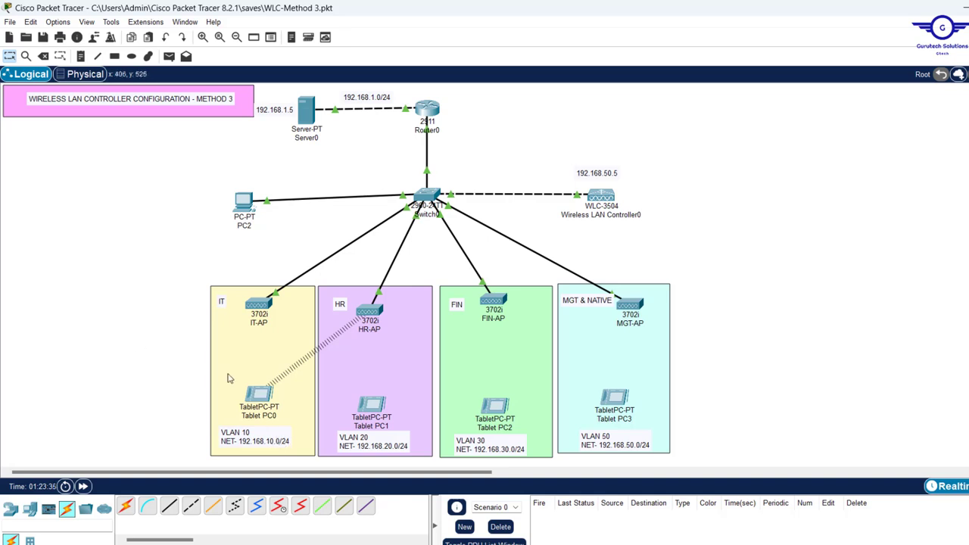
Open Tablet PC1's Wireless0 configuration settings
click(263, 404)
mouse_move(263, 403)
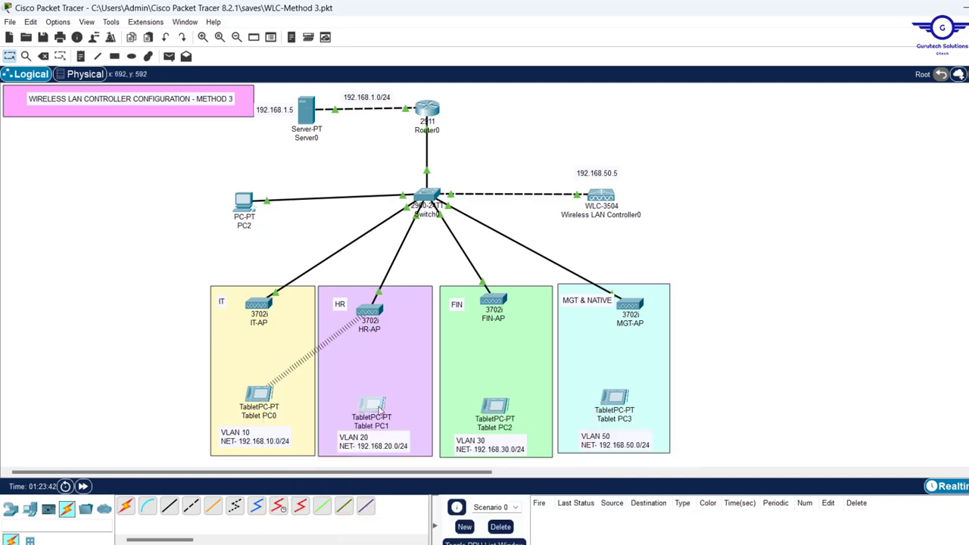
click(380, 409)
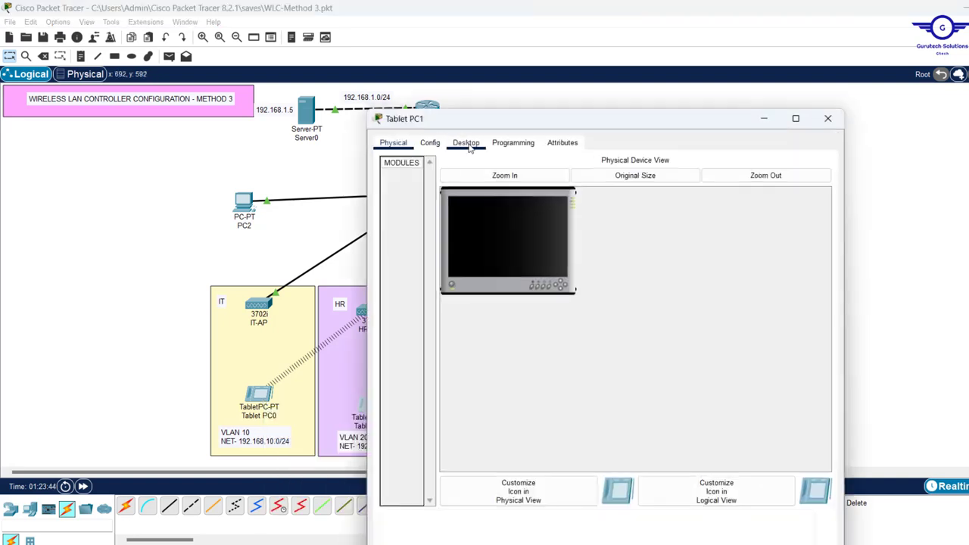
click(429, 142)
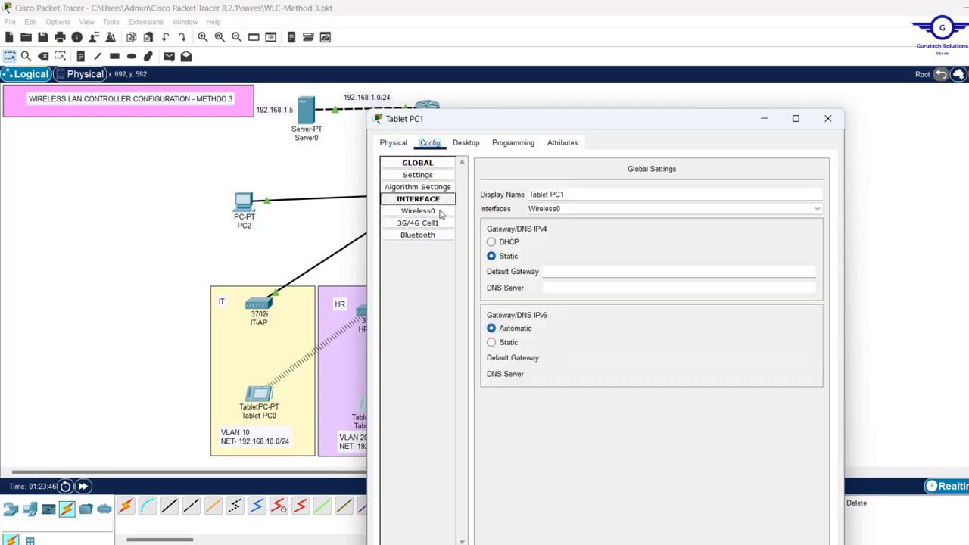
click(418, 210)
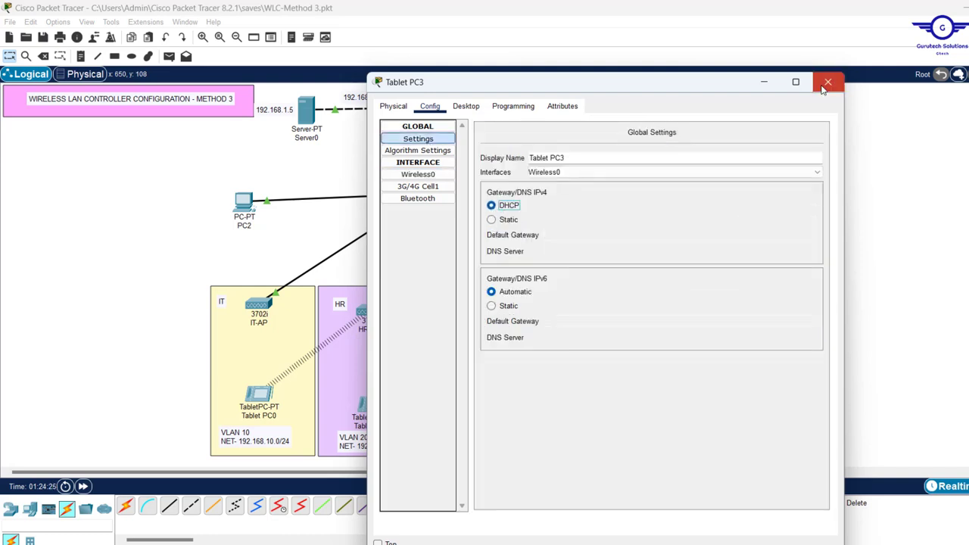
Close the tablet window and verify the tablets' DHCP addresses, Tablet PC3 at 192.168.50.15/24
click(827, 83)
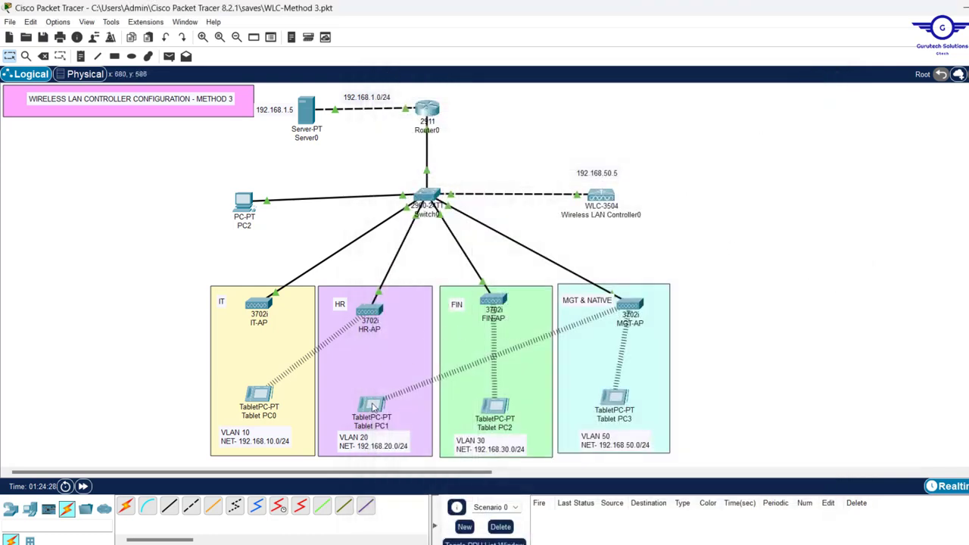
mouse_move(373, 408)
mouse_move(494, 414)
mouse_move(619, 403)
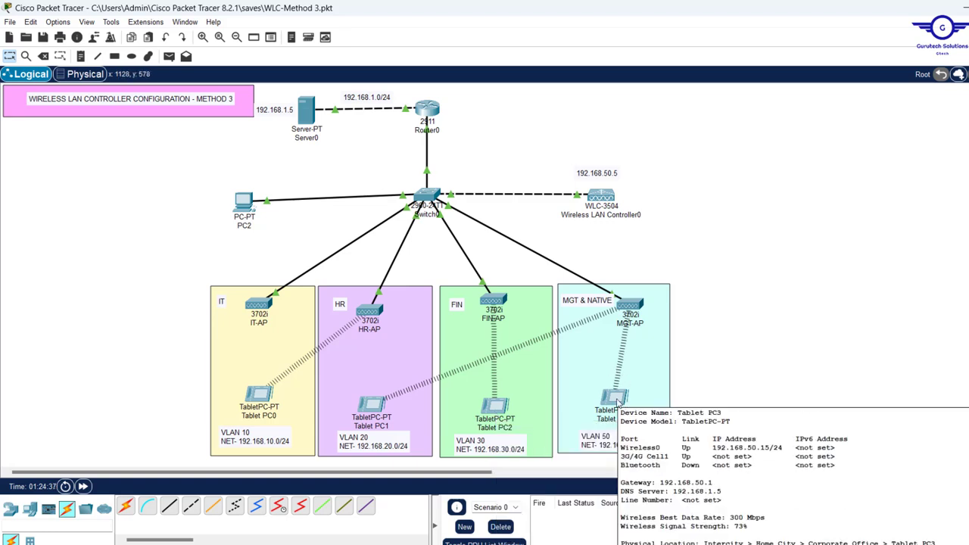